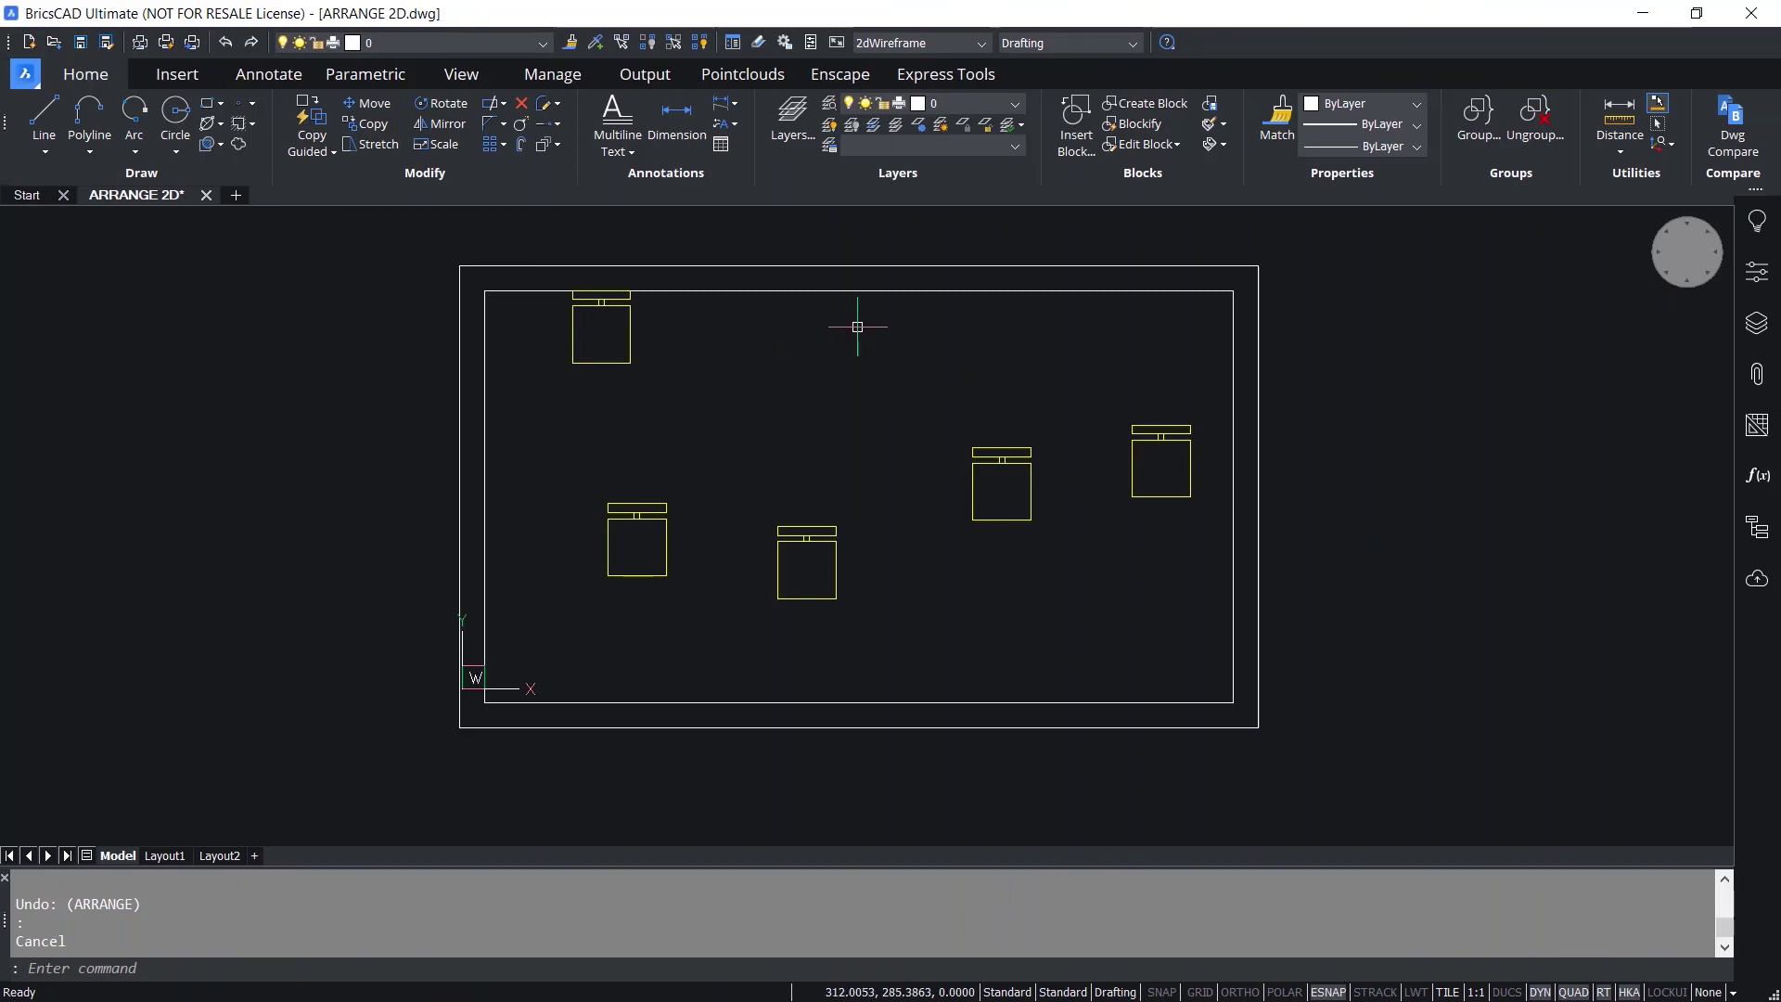
Arrange the five chairs in the 2D room plan with Upper Align along Y and Equally spaced along X.
{"action": "type", "text": "arrange"}
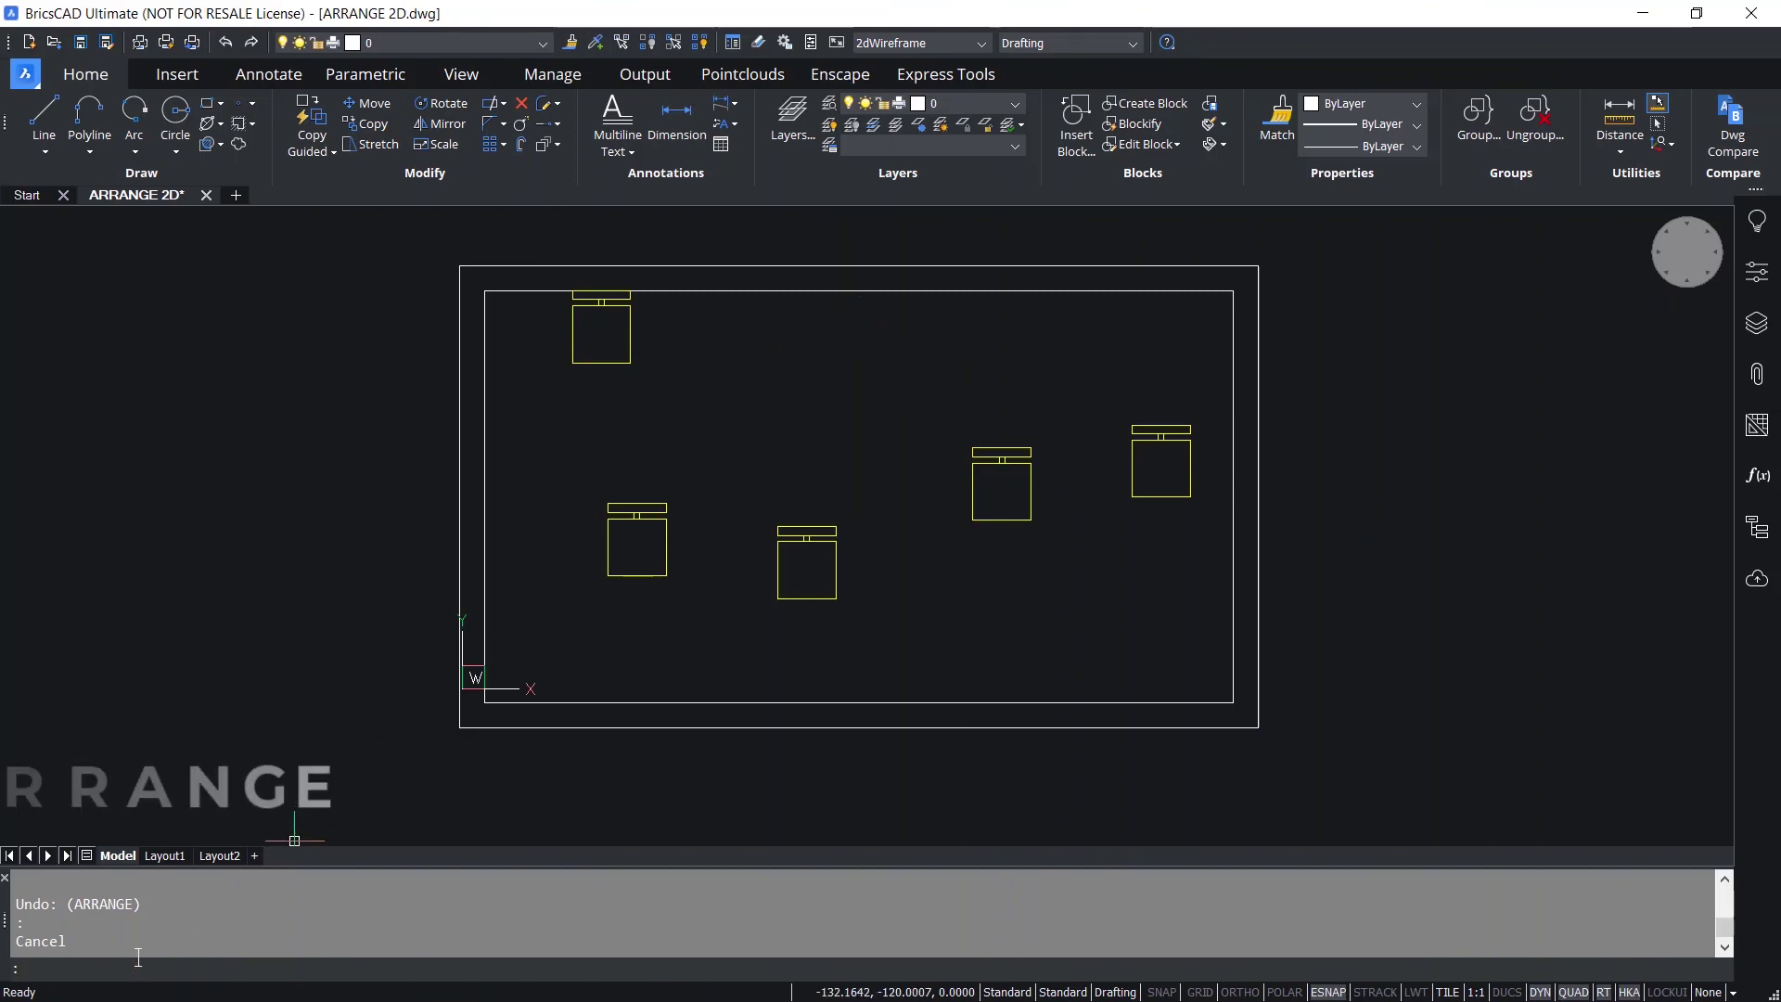
{"action": "key", "text": "Return"}
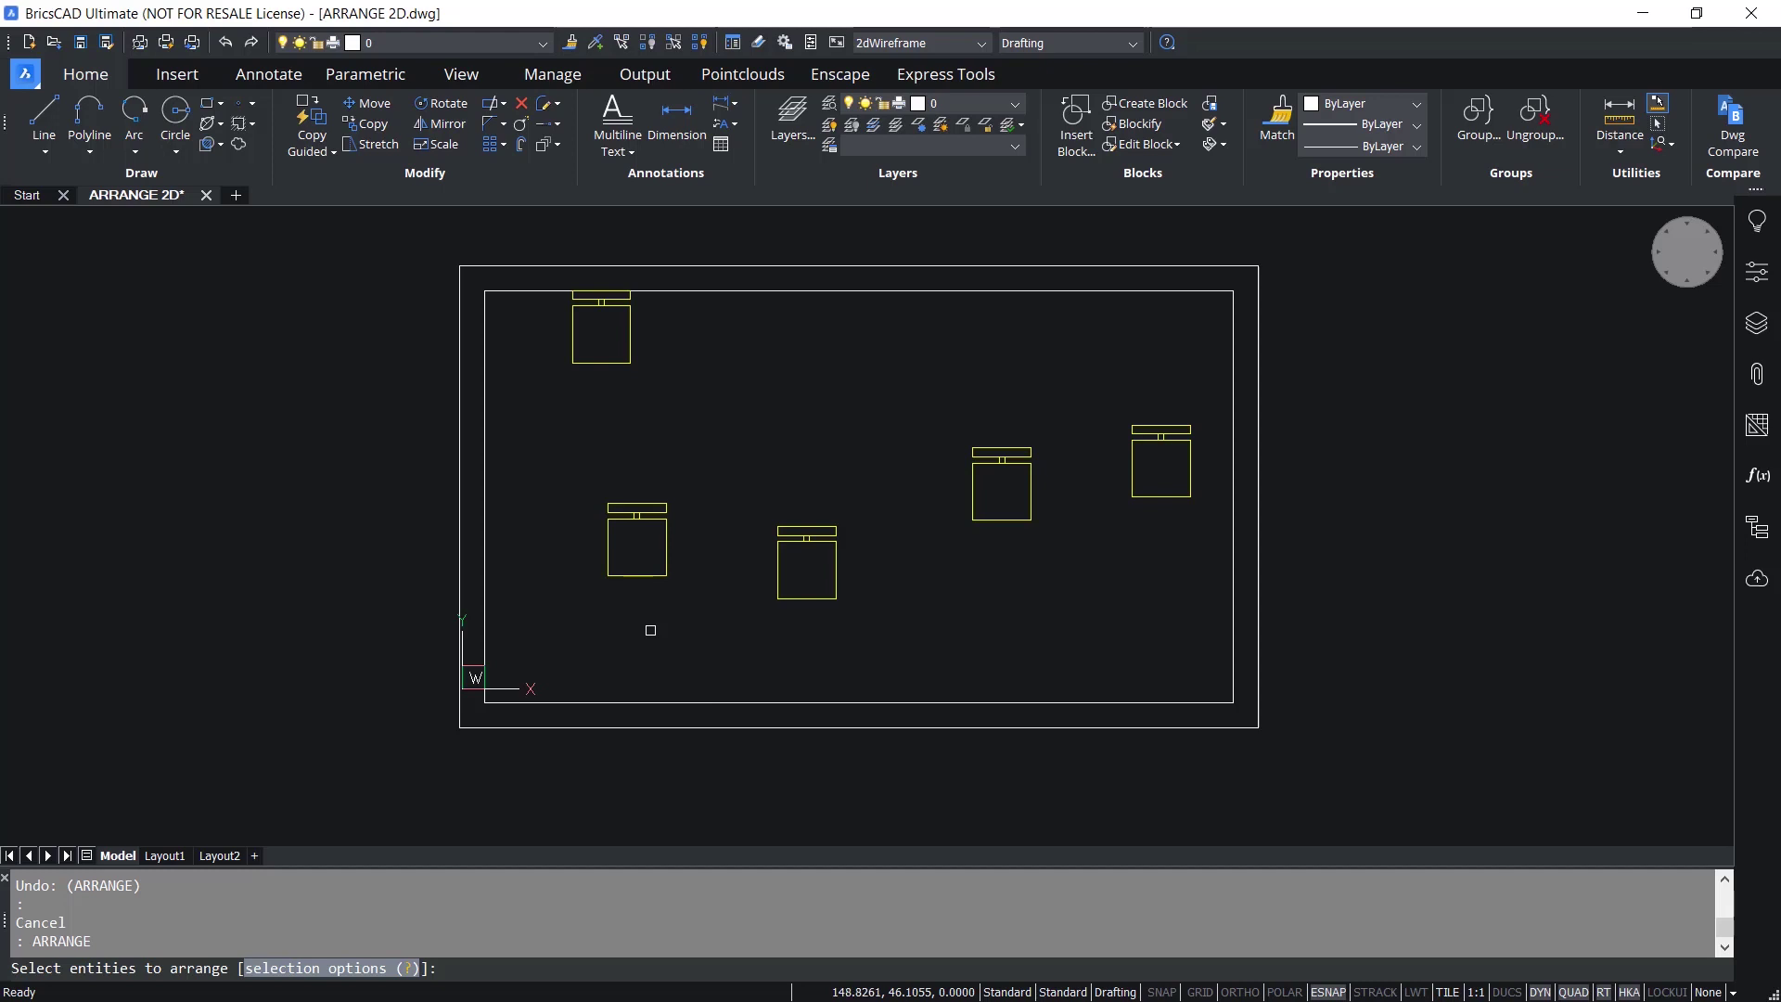
{"action": "left_click", "coordinate": [535, 232]}
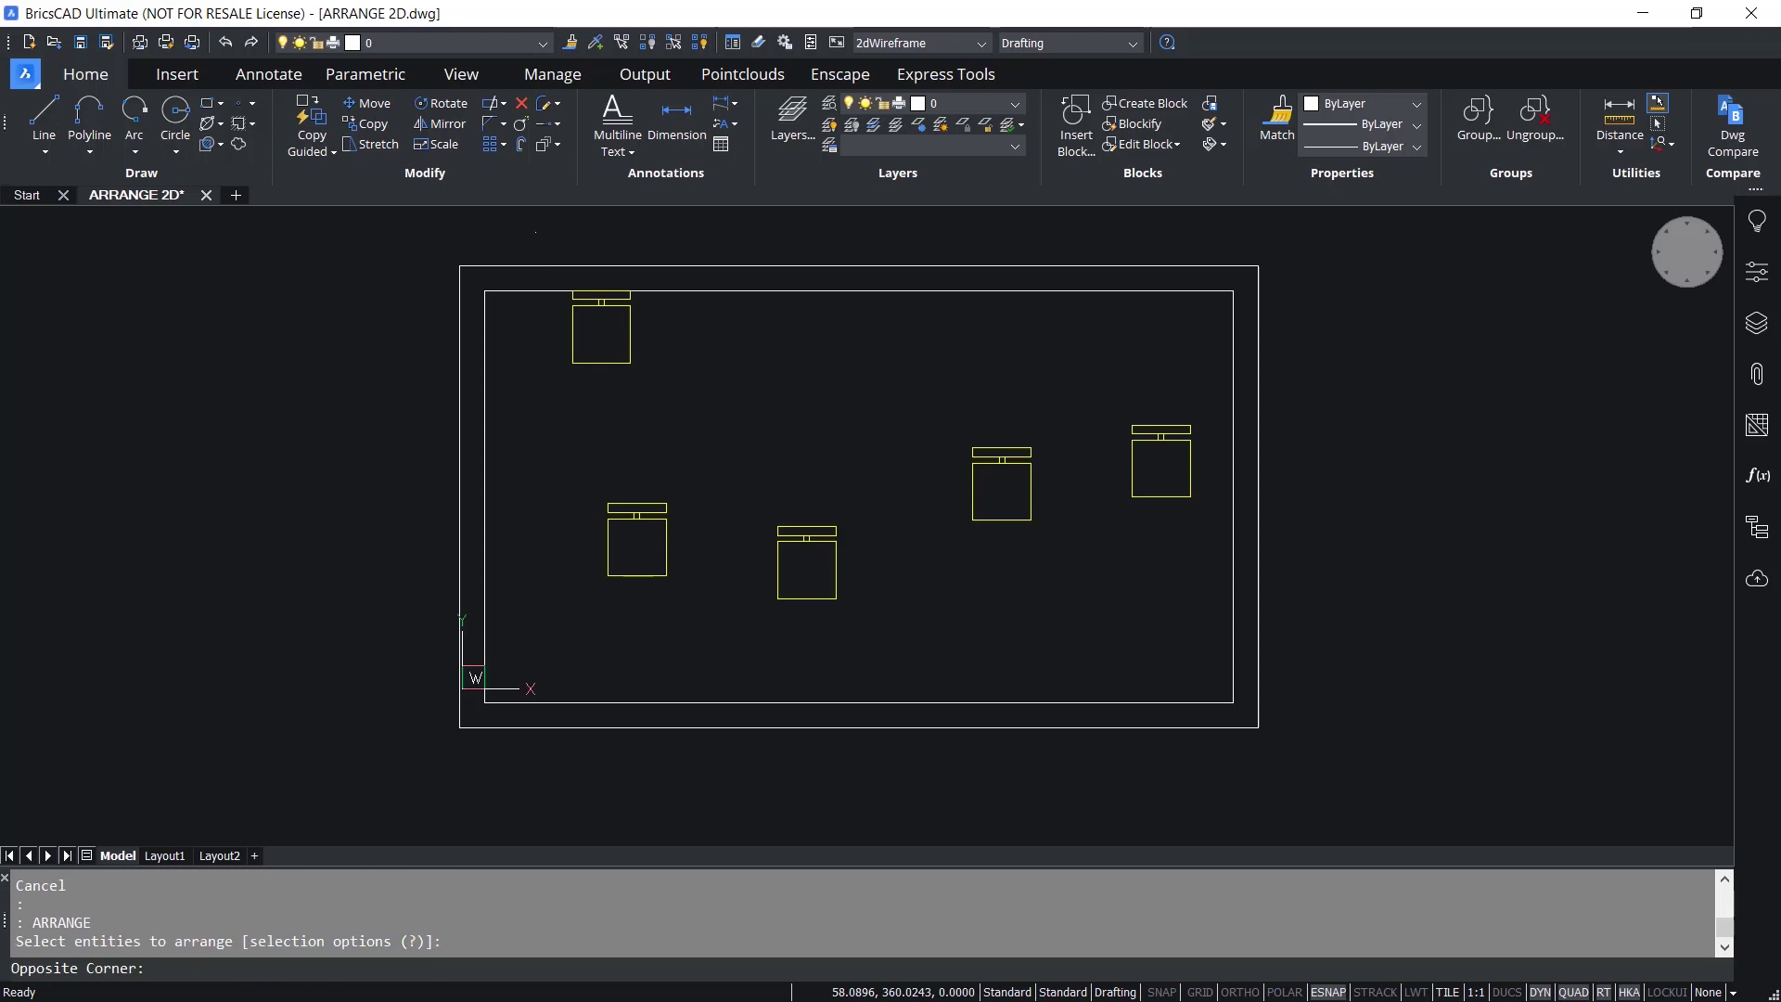
{"action": "left_click", "coordinate": [1208, 661]}
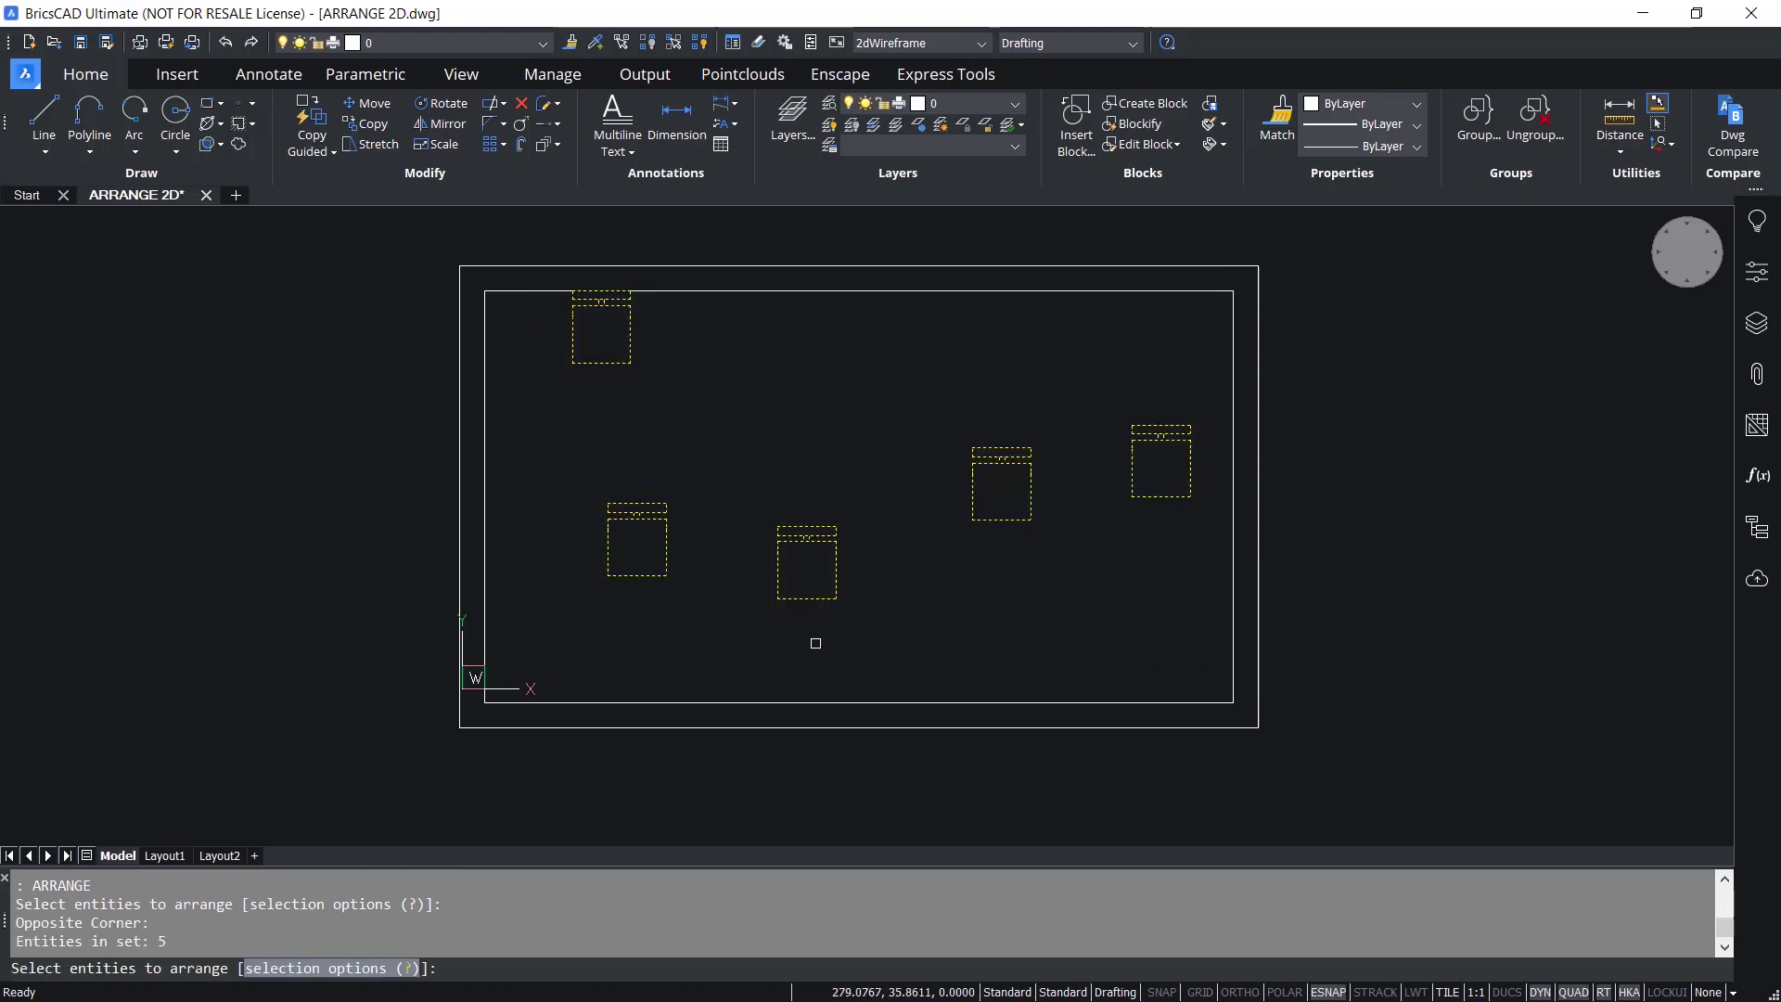
{"action": "key", "text": "Return"}
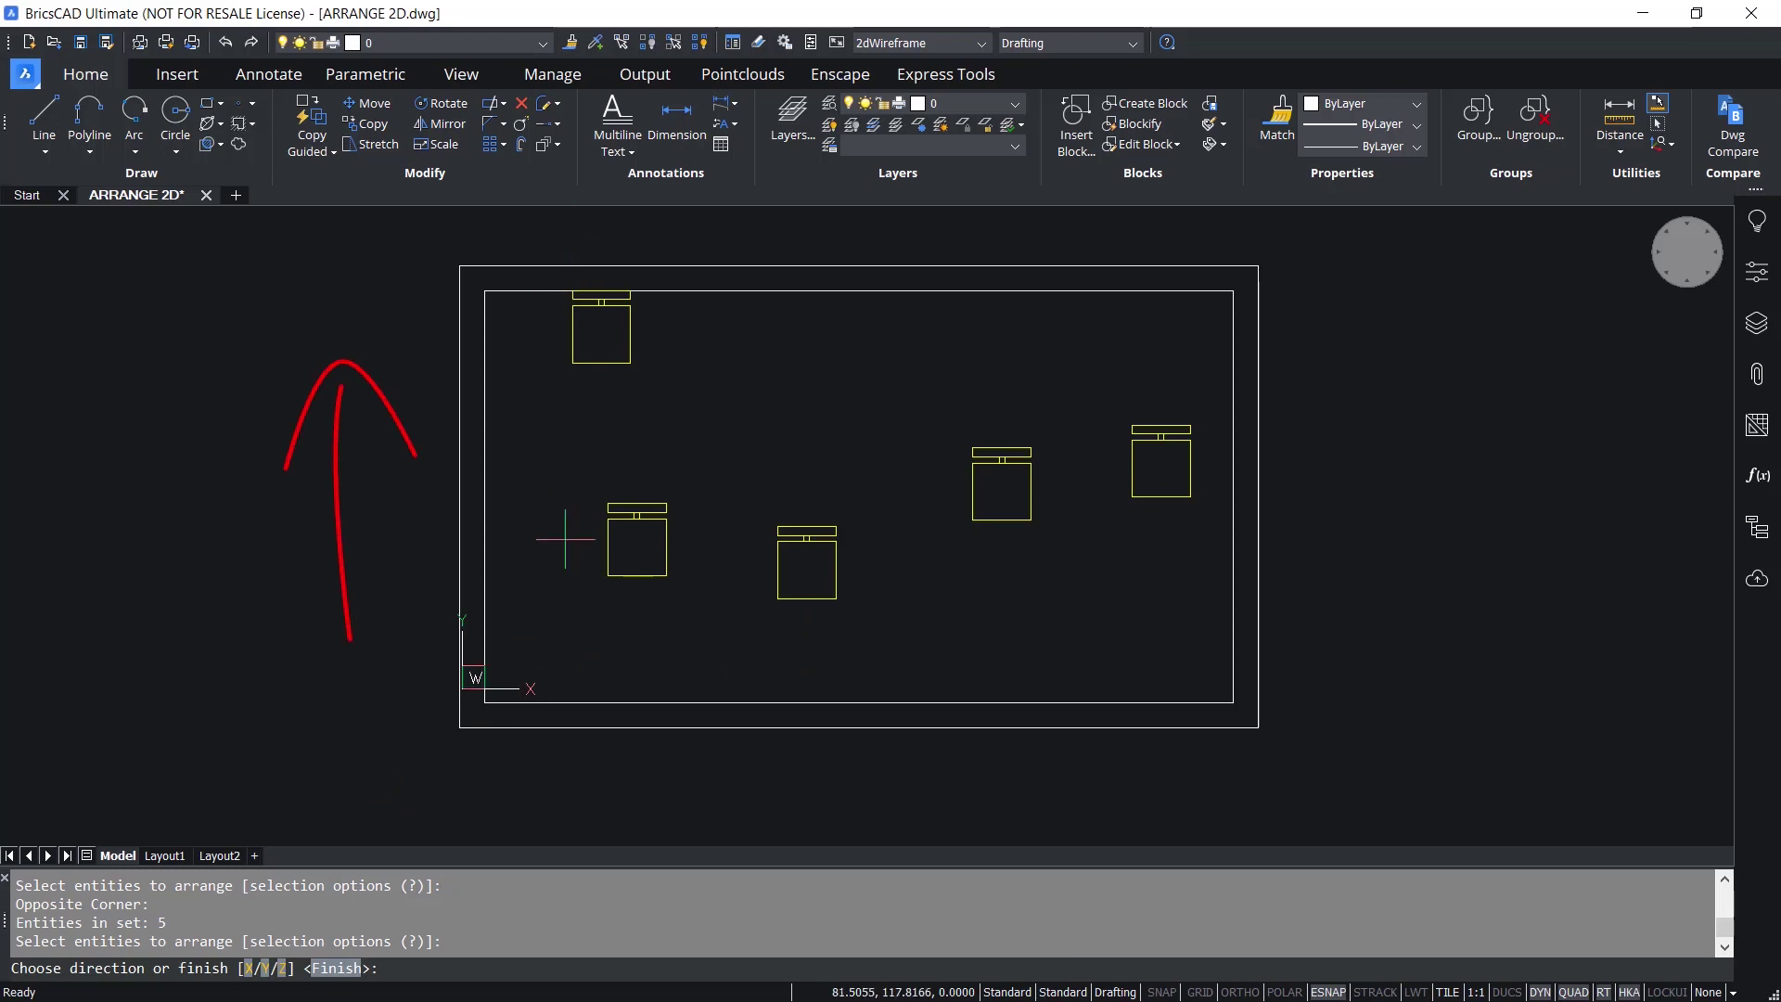
{"action": "left_click", "coordinate": [268, 969]}
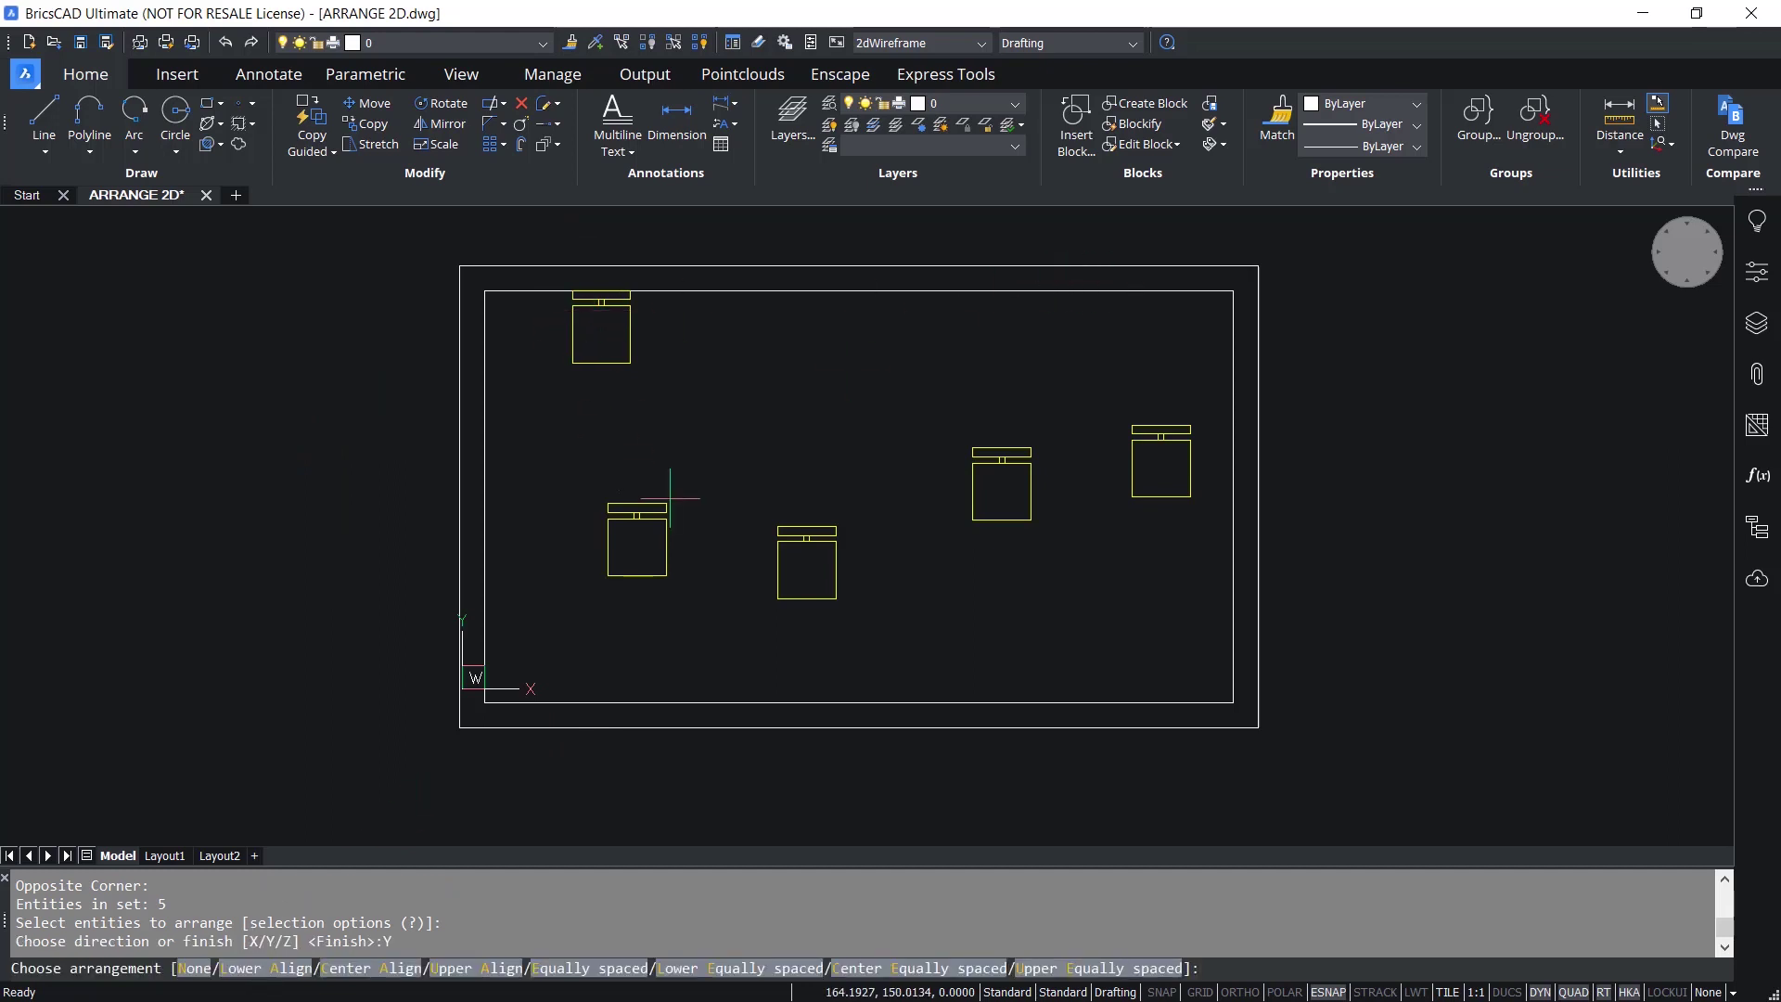
{"action": "left_click", "coordinate": [486, 969]}
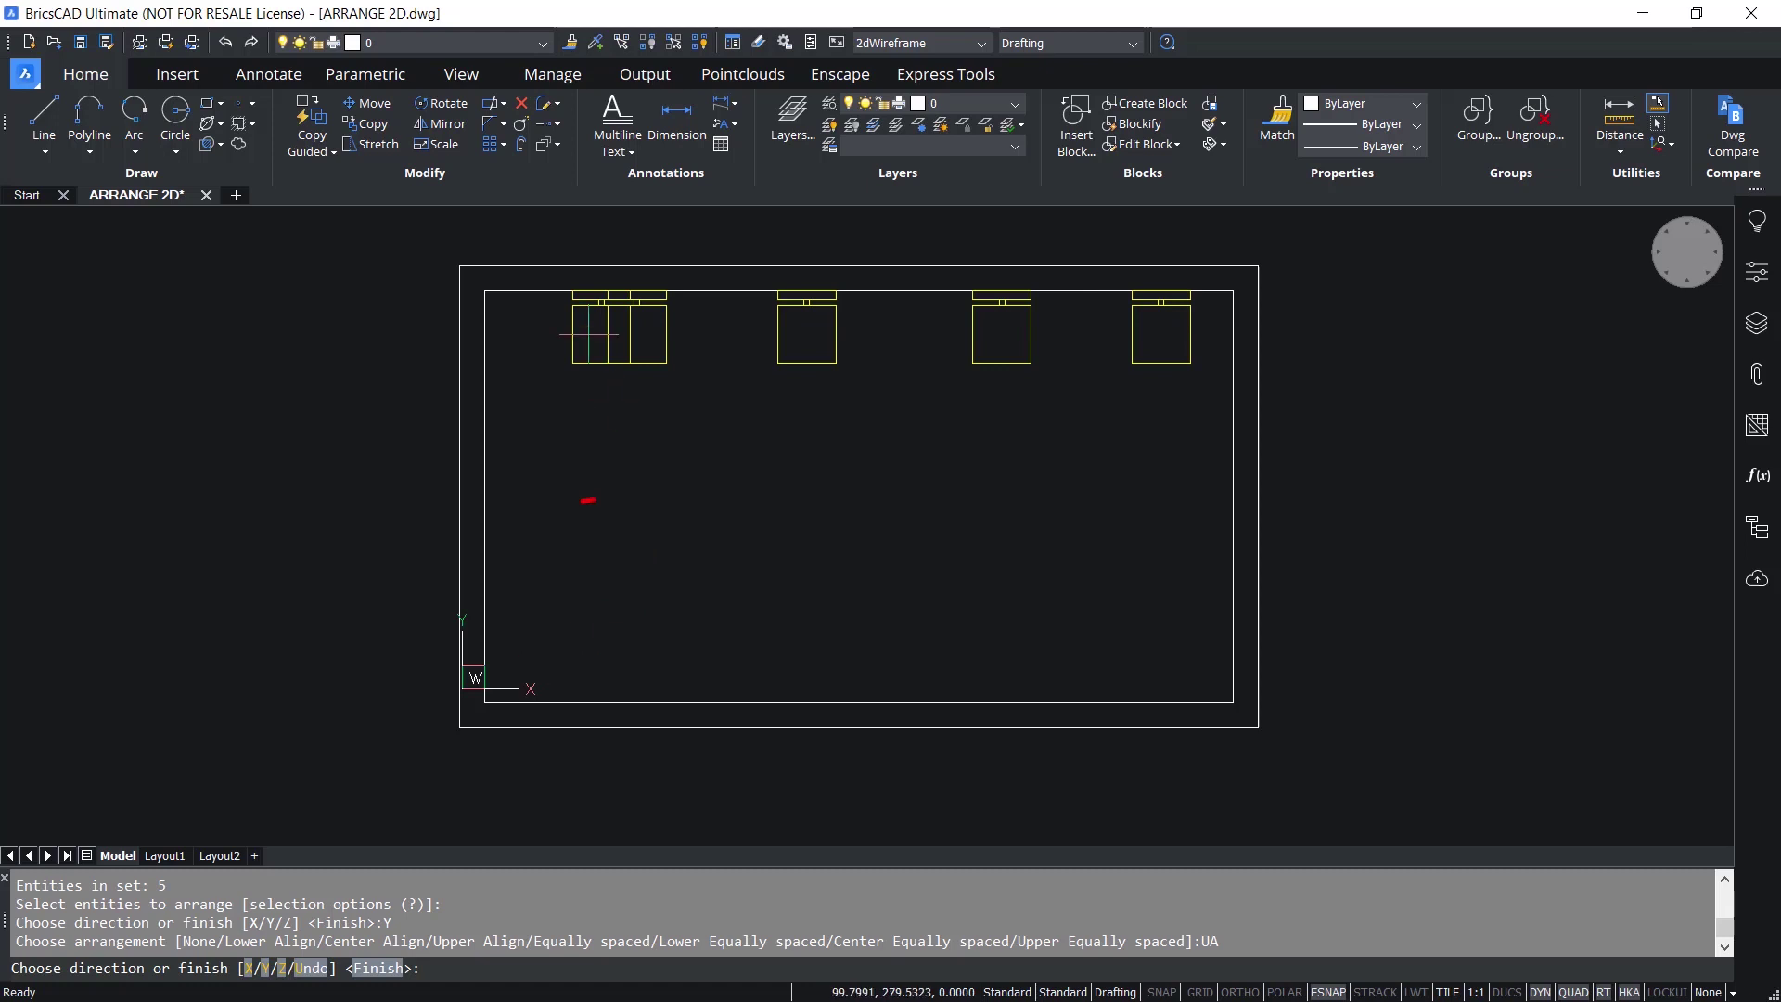
{"action": "left_click", "coordinate": [249, 968]}
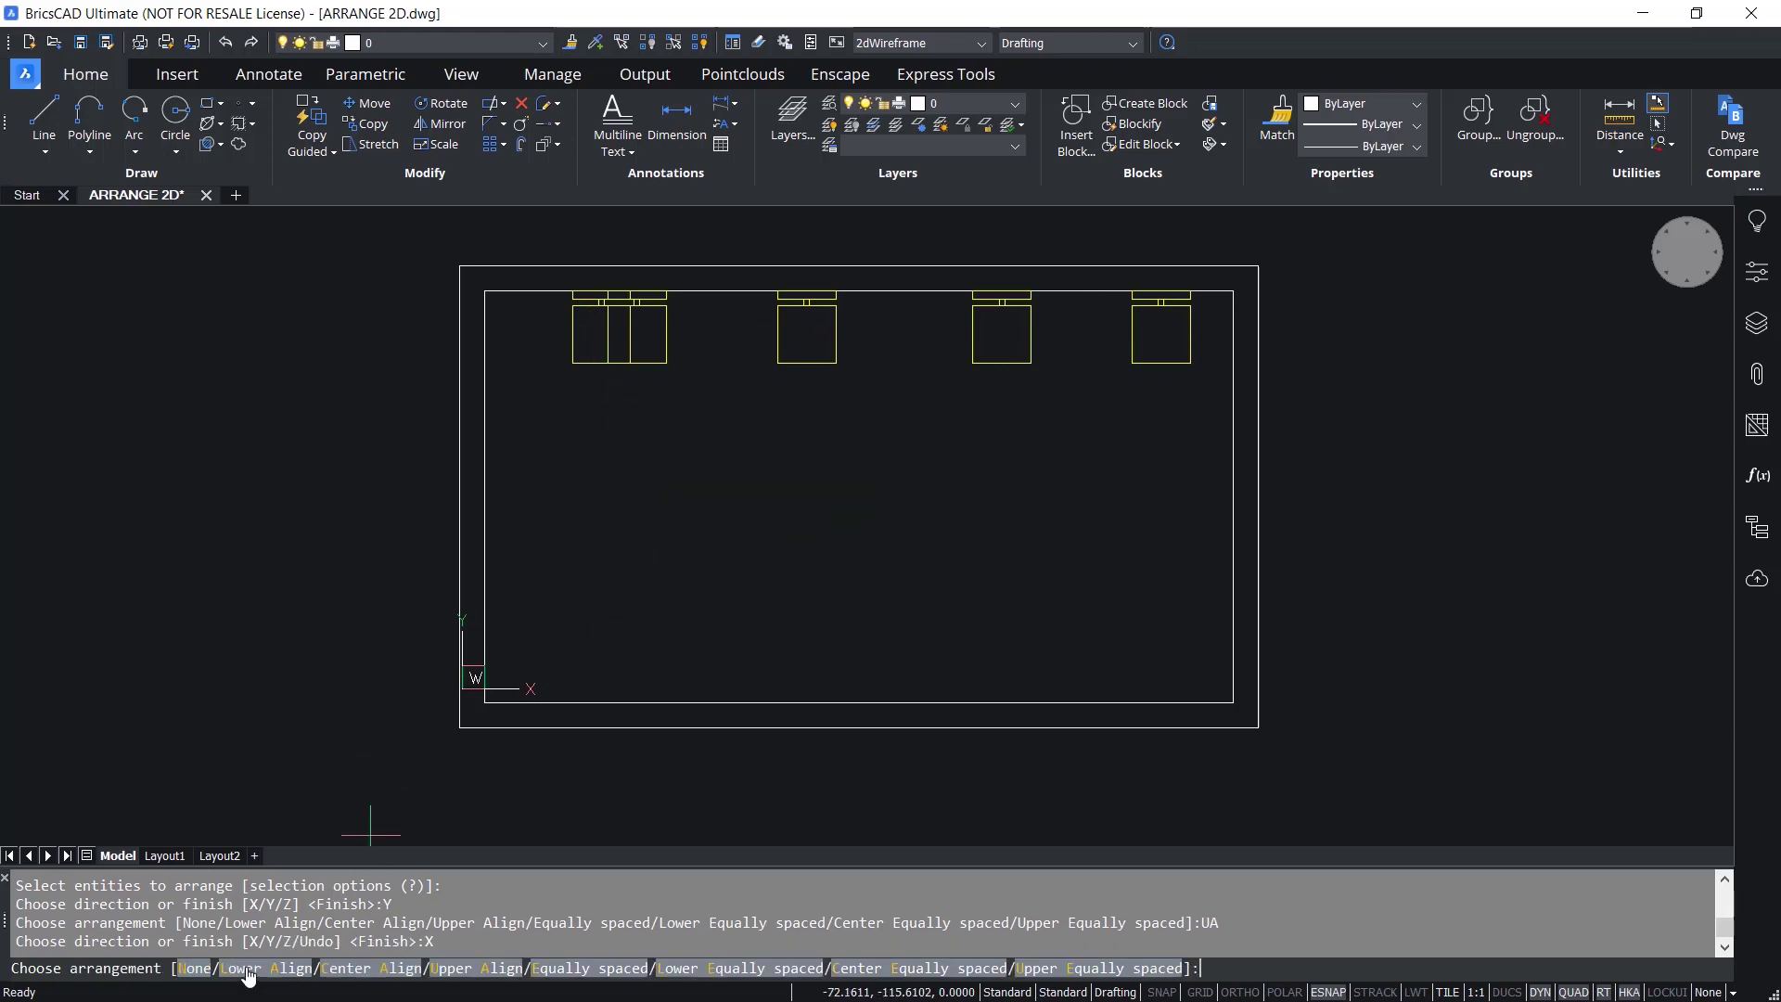
{"action": "left_click", "coordinate": [611, 968]}
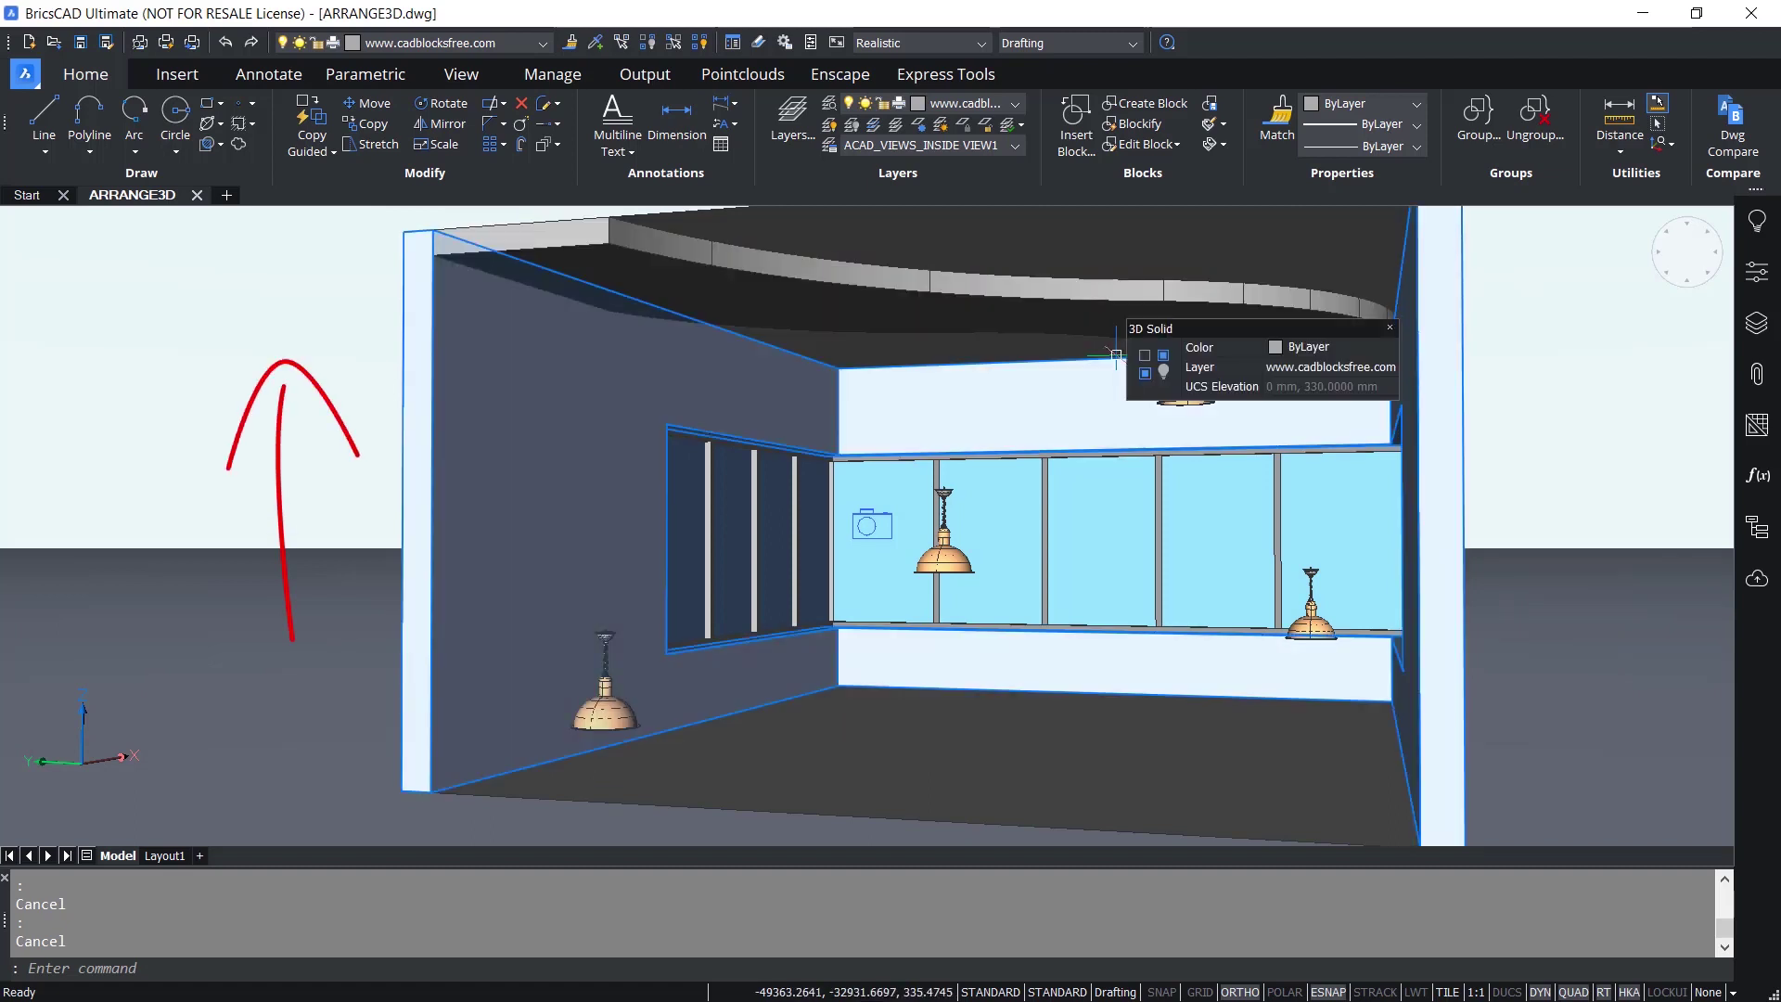
Arrange the four pendant lamps in the ARRANGE3D room along the Z direction using Upper Align.
{"action": "left_click", "coordinate": [90, 966]}
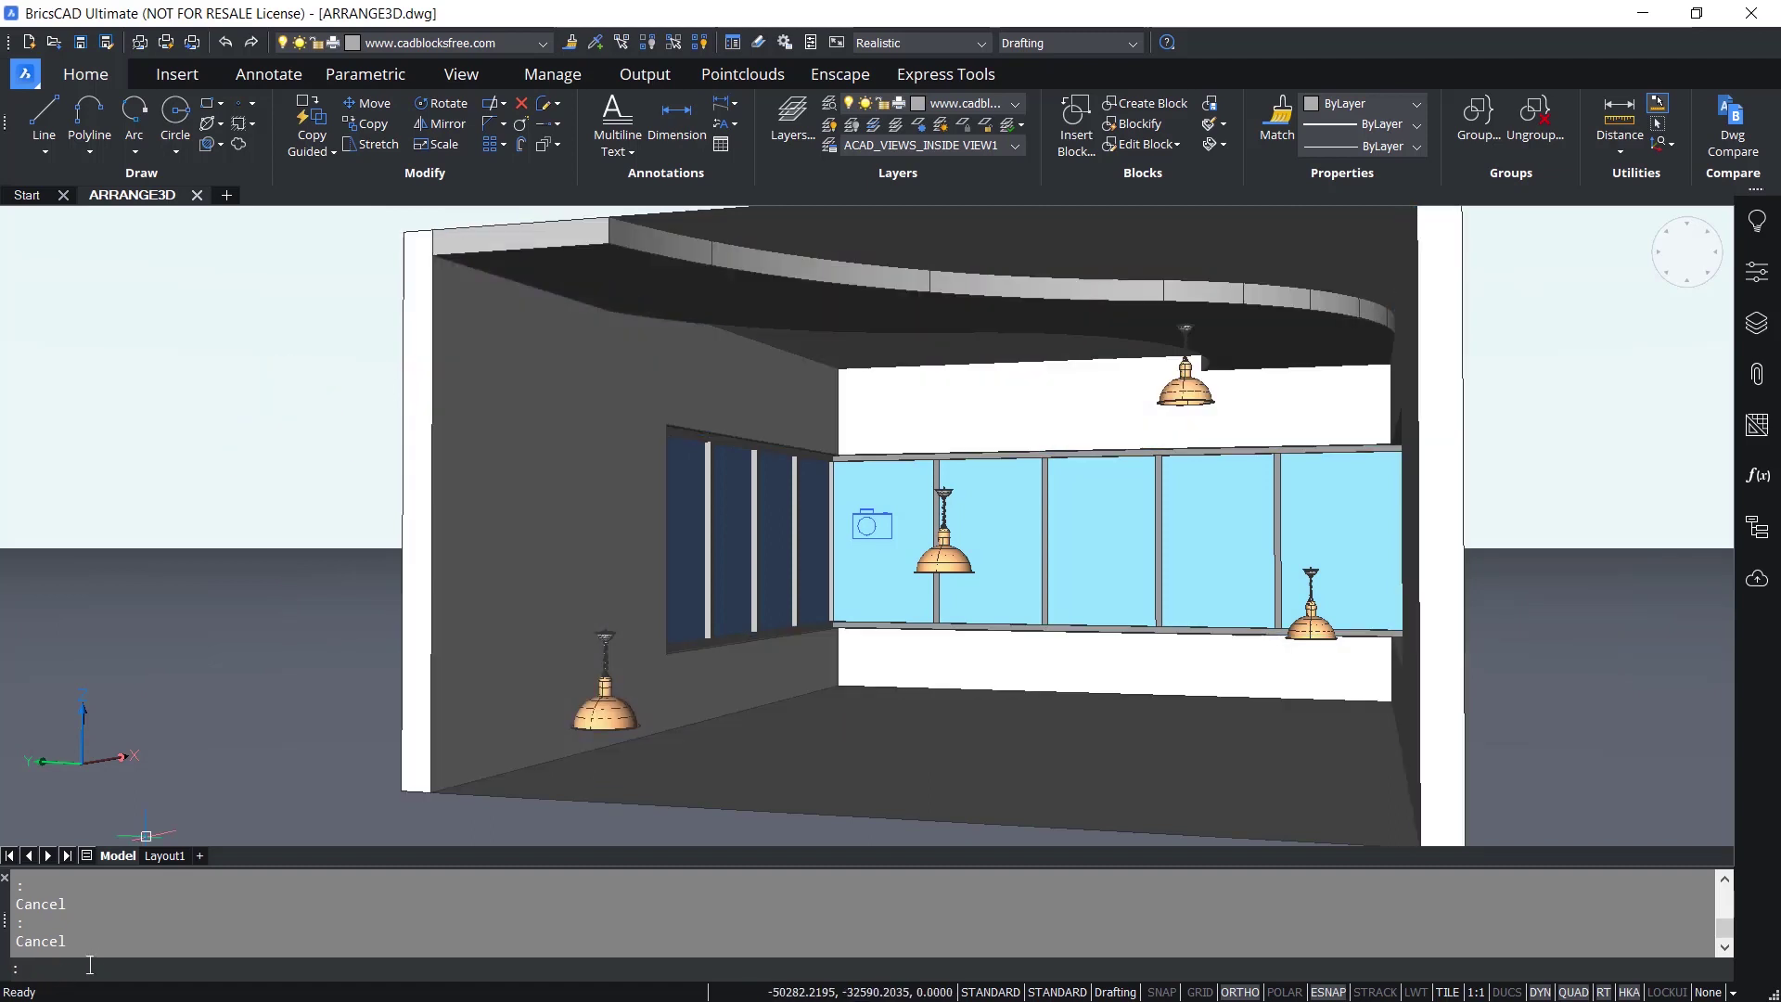
{"action": "type", "text": "arra"}
{"action": "key", "text": "Return"}
{"action": "left_click", "coordinate": [604, 691]}
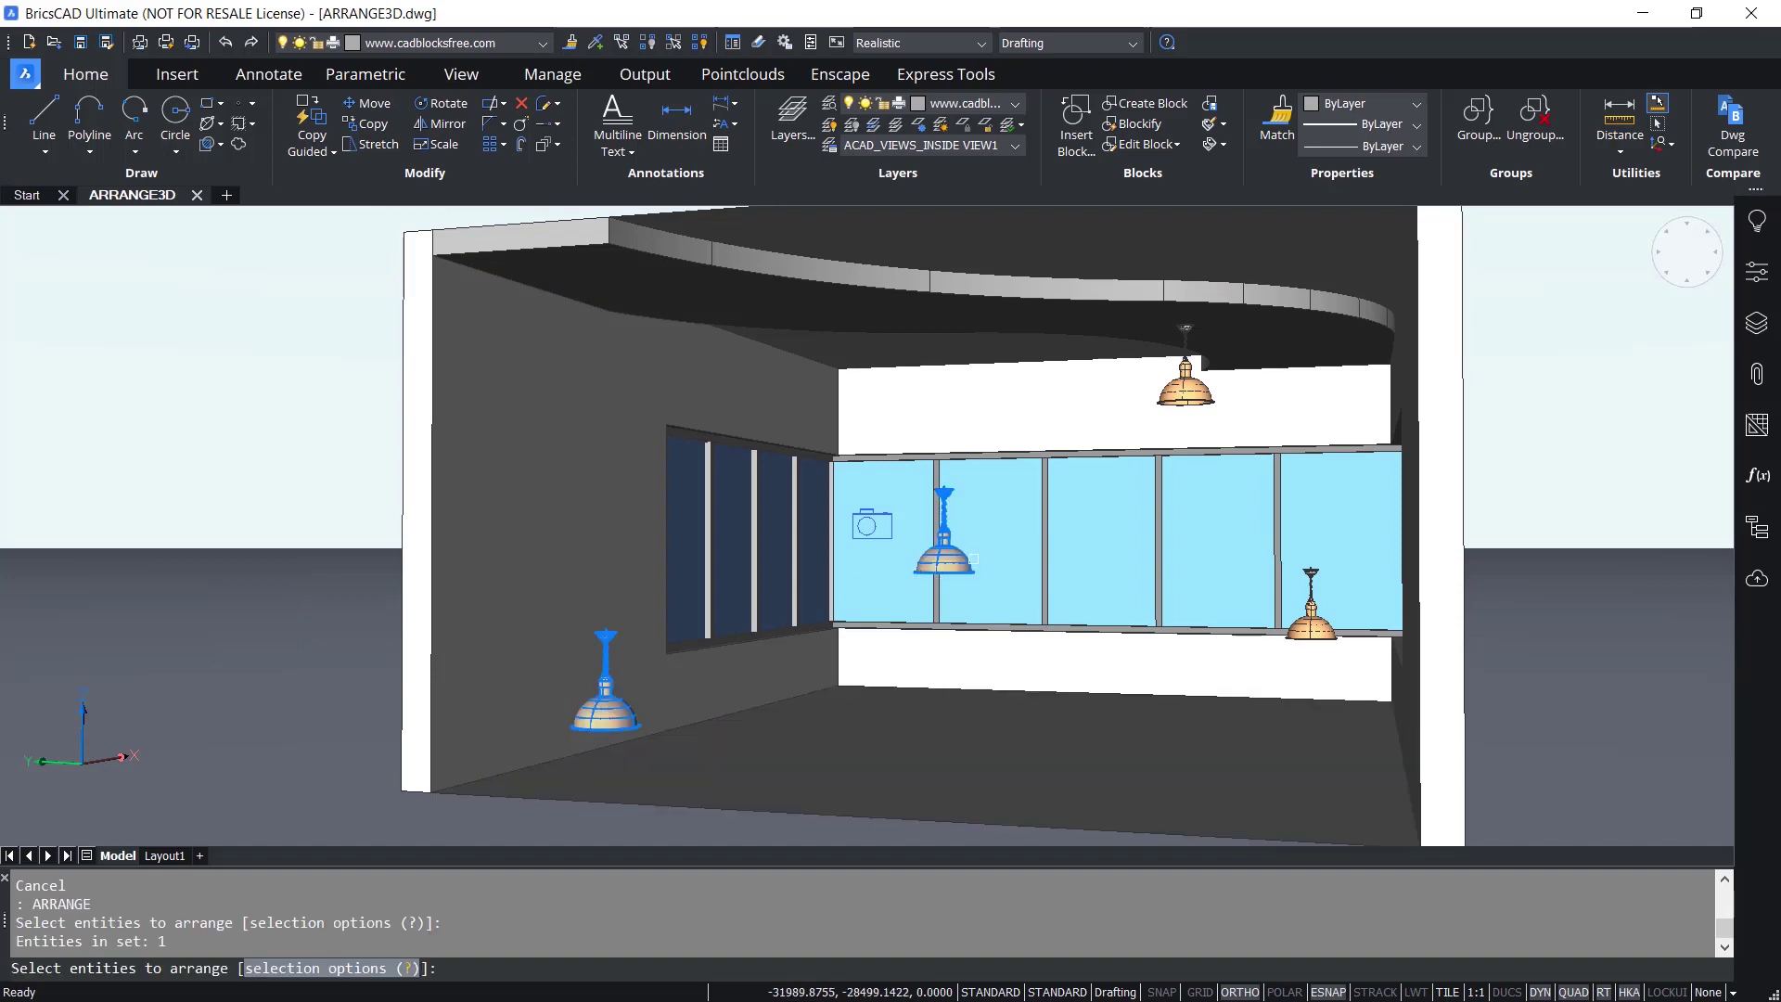
{"action": "left_click", "coordinate": [969, 560]}
{"action": "left_click", "coordinate": [1188, 385]}
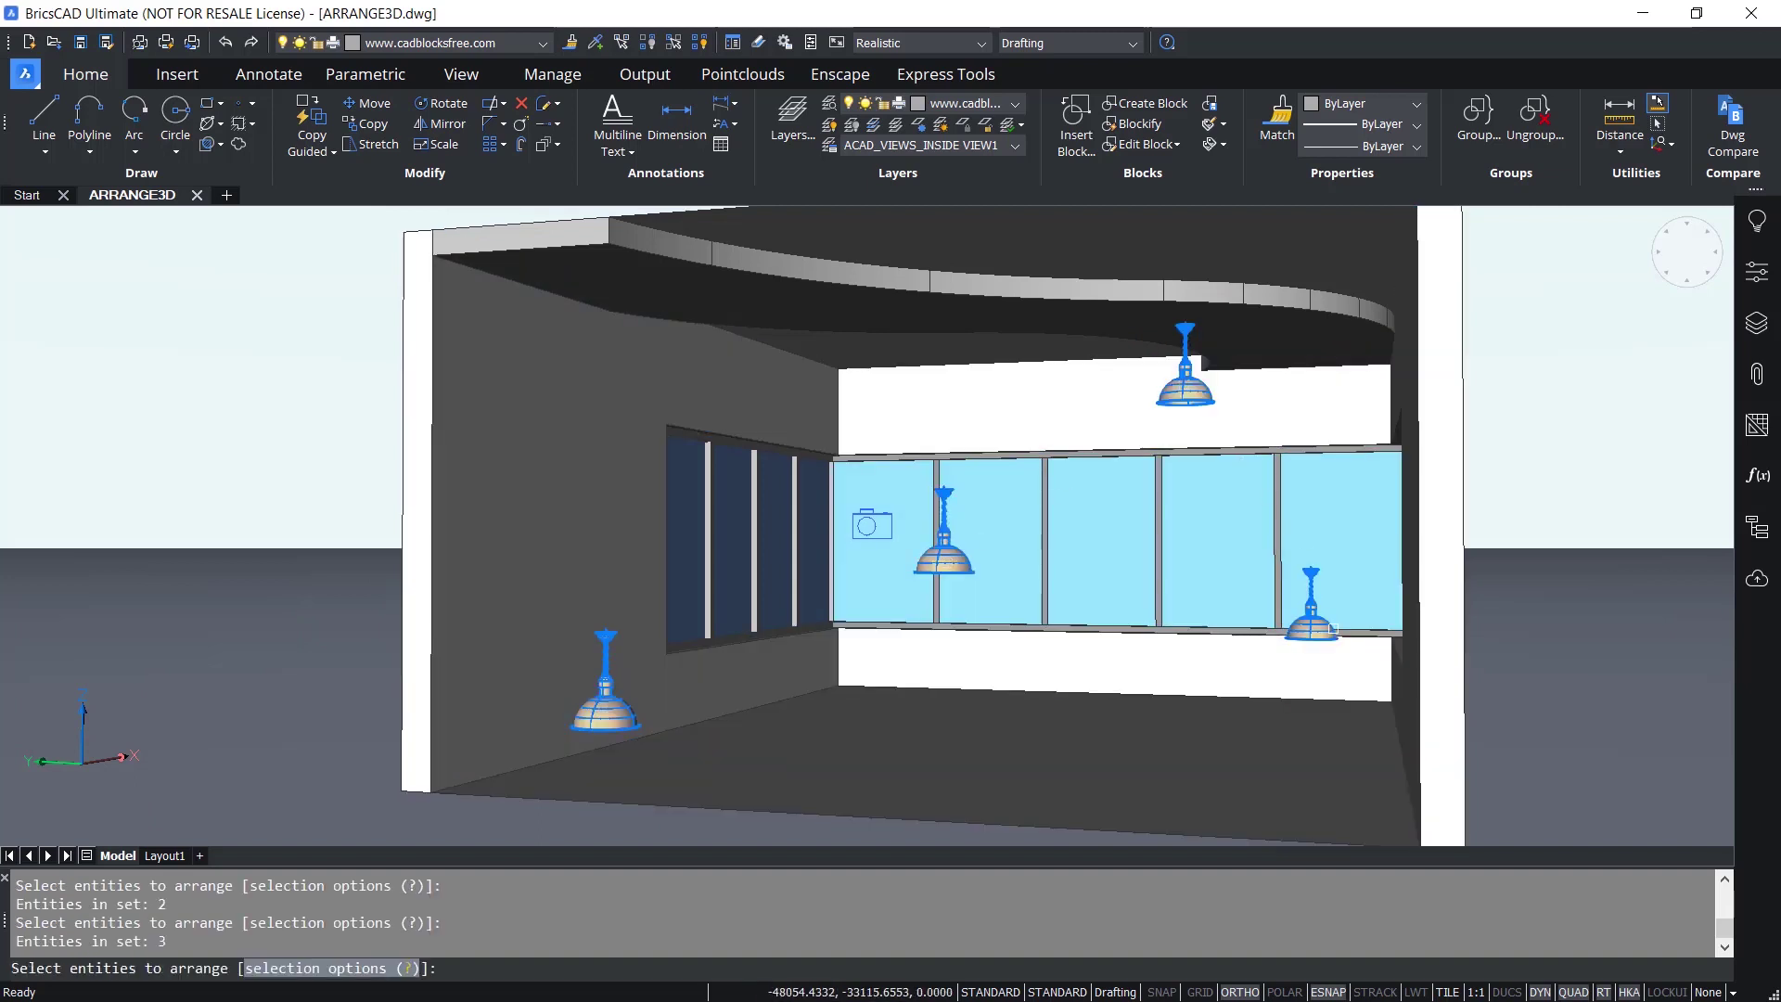
{"action": "left_click", "coordinate": [1330, 628]}
{"action": "key", "text": "Return"}
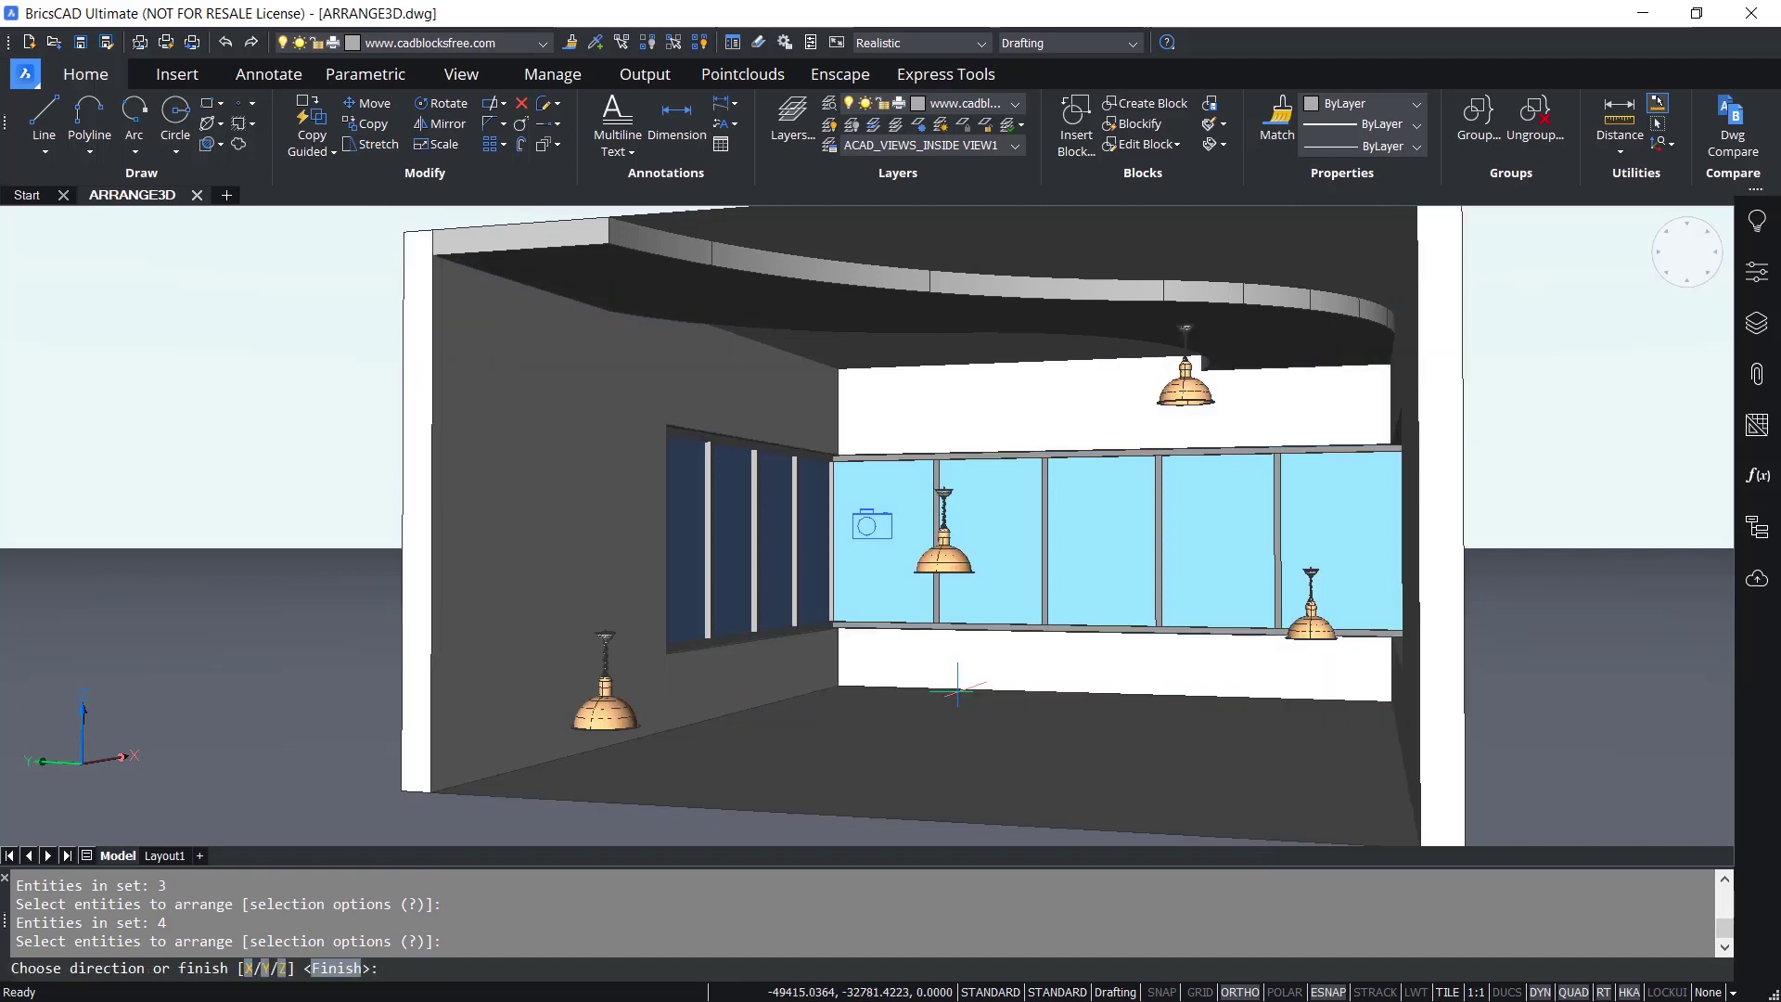
{"action": "left_click", "coordinate": [282, 969]}
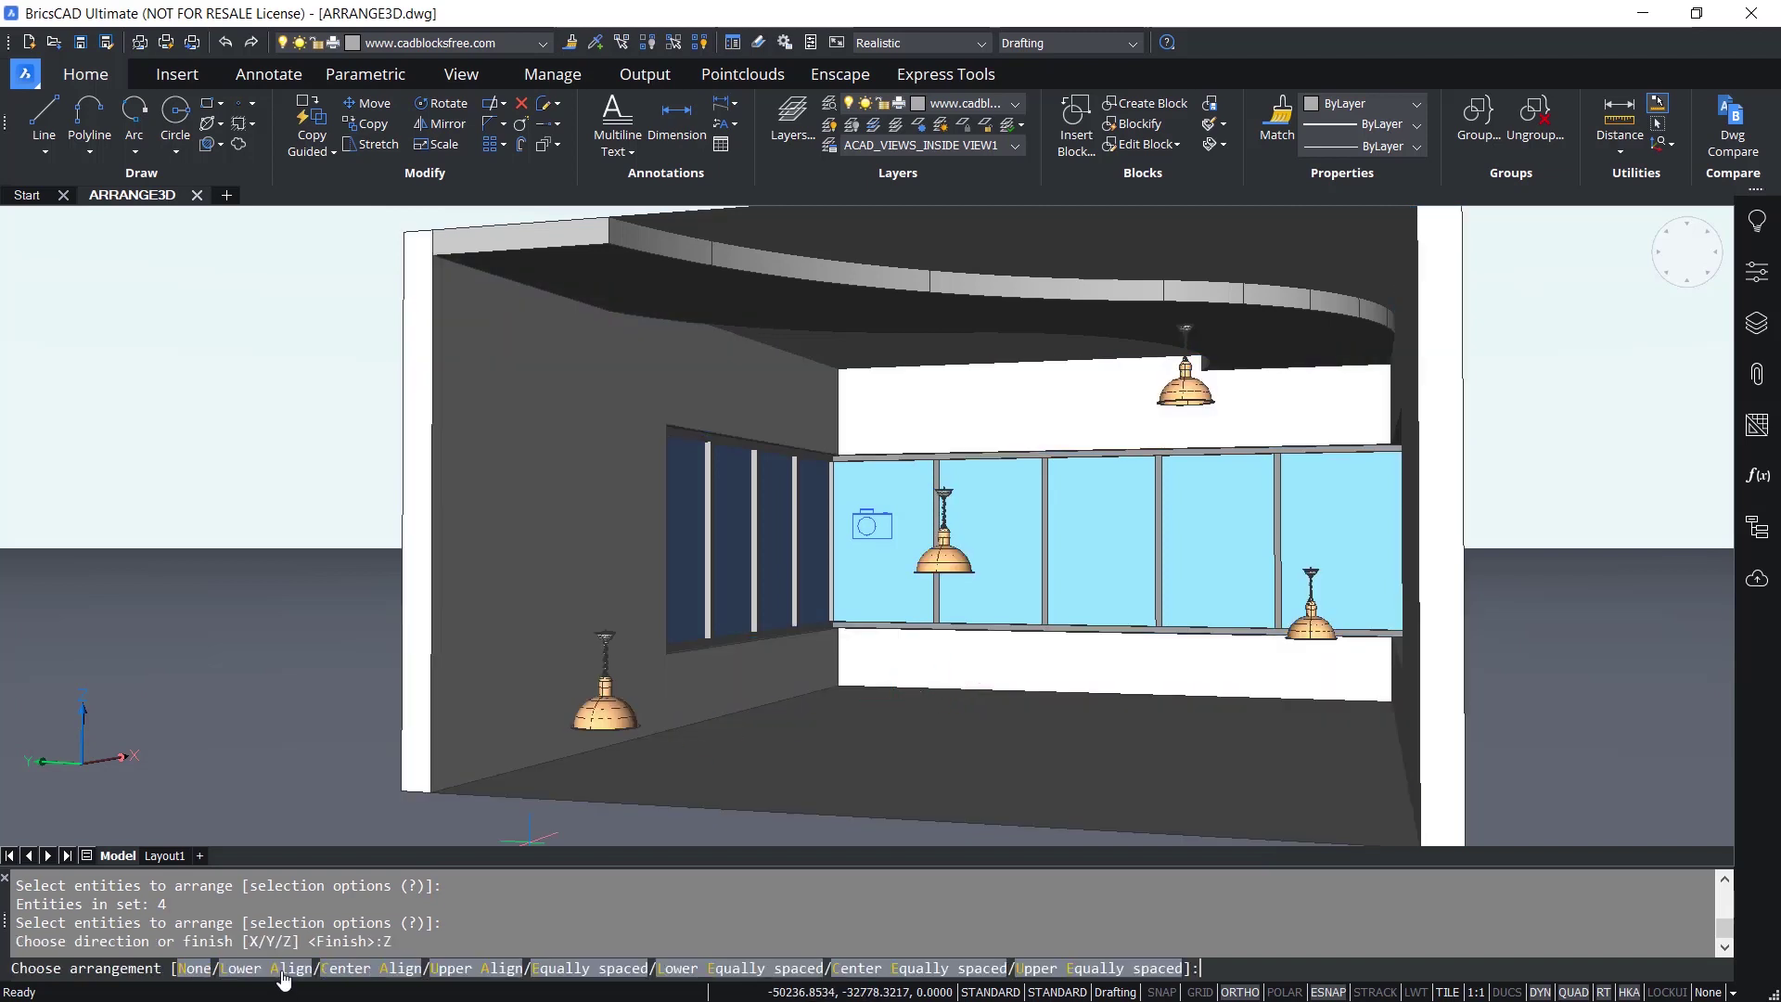
{"action": "left_click", "coordinate": [501, 969]}
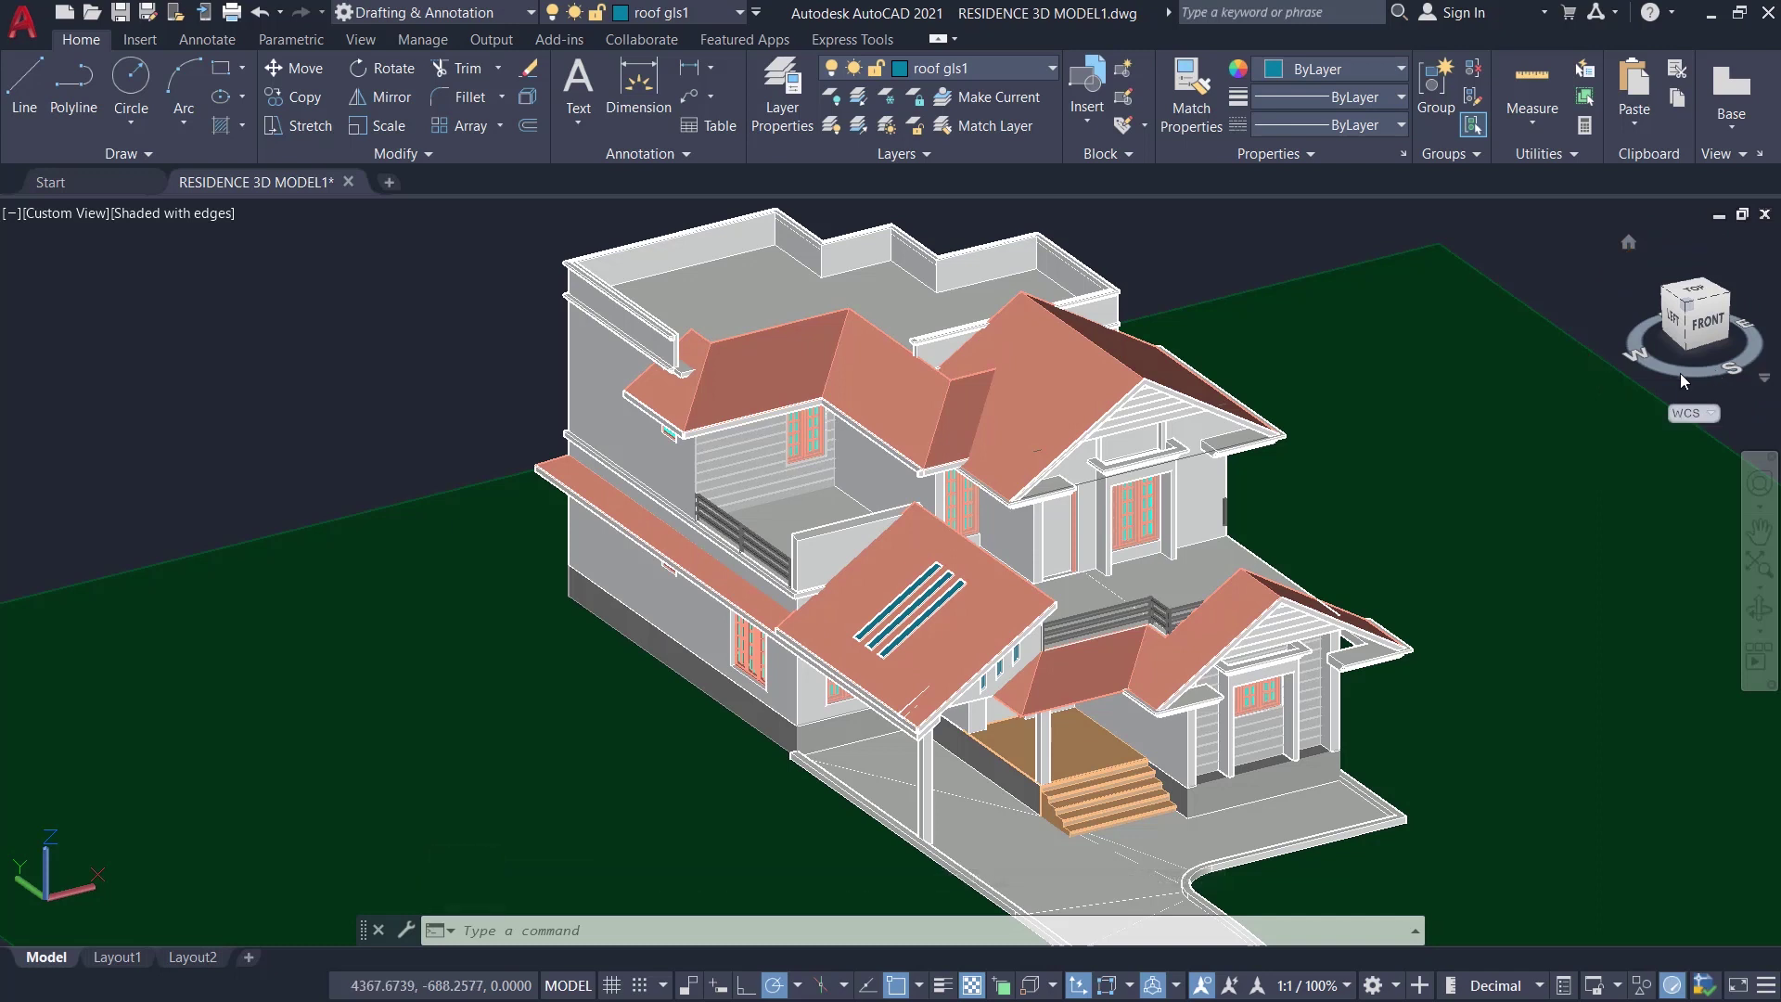
In AutoCAD, view the residence model from SW Isometric, SE Isometric and Front, undo the last view change and restore the home view.
{"action": "left_click", "coordinate": [1689, 308]}
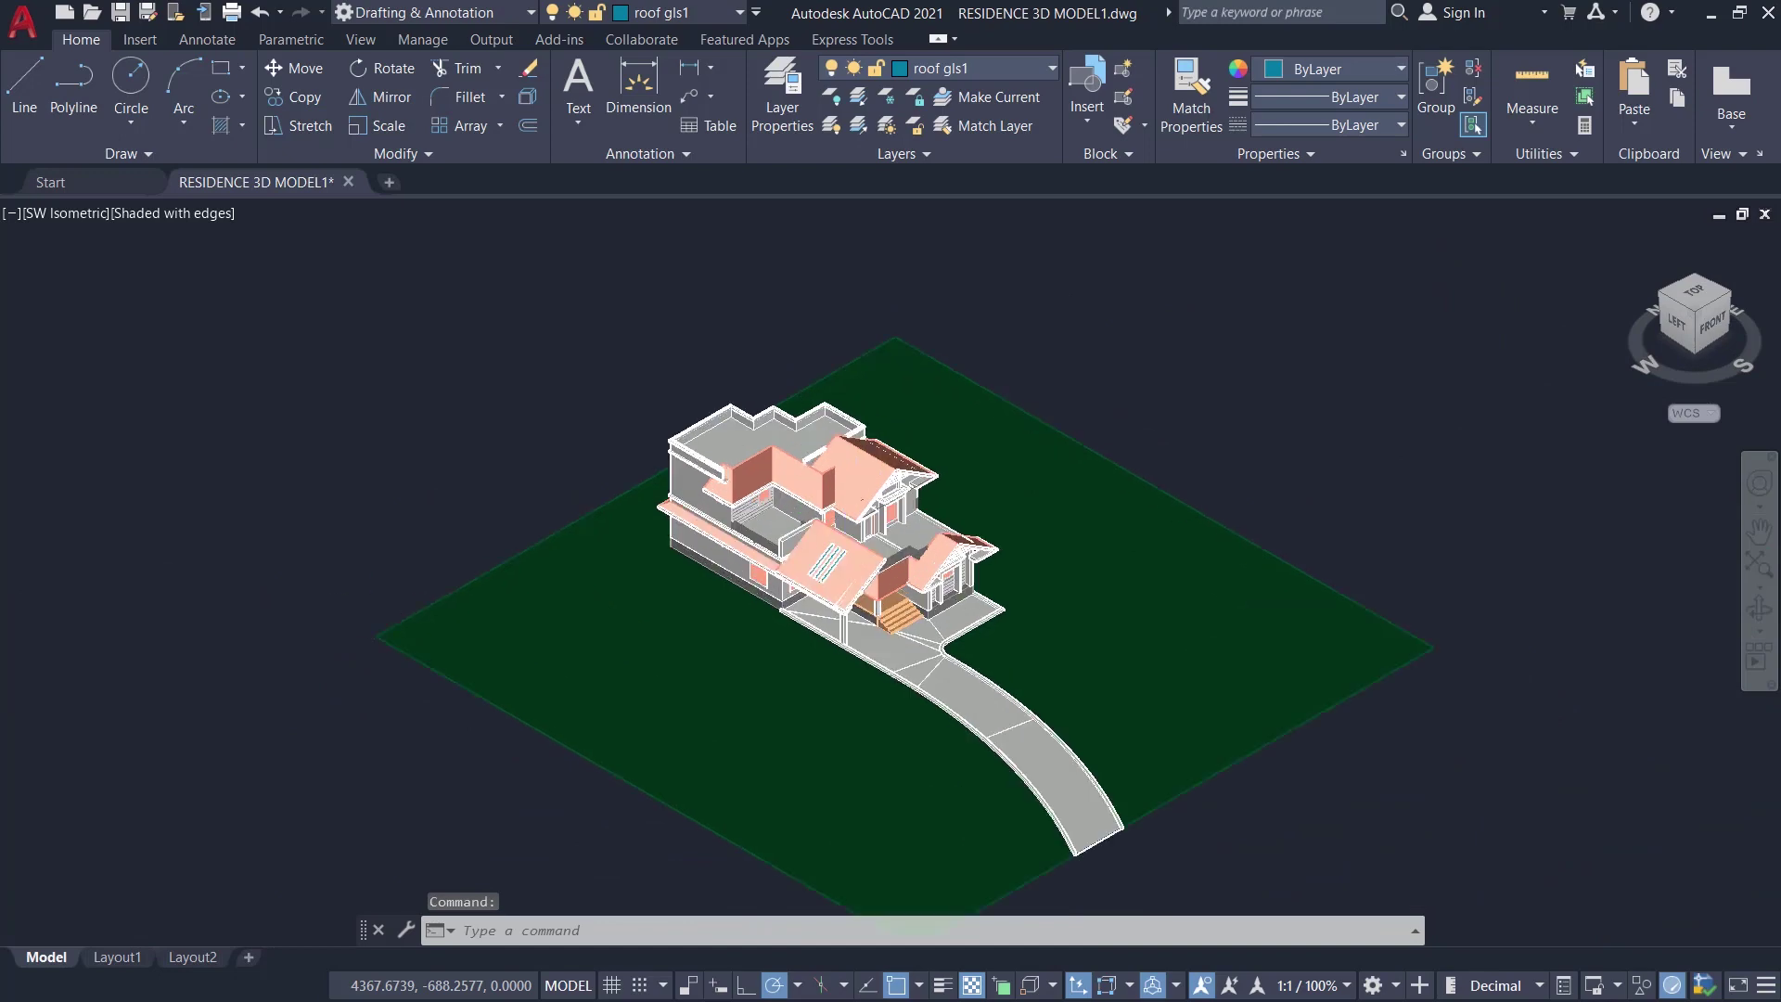
{"action": "left_click", "coordinate": [1734, 298]}
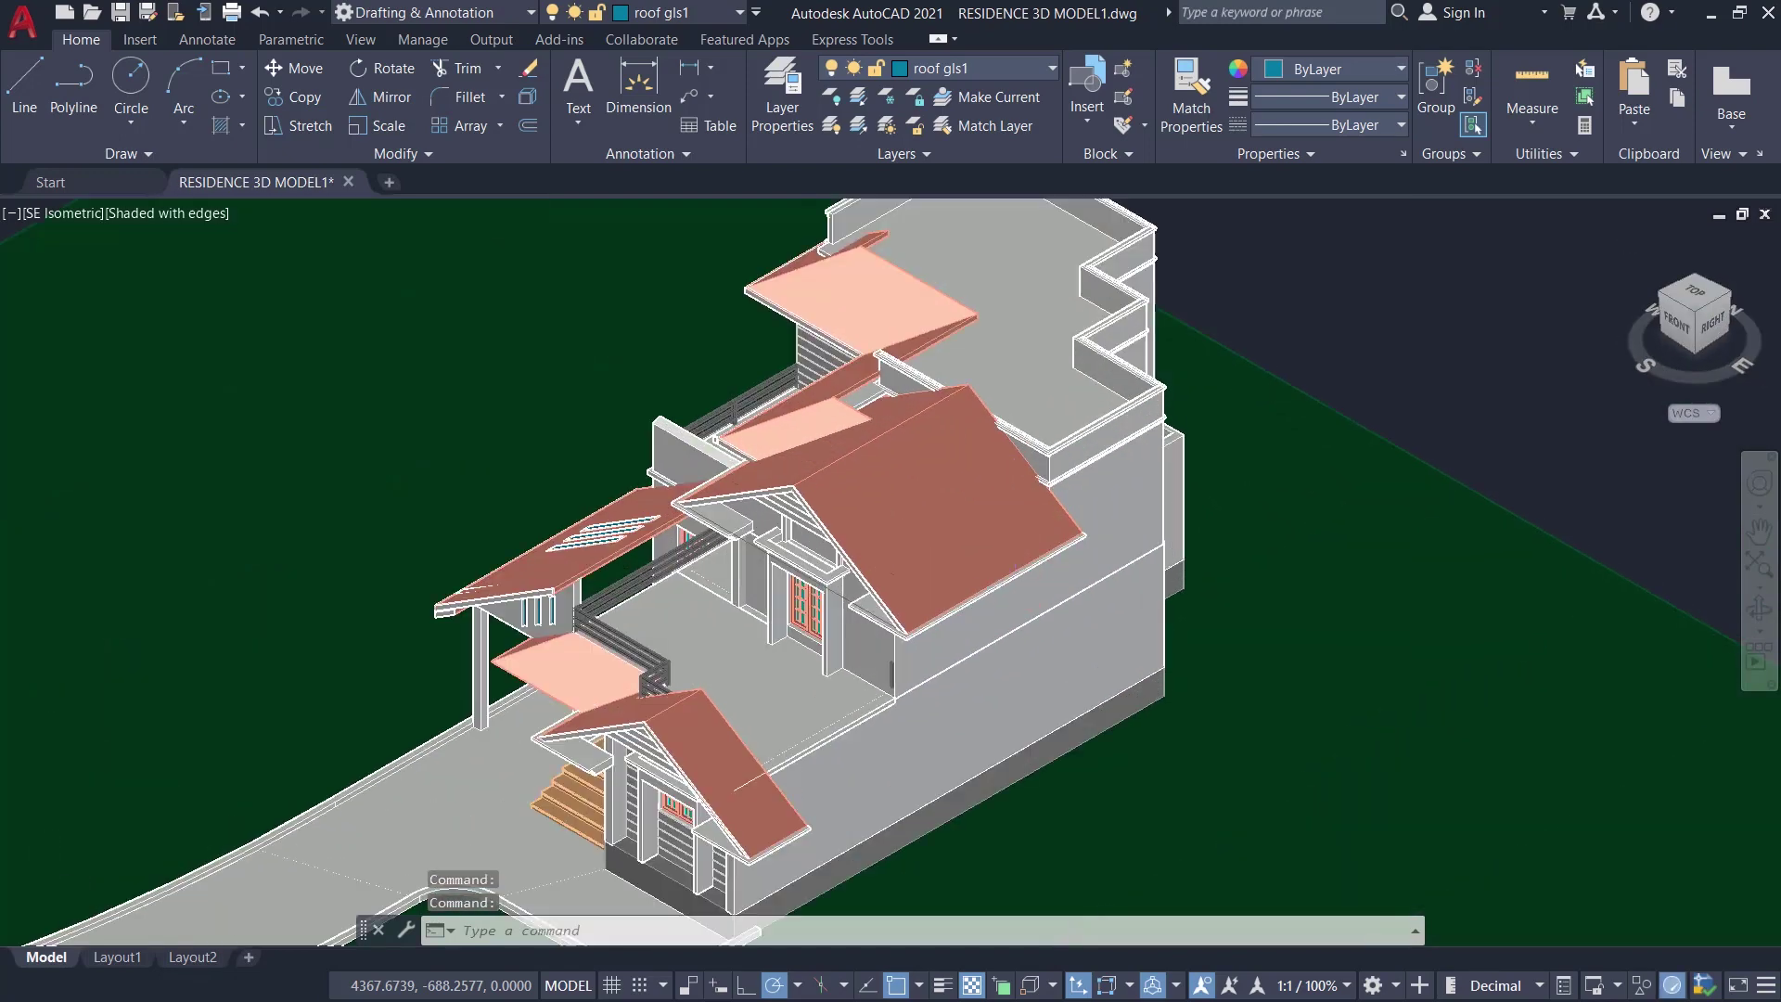
{"action": "left_click", "coordinate": [1681, 334]}
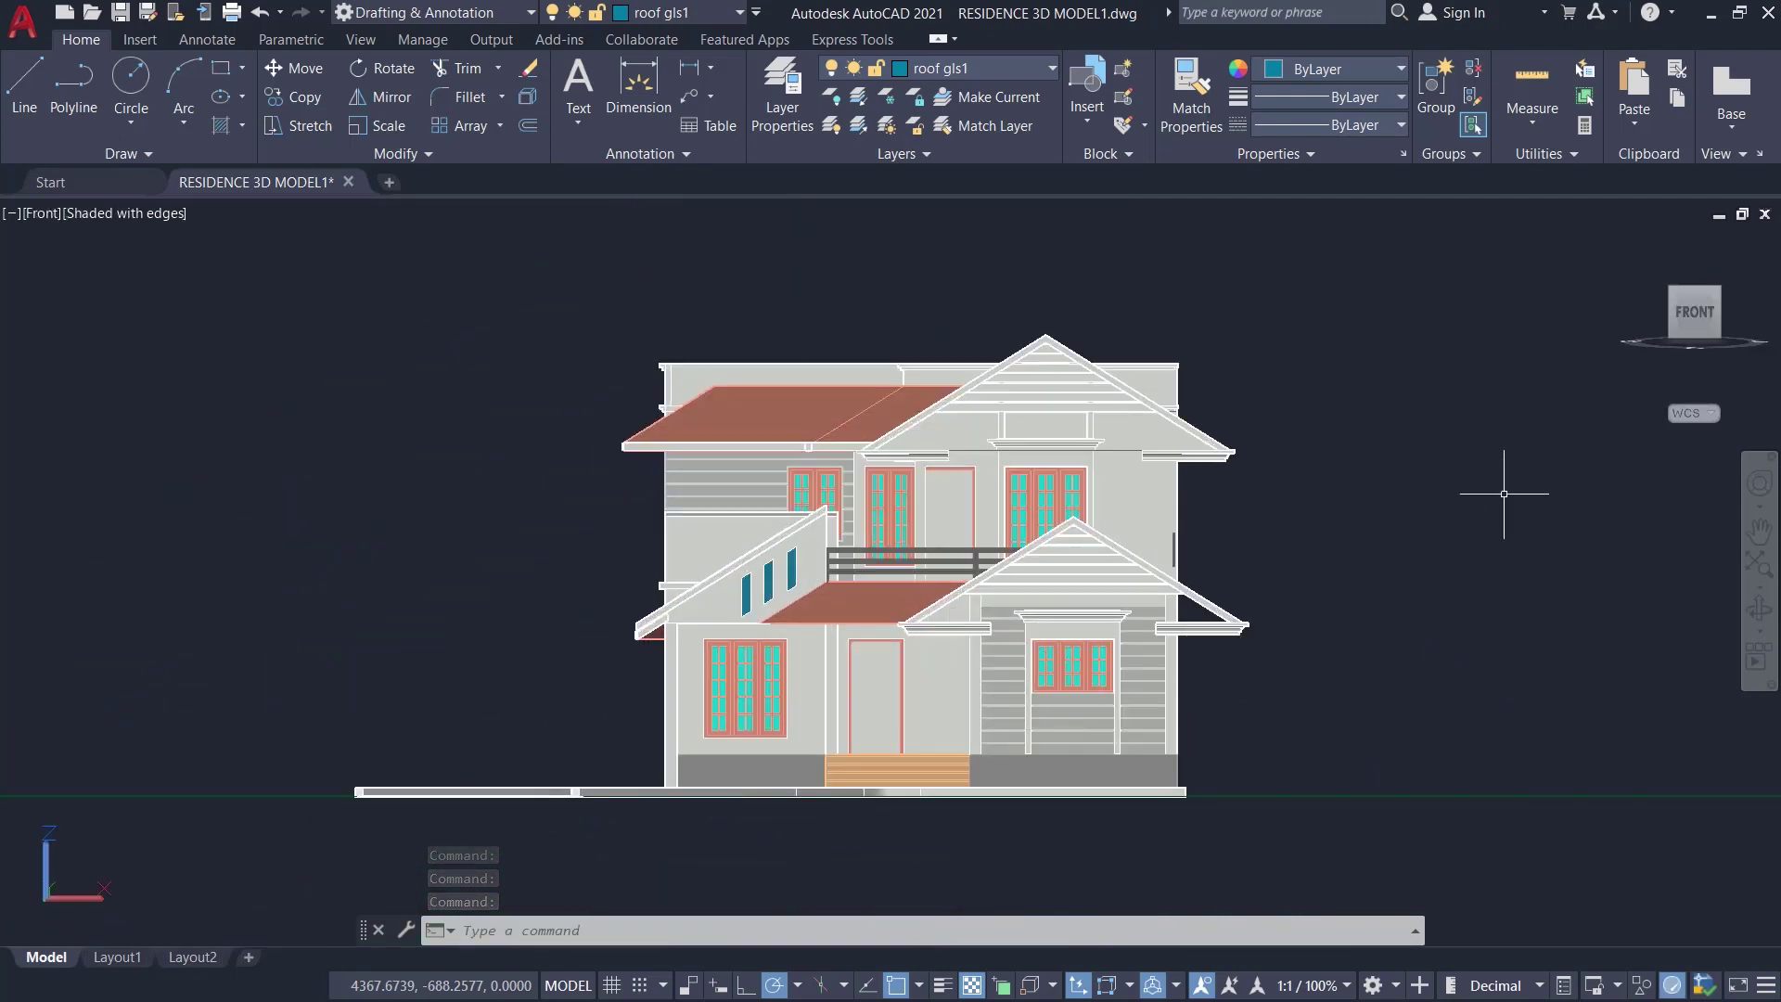
{"action": "key", "text": "ctrl+z"}
{"action": "left_click", "coordinate": [1628, 247]}
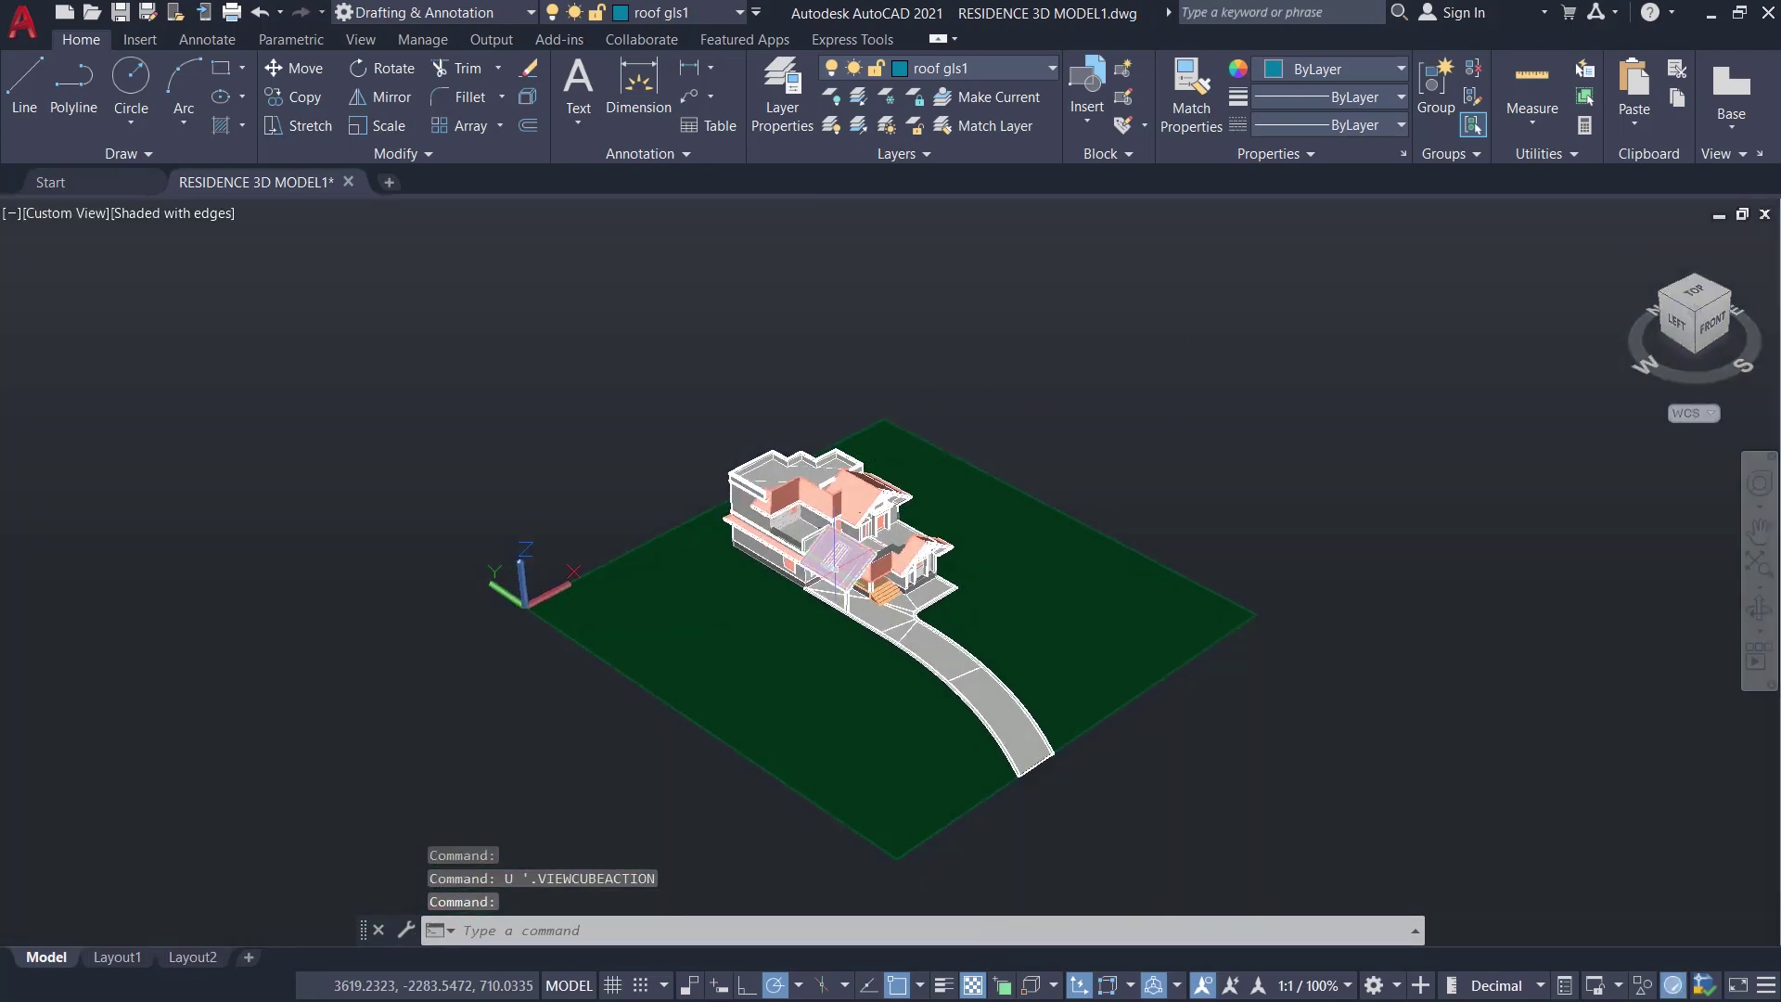
View the house from the Front, roll the view clockwise twice and counterclockwise once, and return to the home view.
{"action": "scroll", "coordinate": [888, 586], "scroll_direction": "up", "scroll_amount": 3}
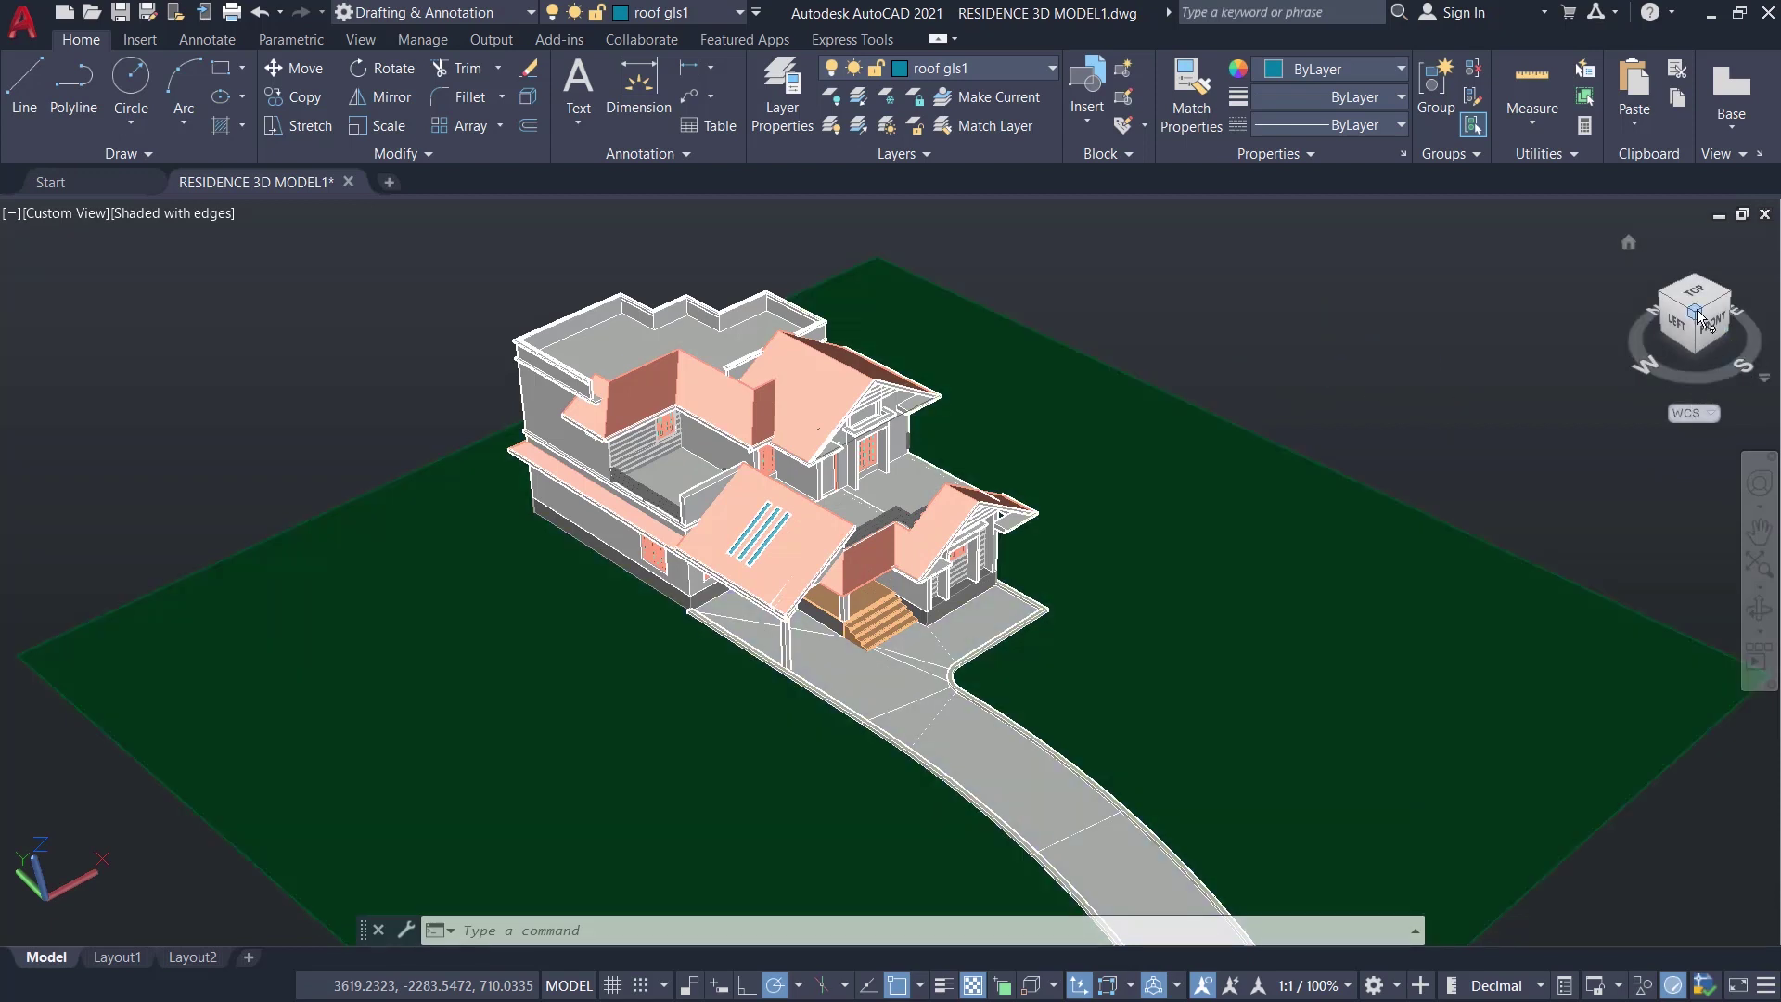
{"action": "right_click", "coordinate": [1693, 313]}
{"action": "left_click", "coordinate": [1573, 354]}
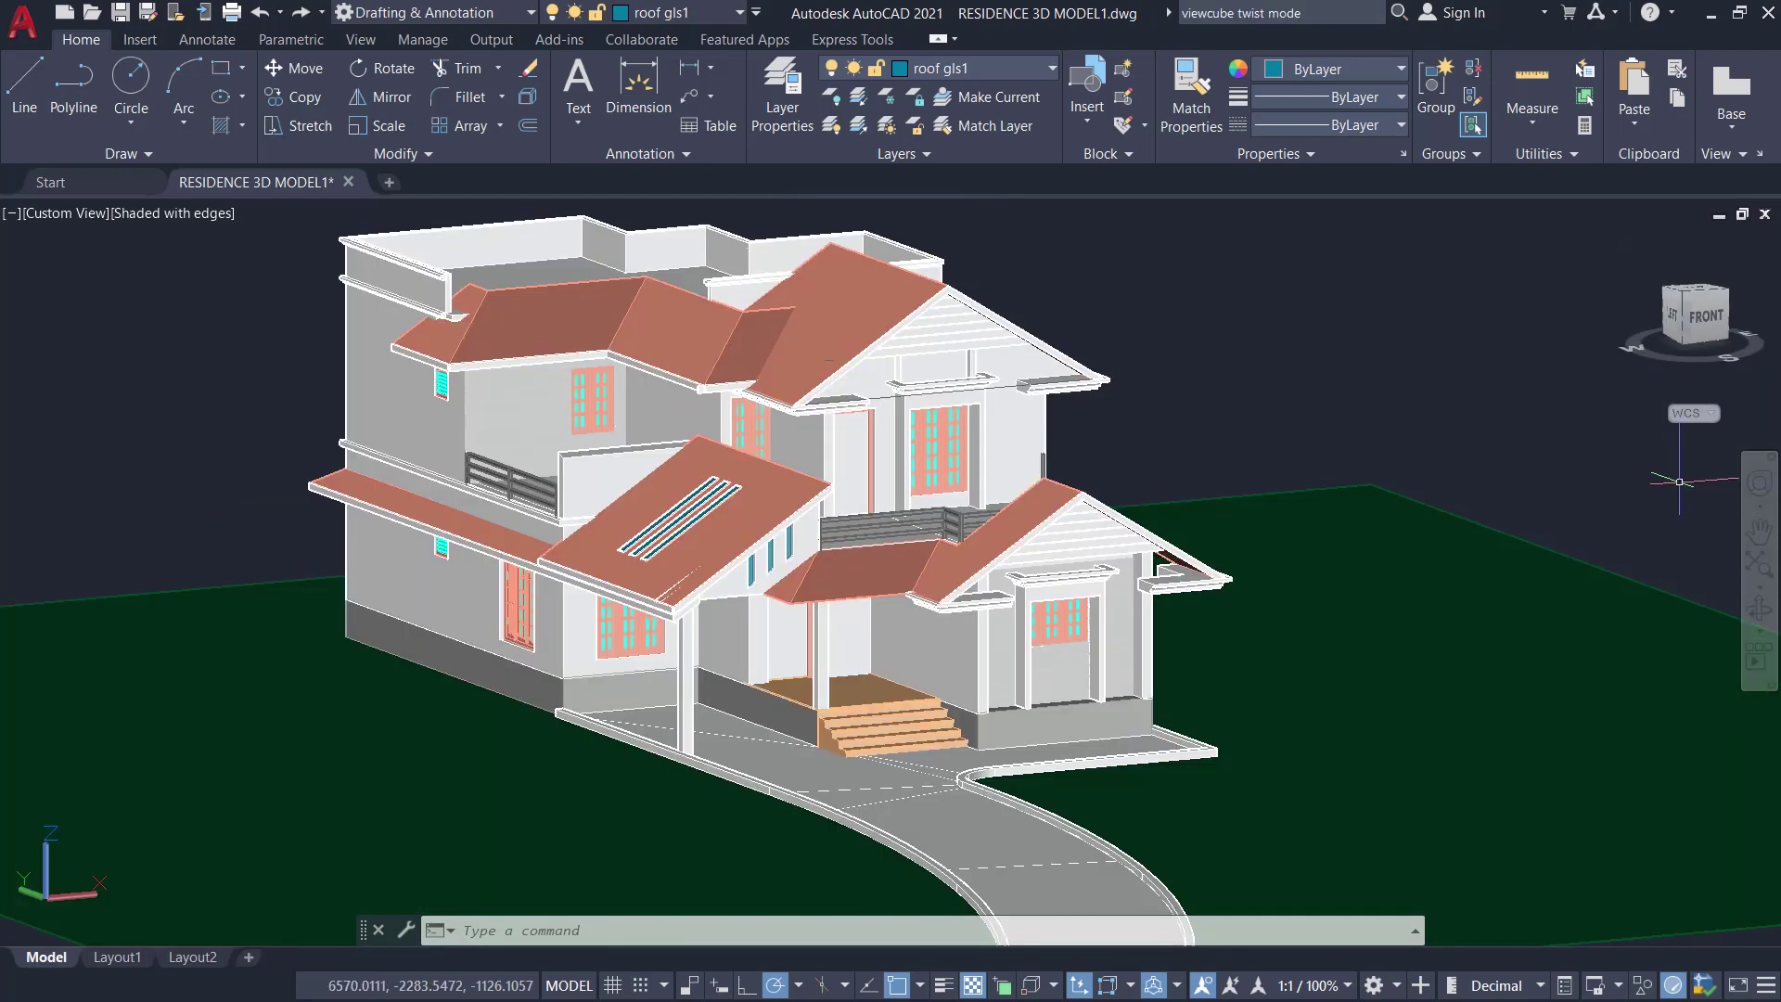
{"action": "left_click", "coordinate": [1705, 325]}
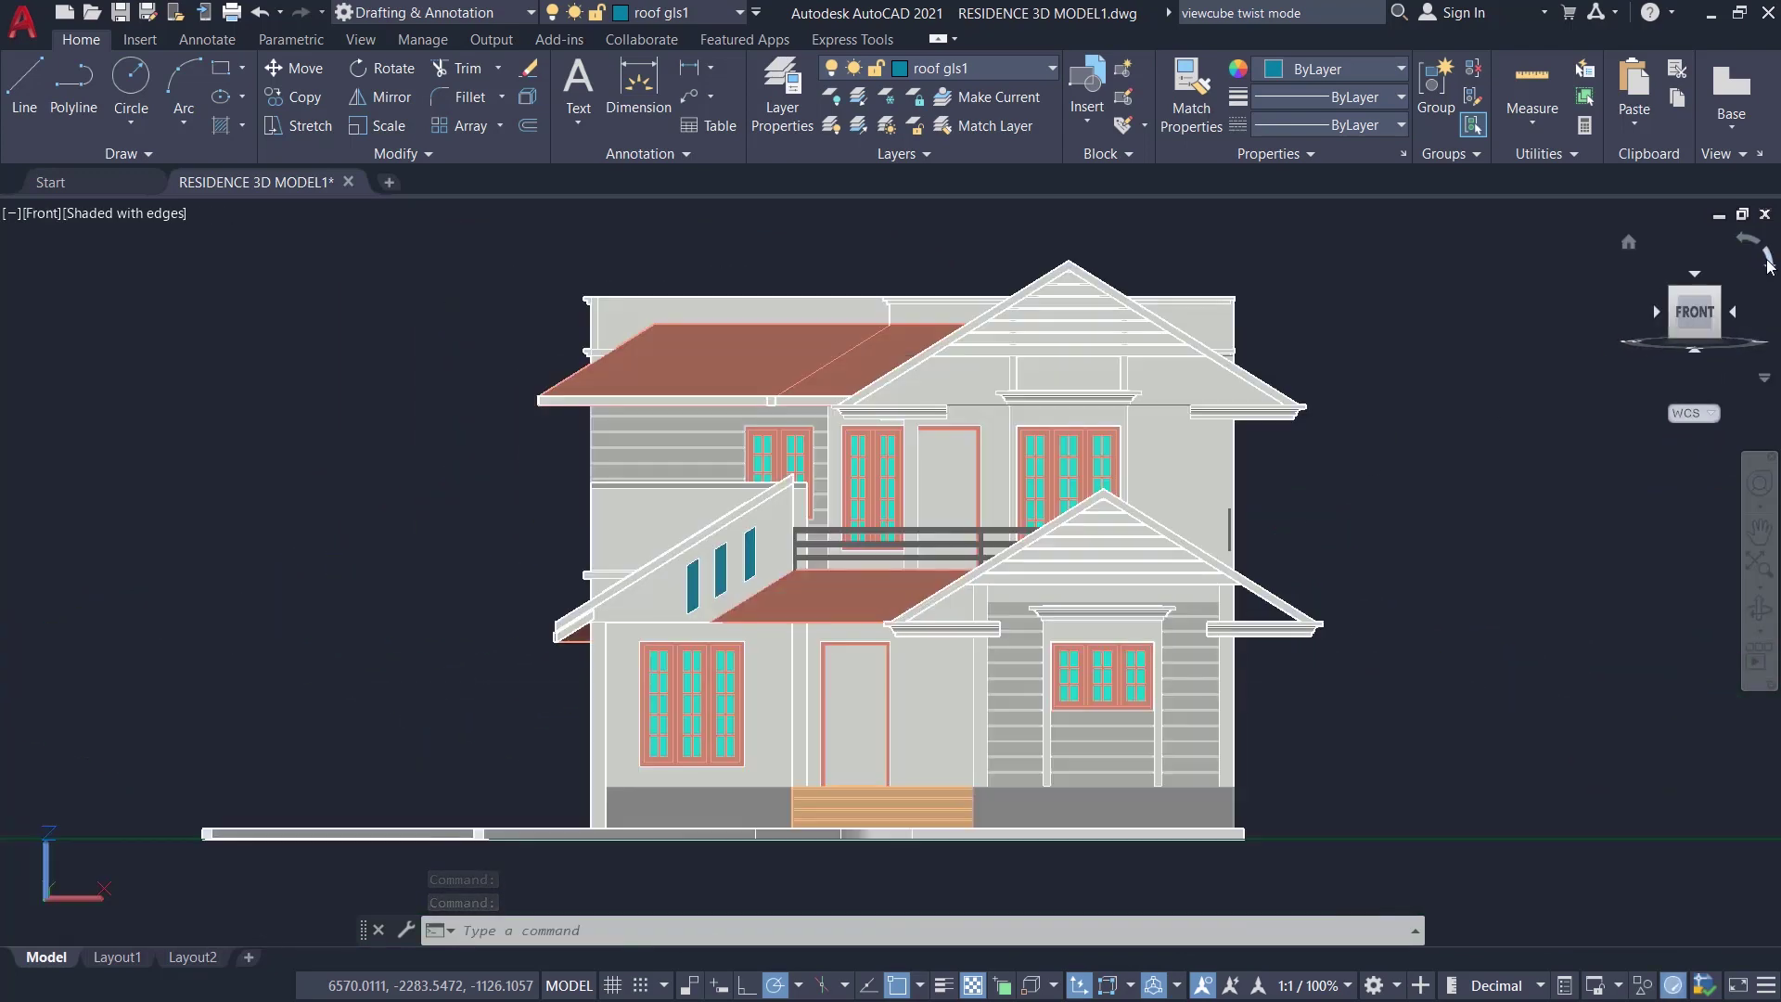
{"action": "left_click", "coordinate": [1767, 265]}
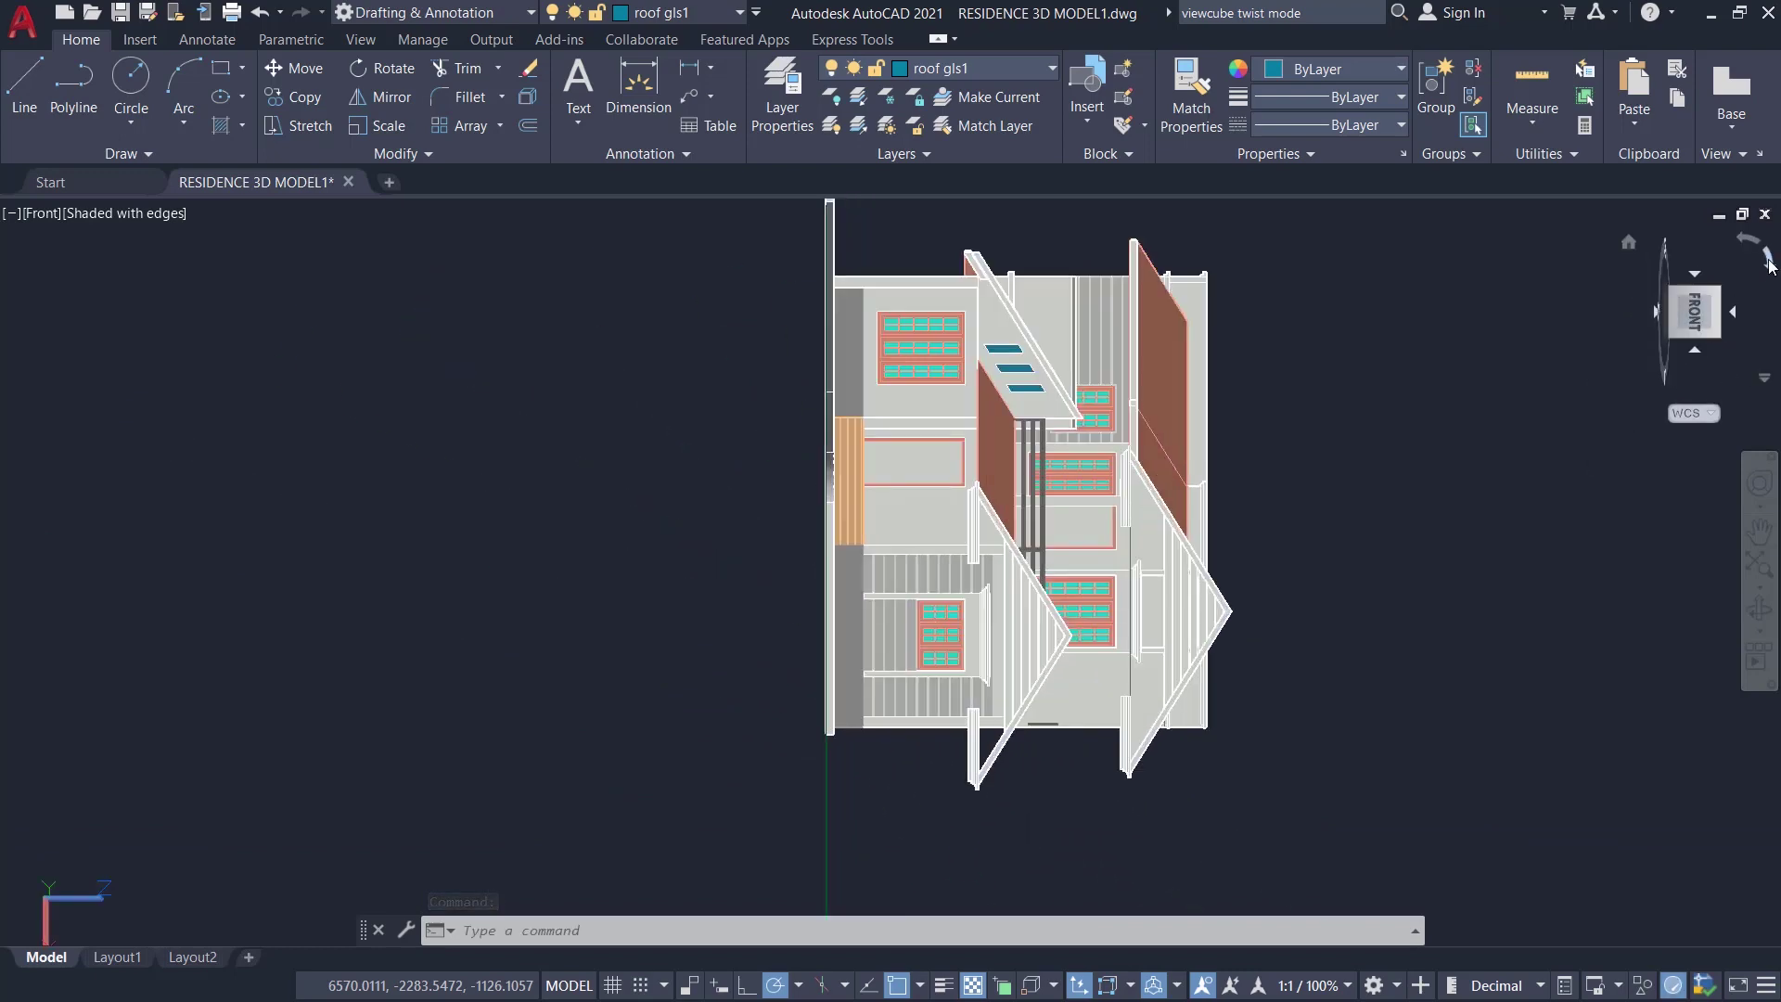
{"action": "left_click", "coordinate": [1767, 265]}
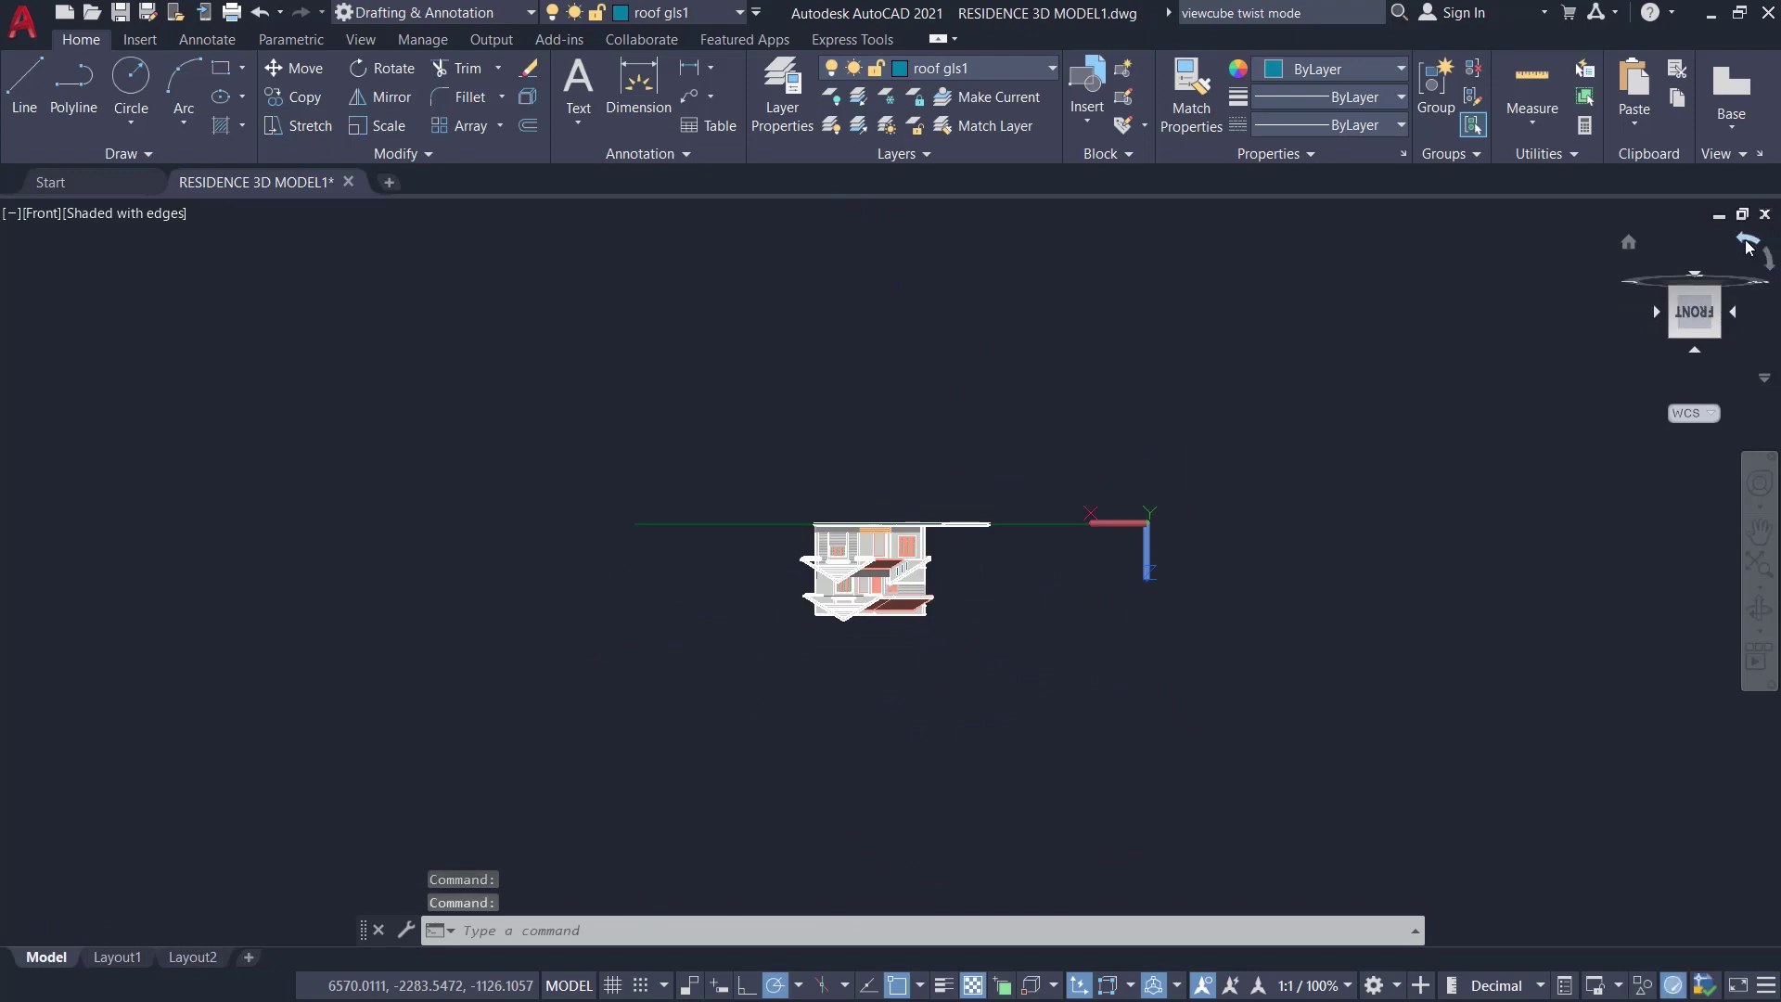
{"action": "left_click", "coordinate": [1745, 241]}
{"action": "left_click", "coordinate": [1628, 242]}
View the house from the Top and rotate the plan view clockwise in three 90-degree turns.
{"action": "left_click", "coordinate": [1693, 294]}
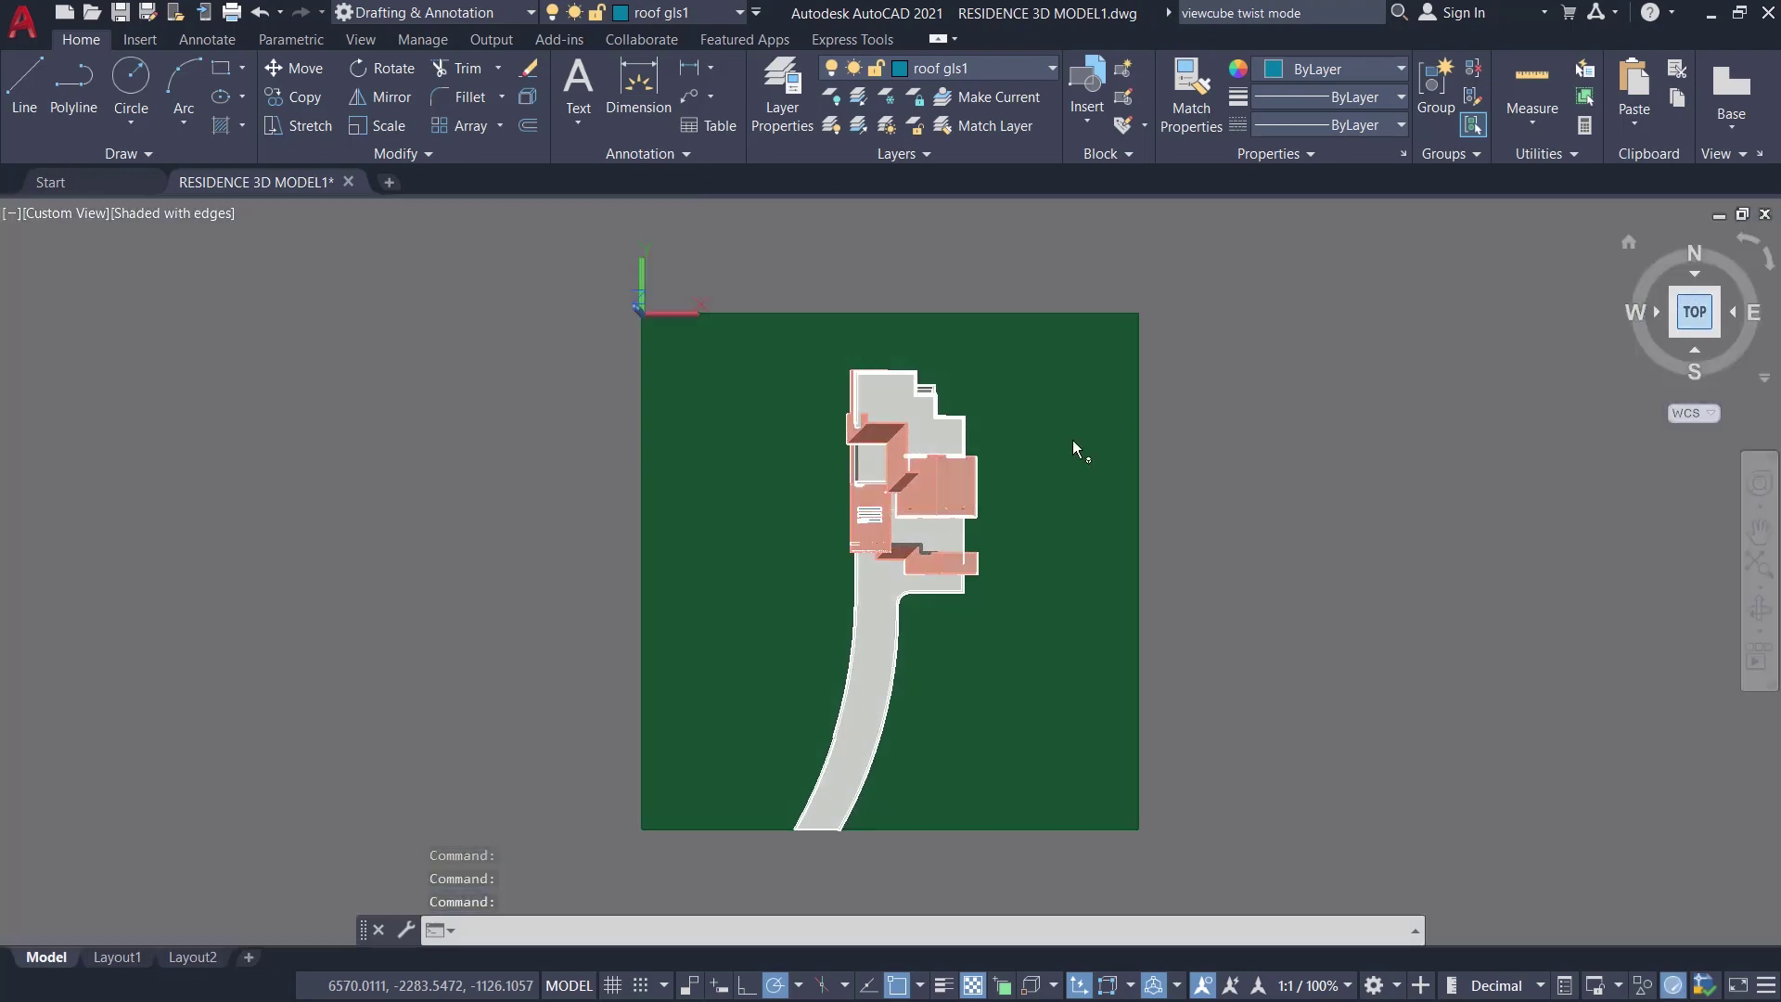
{"action": "left_click", "coordinate": [1769, 264]}
{"action": "left_click", "coordinate": [1769, 264]}
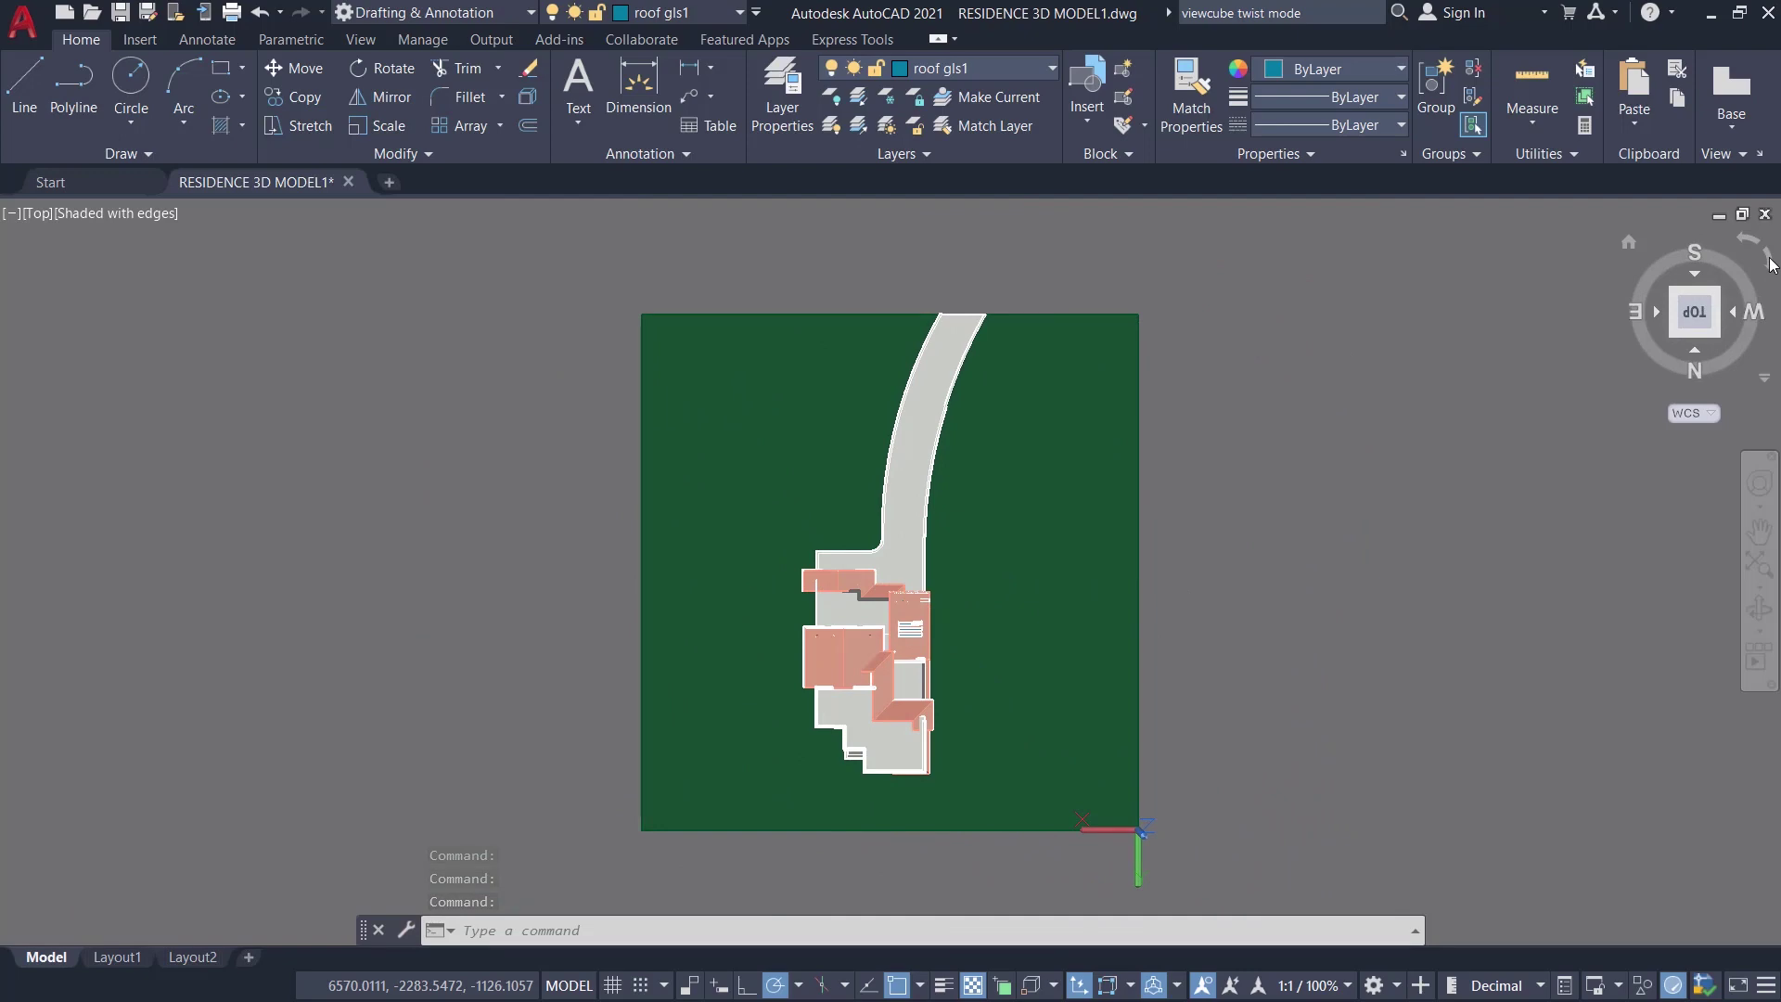
{"action": "left_click", "coordinate": [1769, 262]}
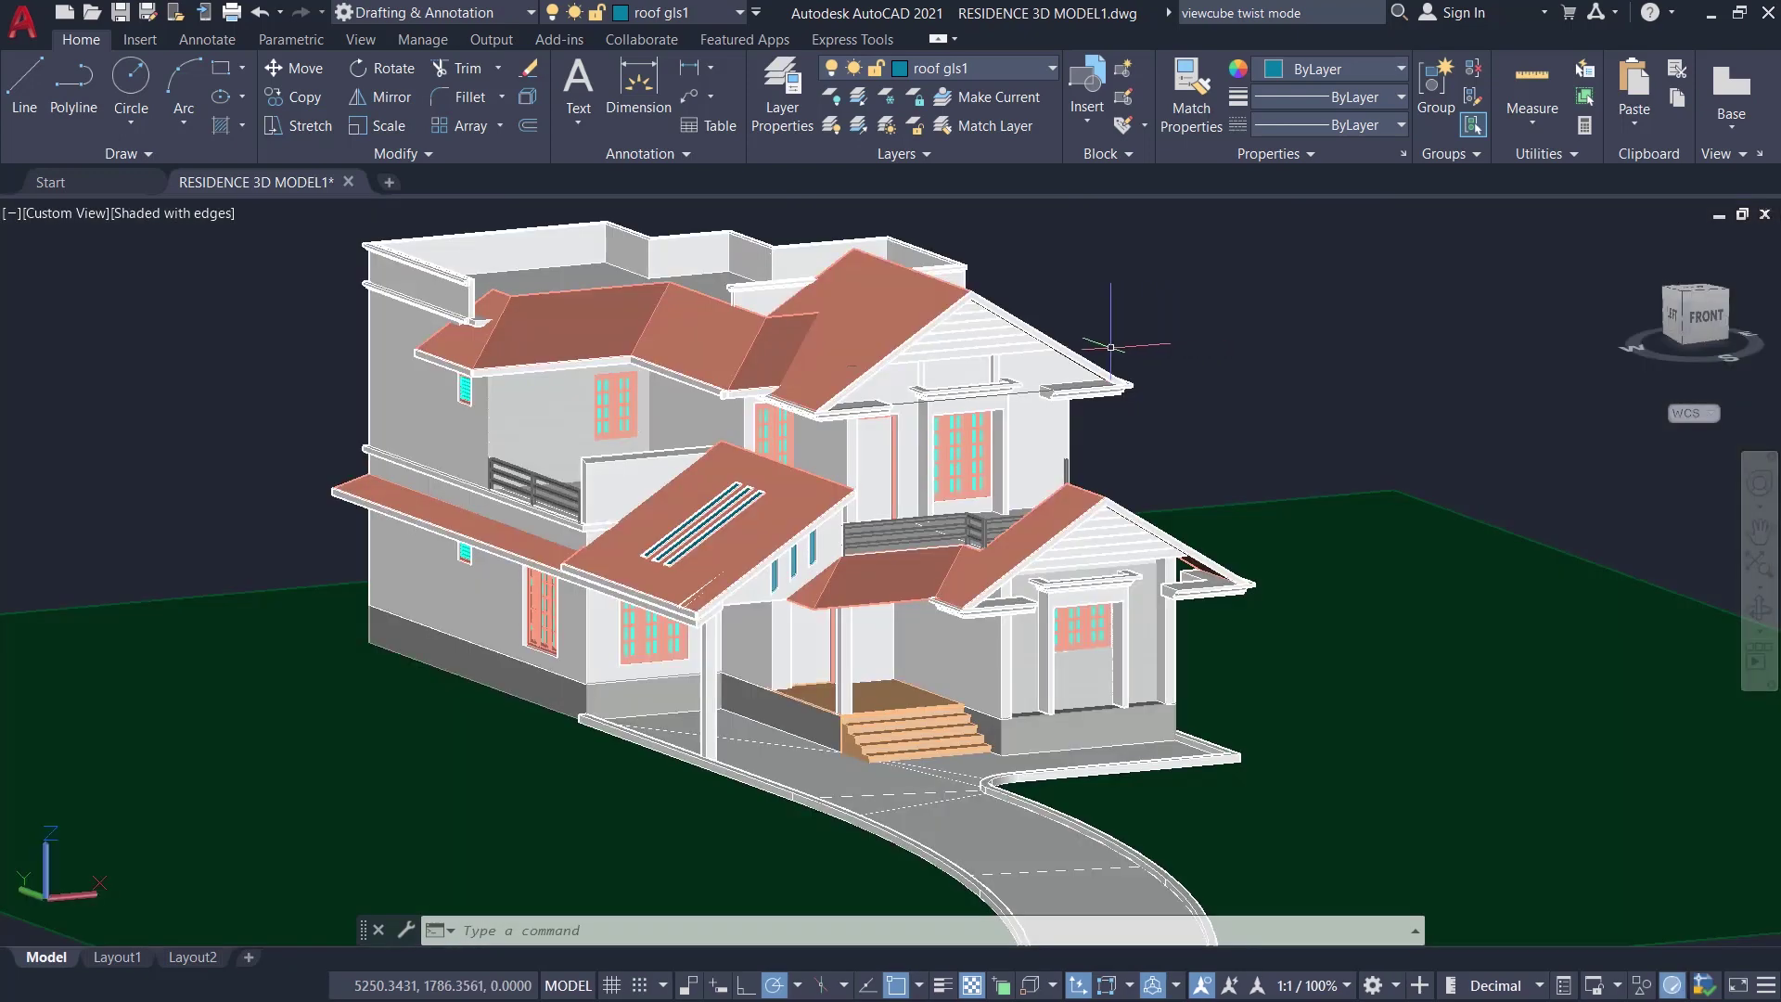
Set the visual style of the residence model's viewport to X-ray.
{"action": "left_click", "coordinate": [149, 215]}
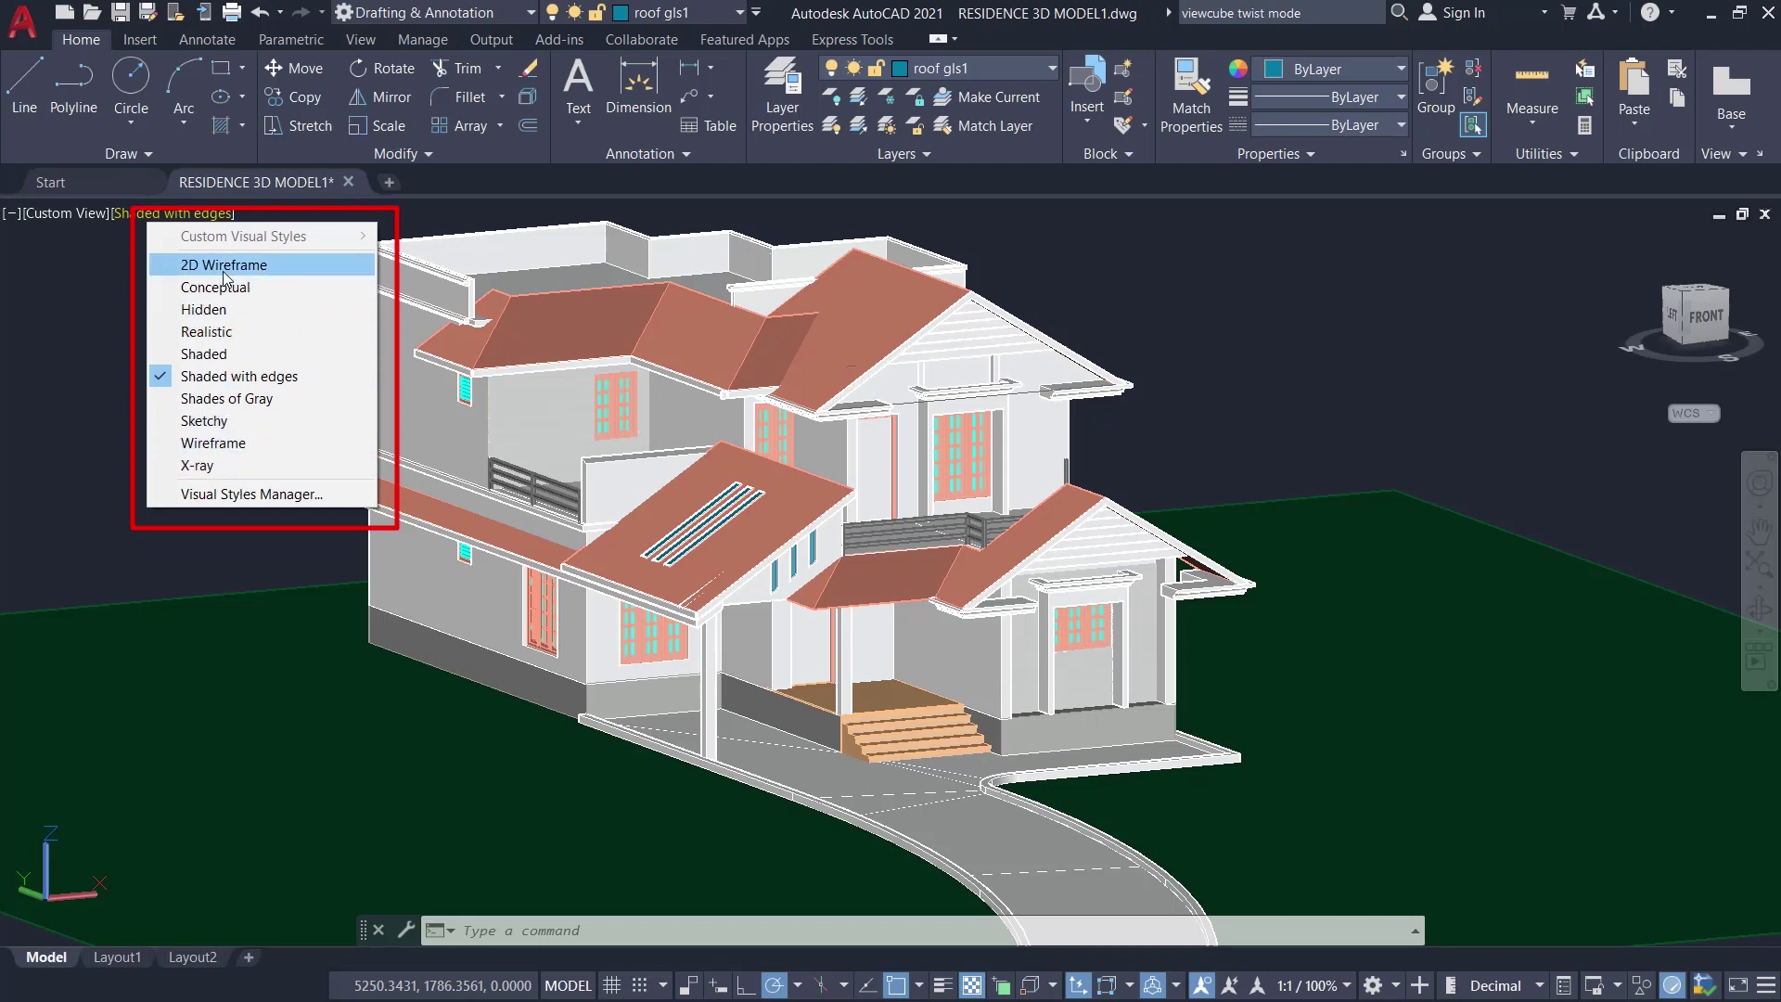
{"action": "left_click", "coordinate": [214, 465]}
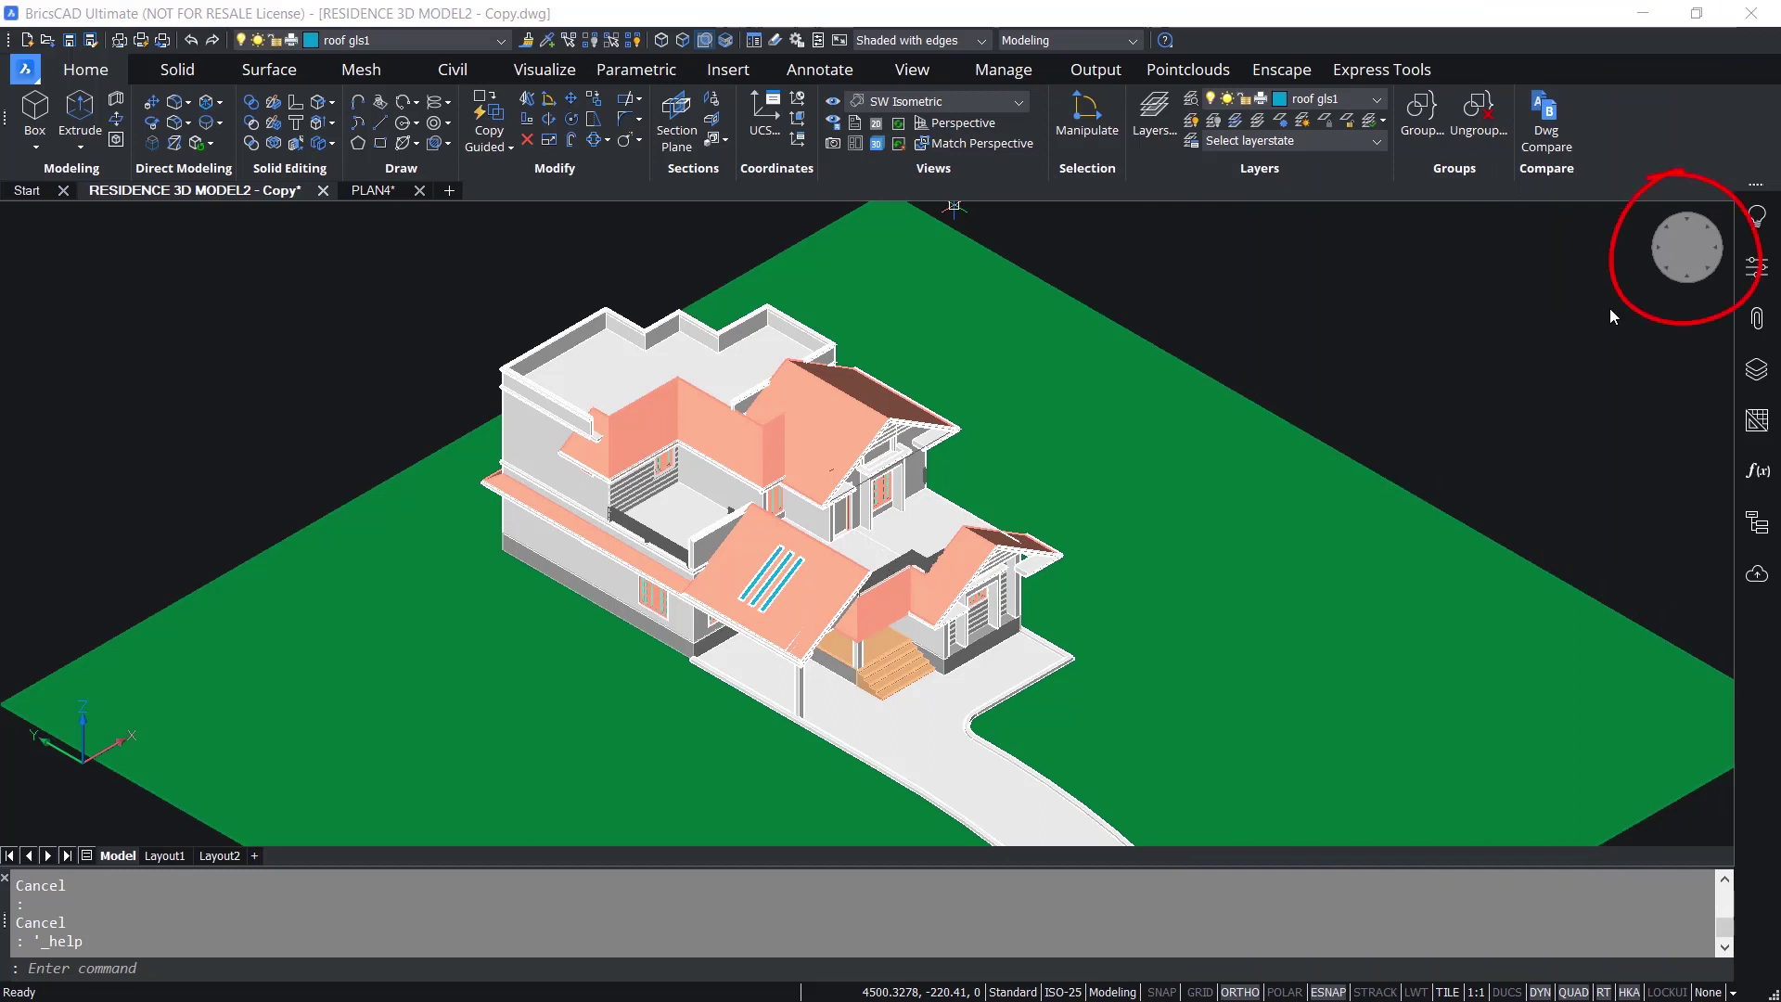
Switch to BricsCAD and undo the last two operations in the RESIDENCE 3D MODEL2 - Copy drawing.
{"action": "type", "text": "u"}
{"action": "key", "text": "Return"}
{"action": "mouse_move", "coordinate": [1663, 276]}
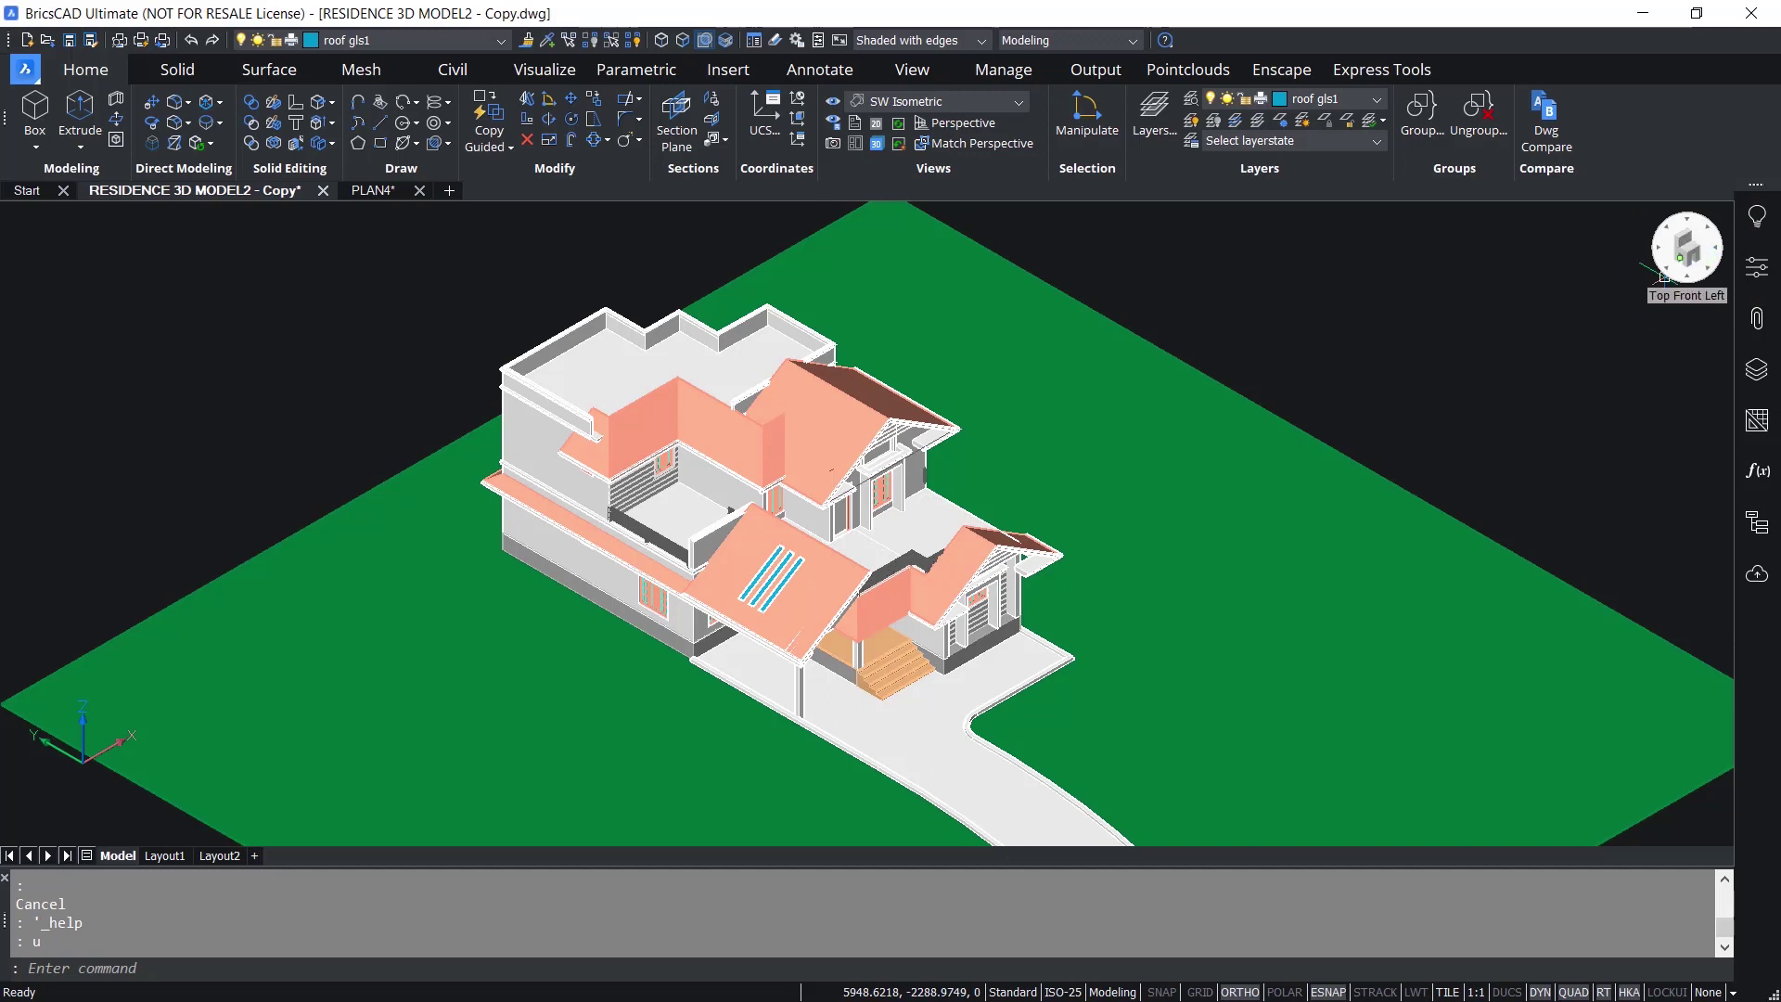
{"action": "type", "text": "u"}
{"action": "key", "text": "Return"}
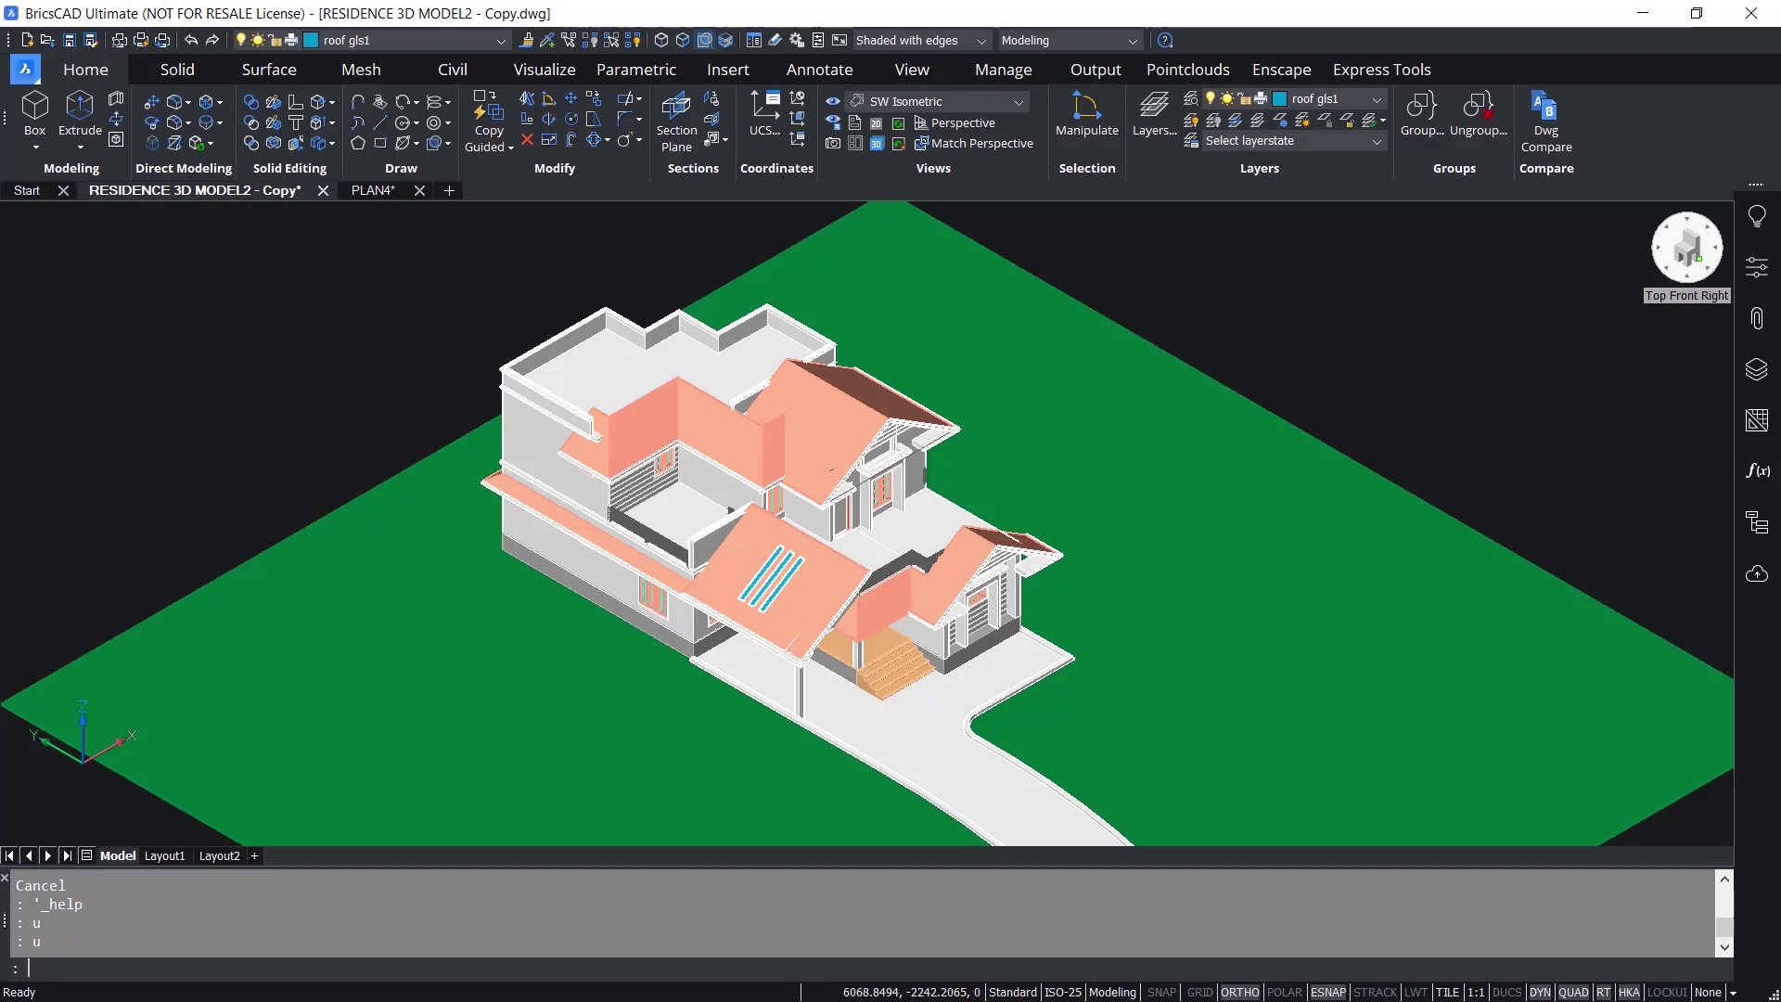
View the residence model from Top Front Right (SE Isometric), Top and Top Front Left.
{"action": "left_click", "coordinate": [1681, 281]}
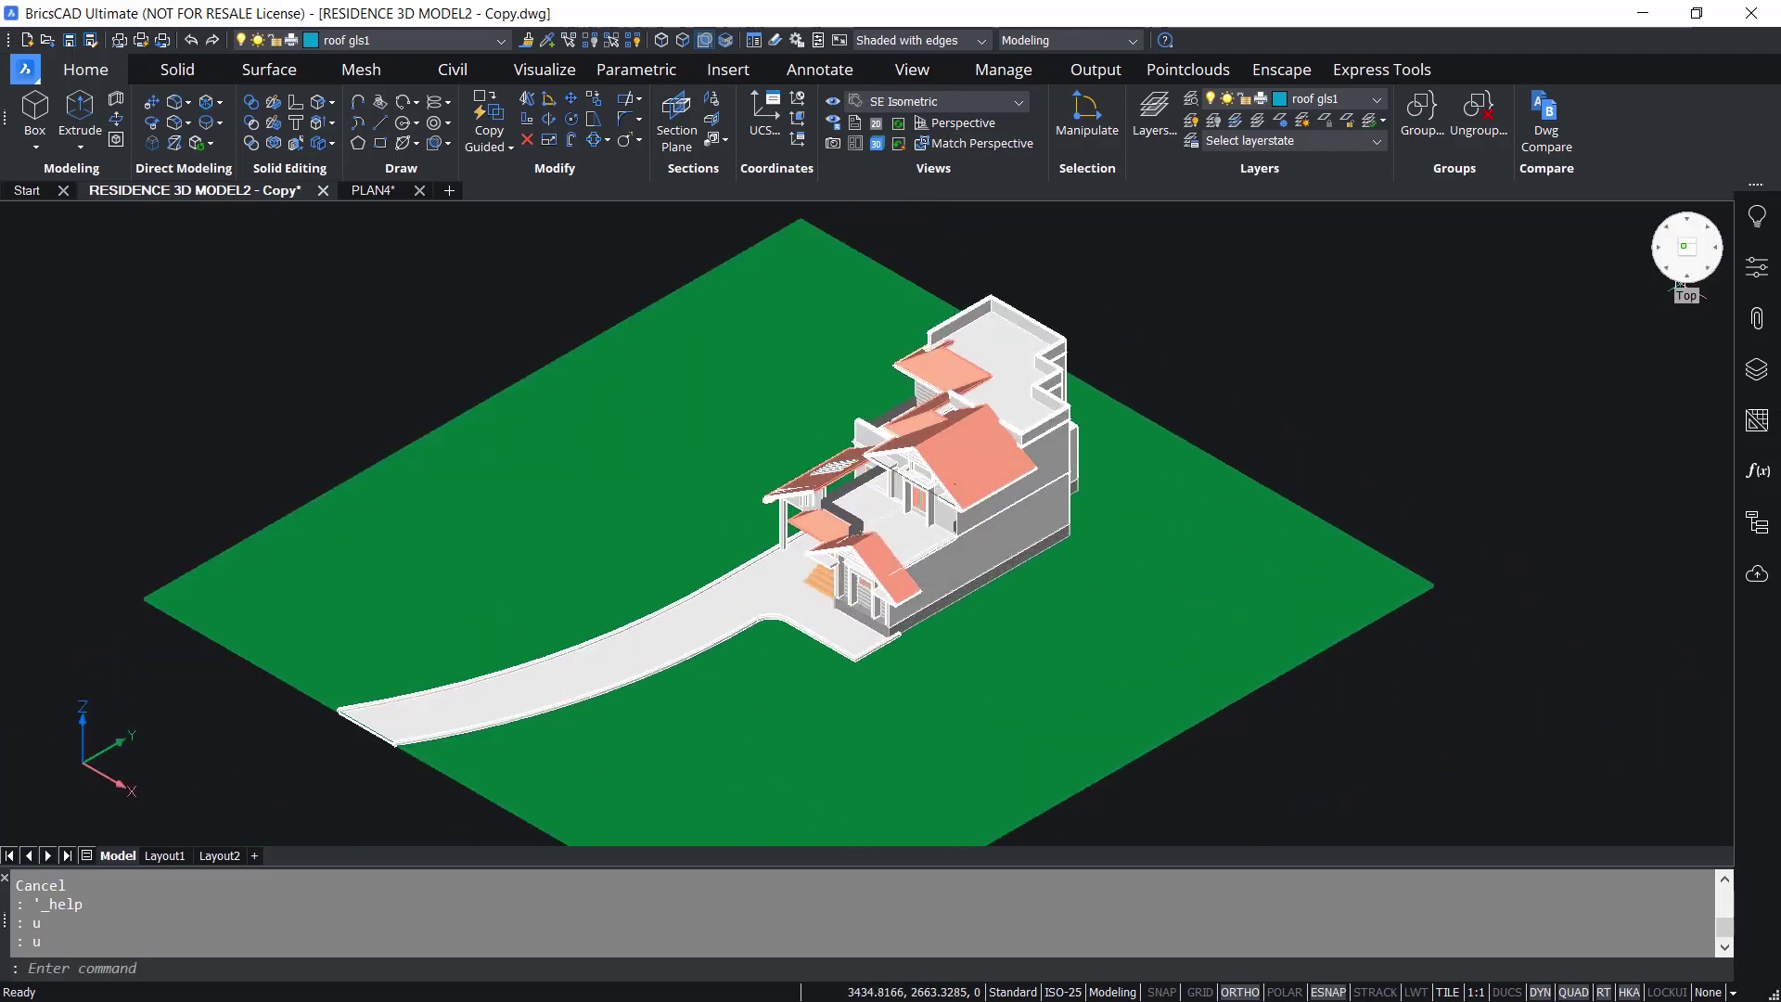
{"action": "left_click", "coordinate": [1681, 281]}
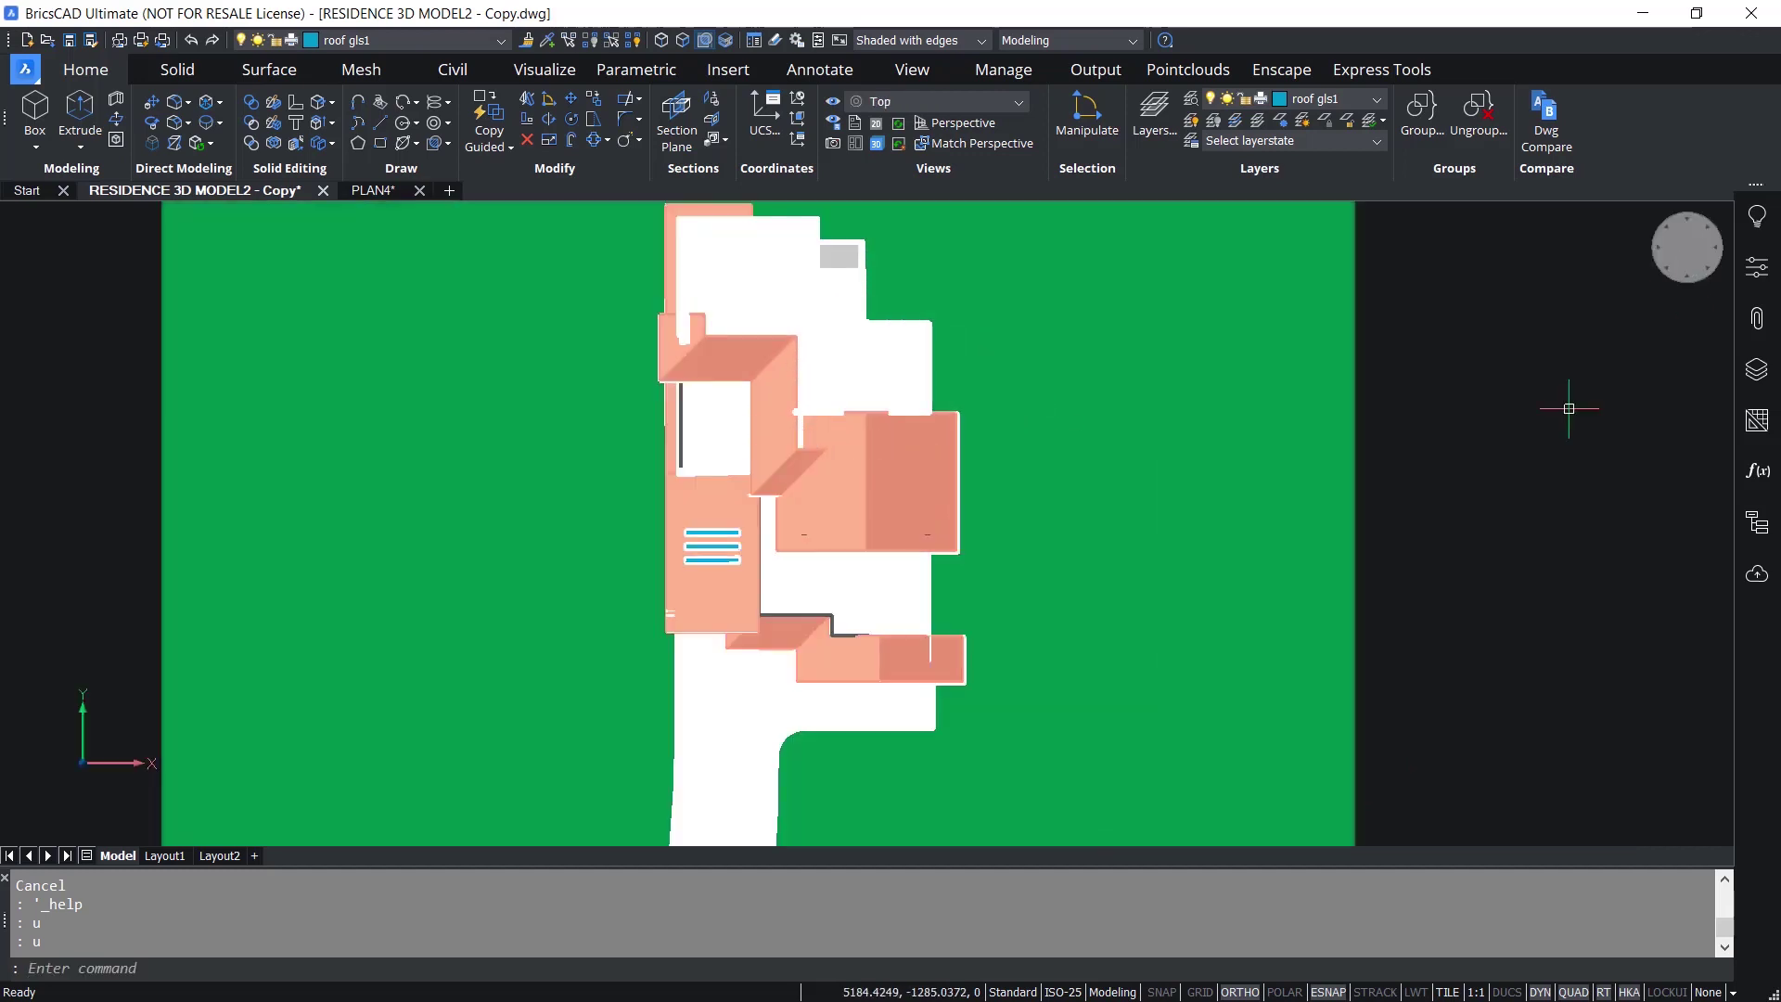
{"action": "left_click", "coordinate": [1660, 277]}
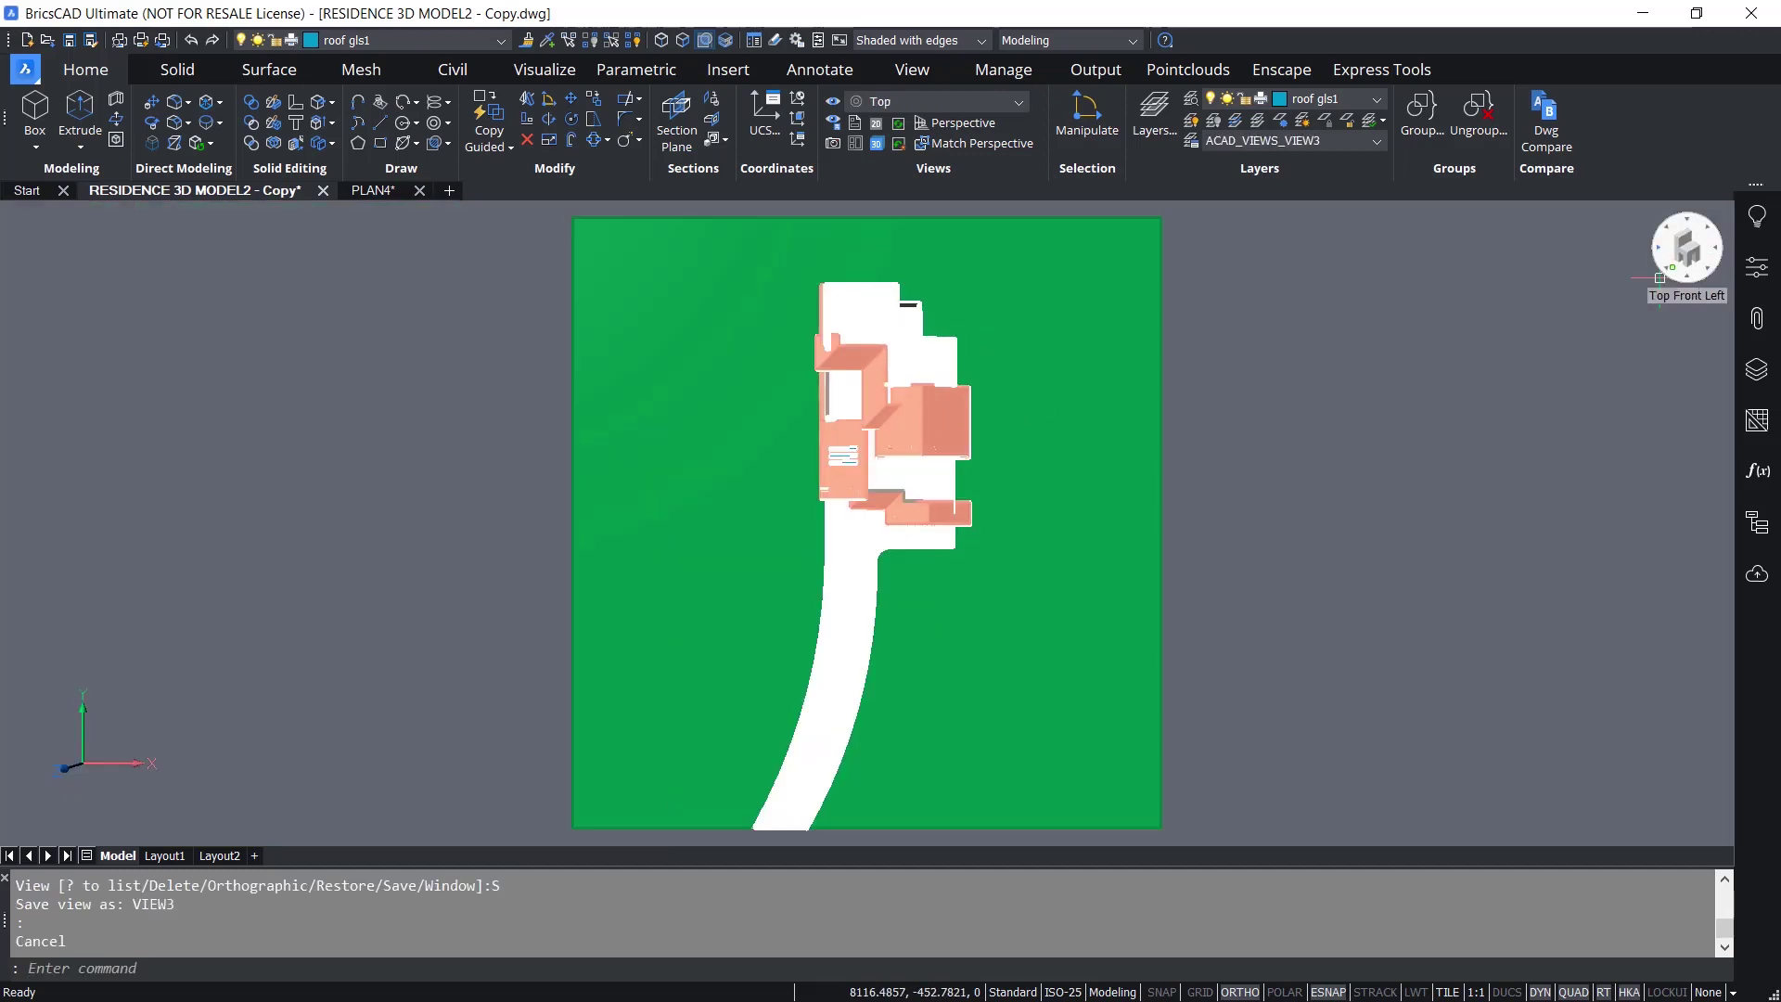
{"action": "left_click", "coordinate": [1660, 277]}
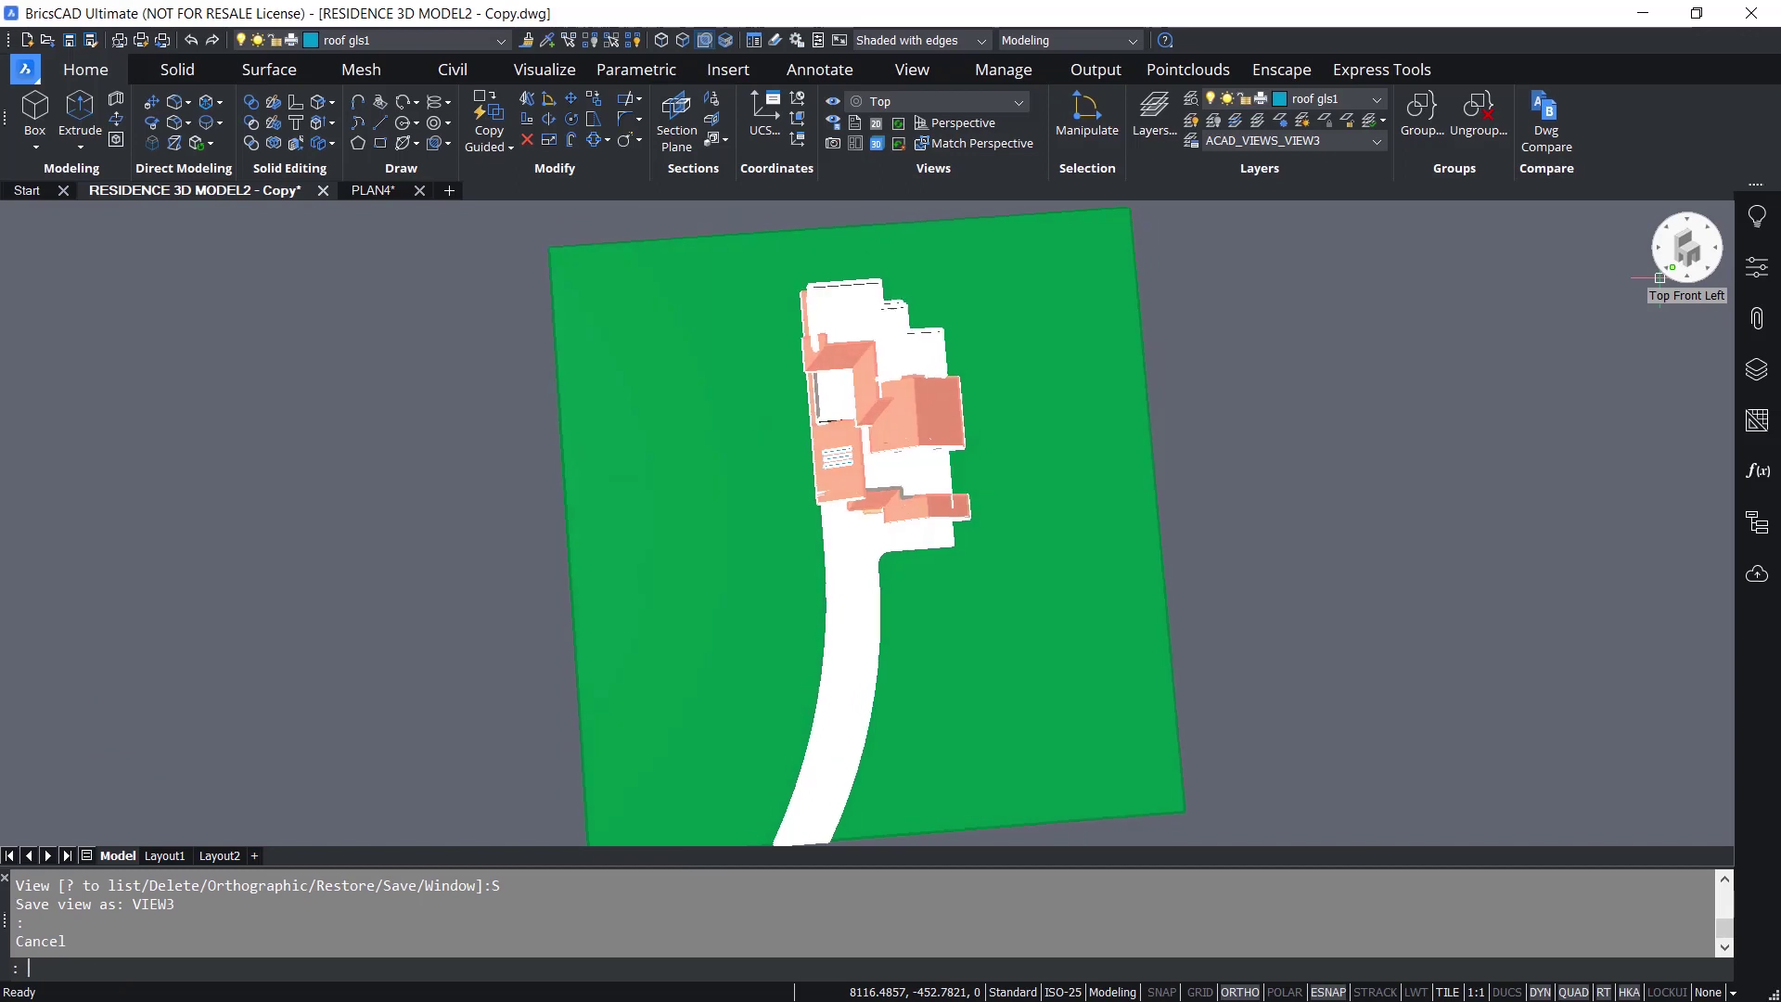
Start defining a new UCS for the residence model through the LookFrom widget's options.
{"action": "right_click", "coordinate": [1691, 253]}
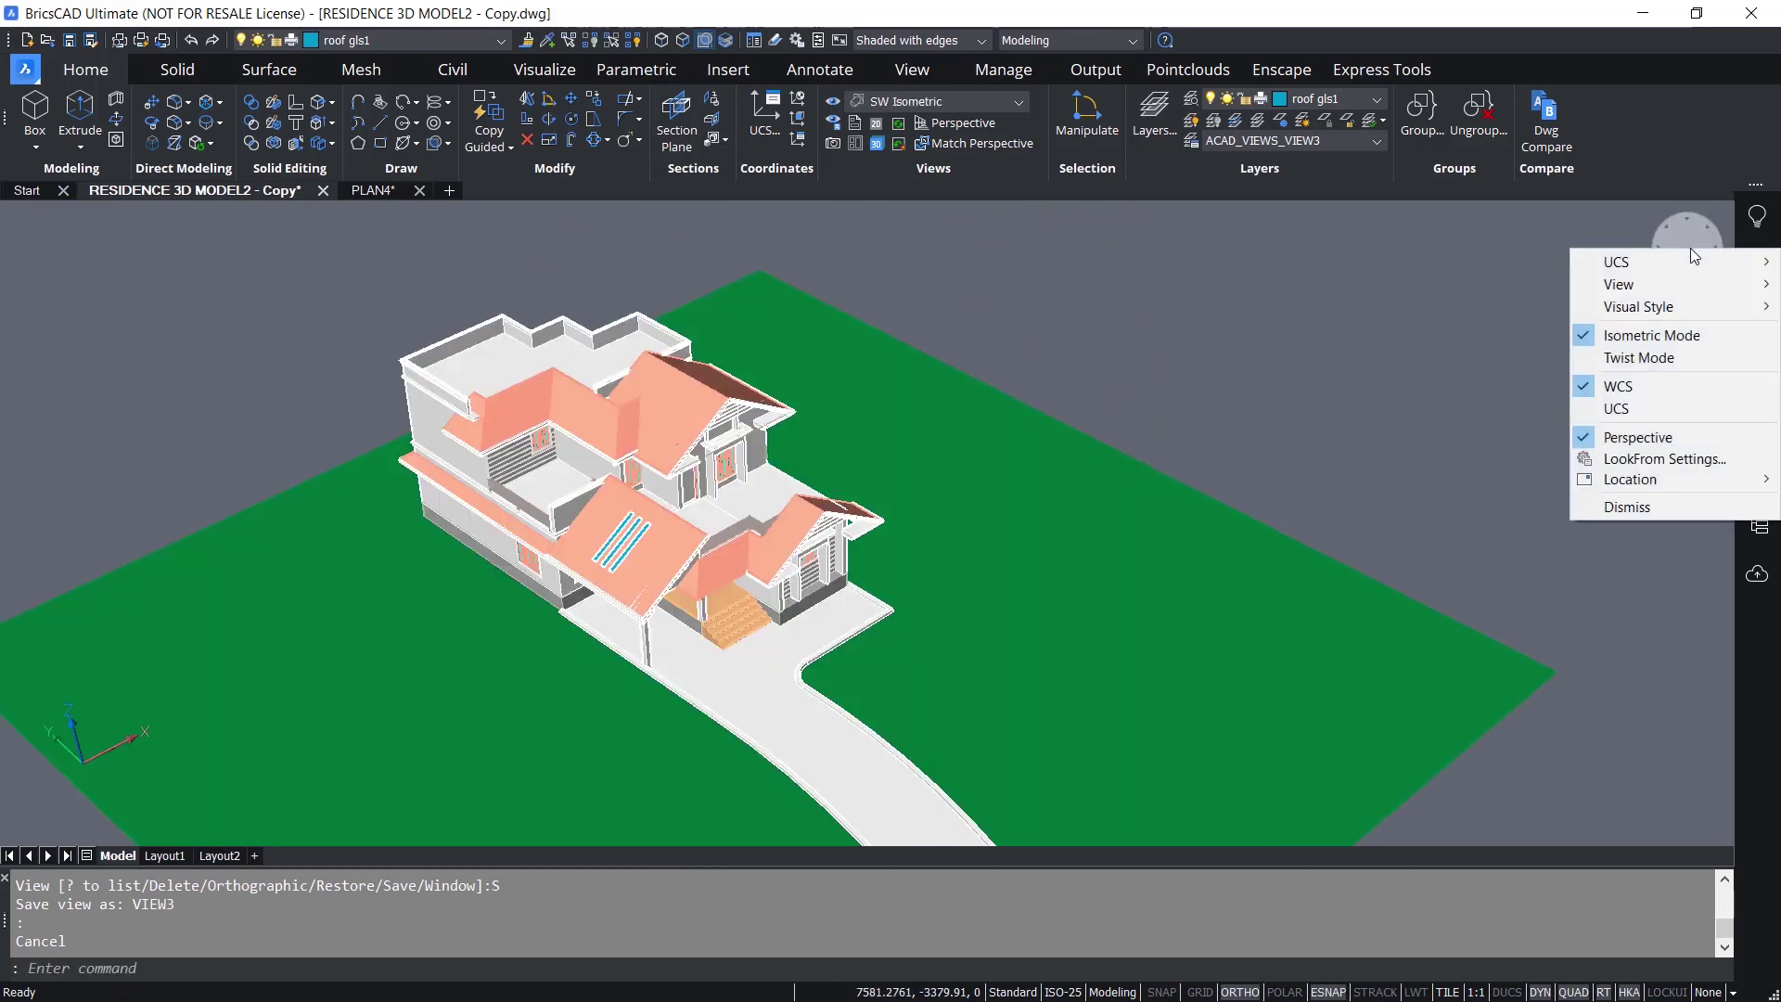
{"action": "mouse_move", "coordinate": [1688, 252]}
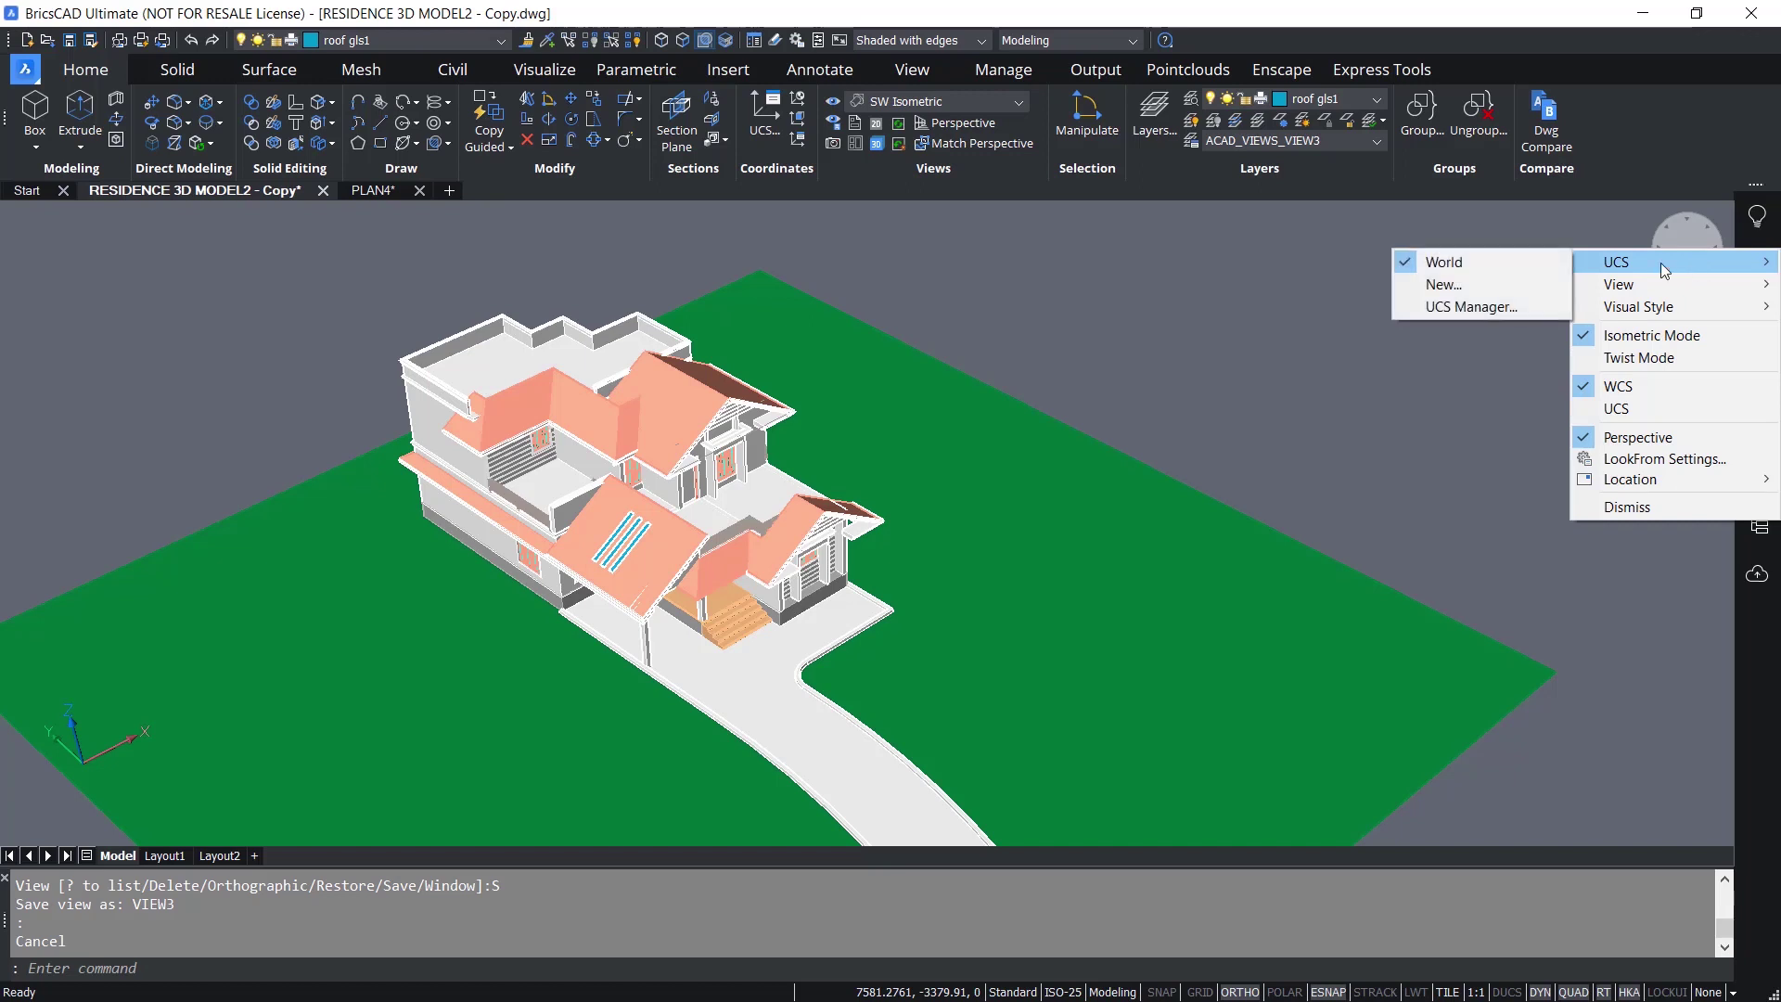
{"action": "left_click", "coordinate": [1465, 293]}
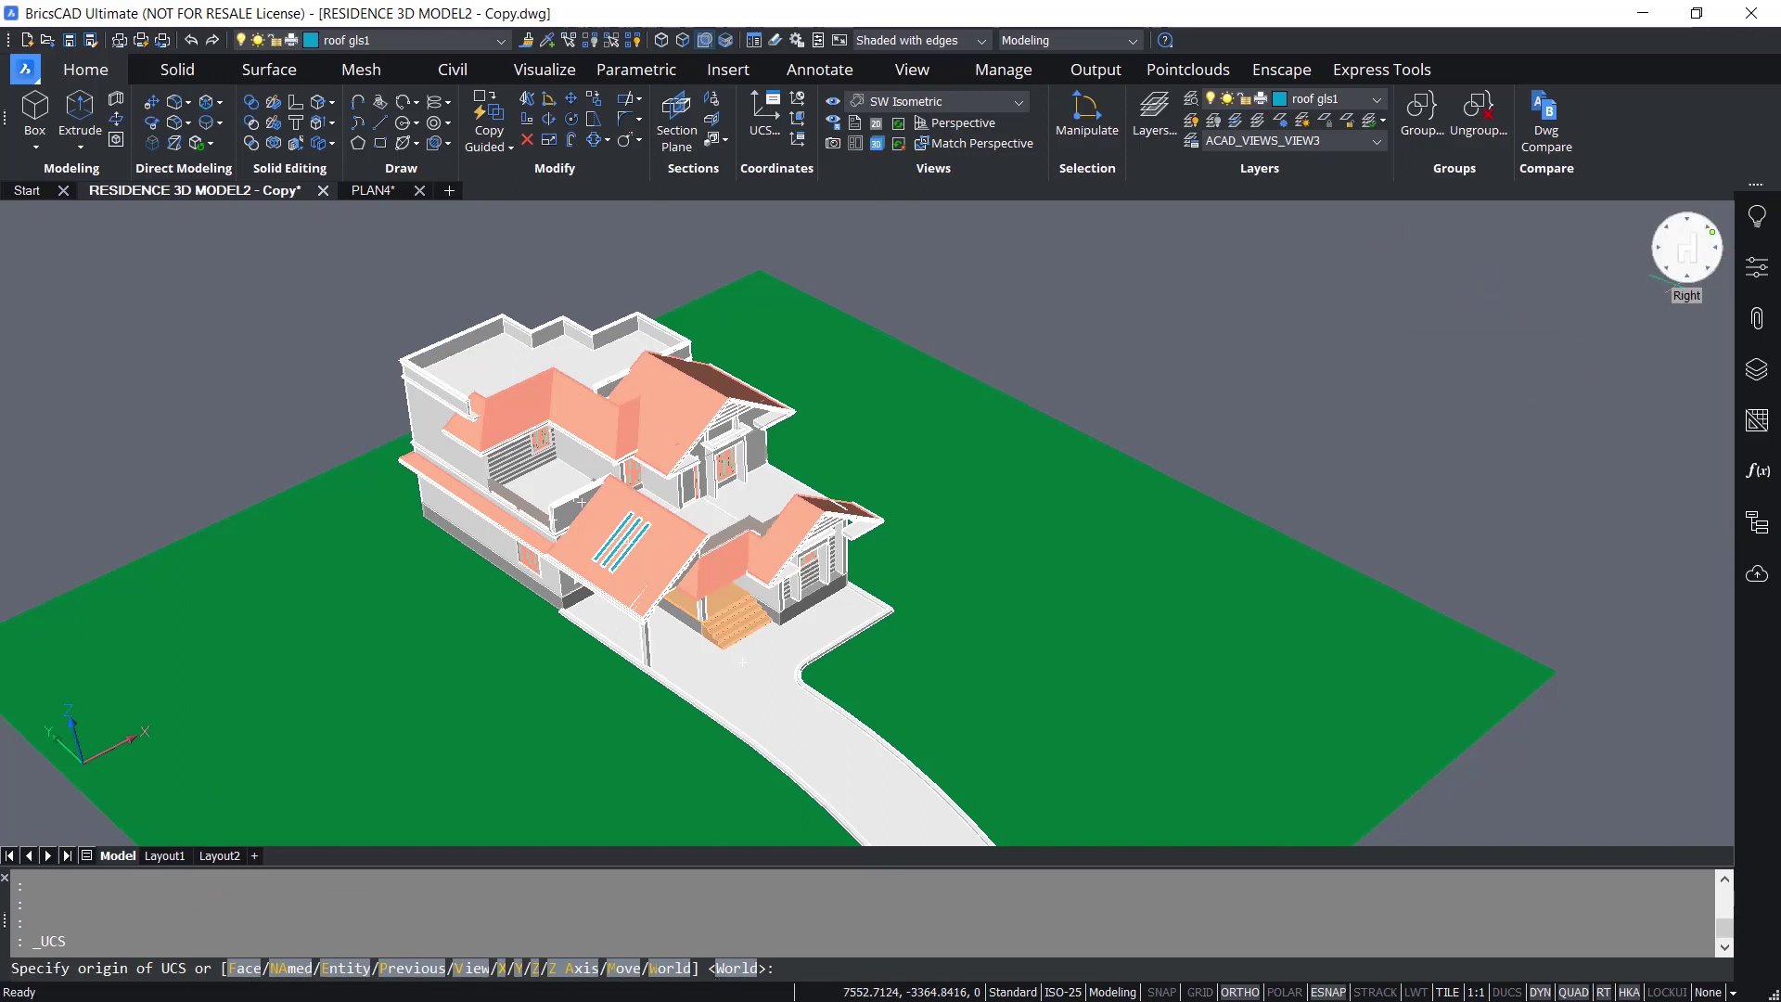
Restore the saved views VIEW1, VIEW2 and VIEW3 of the residence model one after another.
{"action": "right_click", "coordinate": [1677, 254]}
{"action": "mouse_move", "coordinate": [1642, 307]}
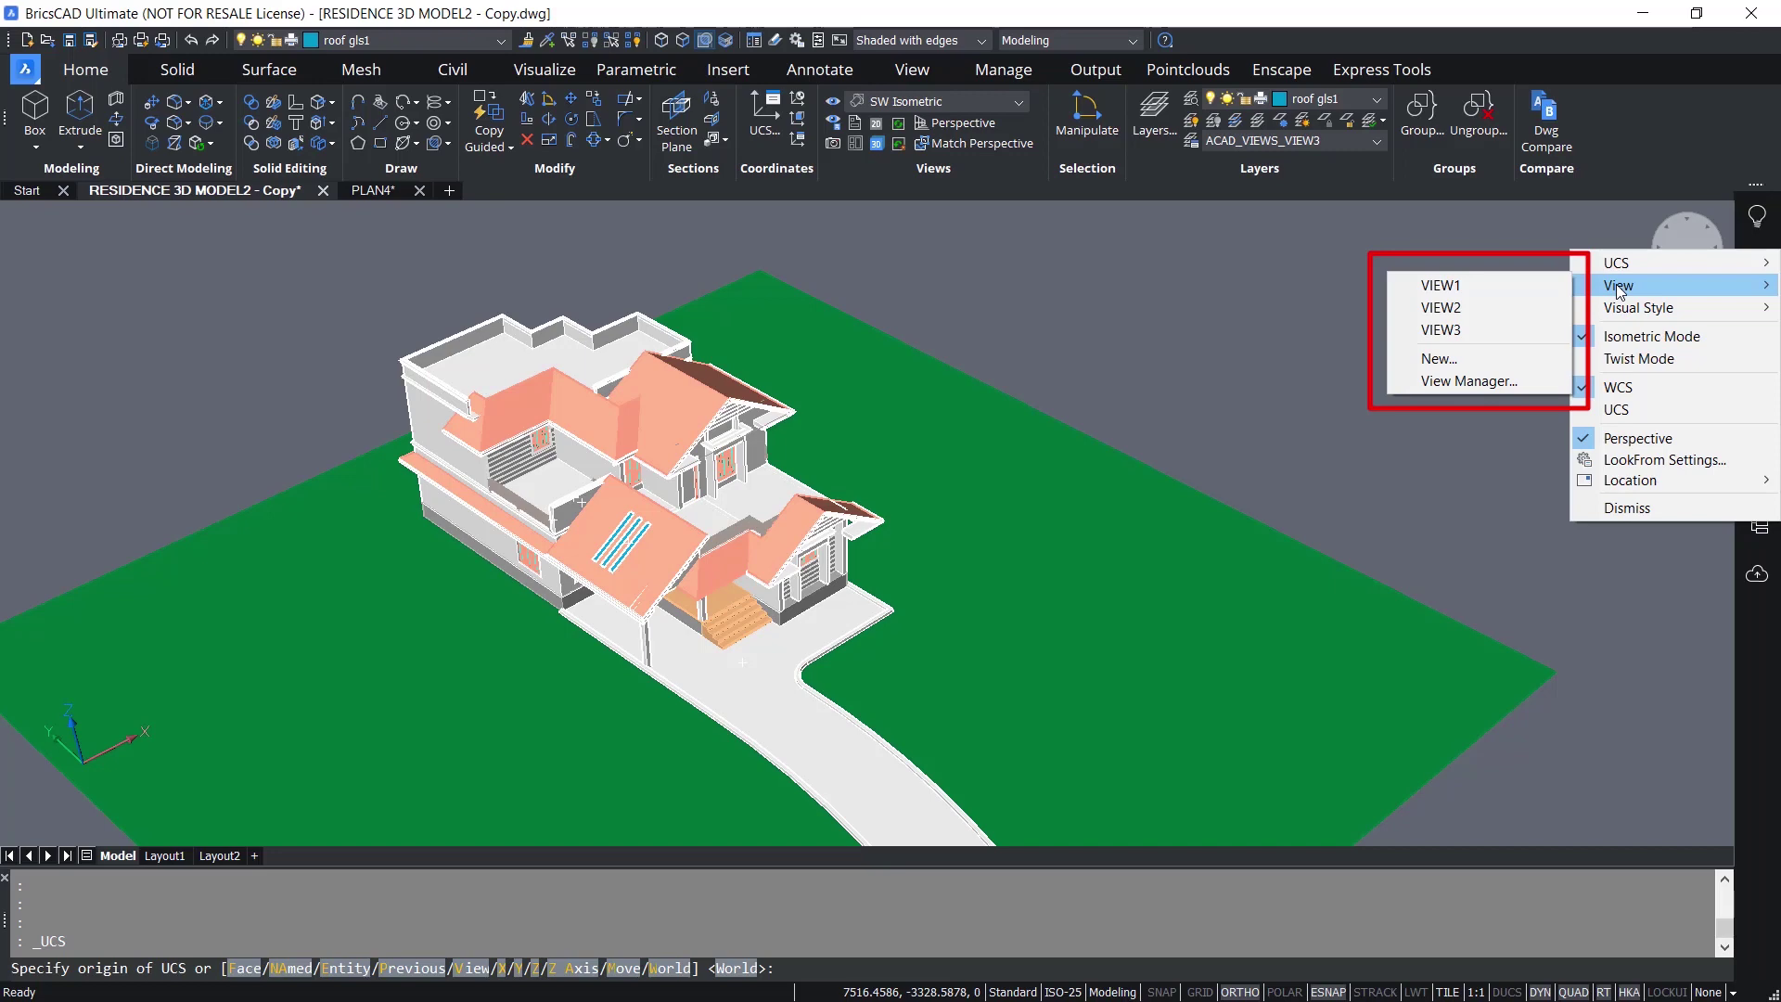
{"action": "left_click", "coordinate": [1495, 289]}
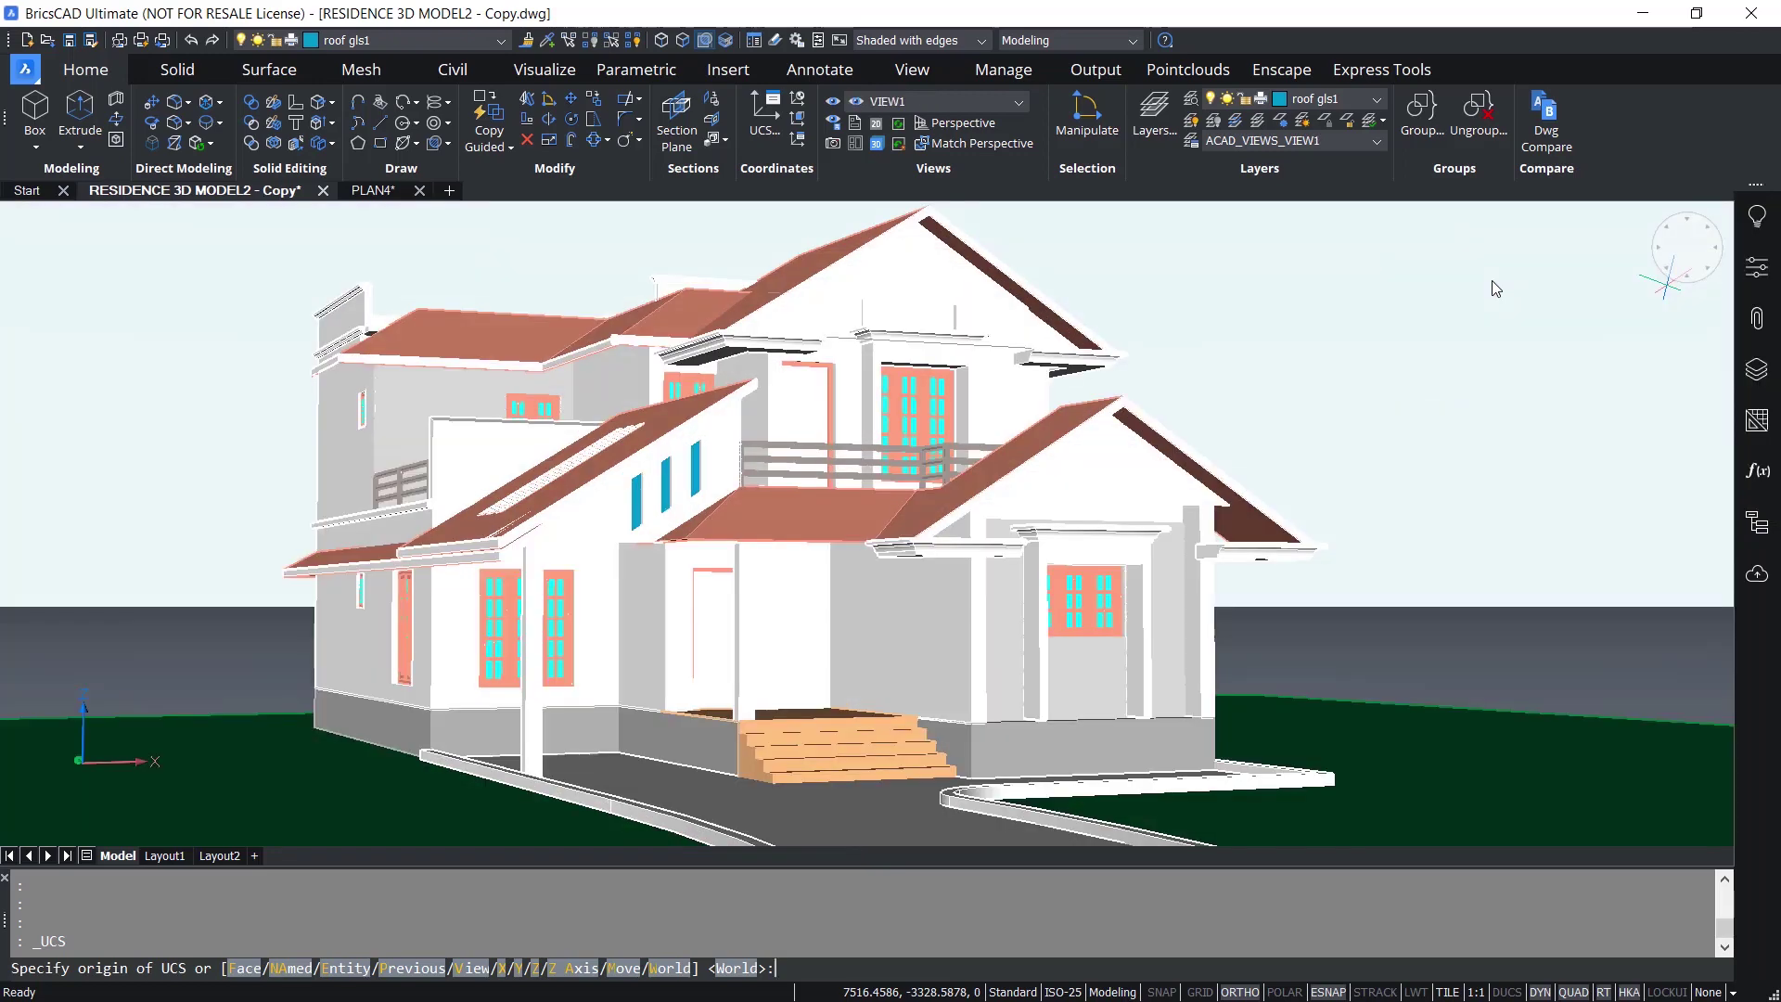
{"action": "right_click", "coordinate": [1572, 237]}
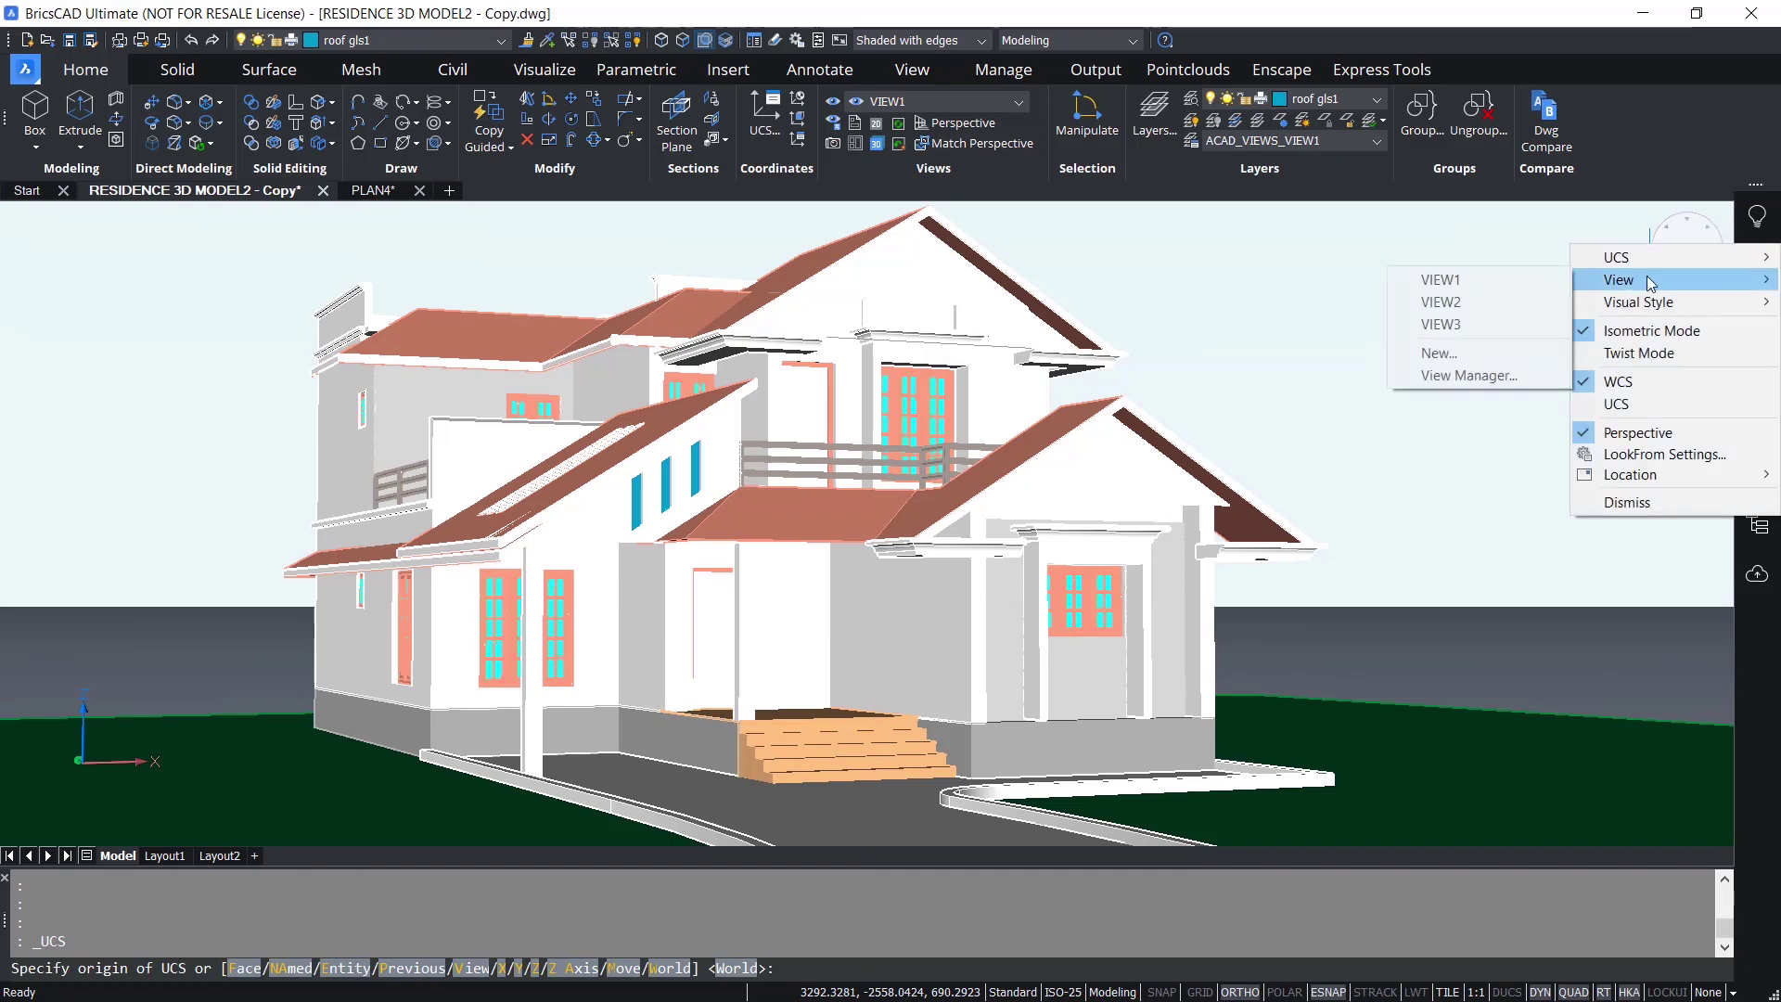
{"action": "left_click", "coordinate": [1475, 300]}
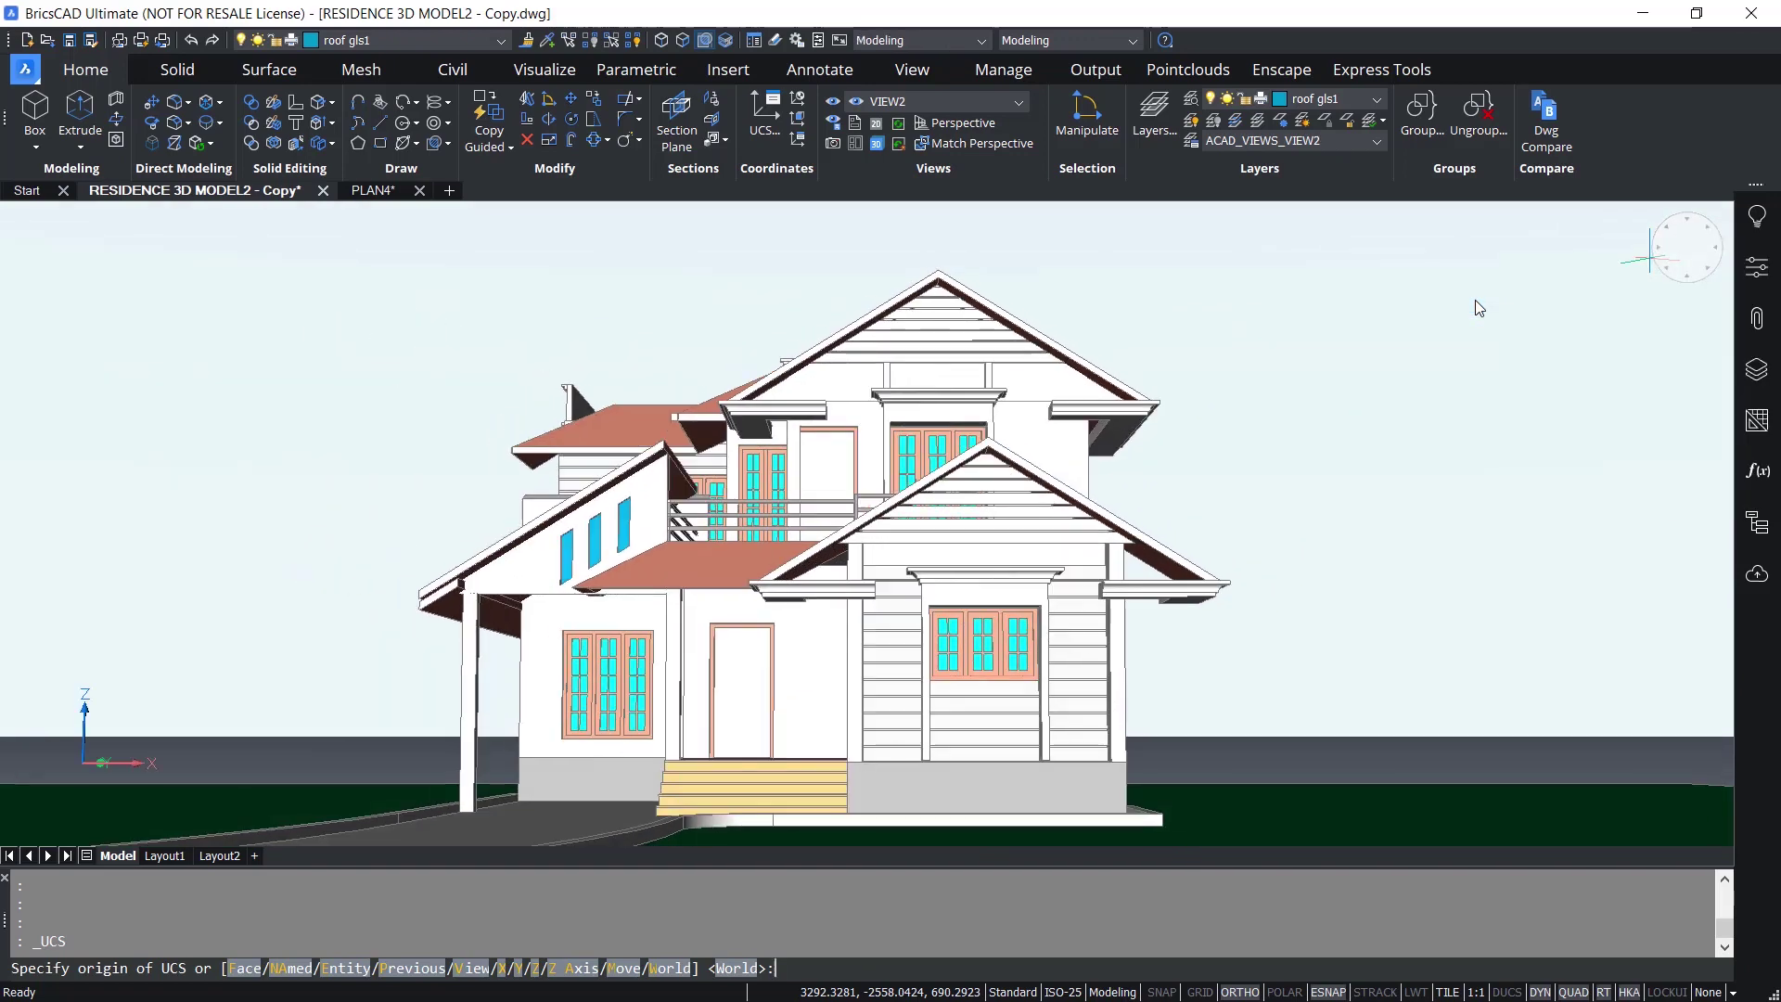
{"action": "right_click", "coordinate": [1680, 252]}
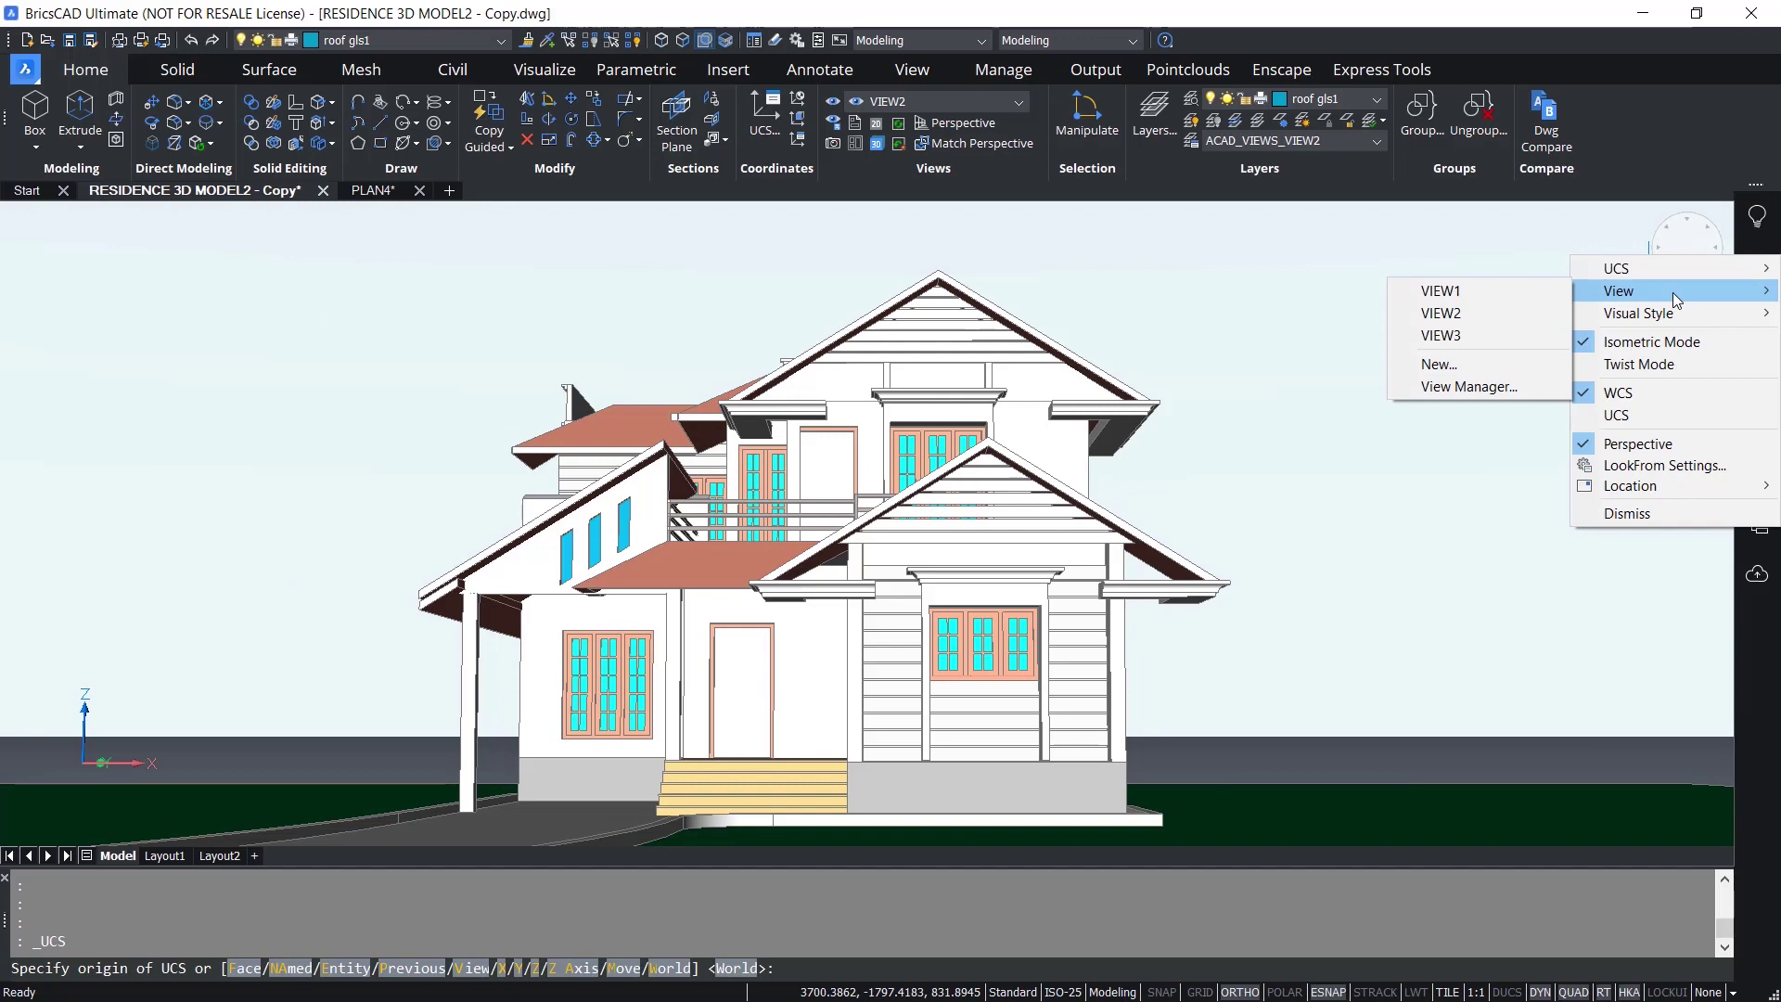
{"action": "left_click", "coordinate": [1478, 339]}
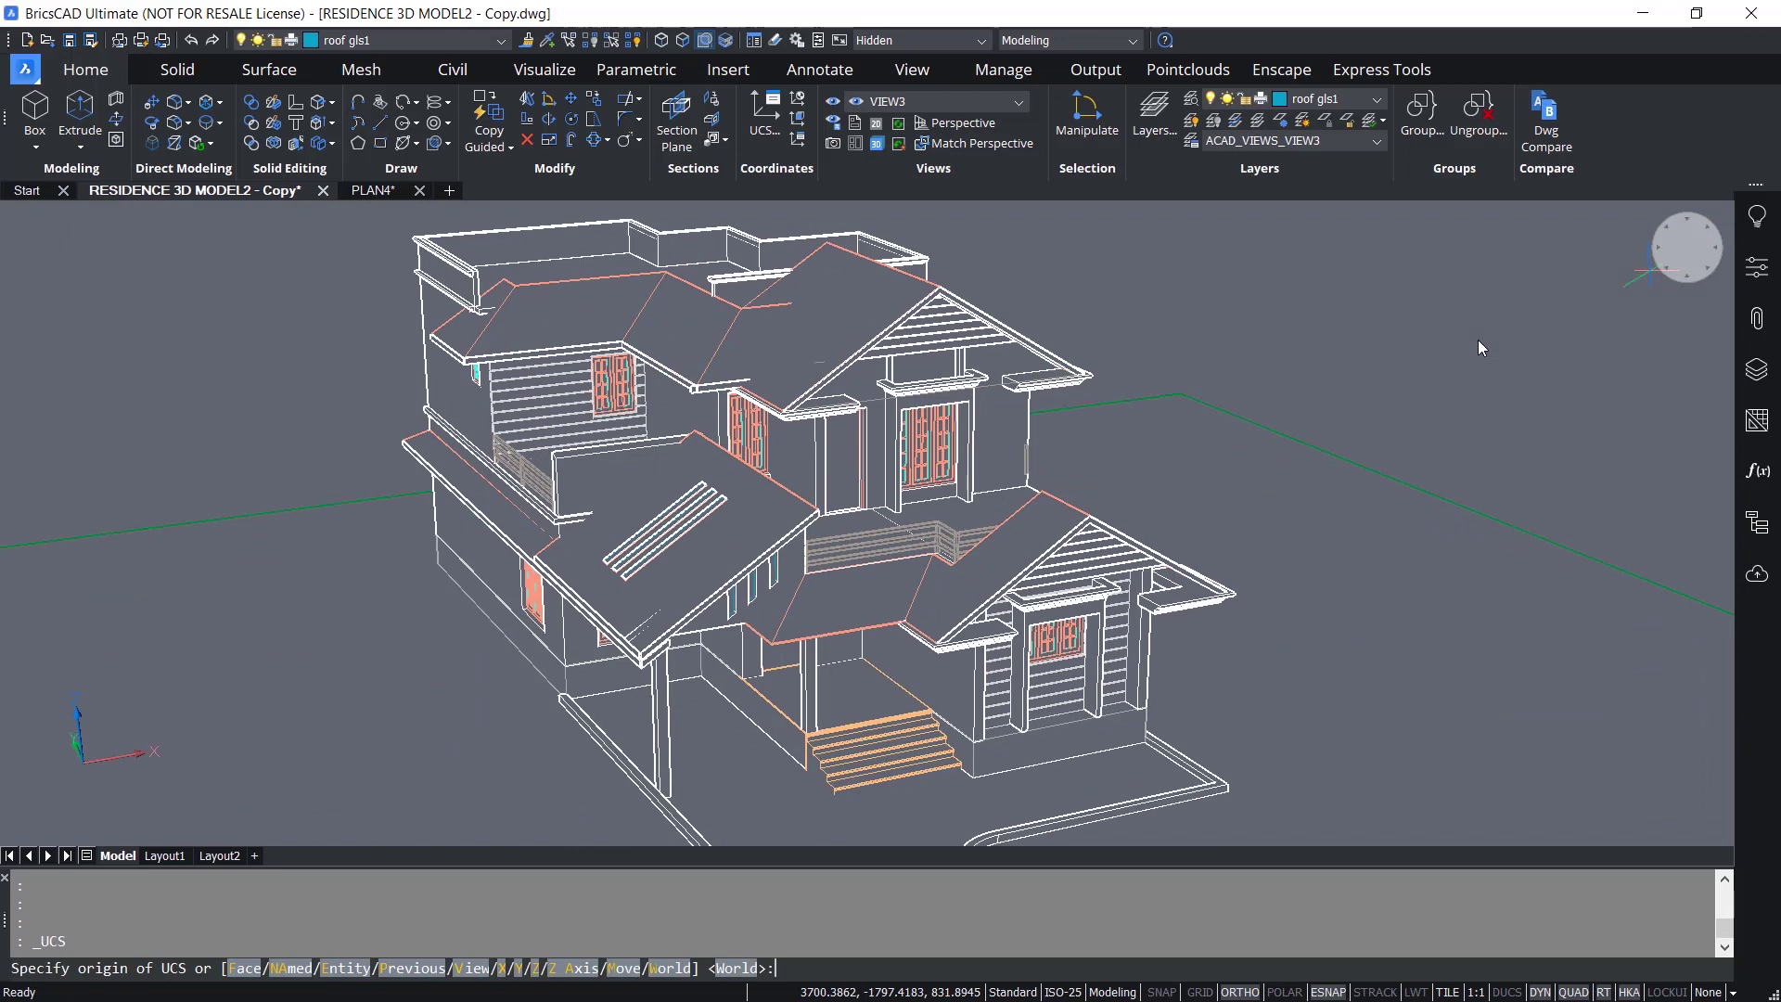
Turn perspective projection off for the house view and turn it back on.
{"action": "right_click", "coordinate": [1681, 252]}
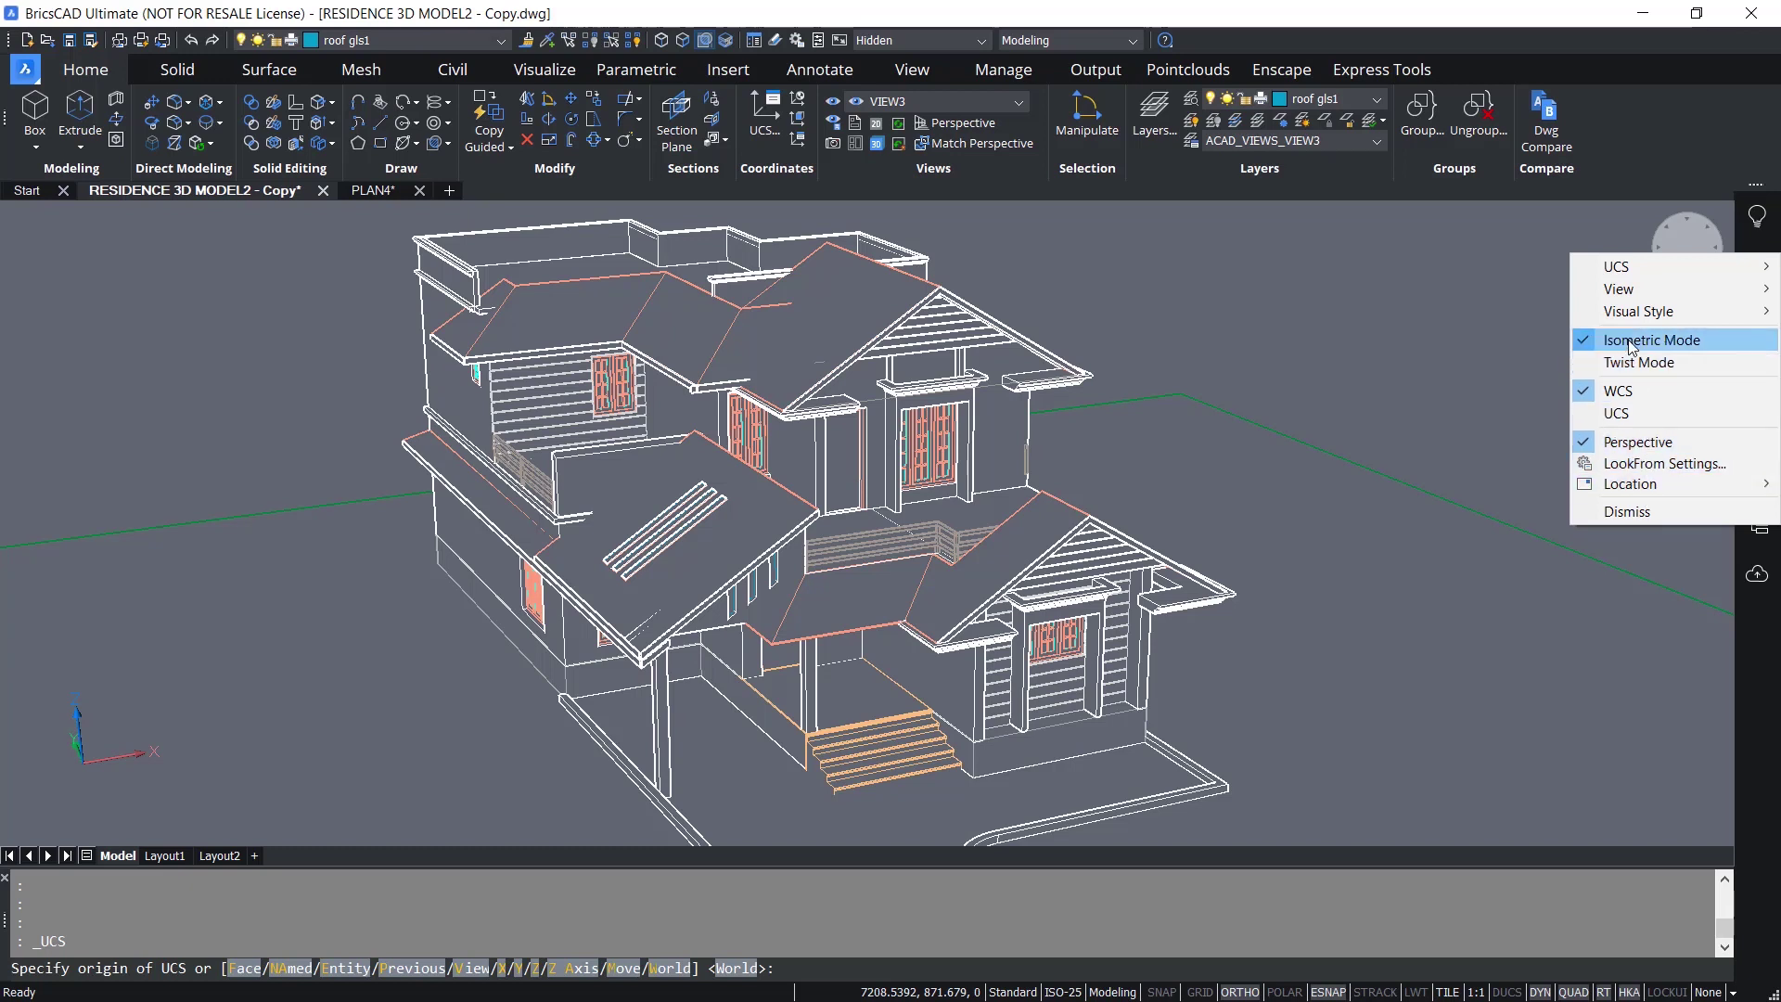
{"action": "left_click", "coordinate": [1617, 440]}
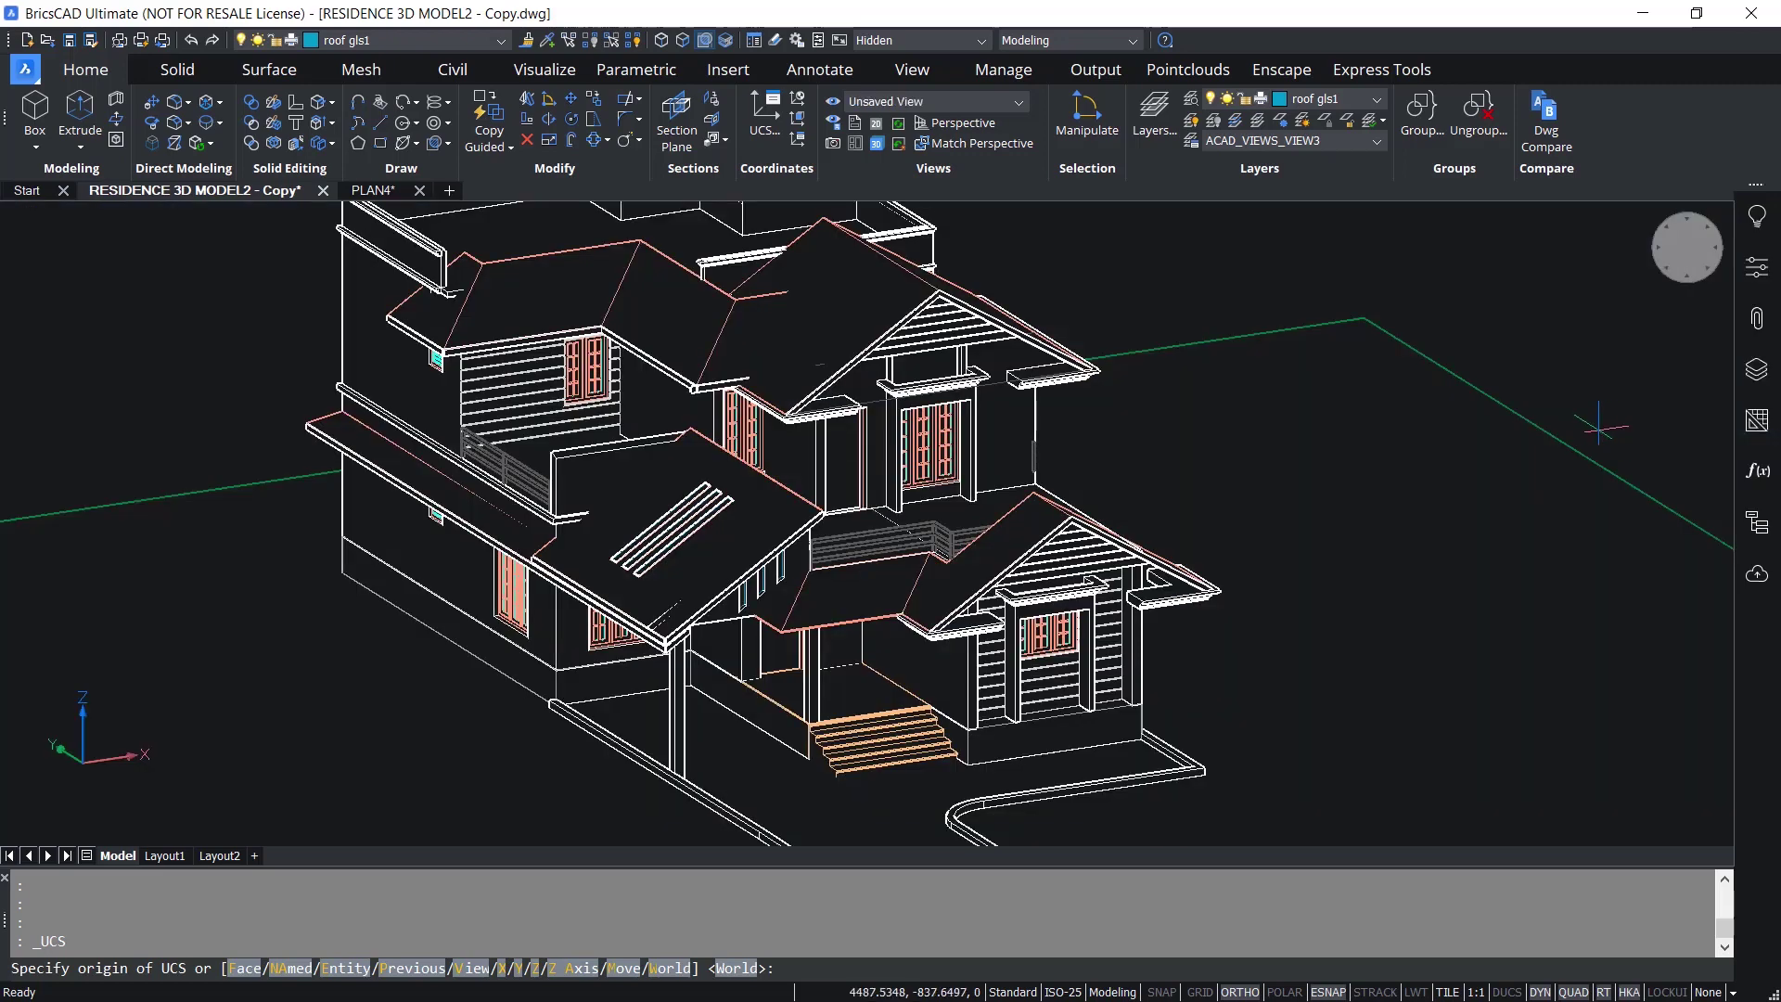
{"action": "scroll", "coordinate": [1134, 536], "scroll_direction": "down", "scroll_amount": 3}
{"action": "scroll", "coordinate": [1041, 536], "scroll_direction": "up", "scroll_amount": 3}
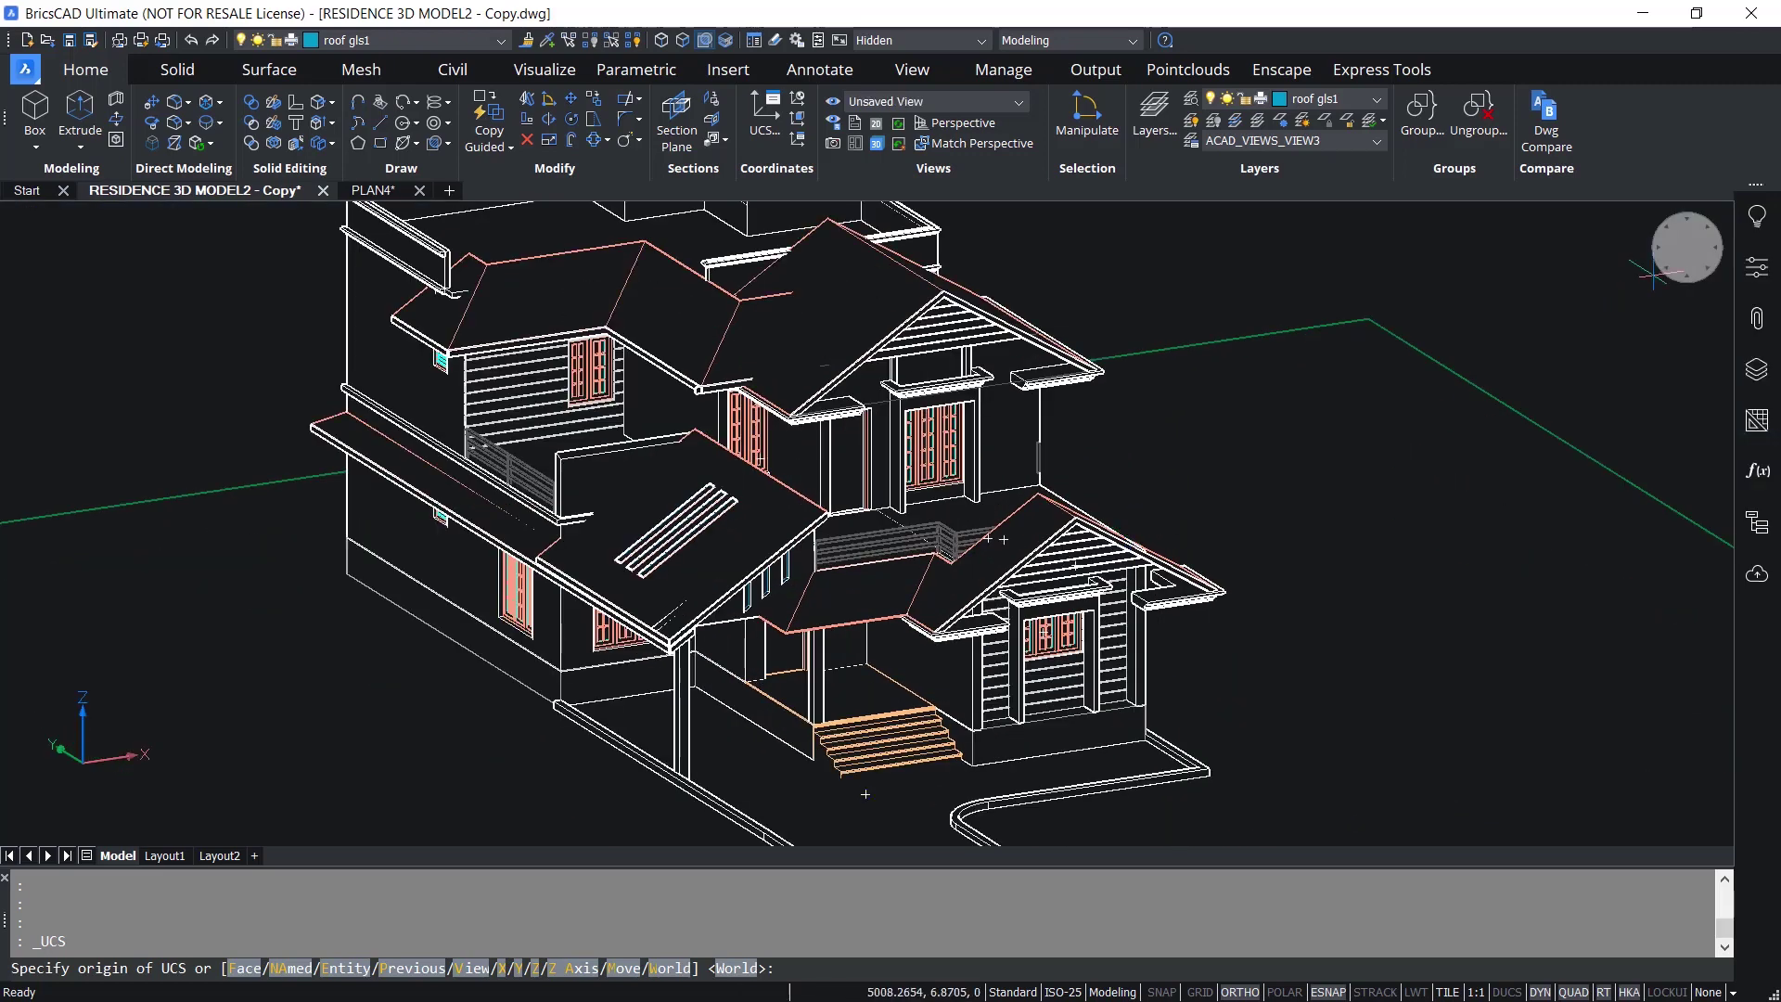
{"action": "right_click", "coordinate": [1679, 255]}
{"action": "left_click", "coordinate": [1626, 440]}
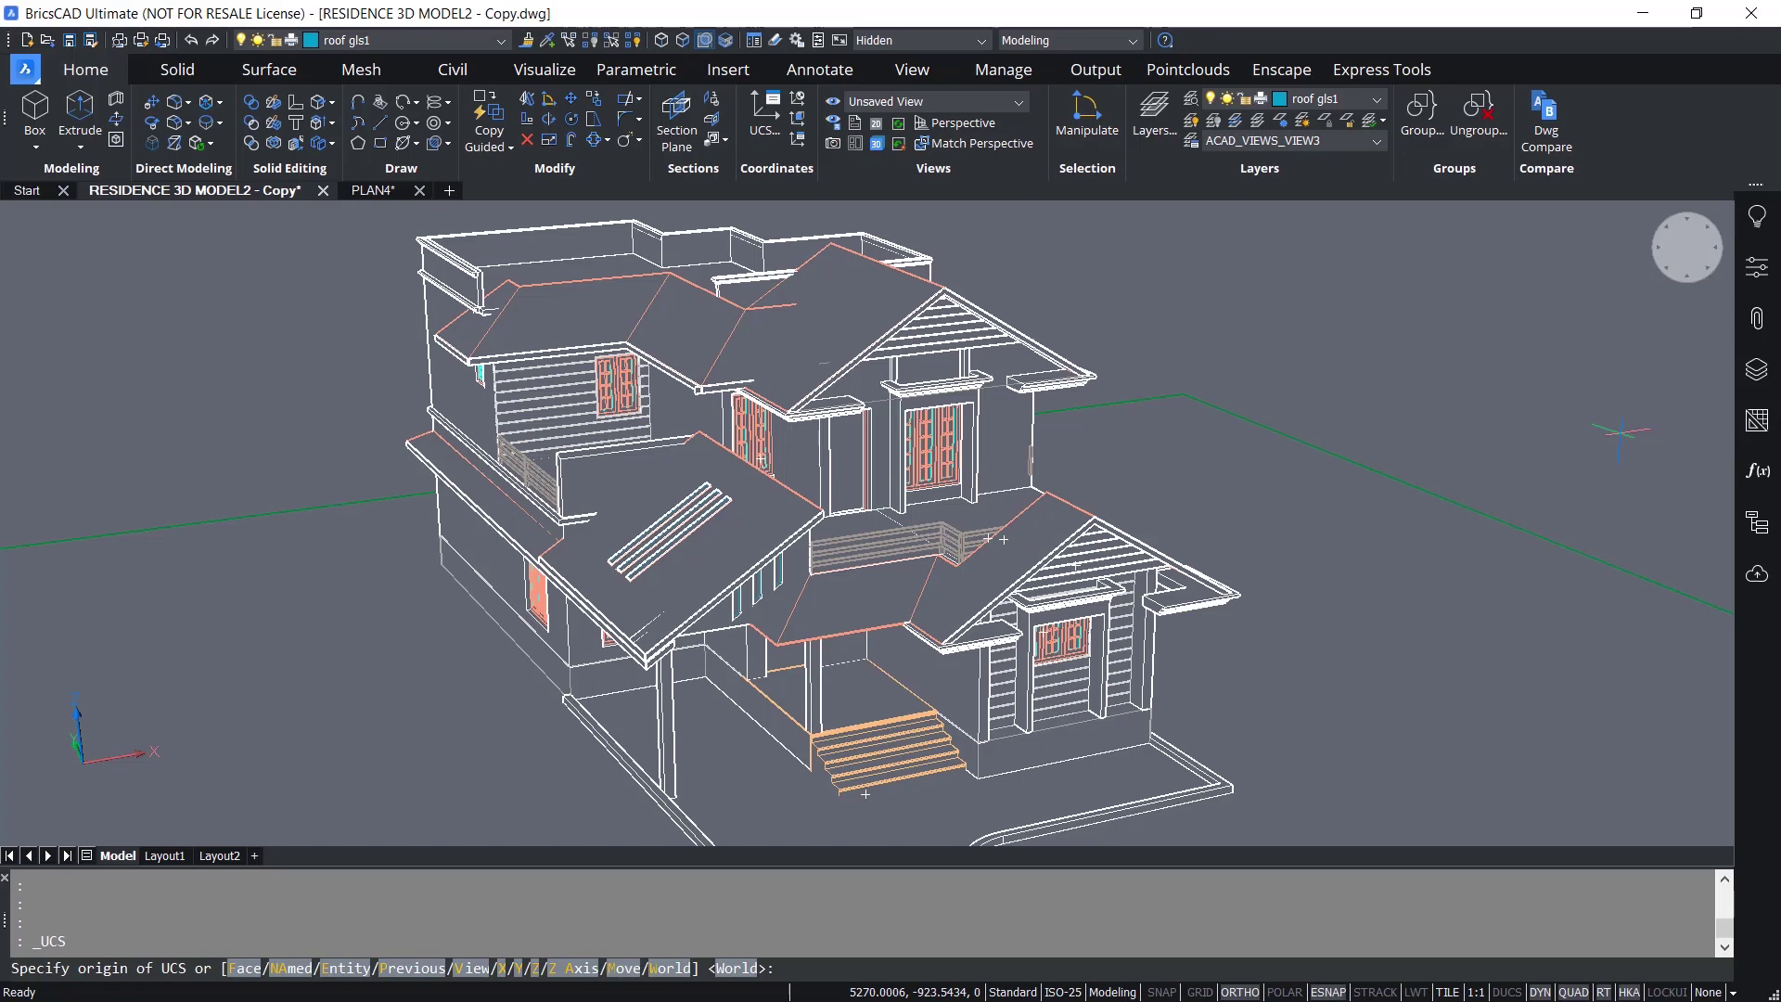
{"action": "scroll", "coordinate": [1391, 429], "scroll_direction": "up", "scroll_amount": 1}
Set the LookFrom widget to Twist Mode, twist the plan view in the PLAN4 drawing and return it to Twist Home.
{"action": "right_click", "coordinate": [1680, 252]}
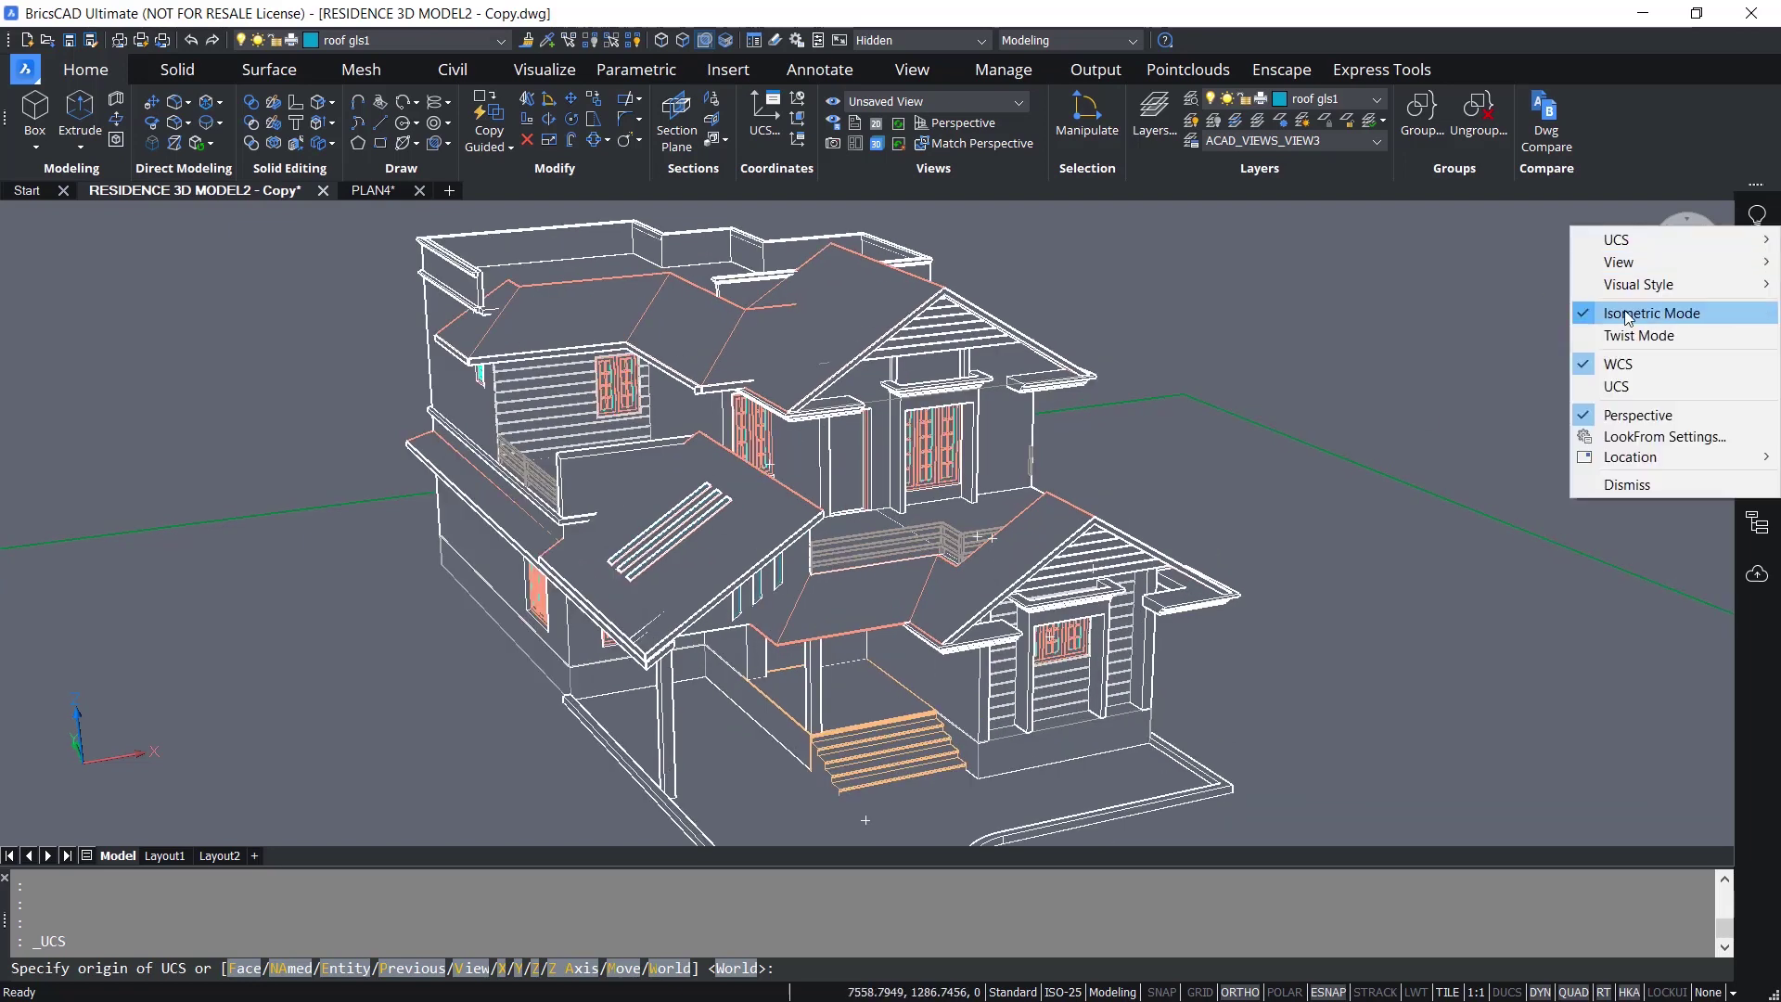
{"action": "left_click", "coordinate": [1637, 336]}
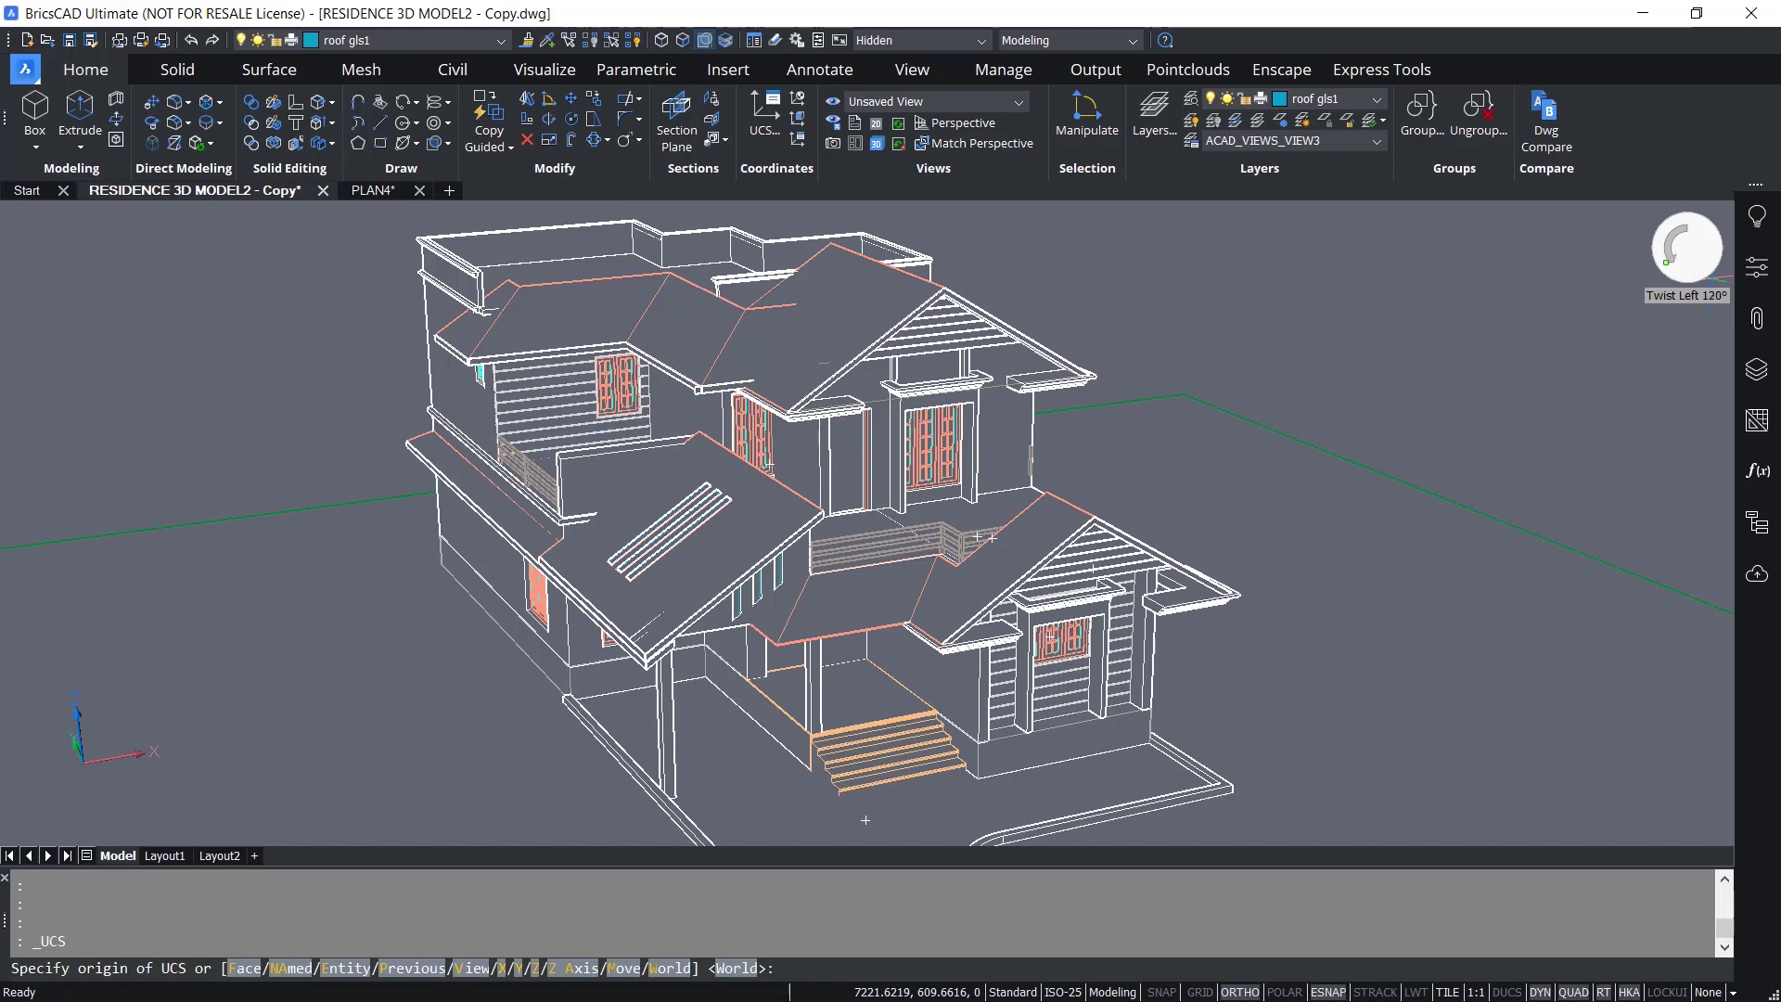
{"action": "key", "text": "ctrl+Tab"}
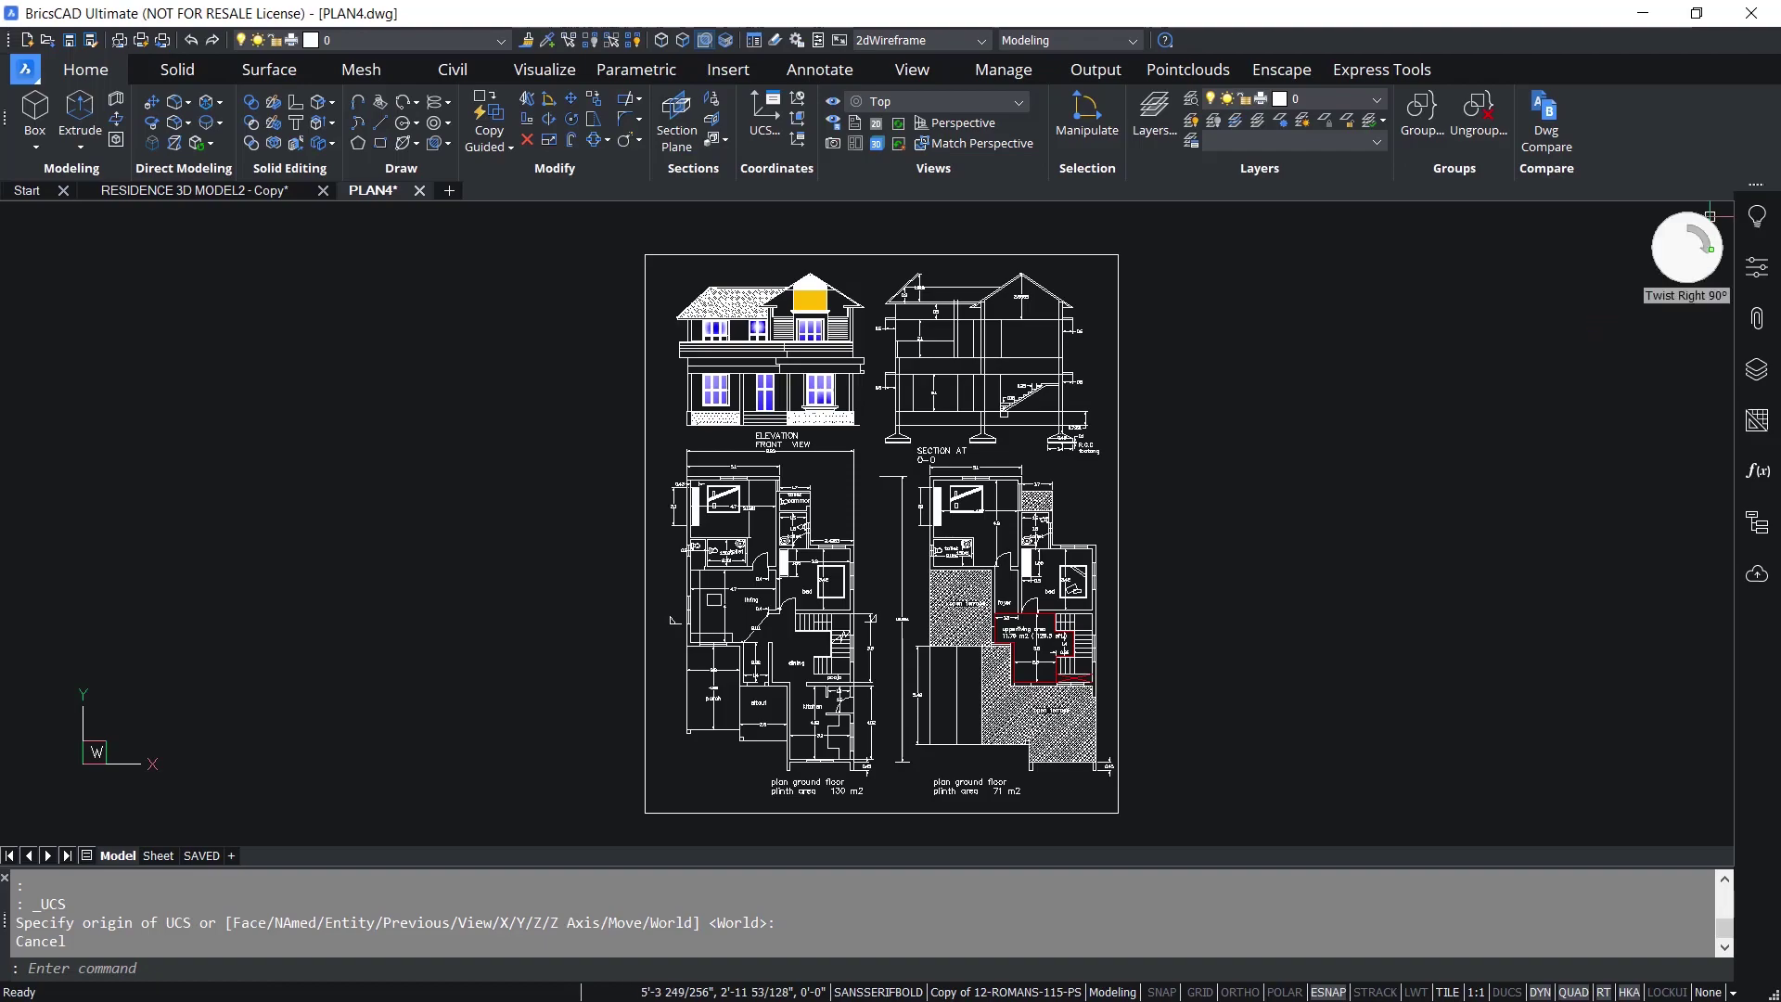
{"action": "left_click", "coordinate": [1703, 243]}
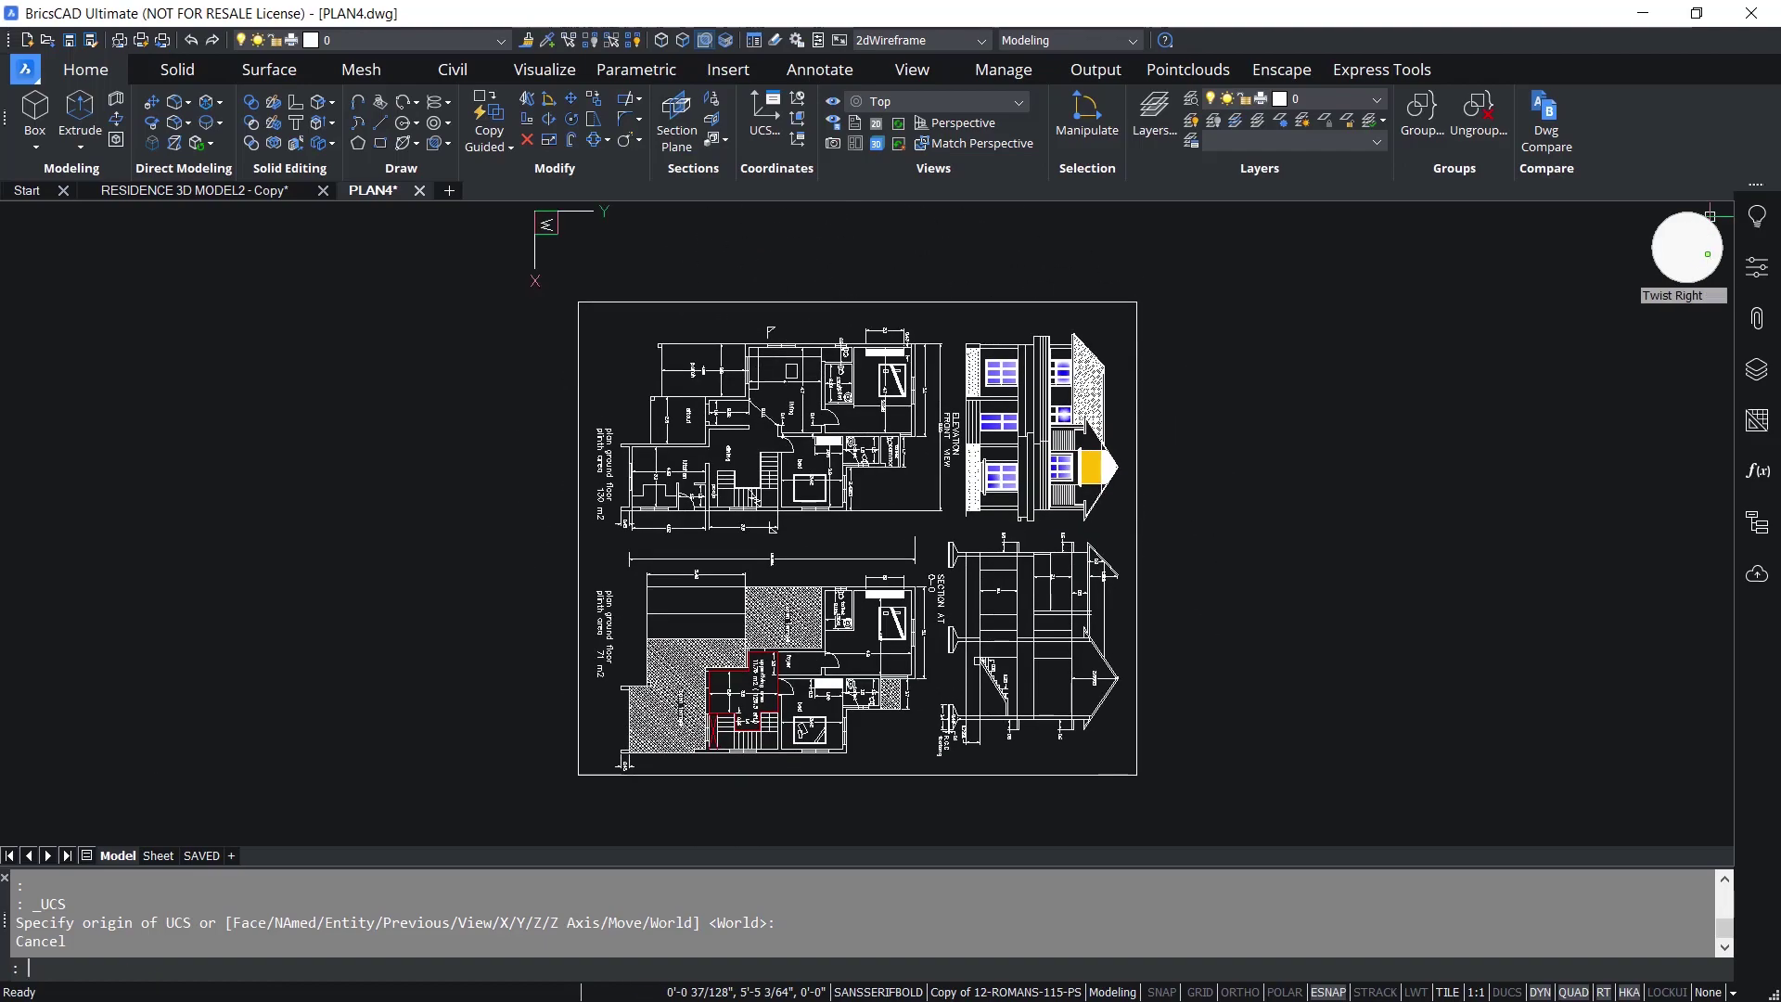
{"action": "left_click", "coordinate": [1678, 249]}
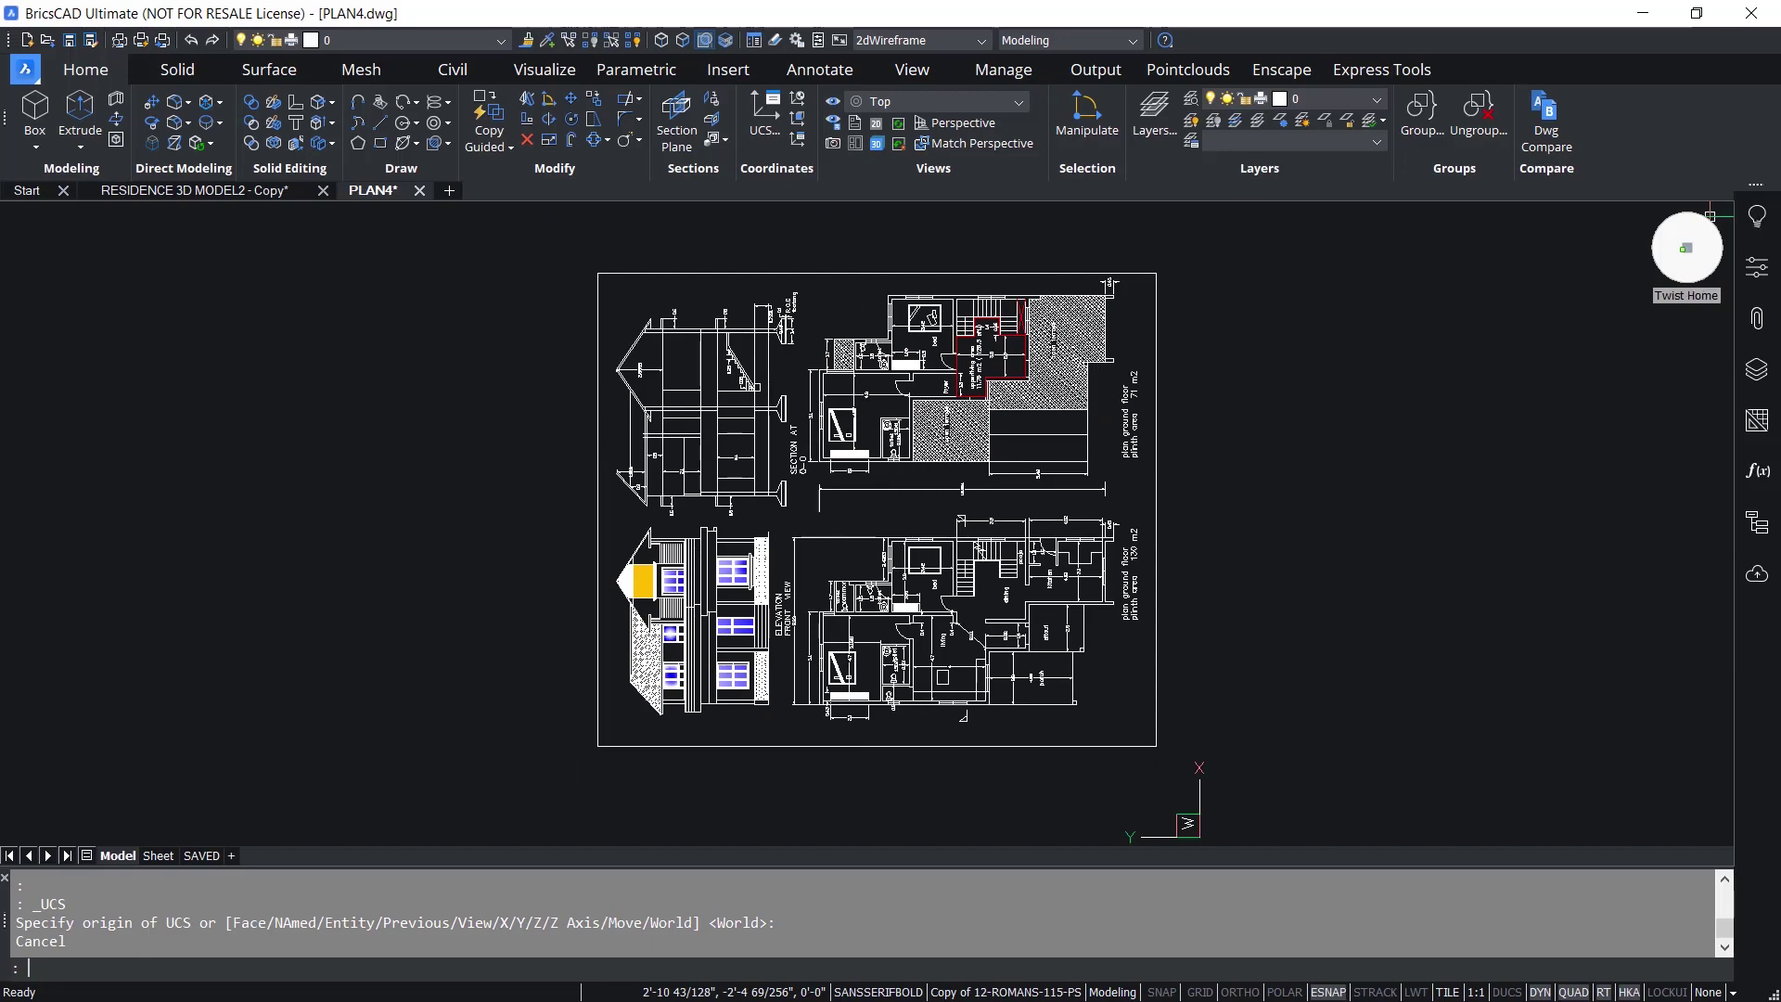
{"action": "left_click", "coordinate": [1686, 248]}
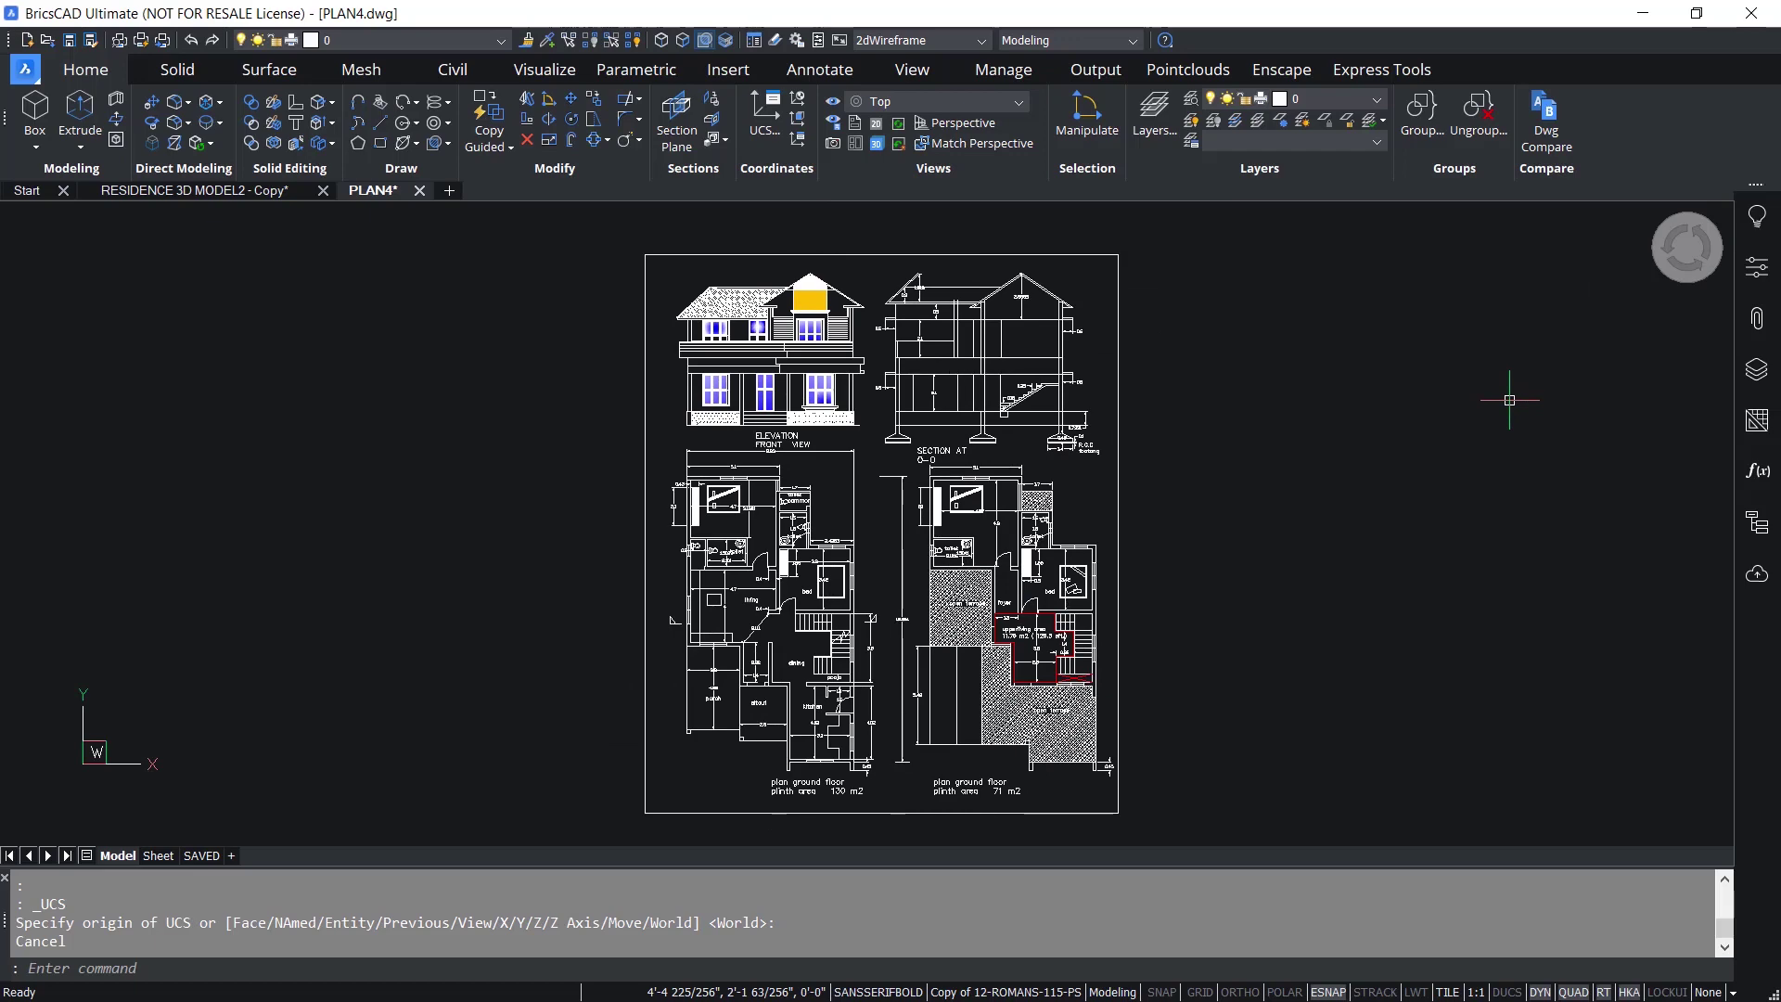
Return to the RESIDENCE 3D MODEL2 - Copy drawing and set the LookFrom widget to Isometric Mode.
{"action": "key", "text": "ctrl+Tab"}
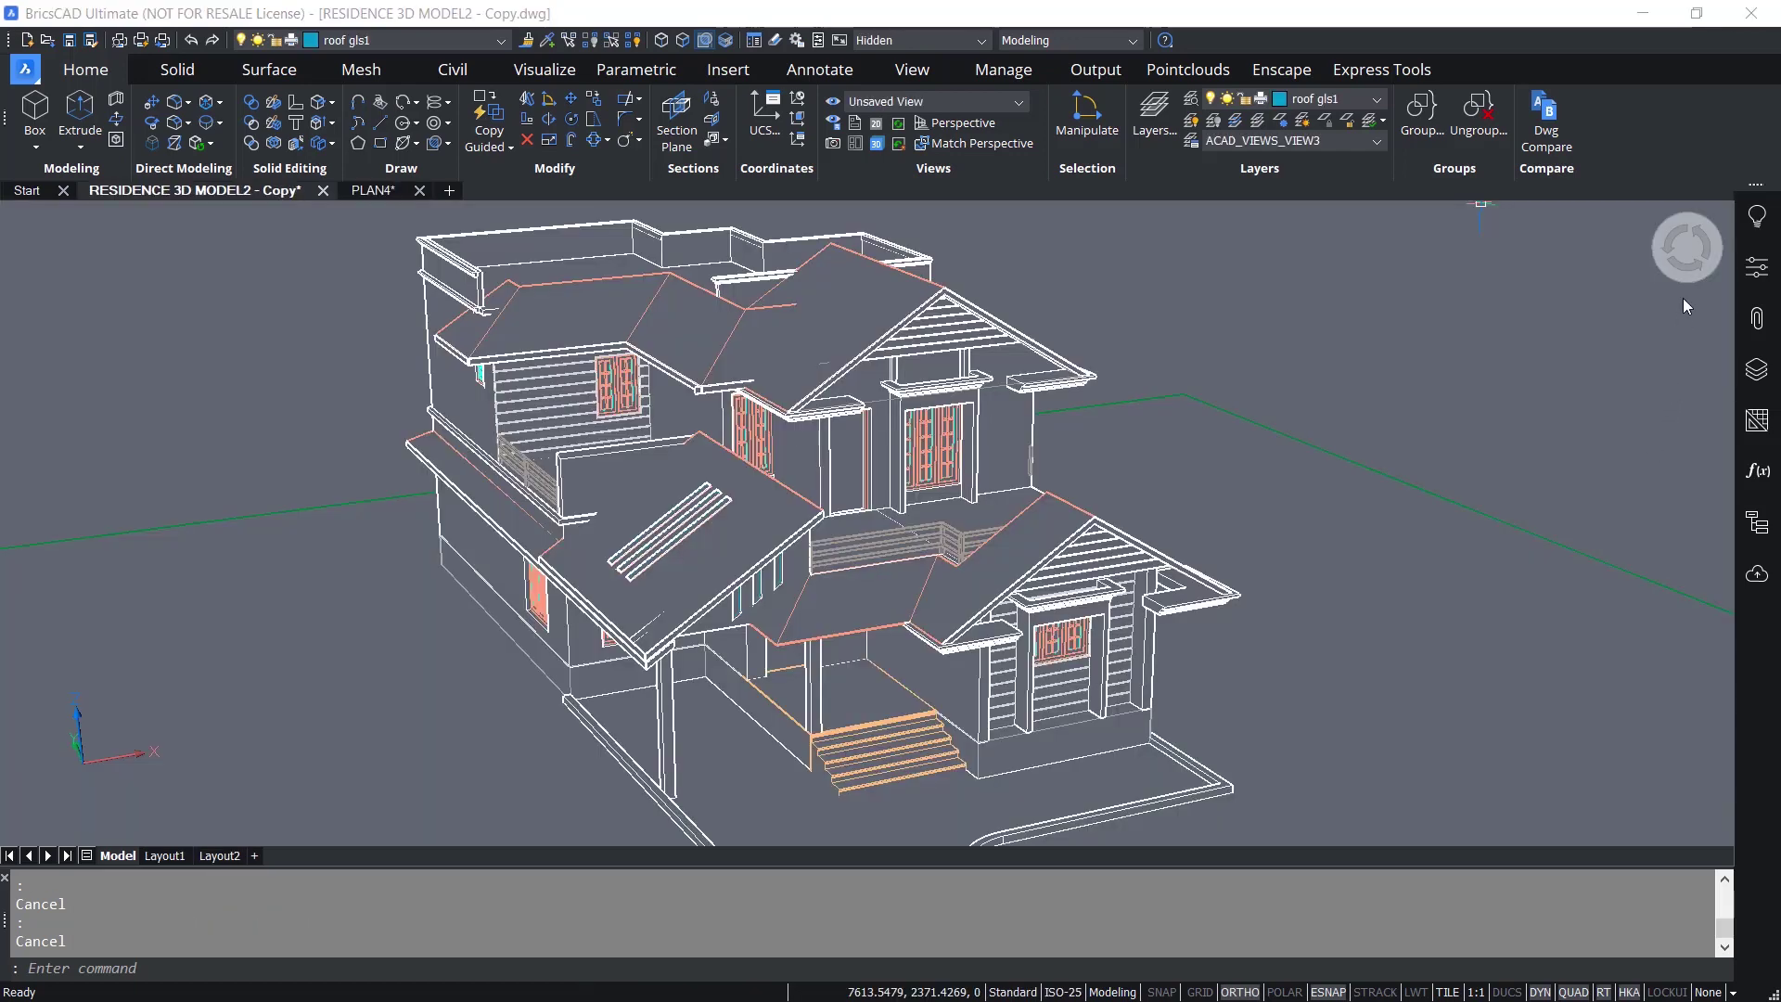
{"action": "right_click", "coordinate": [1687, 249]}
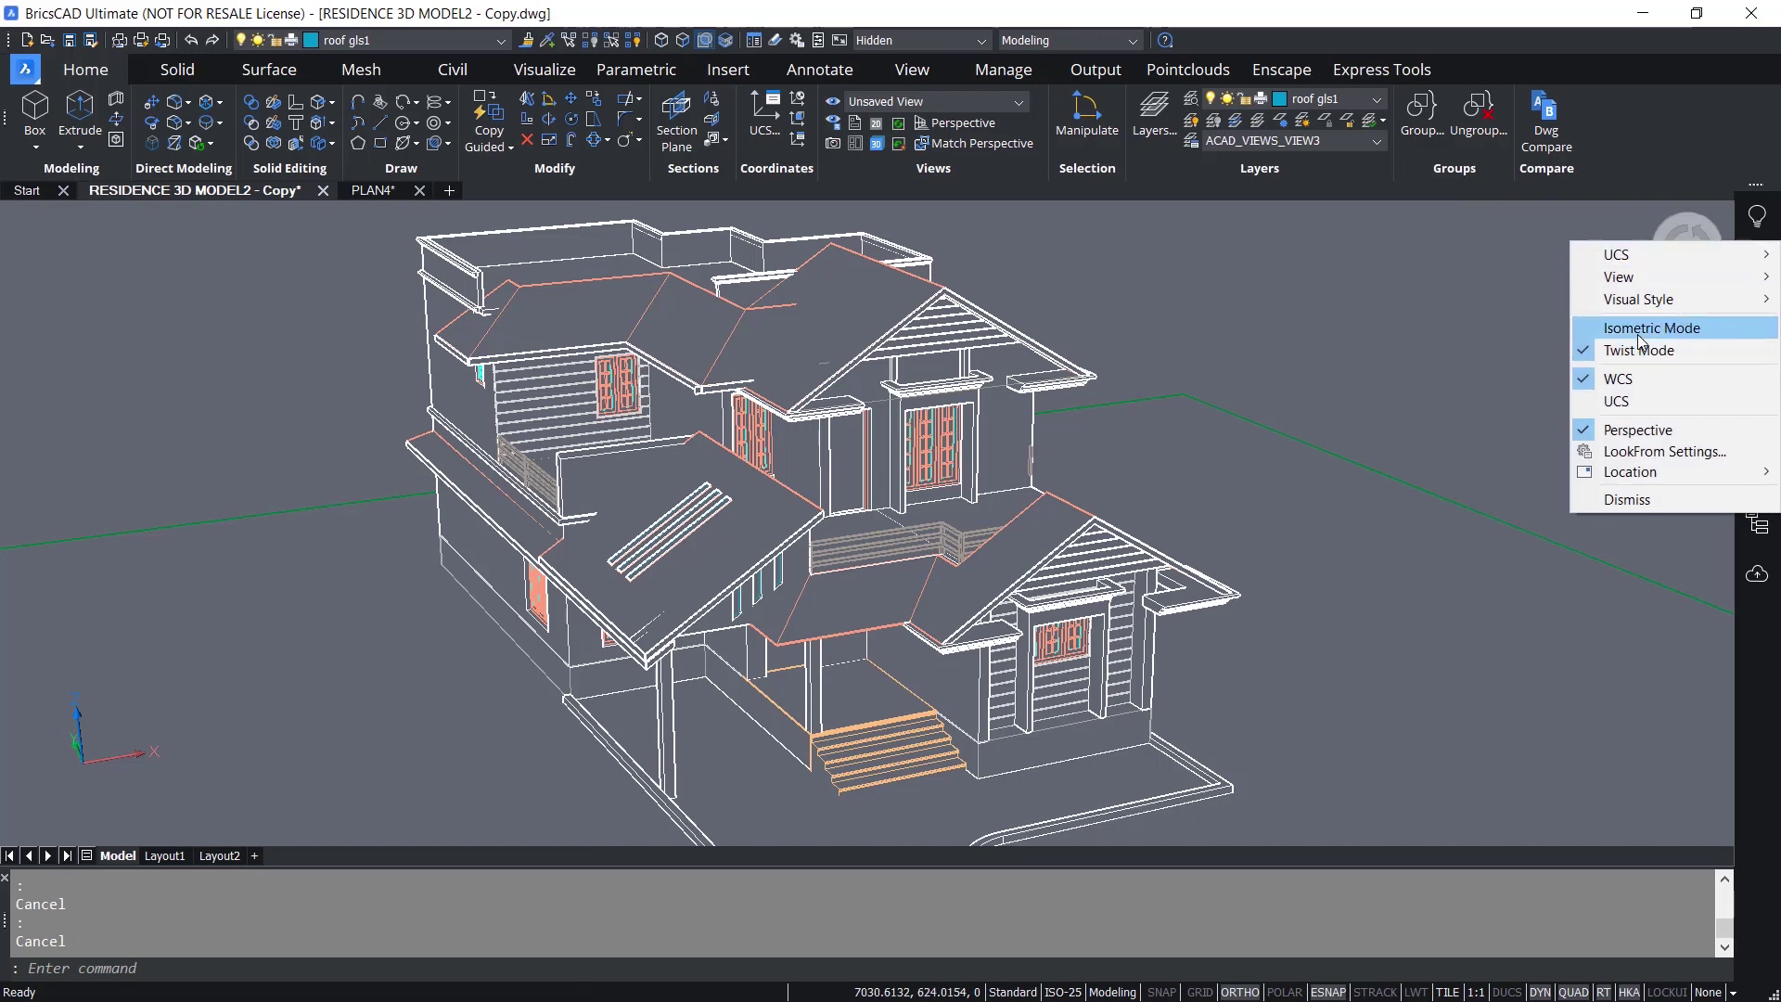
{"action": "left_click", "coordinate": [1639, 328]}
Set the LookFrom widget's location to Top Left, undo that change and dismiss its options.
{"action": "right_click", "coordinate": [1686, 243]}
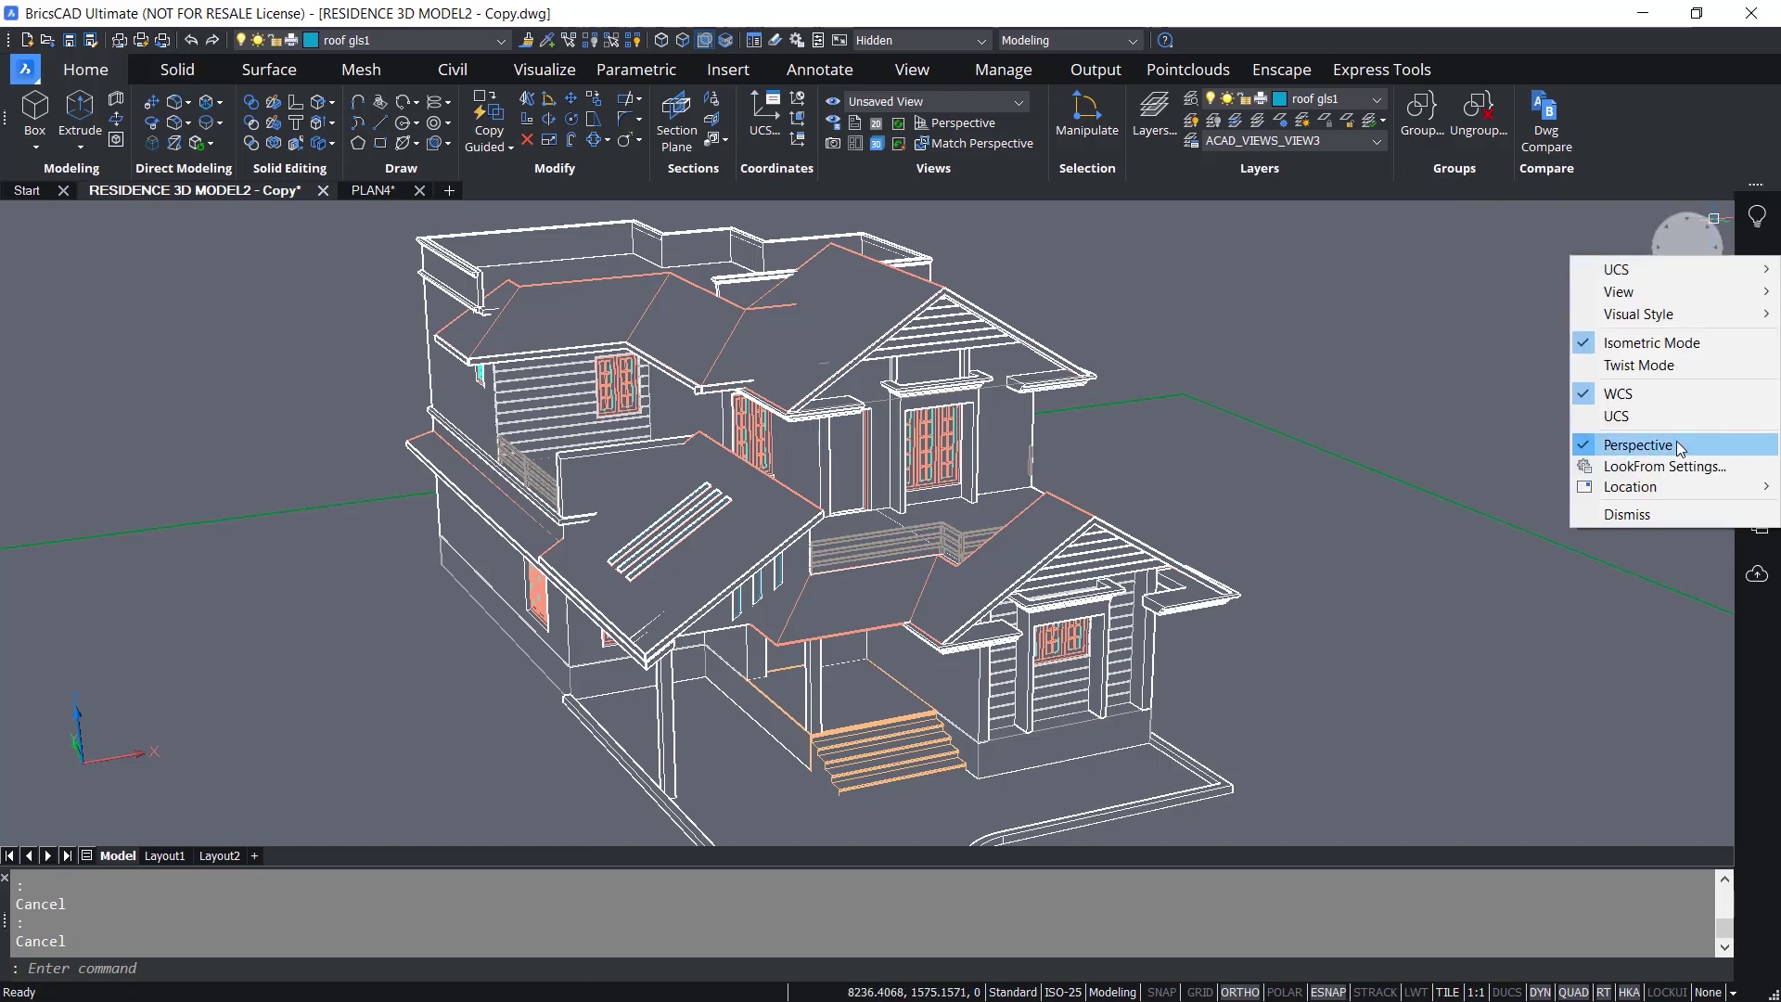
{"action": "mouse_move", "coordinate": [1659, 490]}
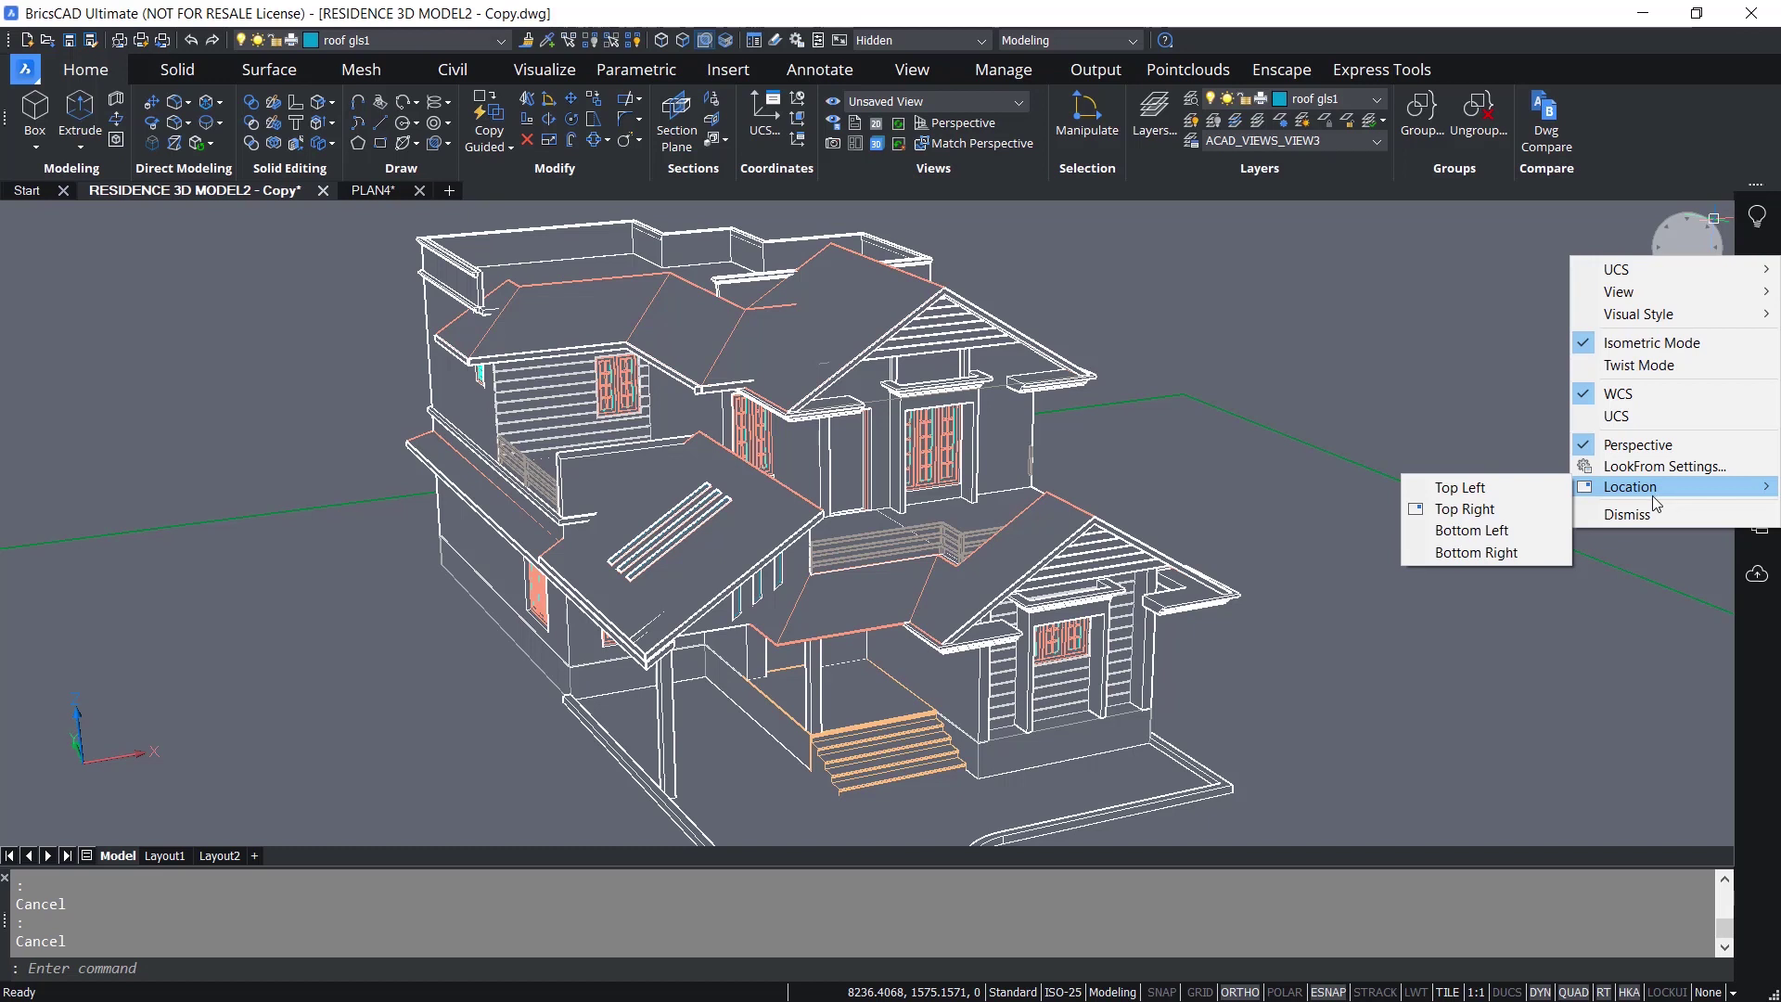
{"action": "left_click", "coordinate": [1458, 487]}
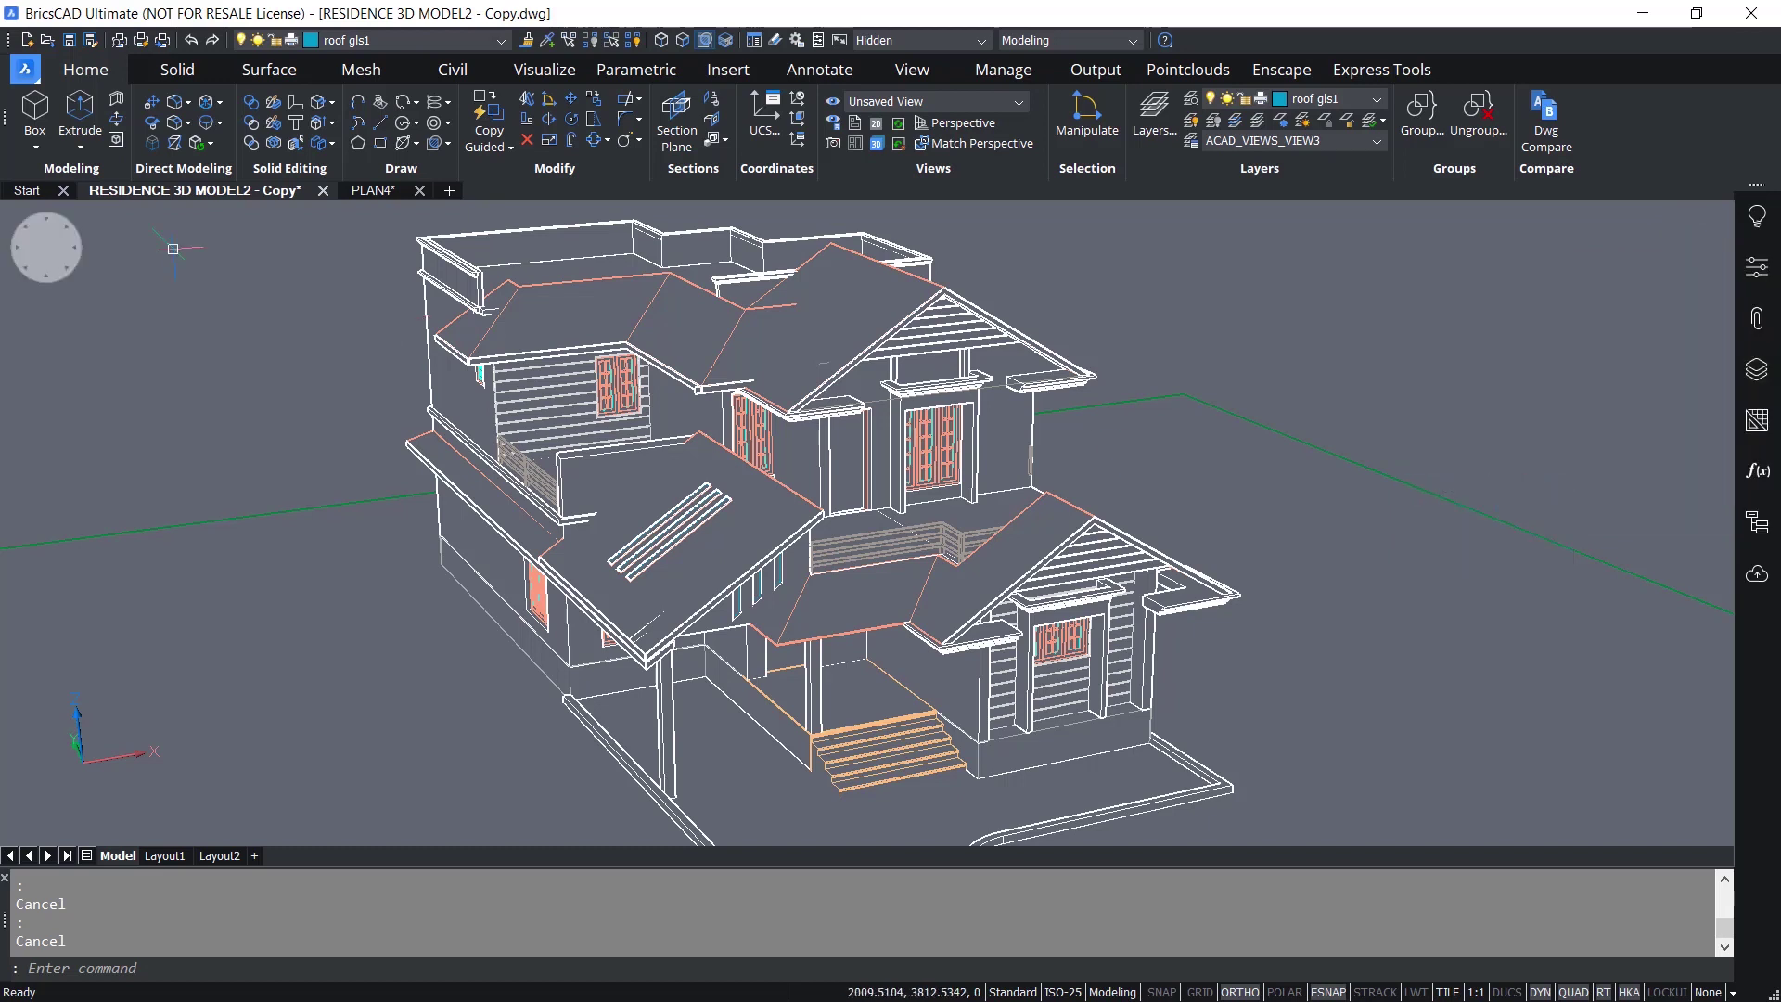
{"action": "key", "text": "ctrl+z"}
{"action": "right_click", "coordinate": [1684, 233]}
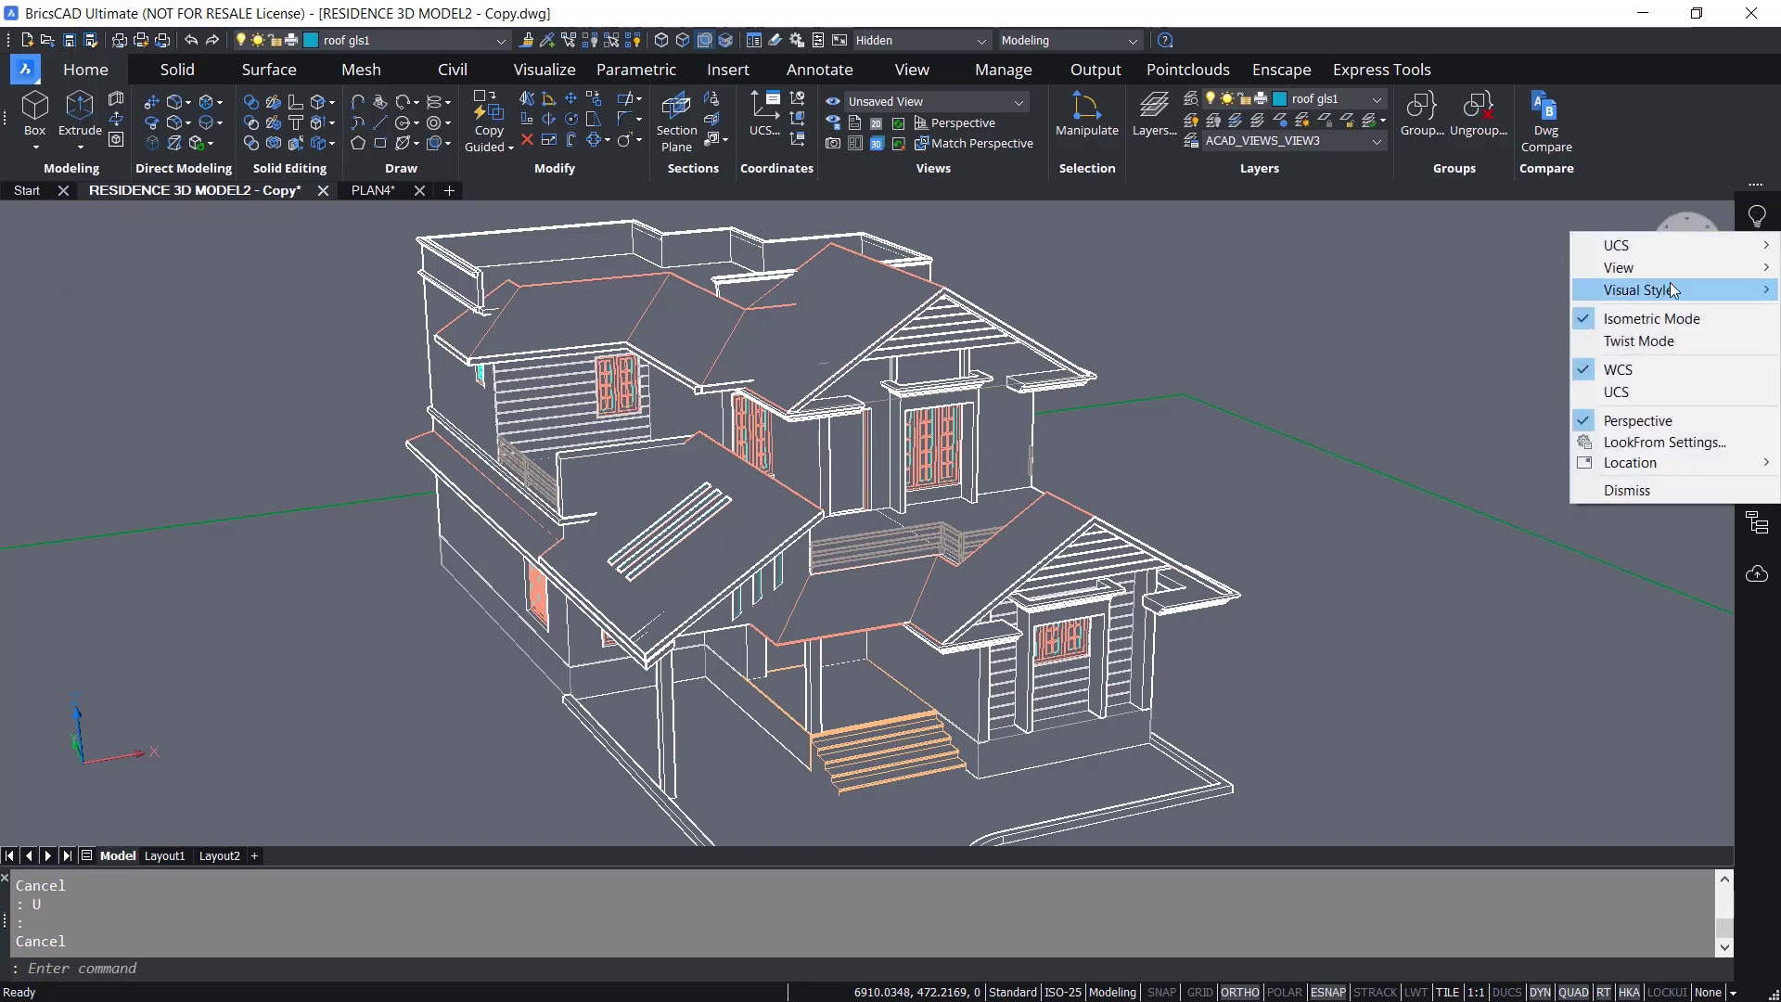
{"action": "left_click", "coordinate": [1647, 494]}
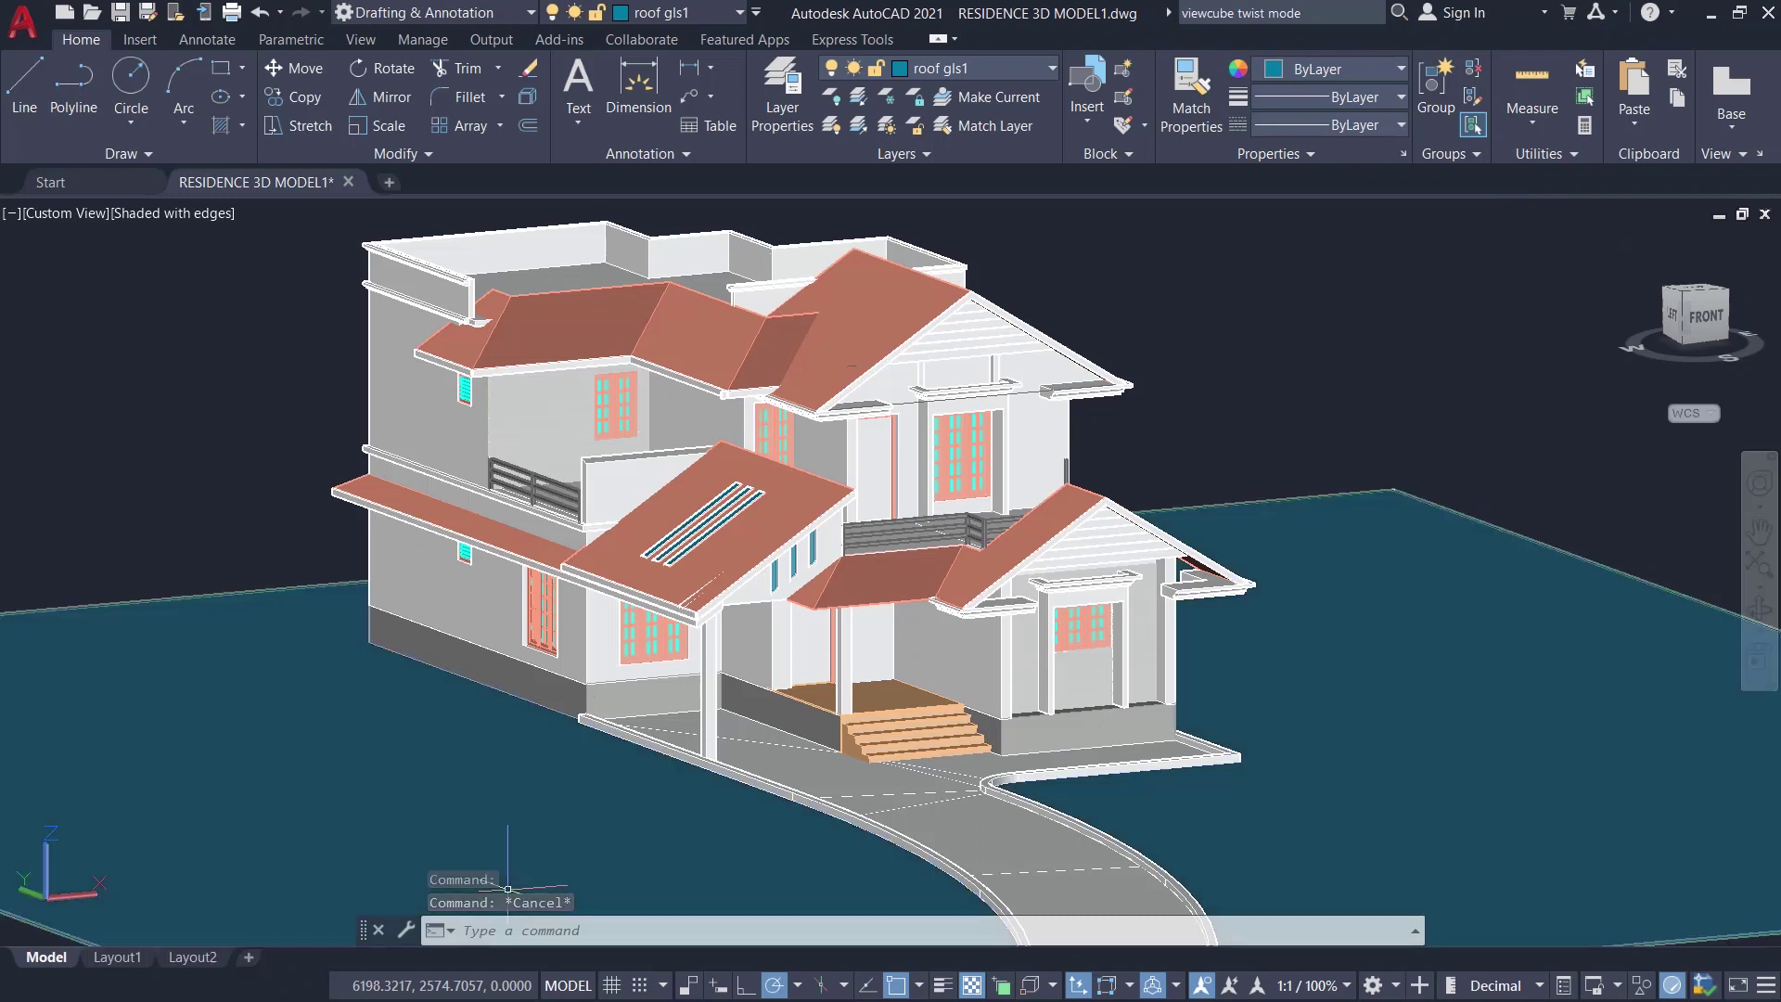
Switch to AutoCAD and turn the ViewCube off with the NAVVCUBE command.
{"action": "left_click", "coordinate": [509, 932]}
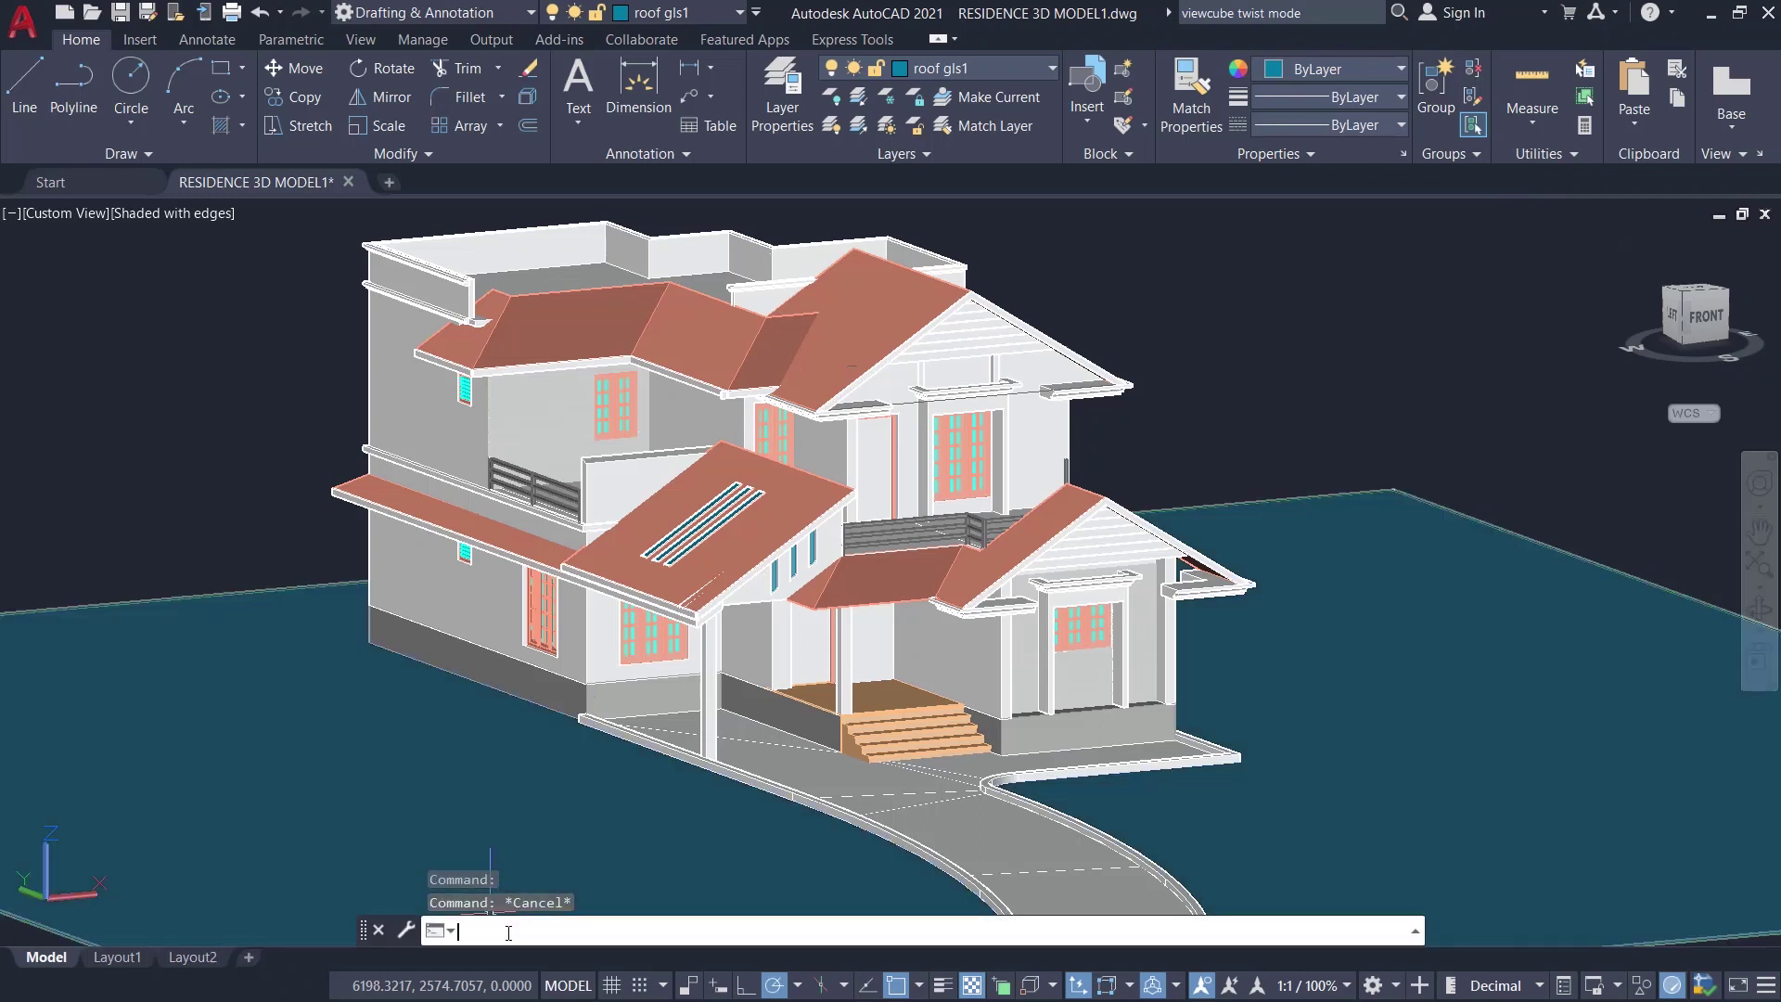
{"action": "type", "text": "cube"}
{"action": "key", "text": "Return"}
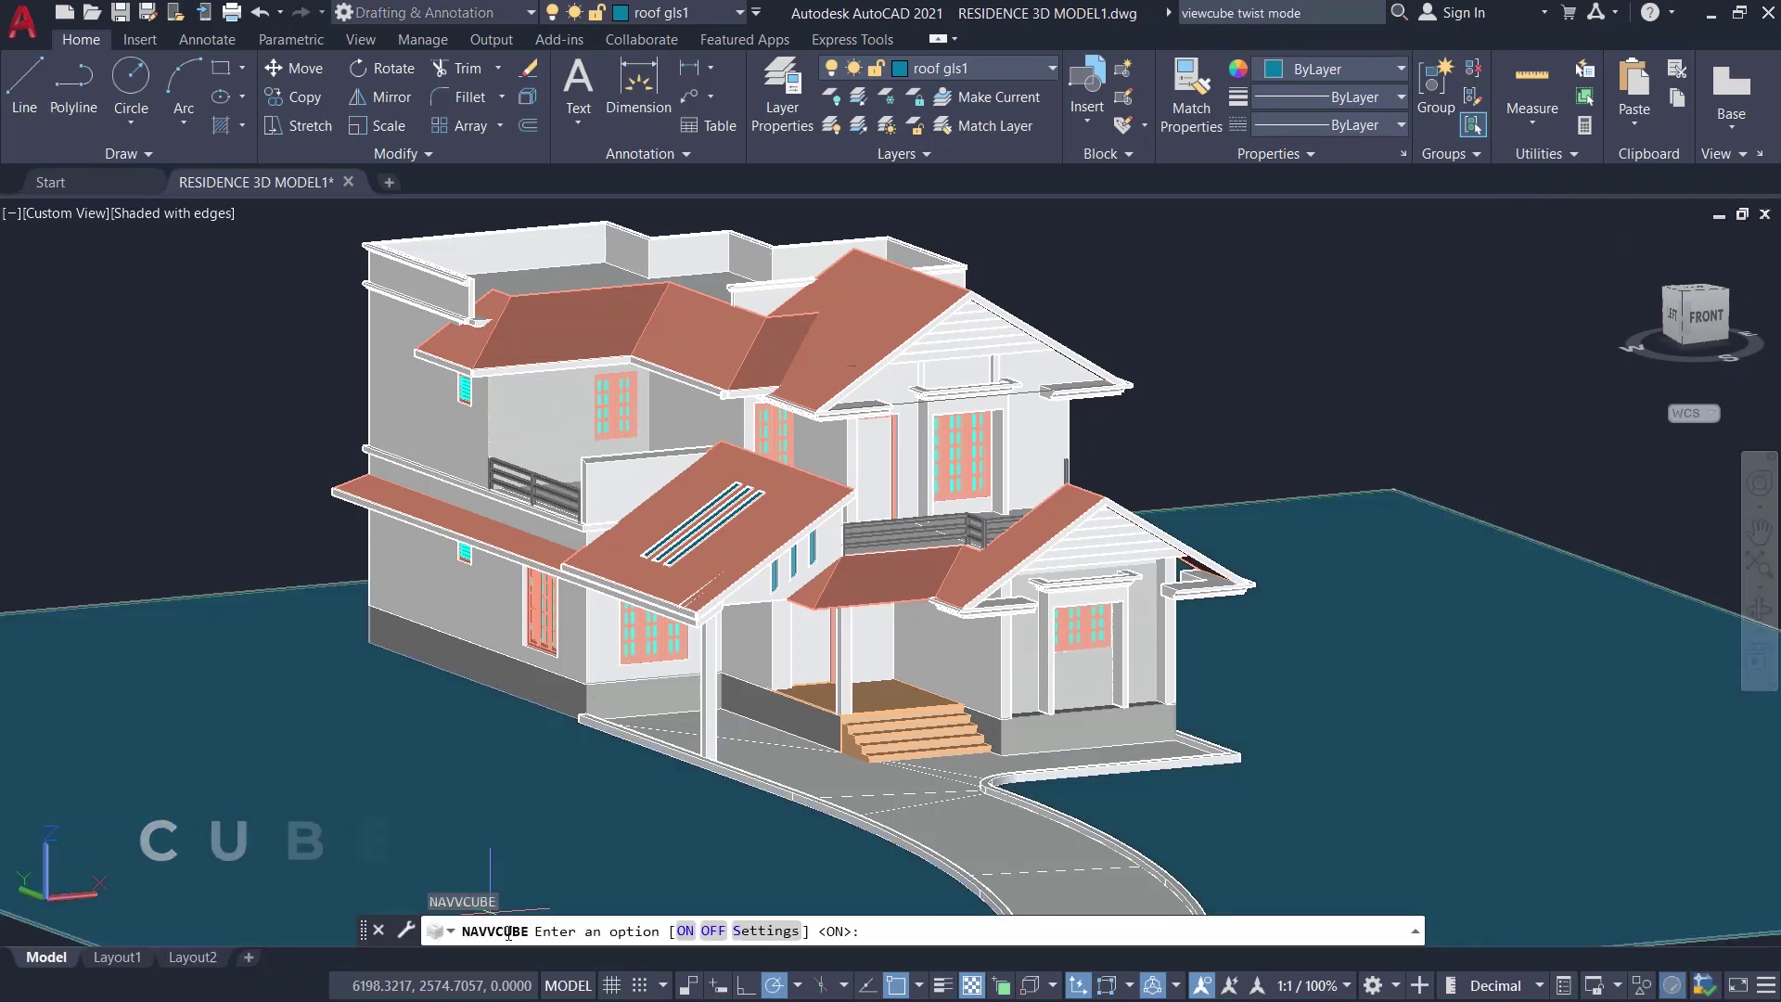
{"action": "left_click", "coordinate": [713, 931]}
{"action": "left_click", "coordinate": [717, 932]}
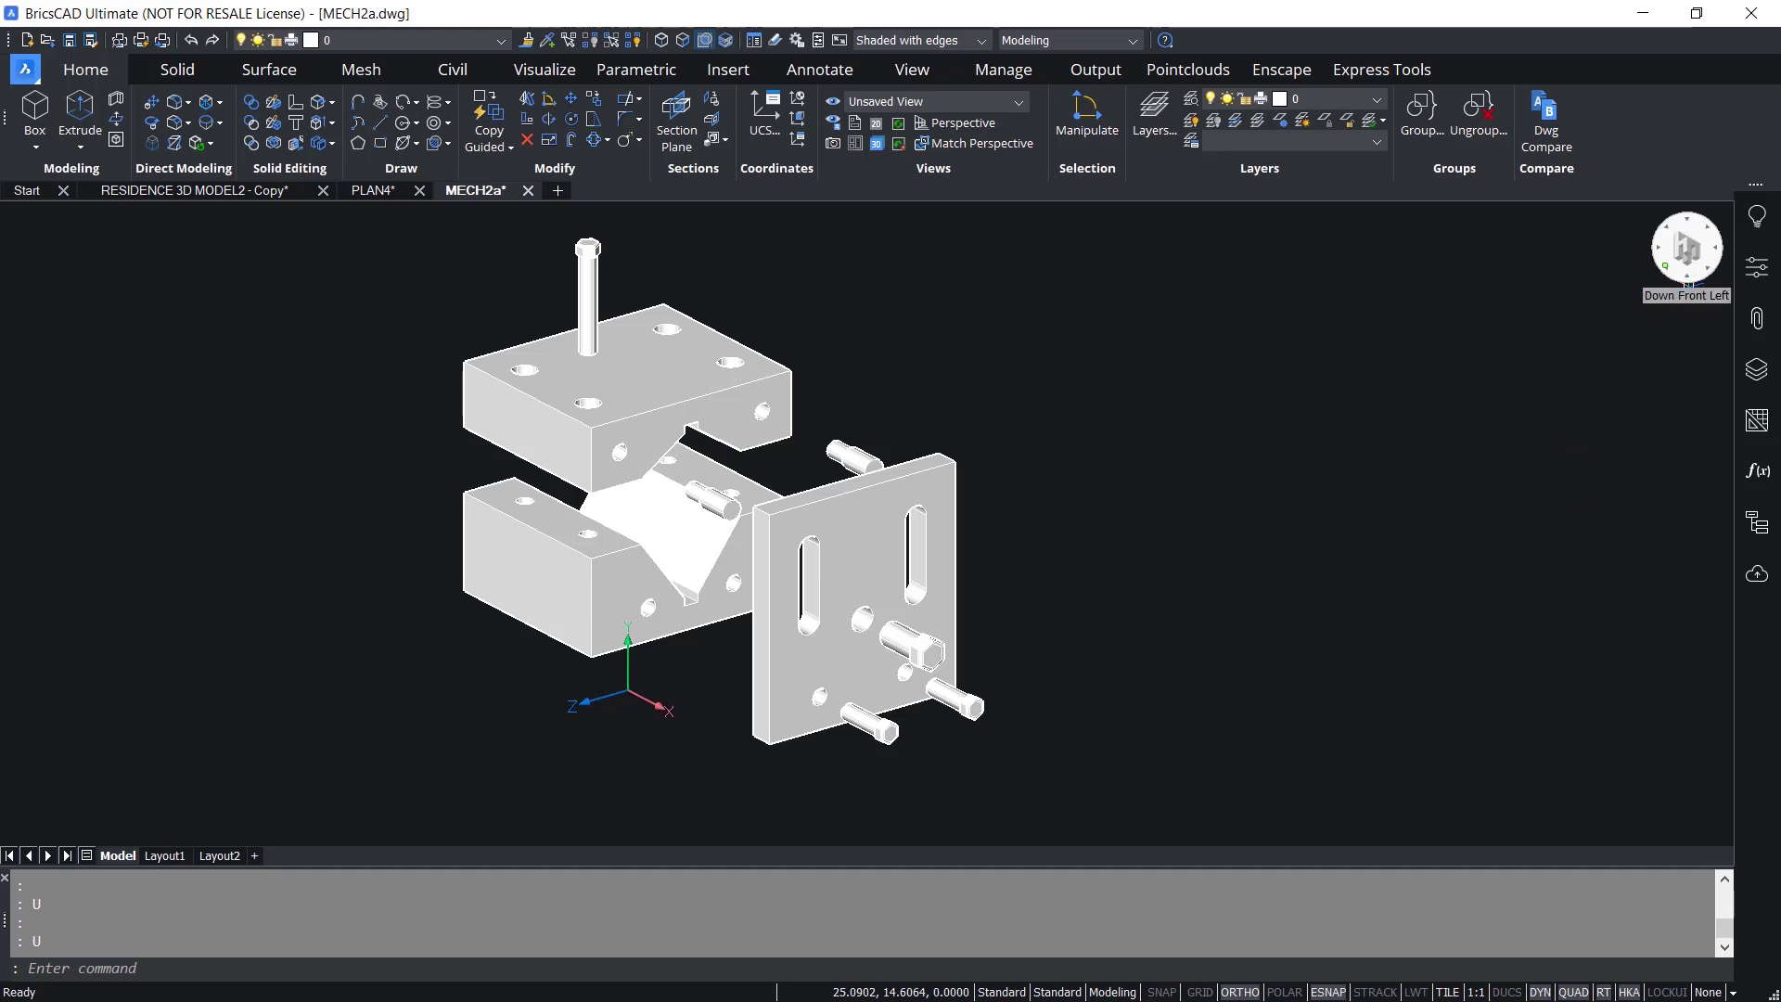
In BricsCAD's MECH2a drawing, view the clamp assembly from Down Front Left, Down Front Right, Down Back Right and Top Front Left.
{"action": "left_click", "coordinate": [1688, 282]}
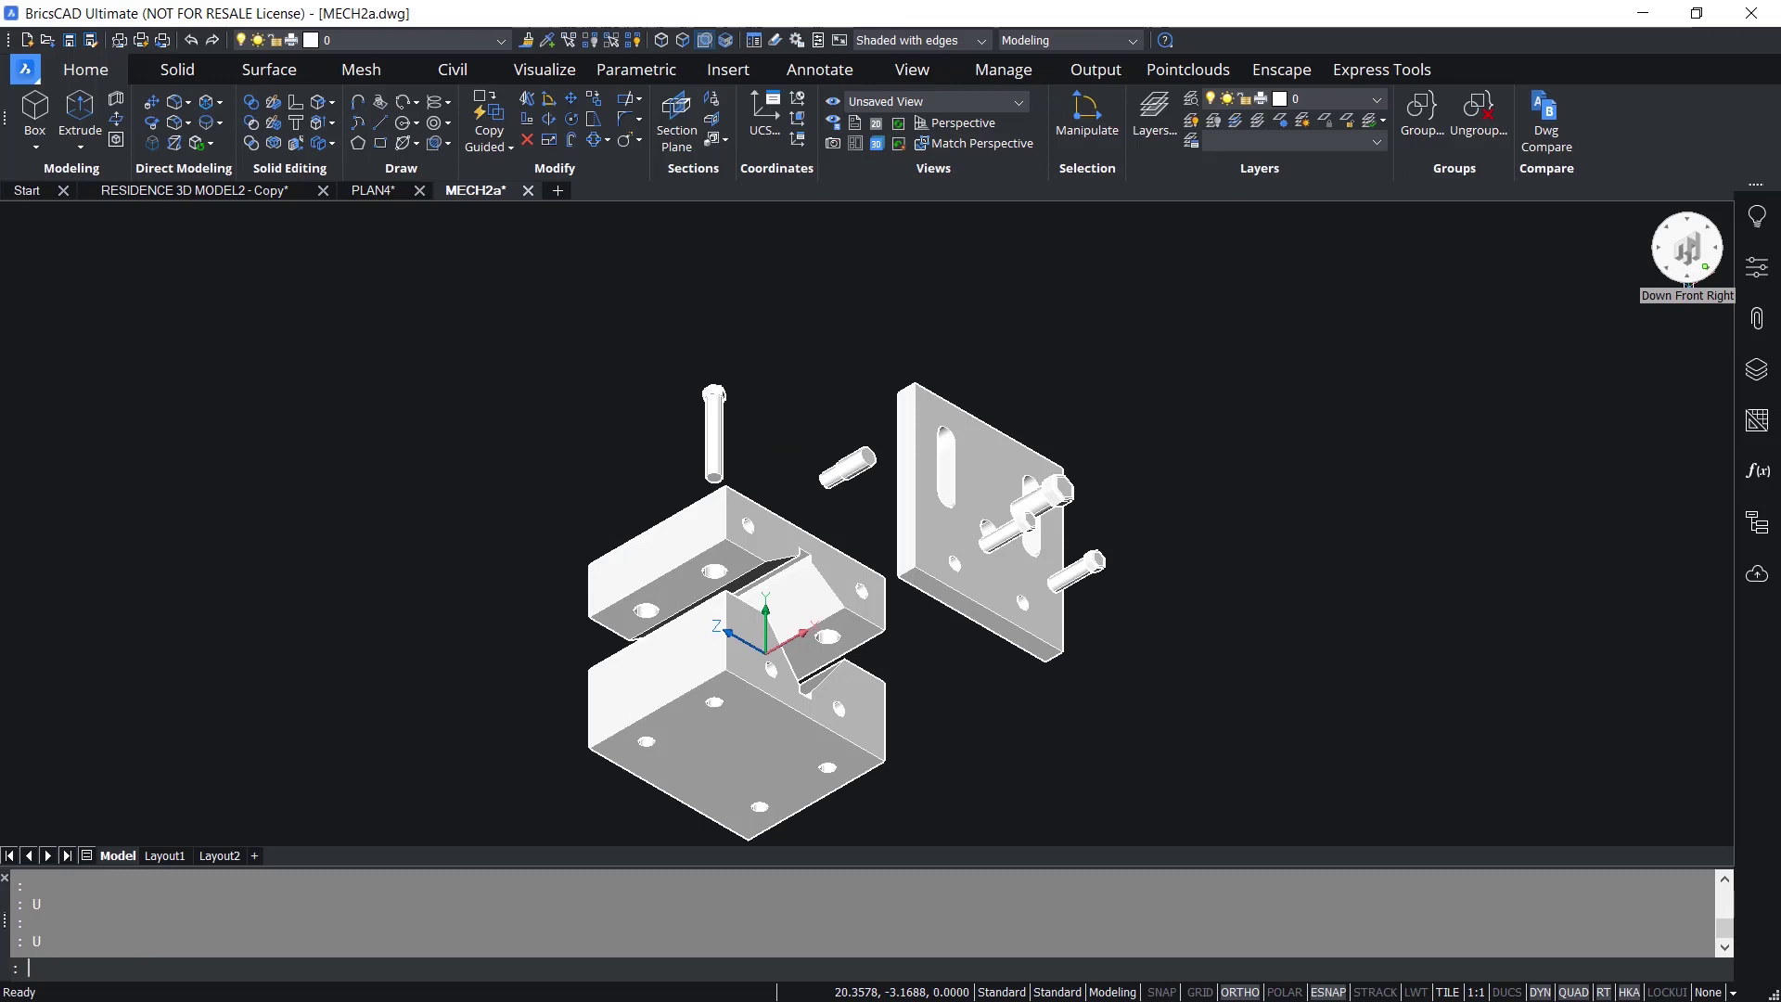
{"action": "left_click", "coordinate": [1688, 282]}
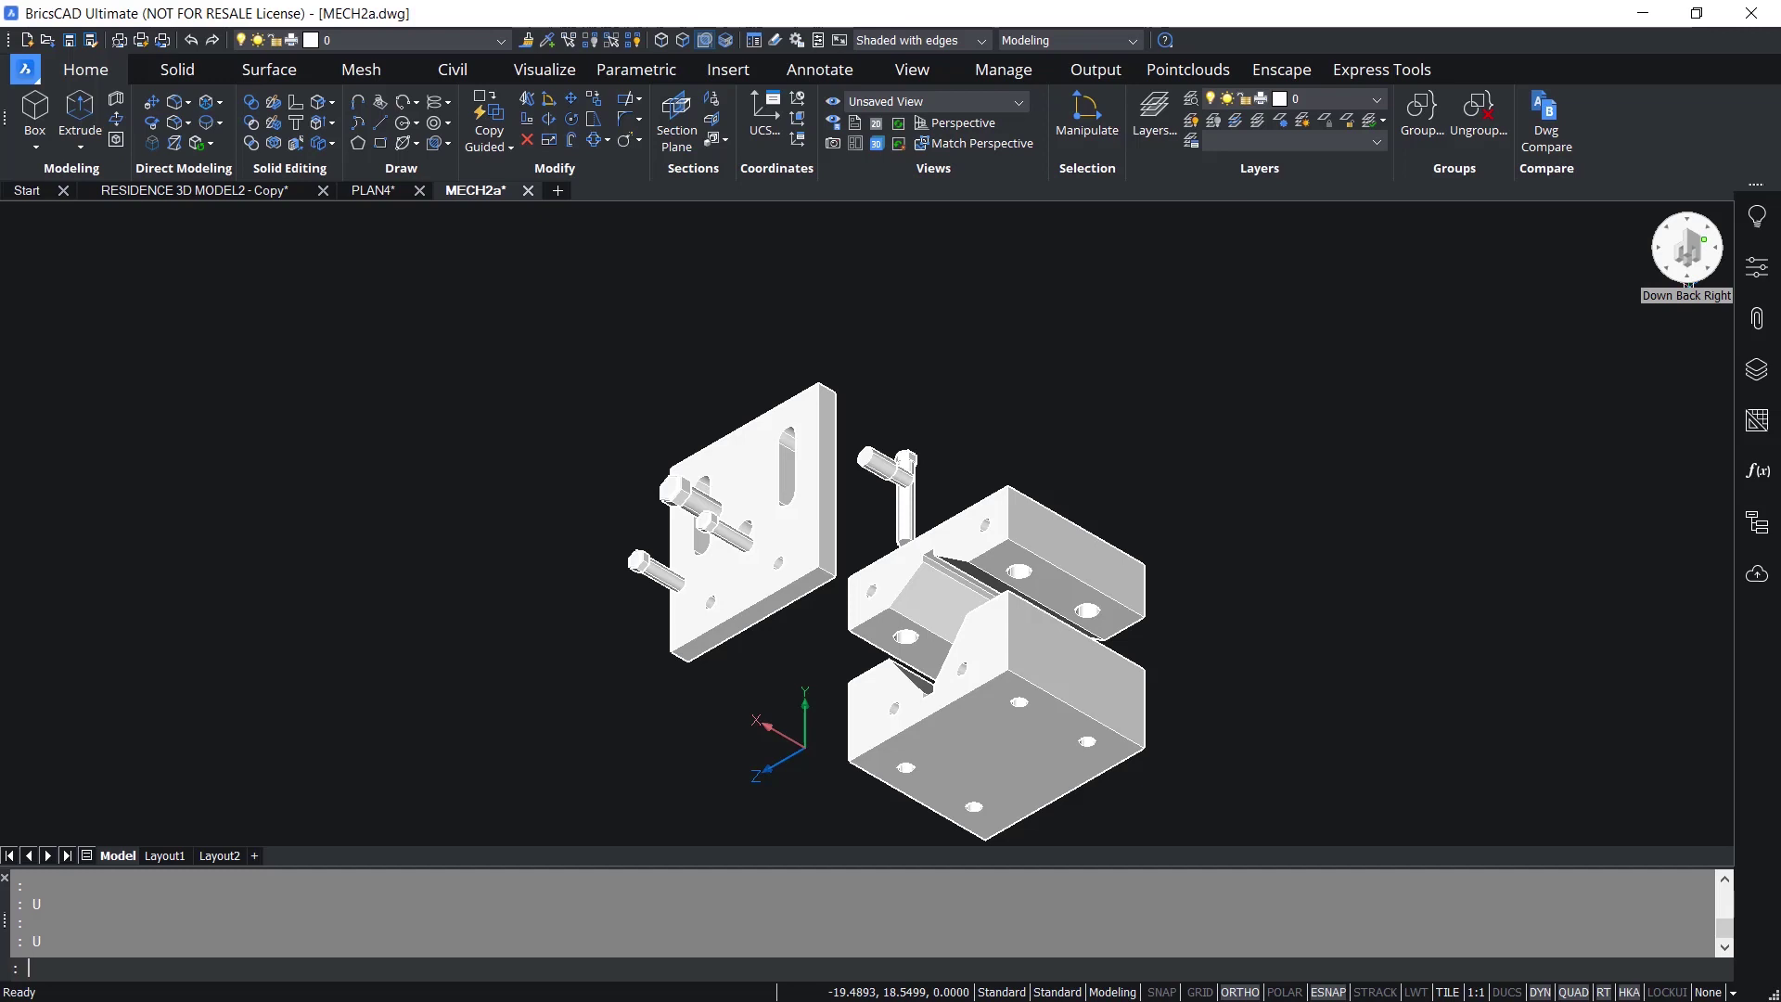
{"action": "left_click", "coordinate": [1688, 282]}
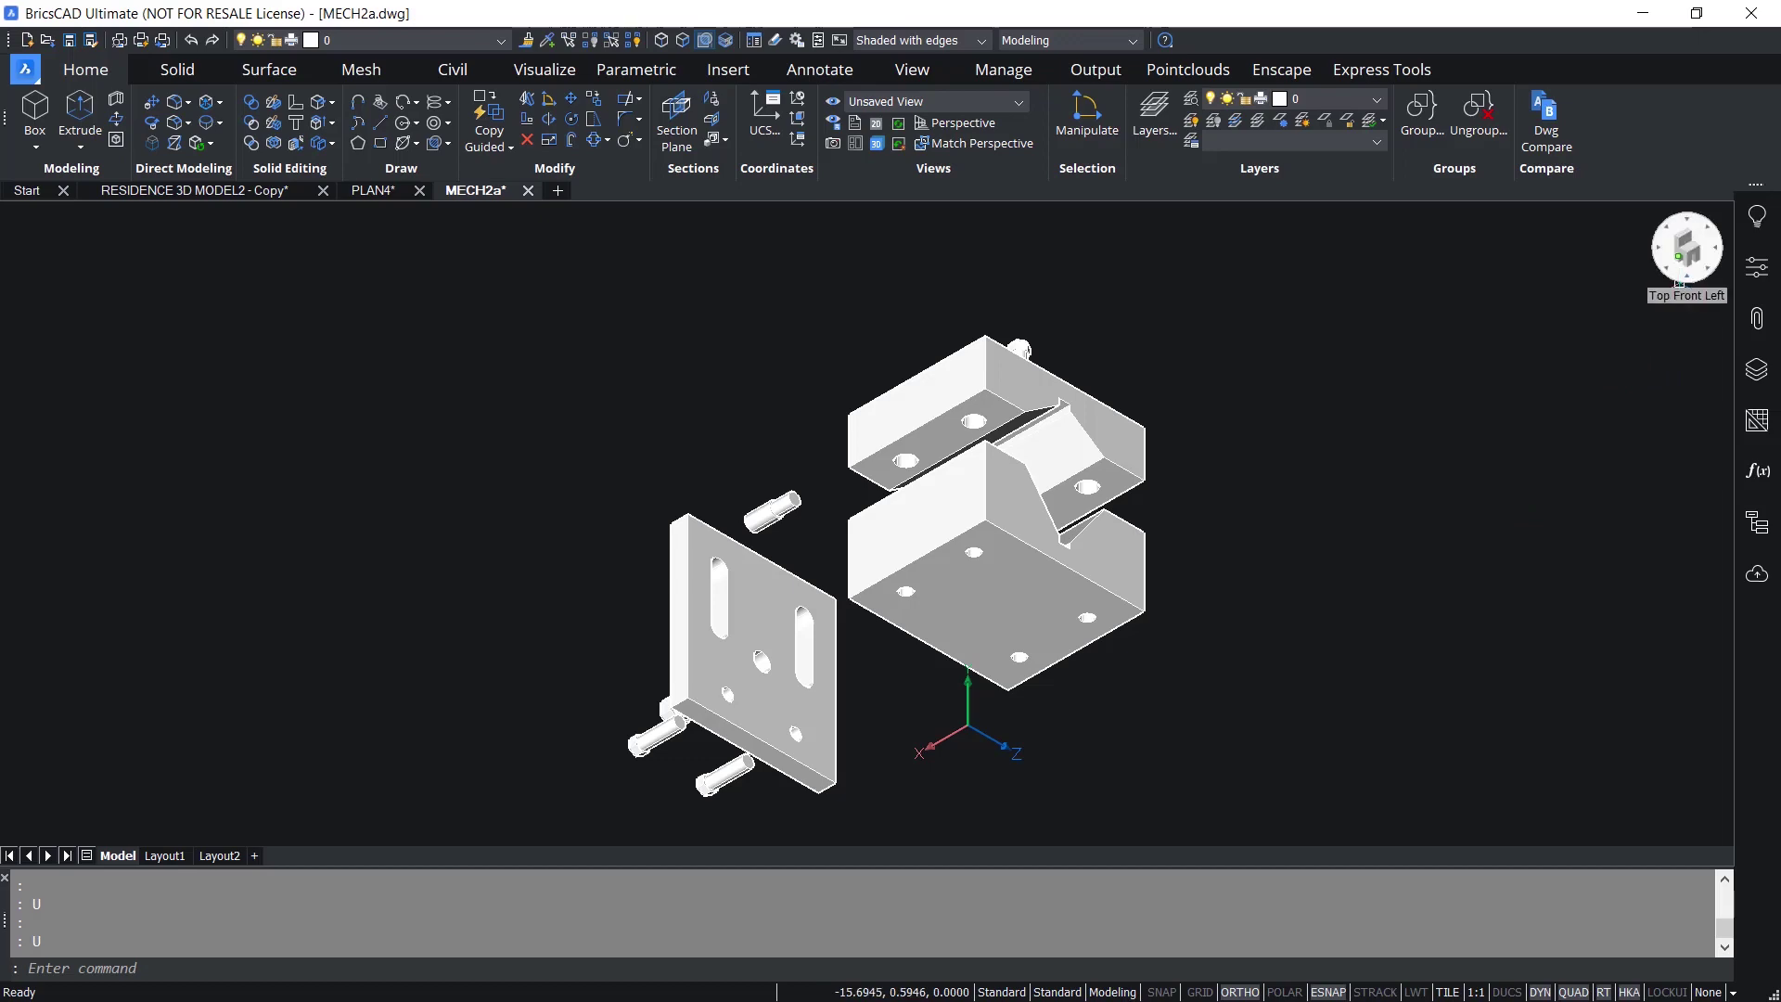
{"action": "left_click", "coordinate": [1680, 280]}
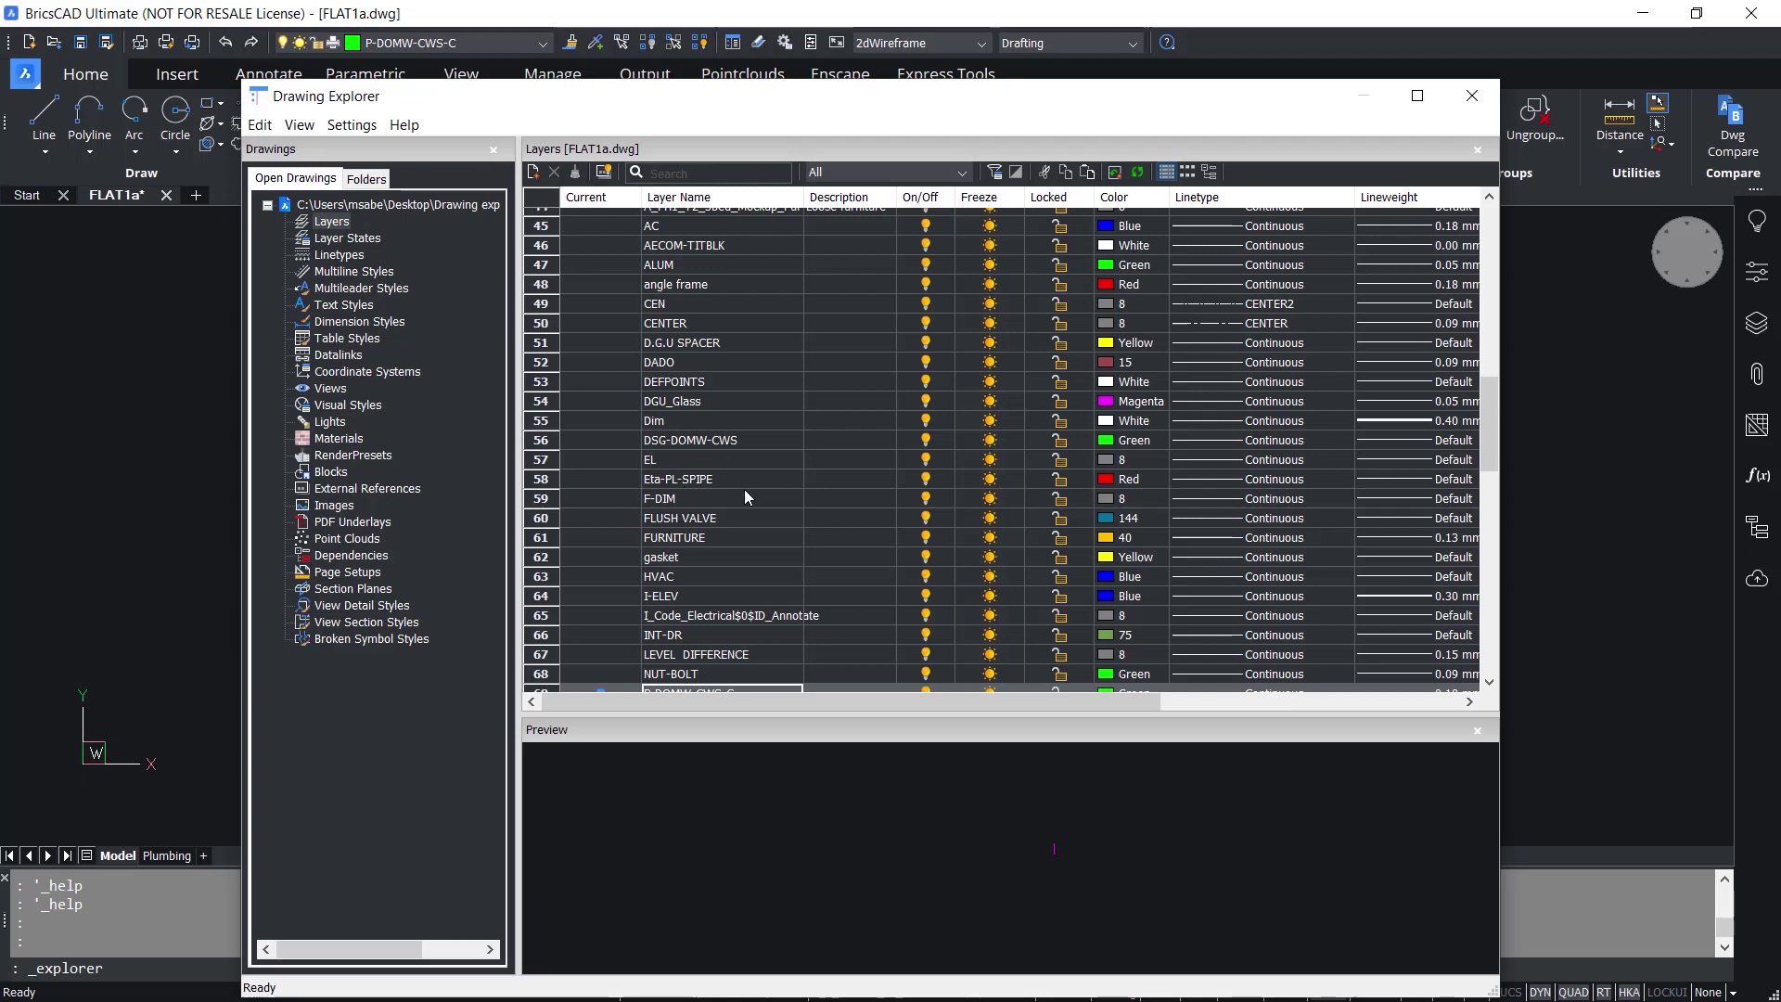
Go to the beginning of FLAT1a's layer list in the Drawing Explorer and preview the A-DOOR layer.
{"action": "key", "text": "Home"}
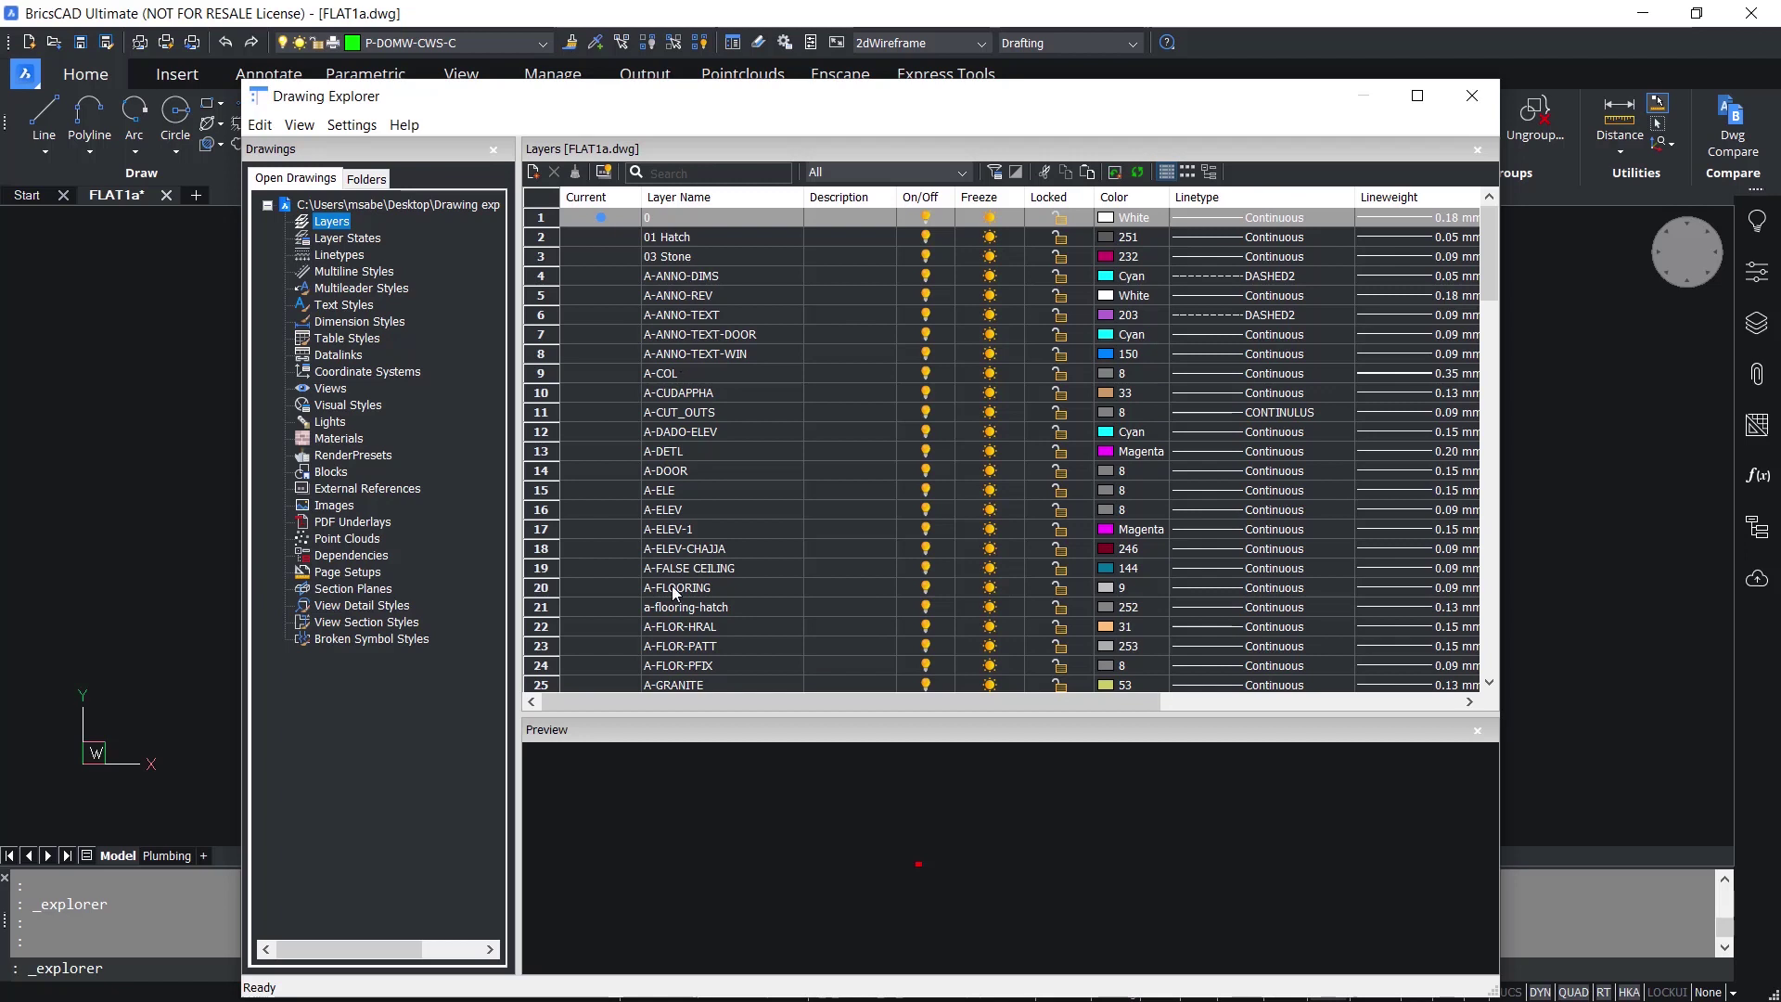
{"action": "left_click", "coordinate": [670, 471]}
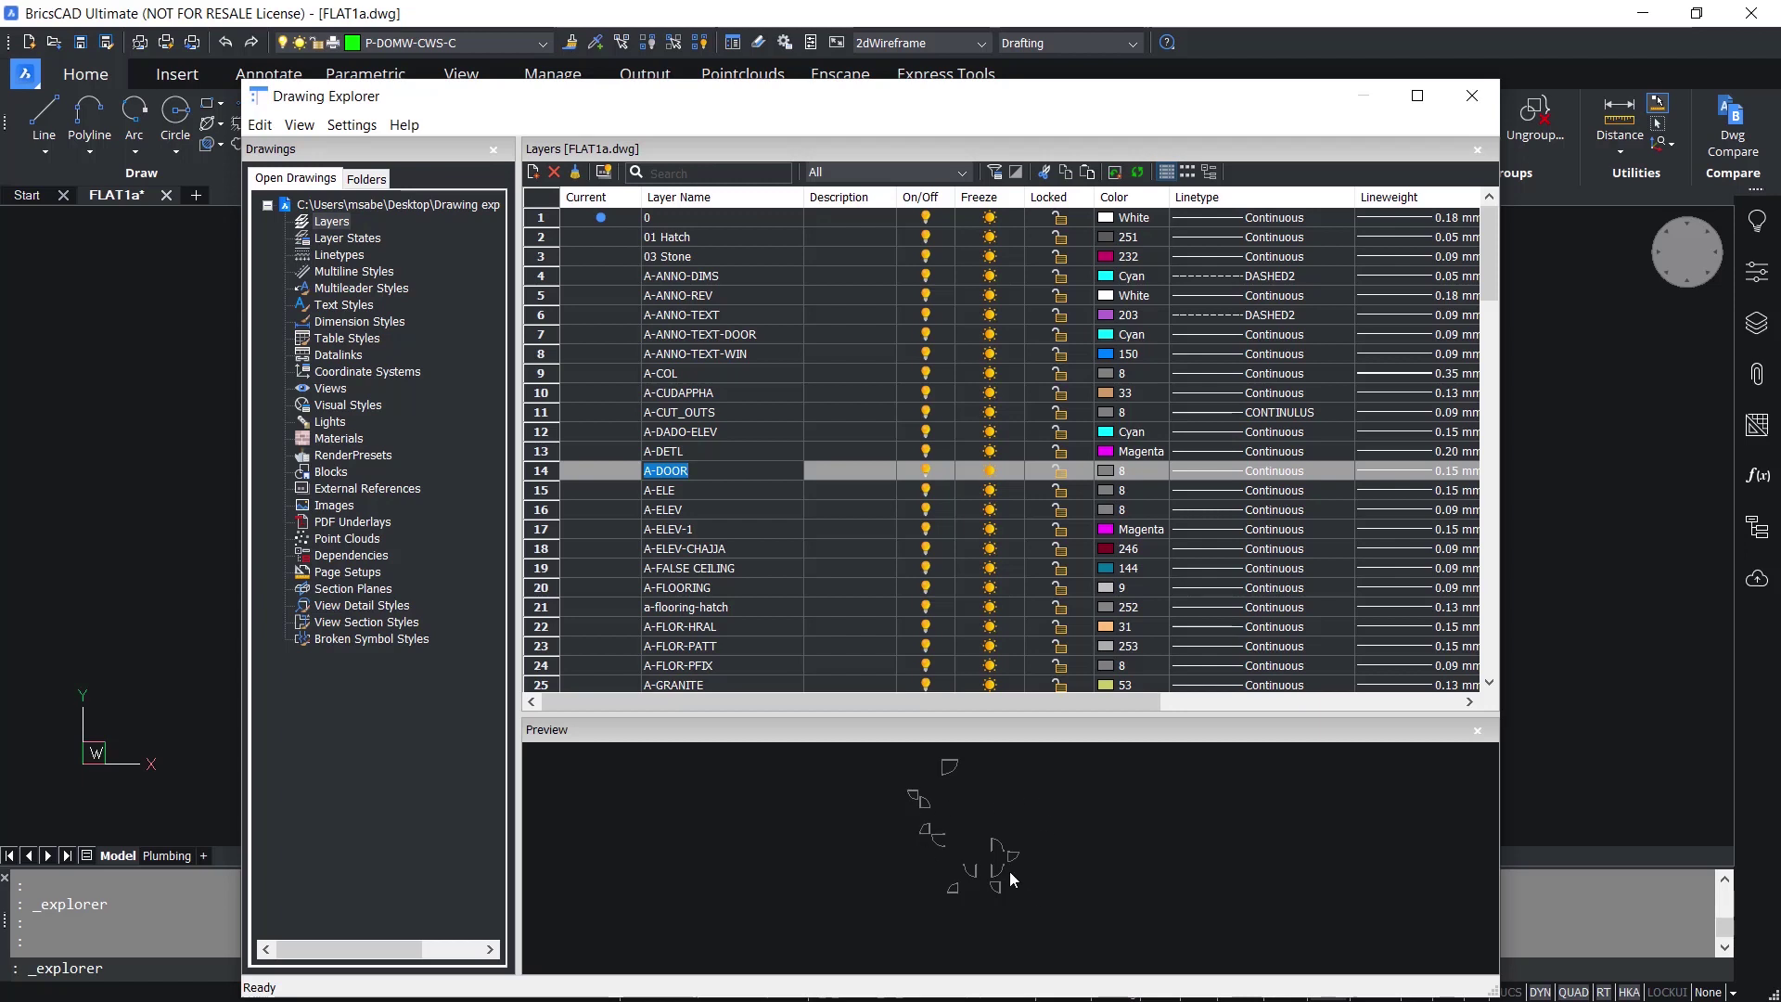
Preview the blocks A$C0AAC028E and A$C0DF150AA in FLAT1a's block list and close the Drawing Explorer.
{"action": "left_click", "coordinate": [328, 471]}
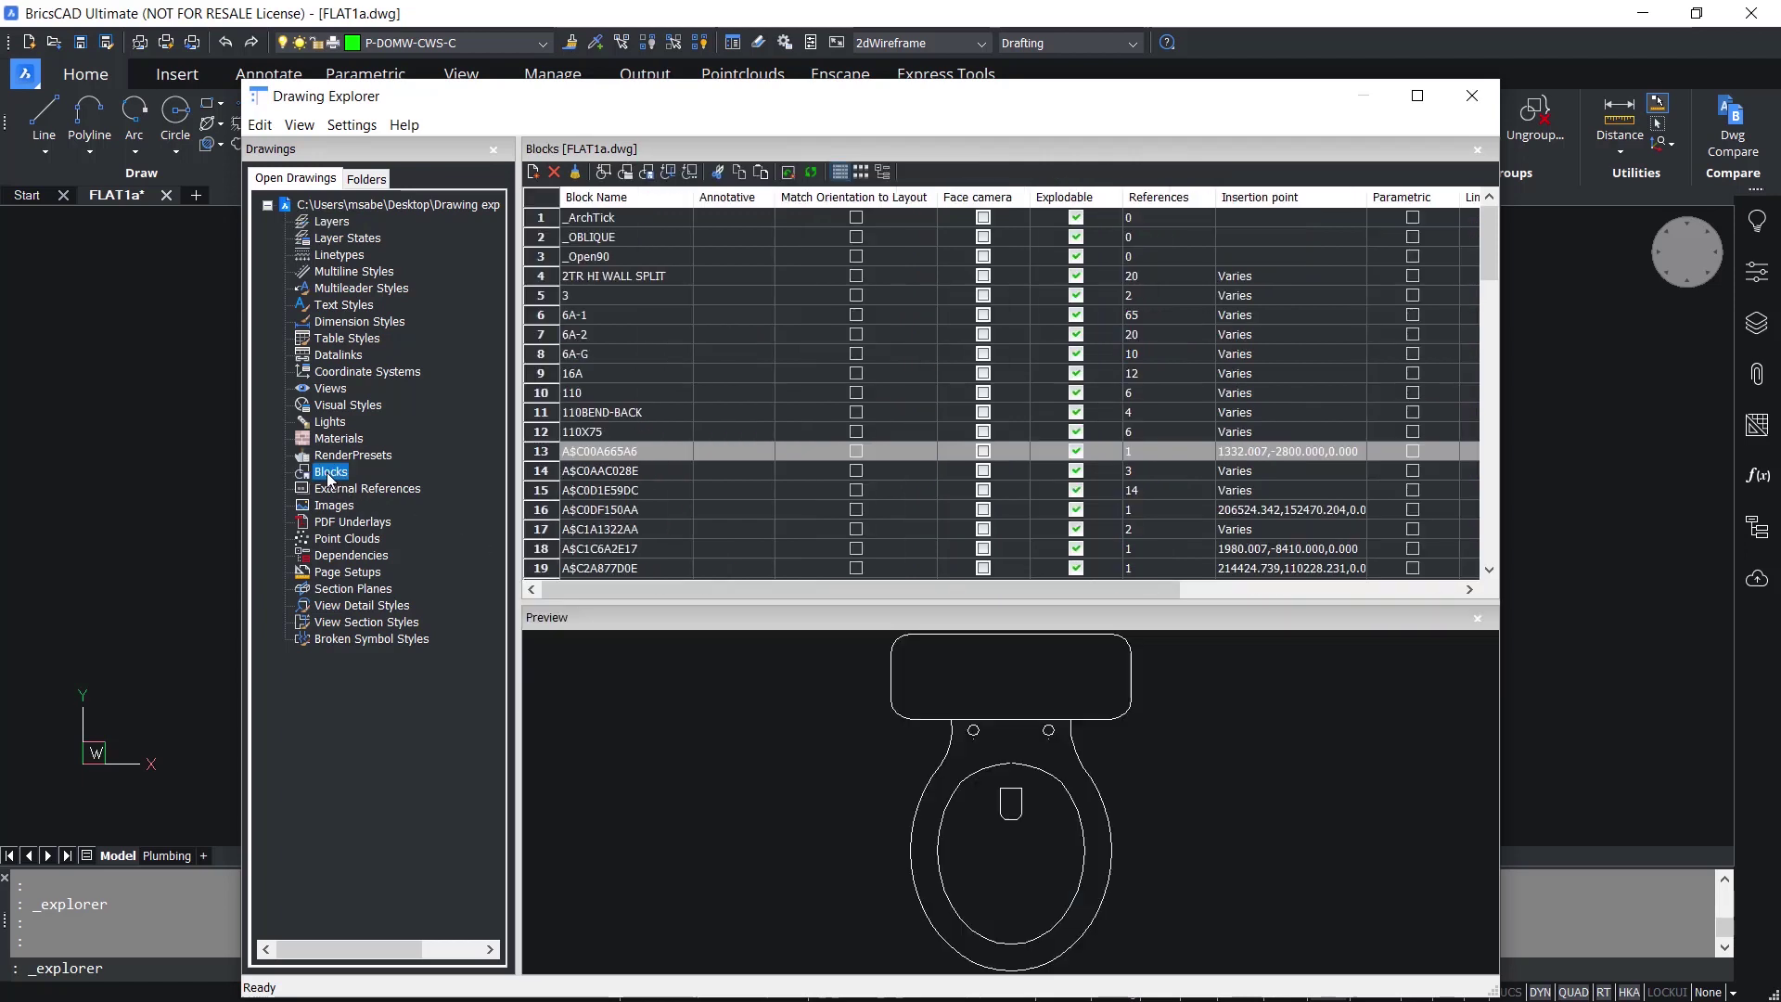
{"action": "scroll", "coordinate": [682, 390], "scroll_direction": "down", "scroll_amount": 5}
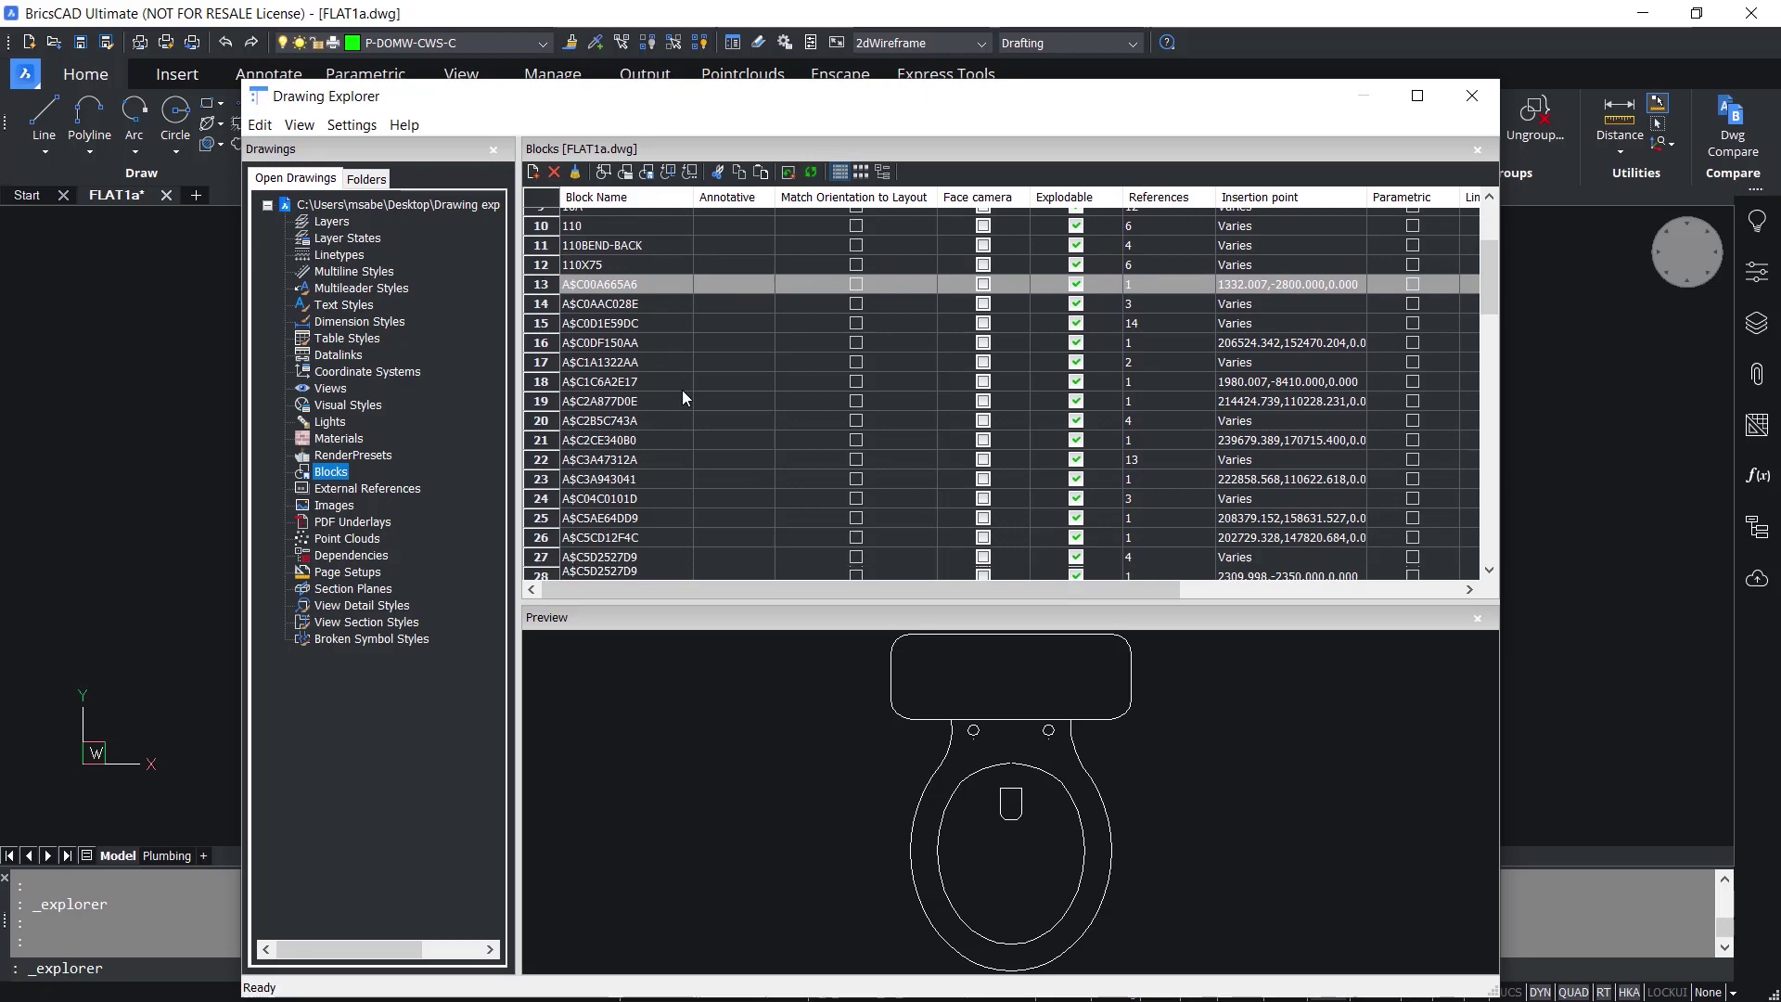
{"action": "scroll", "coordinate": [686, 508], "scroll_direction": "up", "scroll_amount": 3}
{"action": "scroll", "coordinate": [665, 501], "scroll_direction": "up", "scroll_amount": 2}
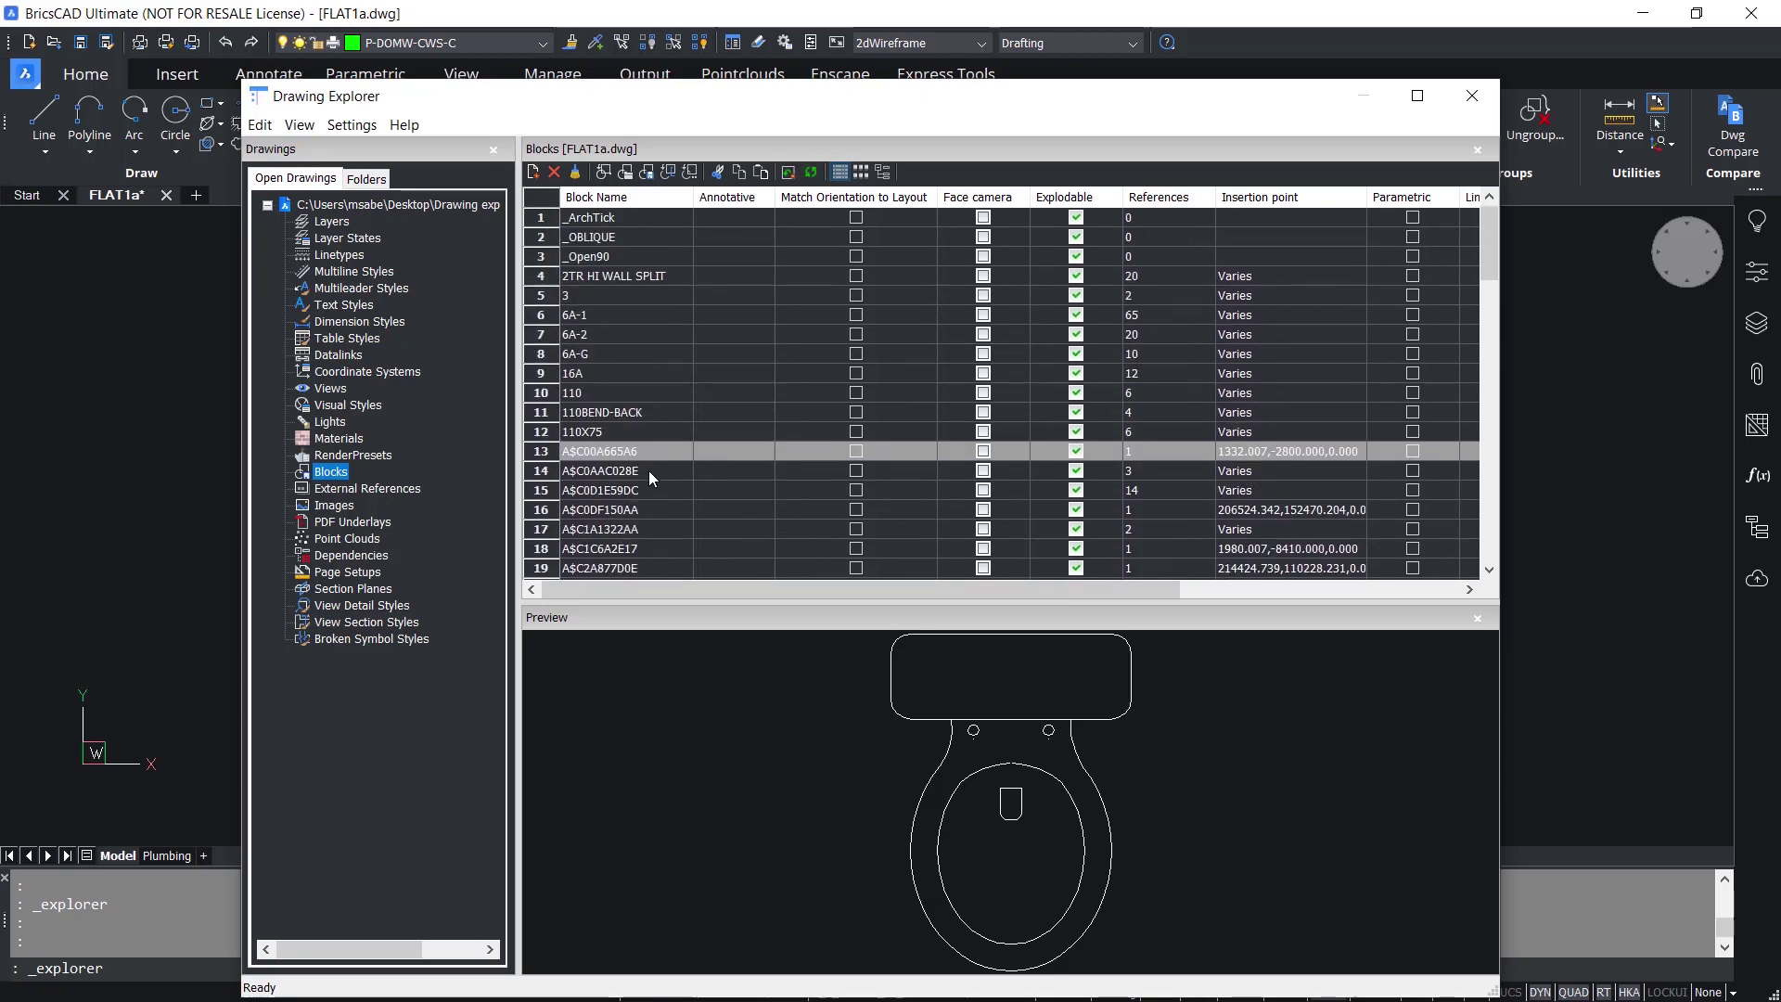
{"action": "left_click", "coordinate": [607, 473]}
{"action": "left_click", "coordinate": [607, 510]}
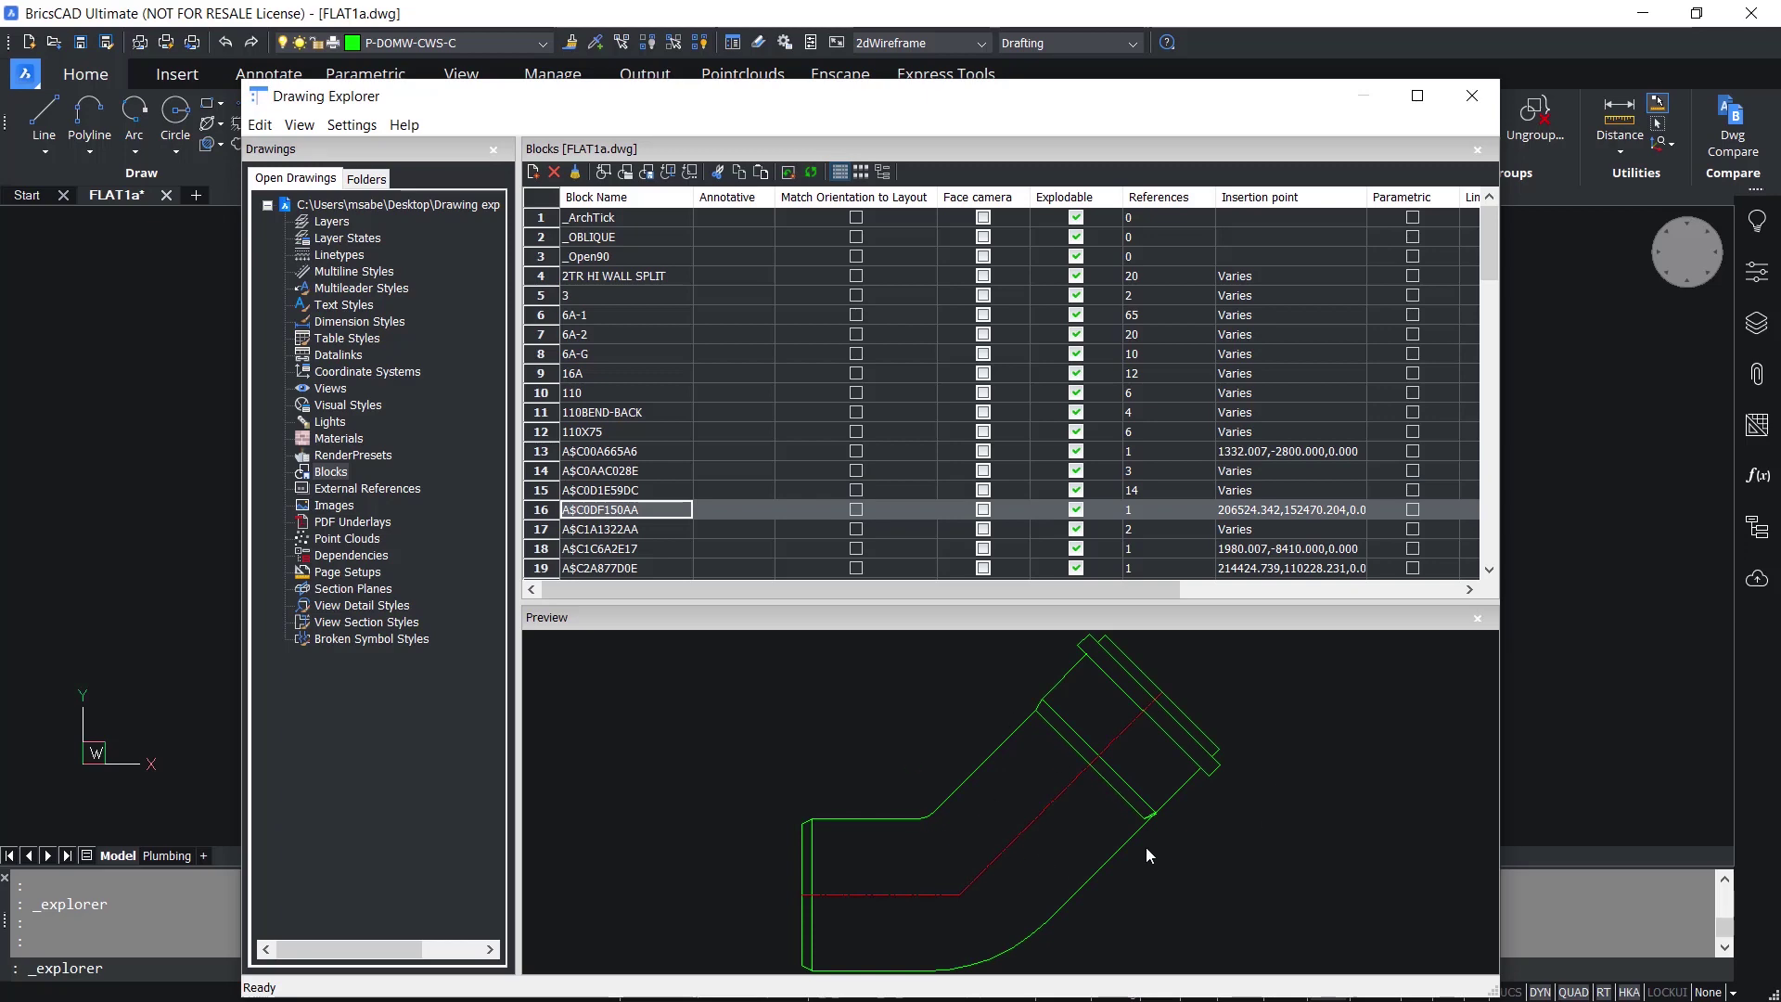
{"action": "left_click", "coordinate": [1472, 96]}
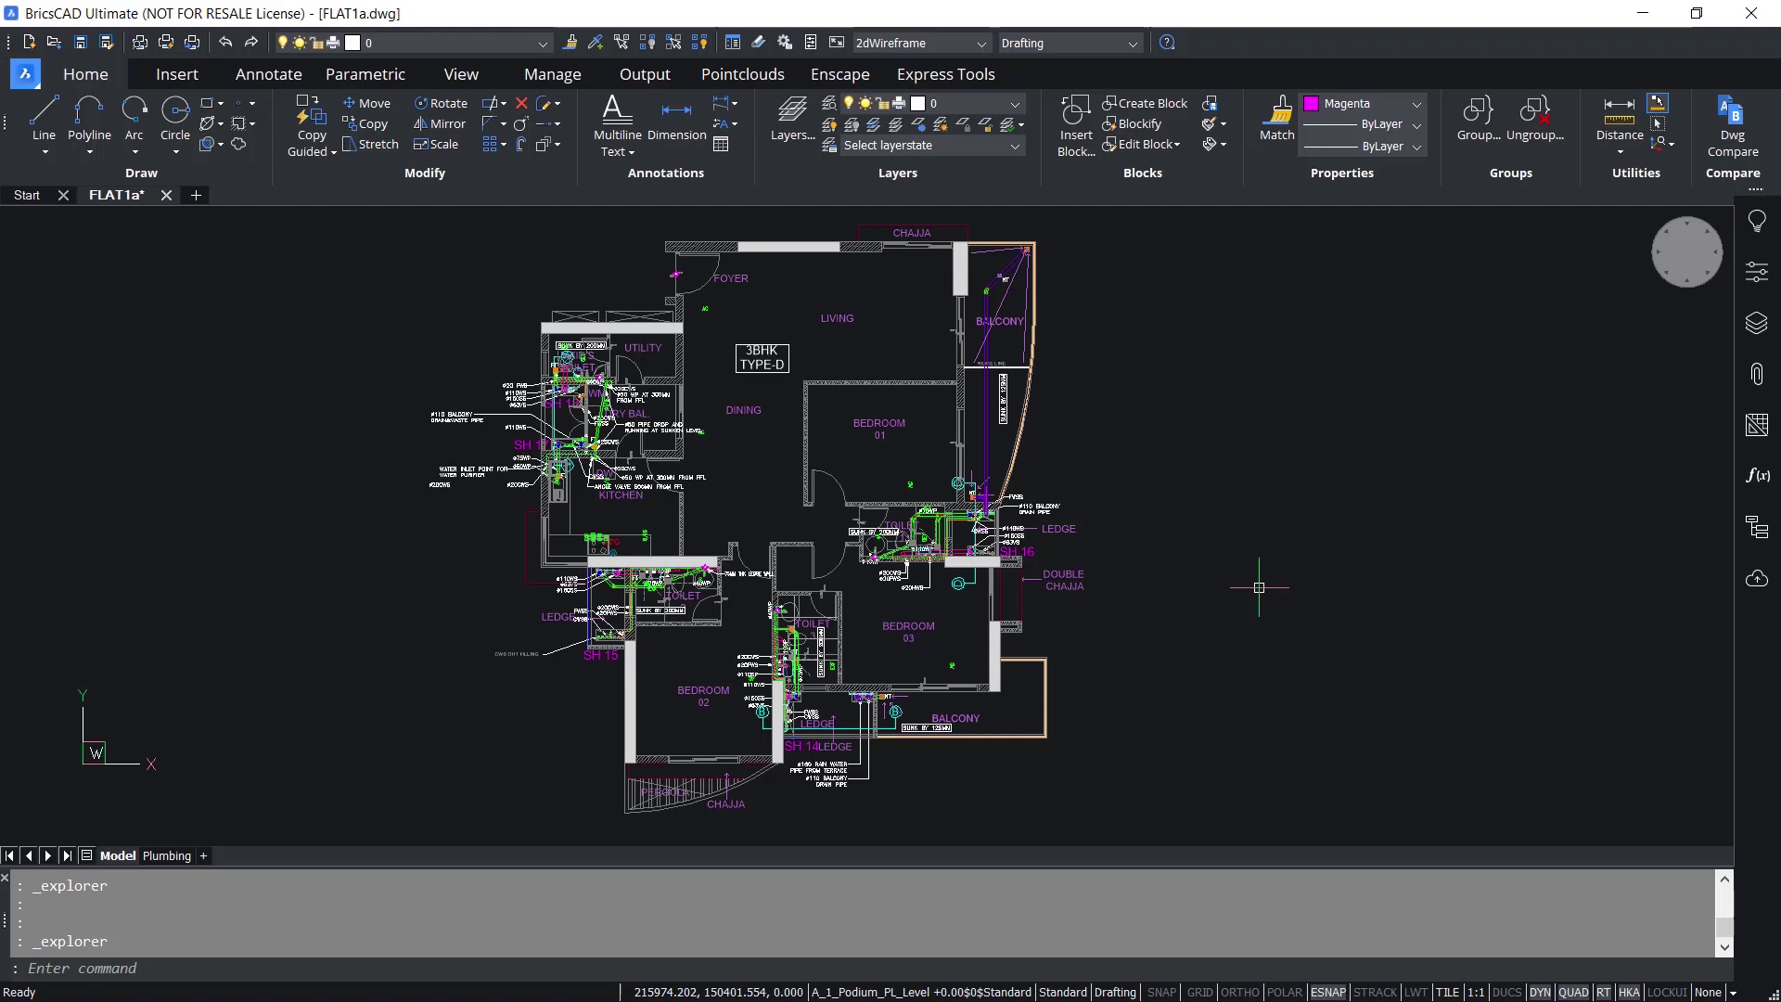
Open the Drawing Explorer with the EXPLORER command and close it, returning to the FLAT1a floor plan.
{"action": "type", "text": "EXPLORER"}
{"action": "key", "text": "Return"}
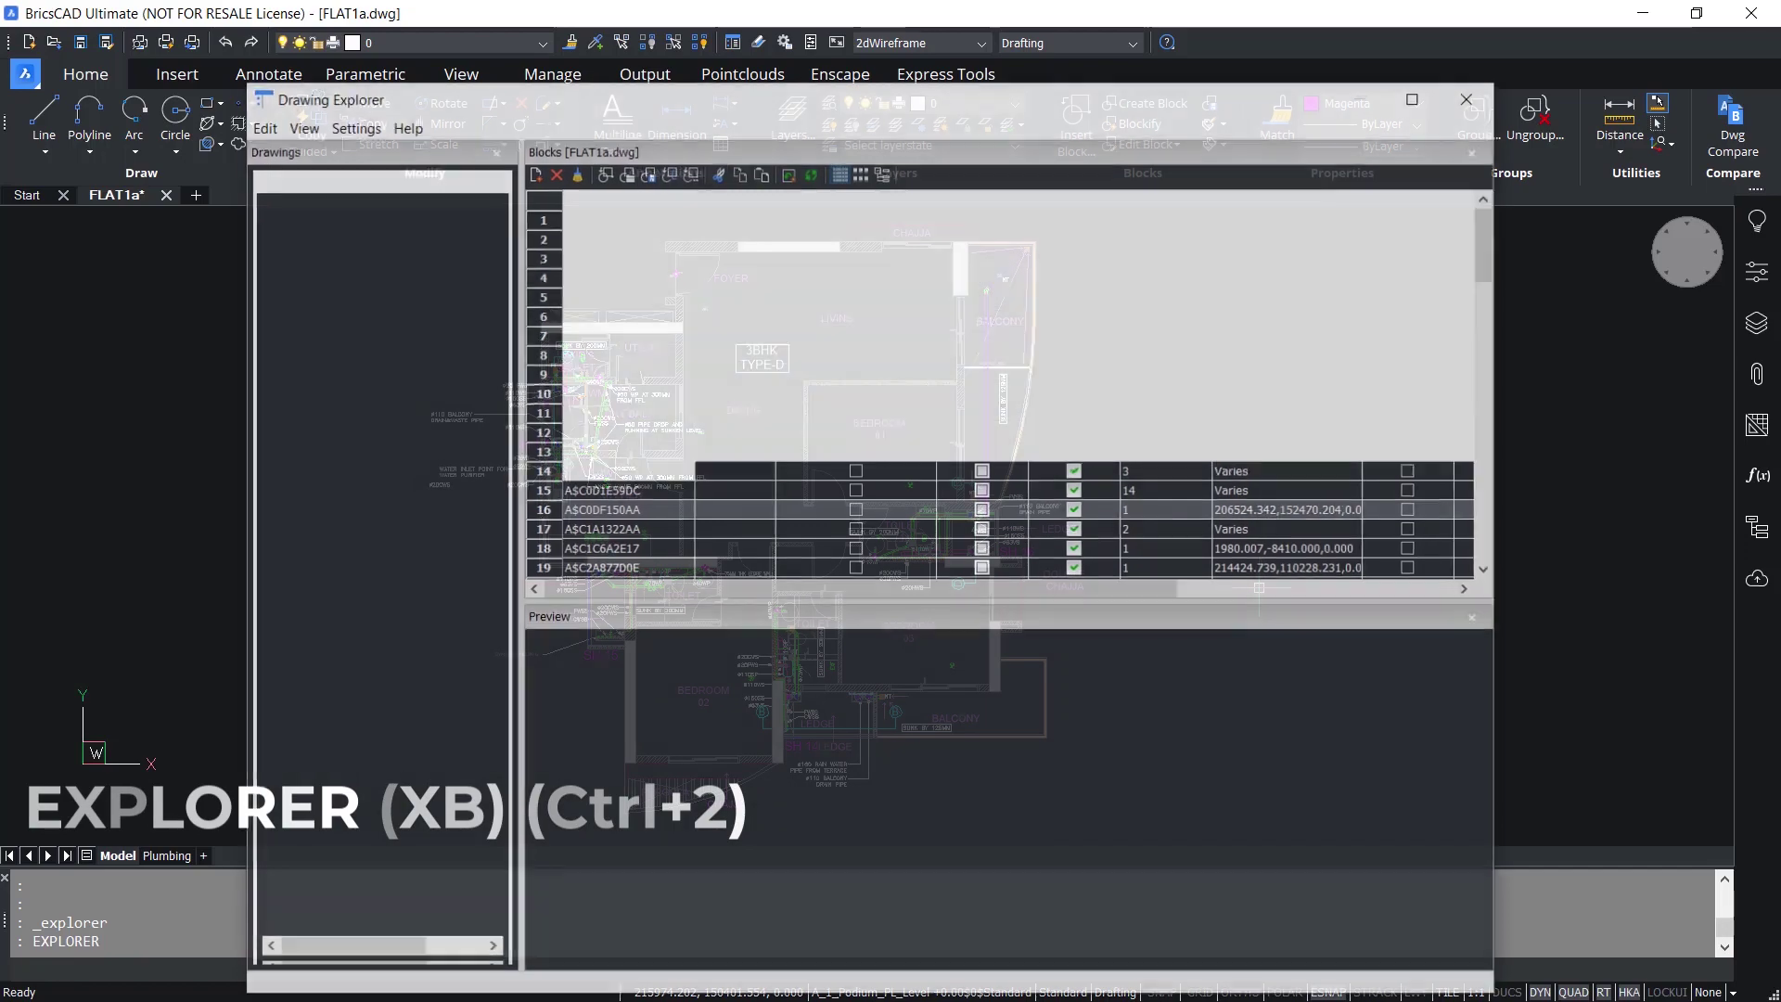
{"action": "left_click", "coordinate": [1463, 102]}
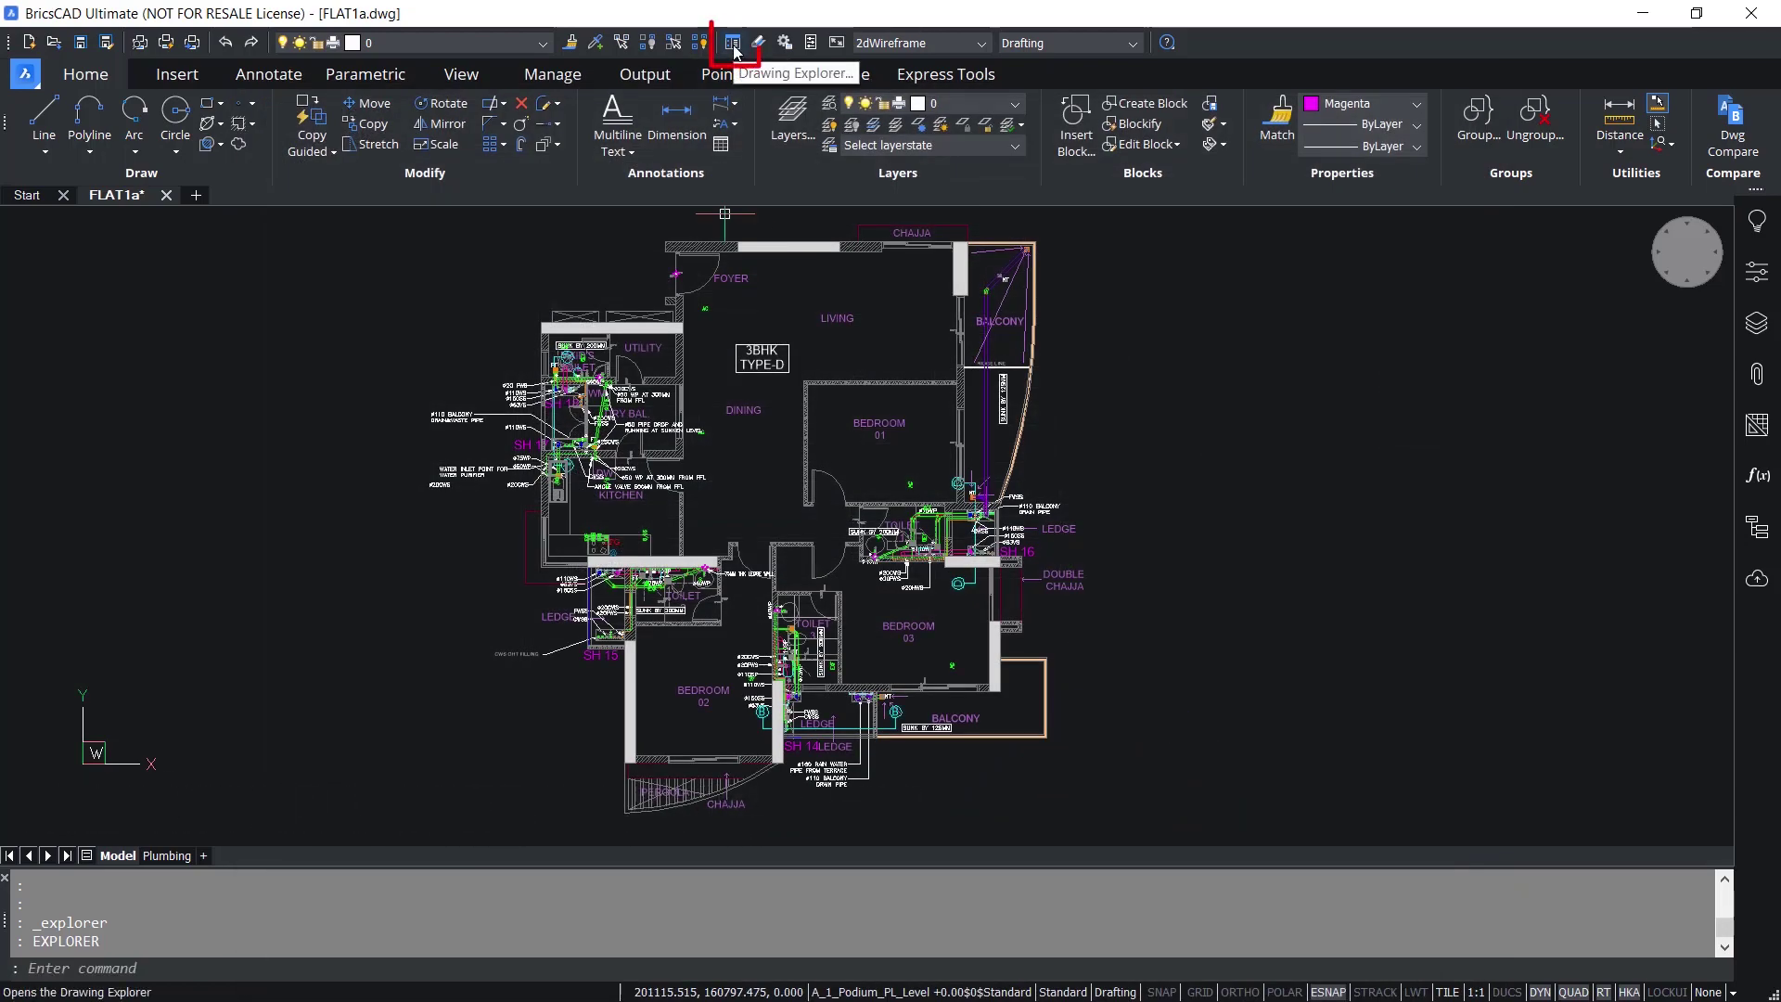
{"action": "key", "text": "Escape"}
{"action": "key", "text": "Escape"}
{"action": "middle_click_drag", "start_coordinate": [1258, 405], "coordinate": [1289, 401]}
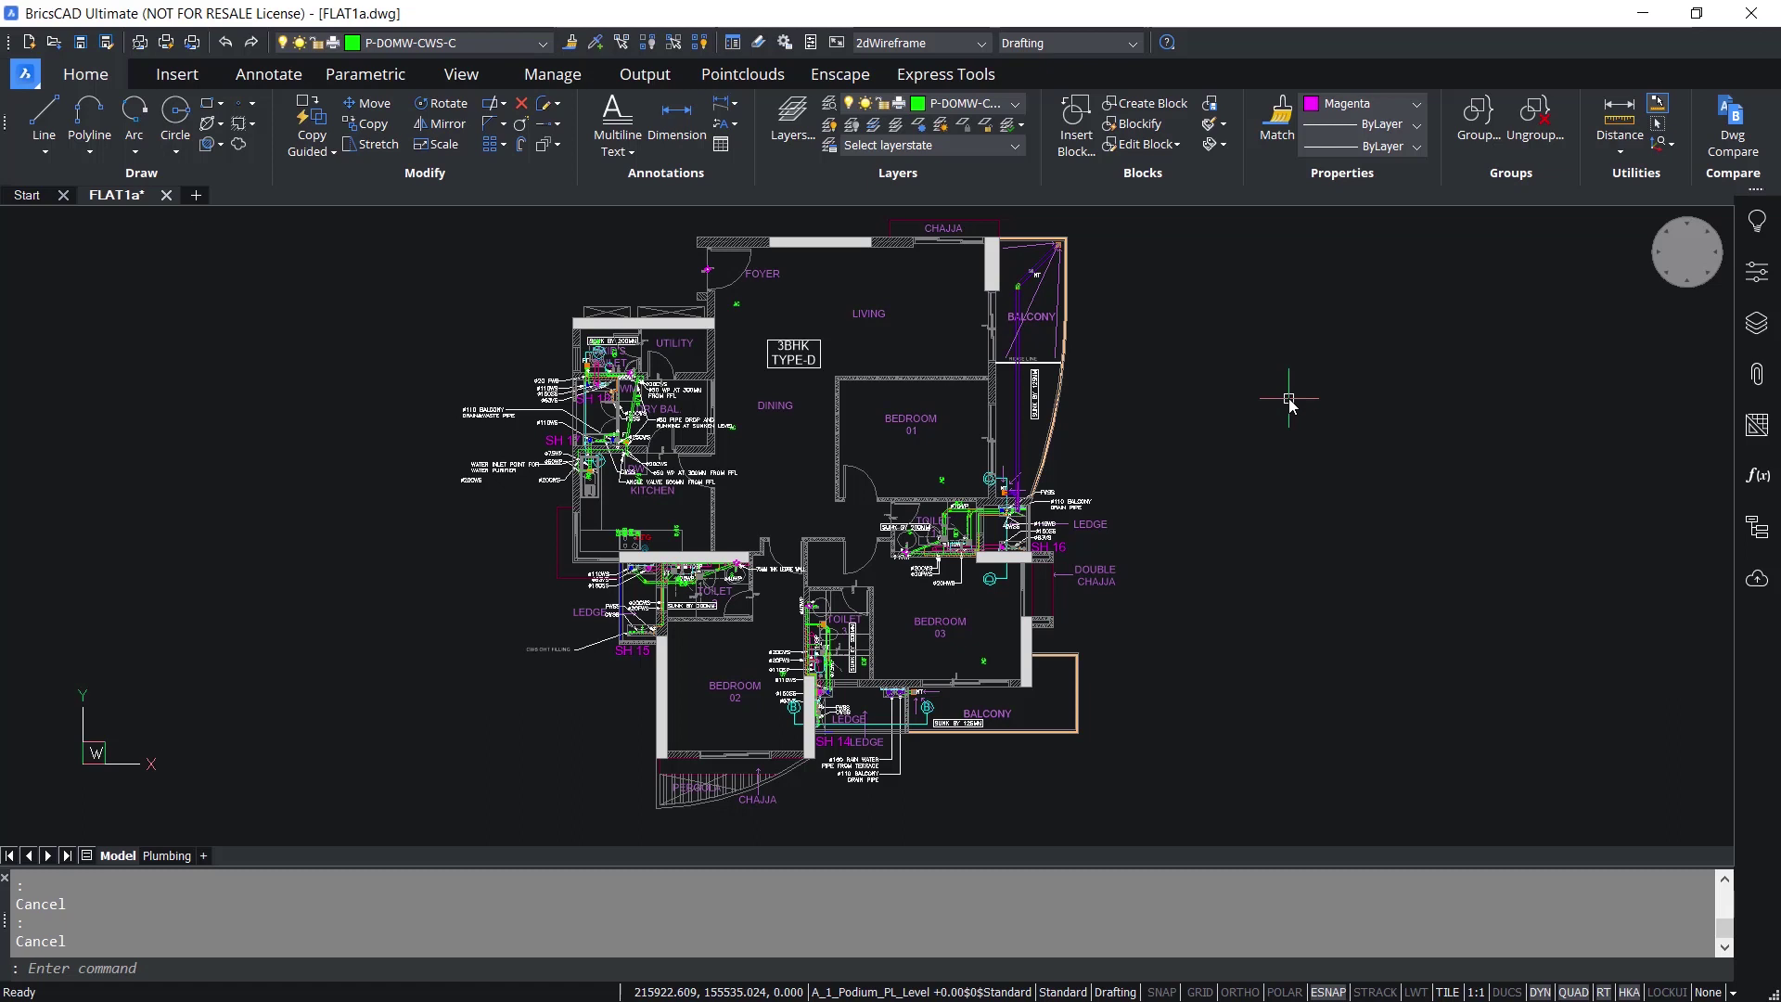
Open the Drawing Explorer with the EXPBLOCKS command, switch to FLAT1a's layers and set the A-DOOR layer's color to 40.
{"action": "type", "text": "EXPBLOCKS"}
{"action": "key", "text": "Return"}
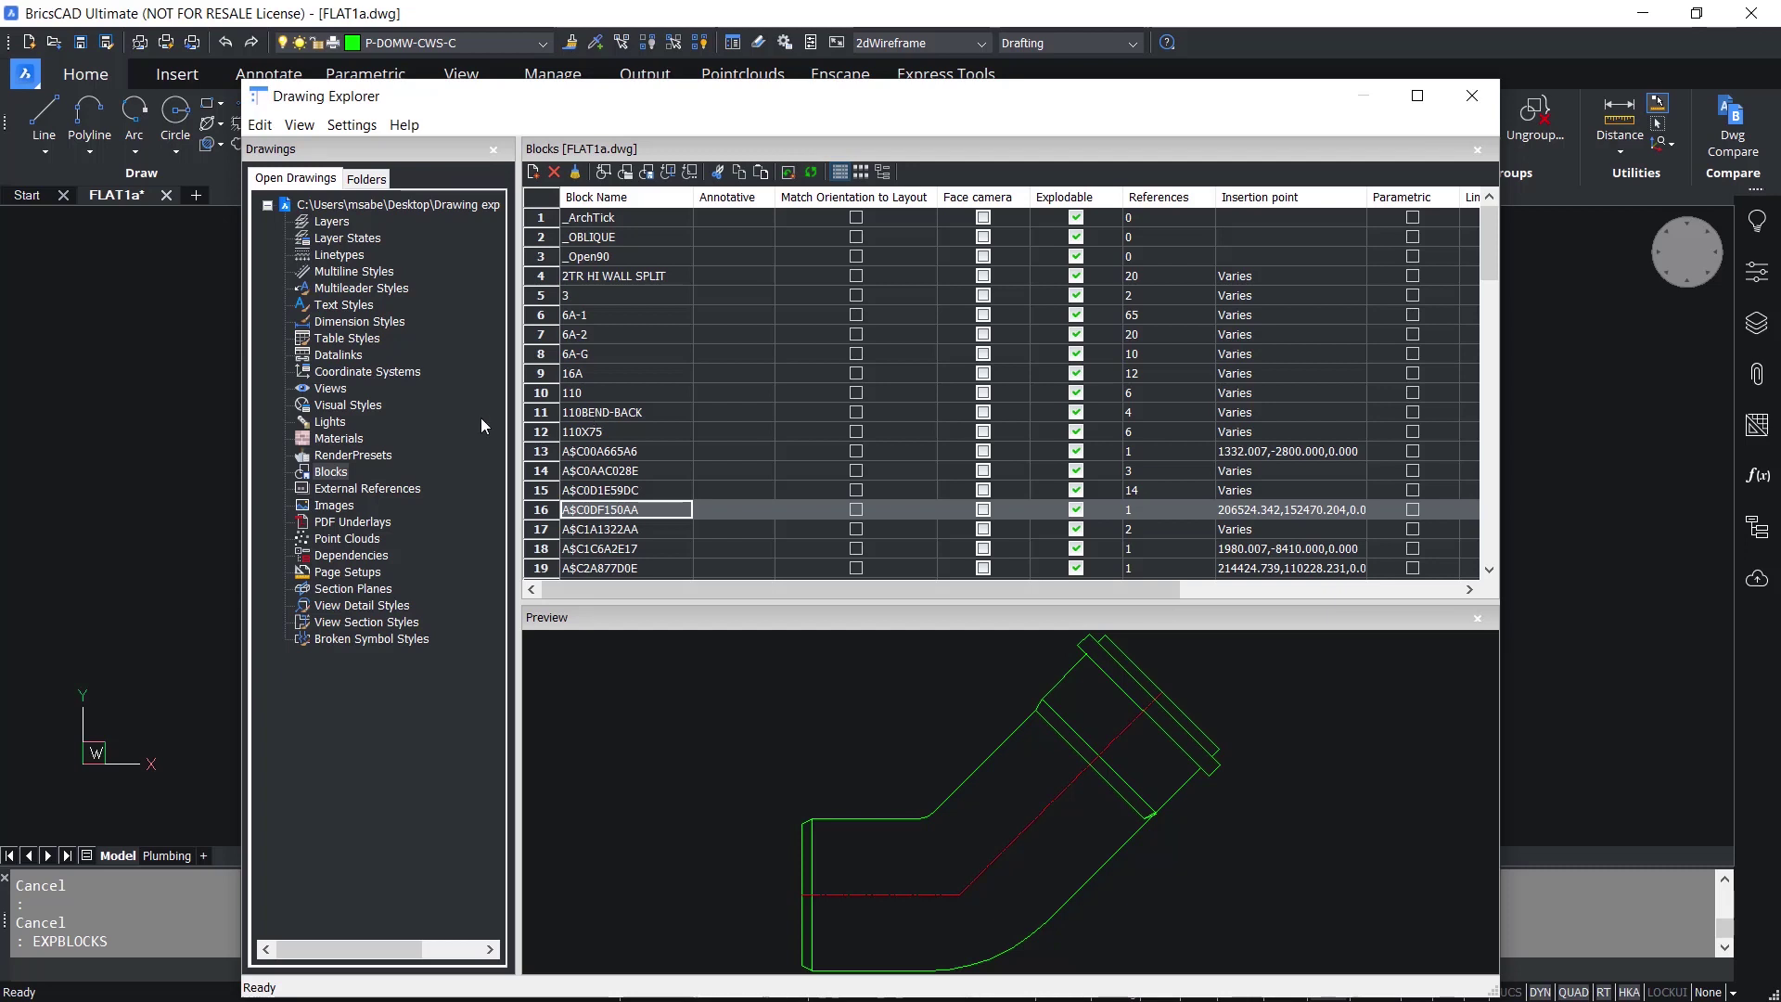
{"action": "left_click", "coordinate": [331, 222]}
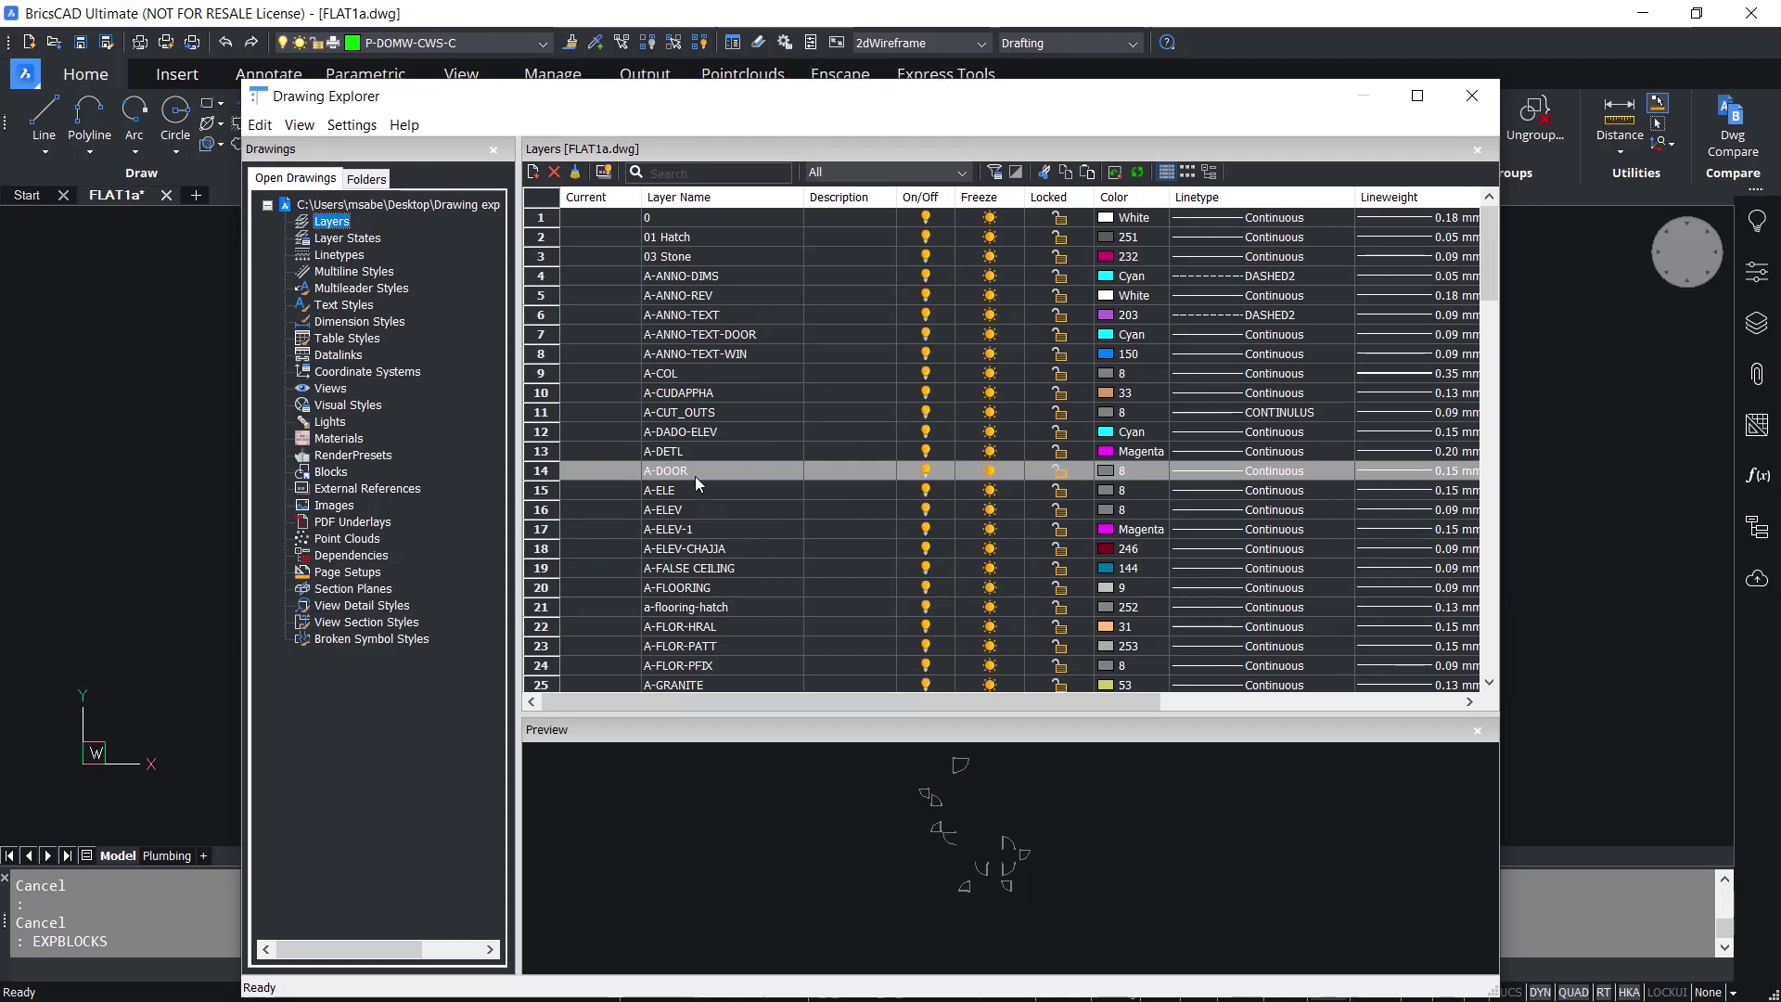
{"action": "left_click", "coordinate": [1152, 469]}
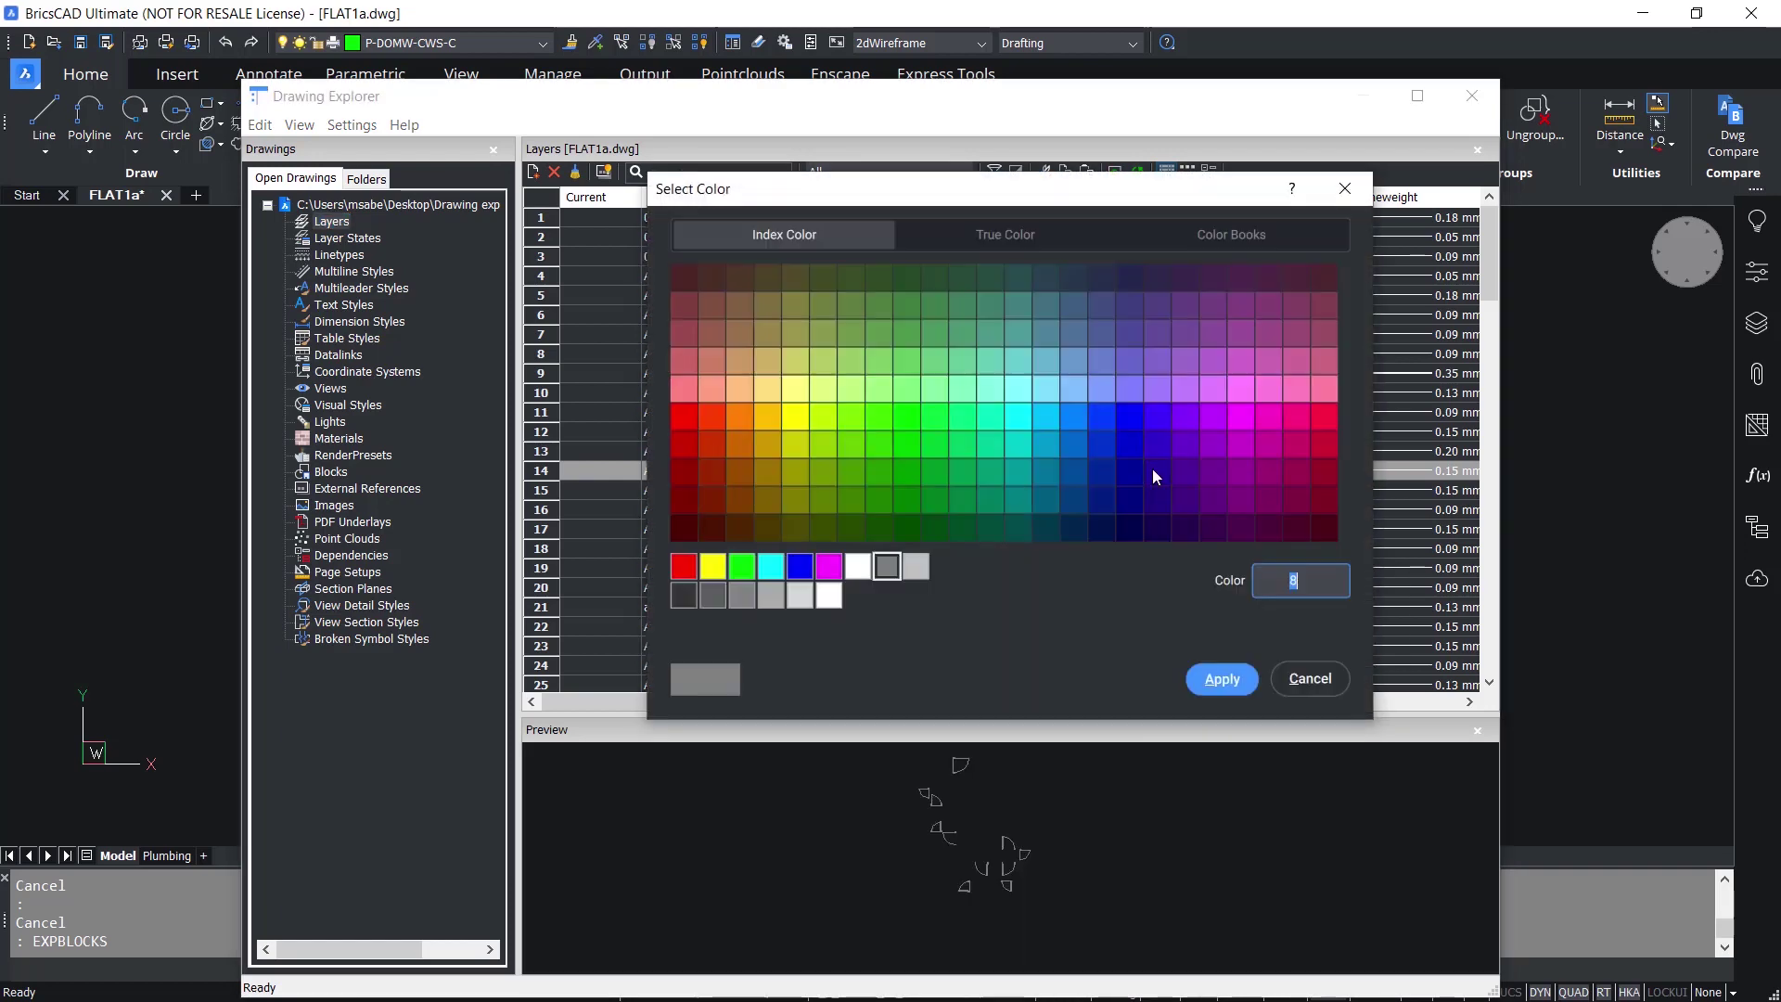
{"action": "left_click", "coordinate": [768, 416]}
{"action": "left_click", "coordinate": [1221, 679]}
Check the A-DOOR layer's linetype choices without changing them, and try its freeze and lock toggles.
{"action": "left_click", "coordinate": [1289, 470]}
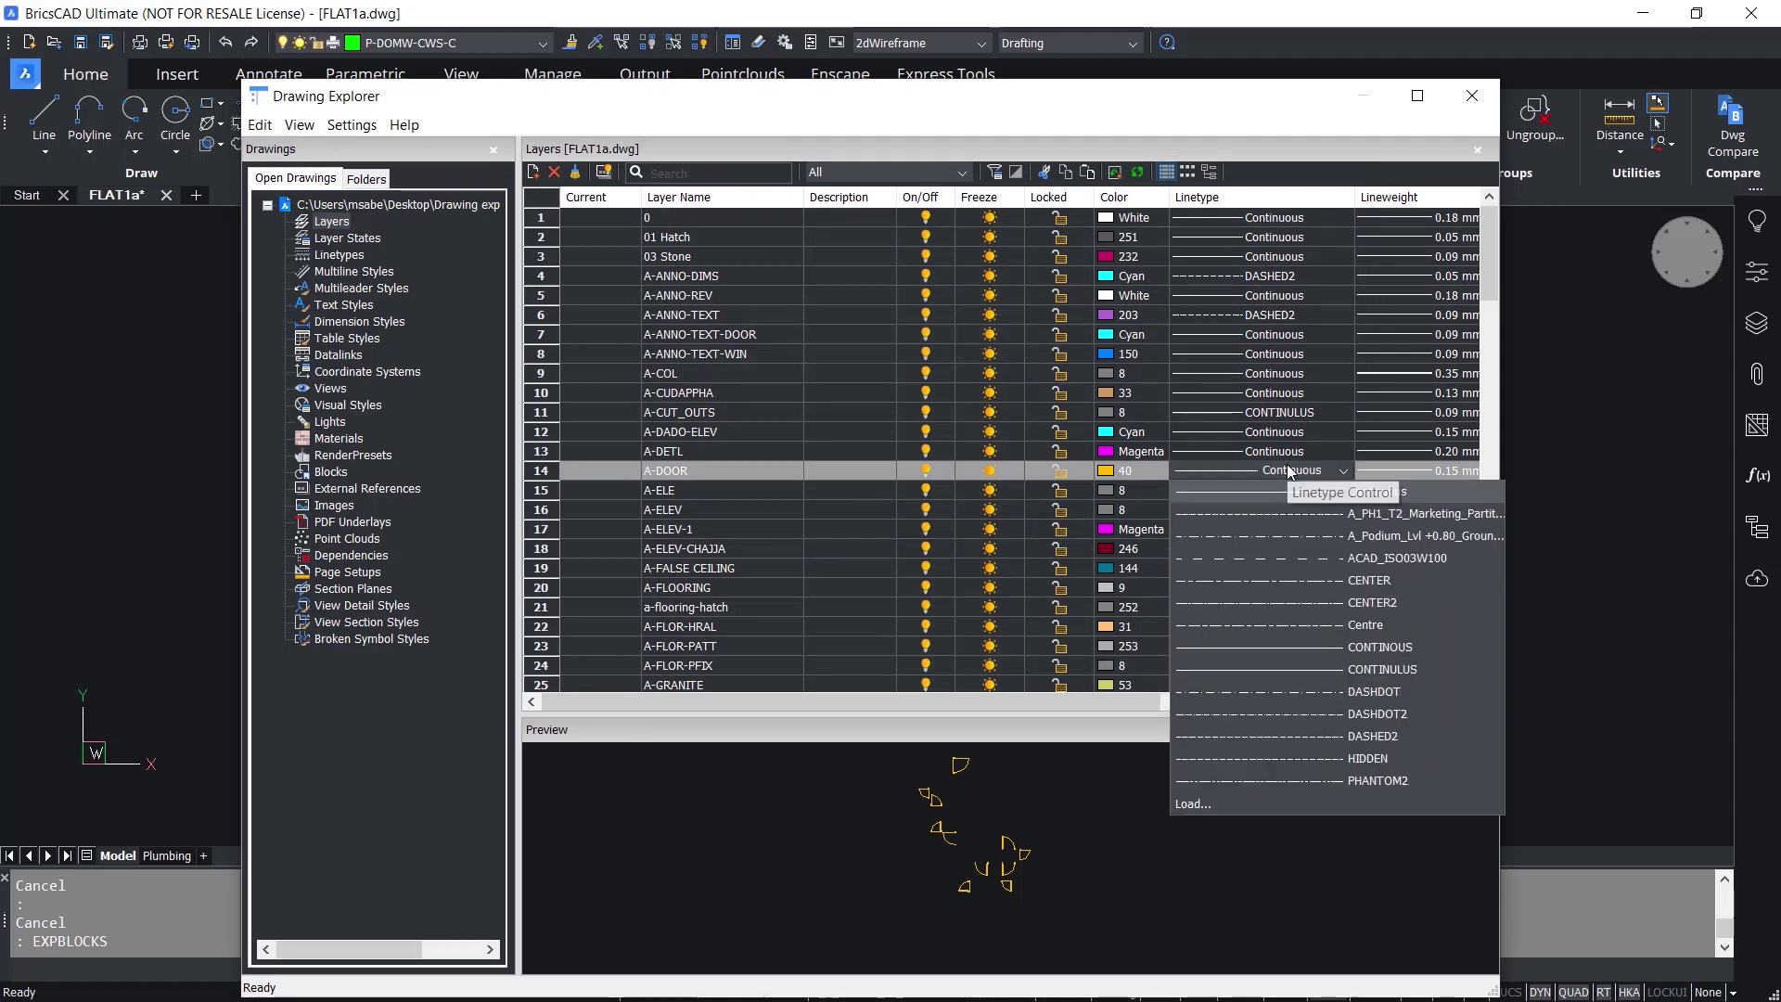
{"action": "left_click", "coordinate": [1289, 470]}
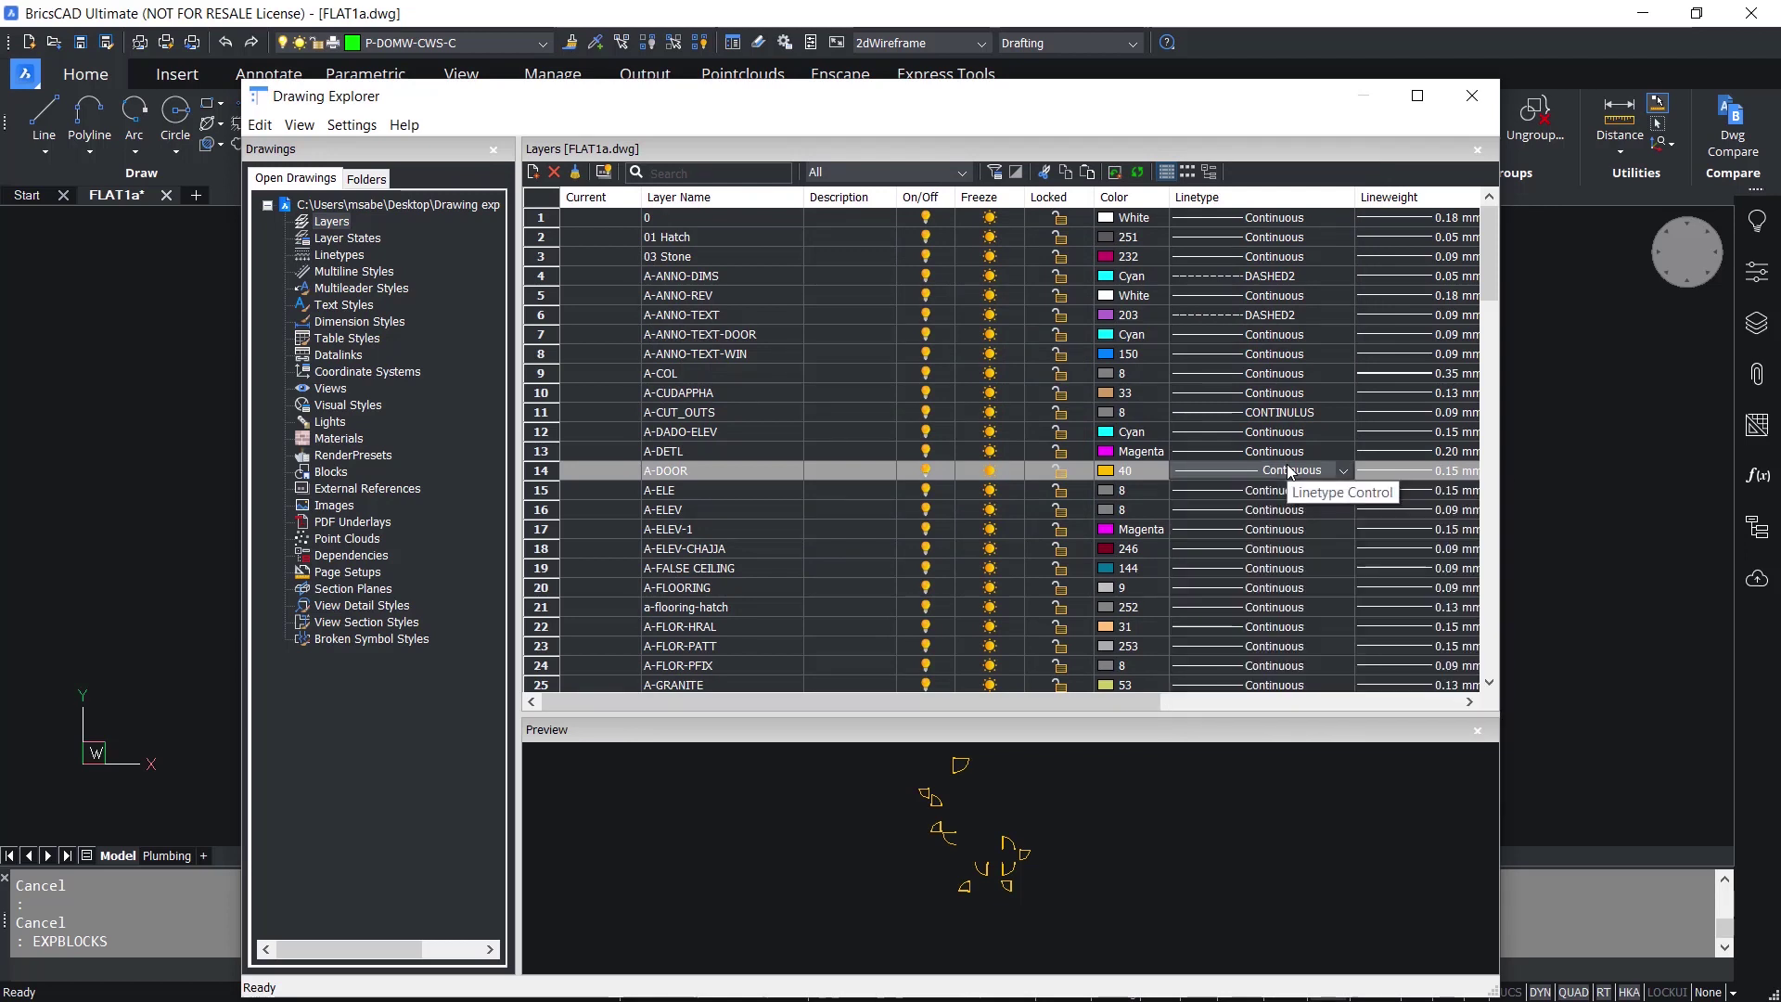
{"action": "left_click", "coordinate": [990, 471]}
{"action": "left_click", "coordinate": [990, 470]}
{"action": "left_click", "coordinate": [1059, 473]}
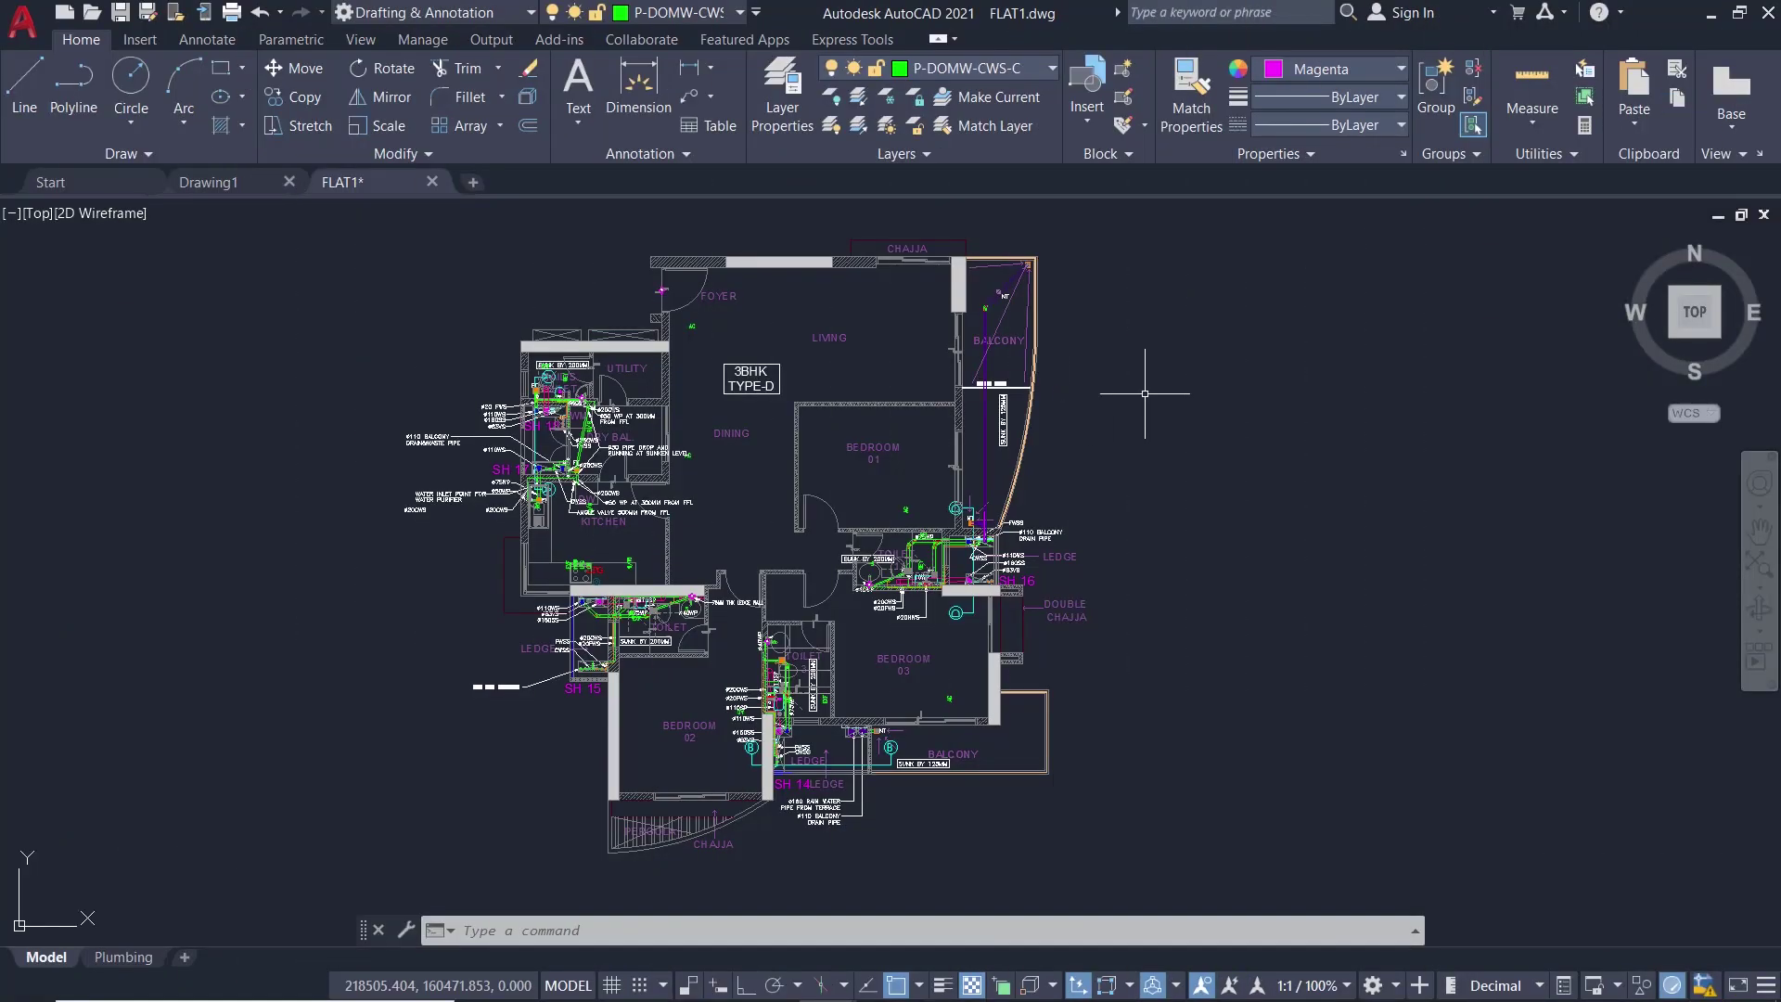
Switch to AutoCAD's FLAT1 drawing and try another color for the A-DOOR layer in the Layer Properties Manager.
{"action": "left_click", "coordinate": [777, 103]}
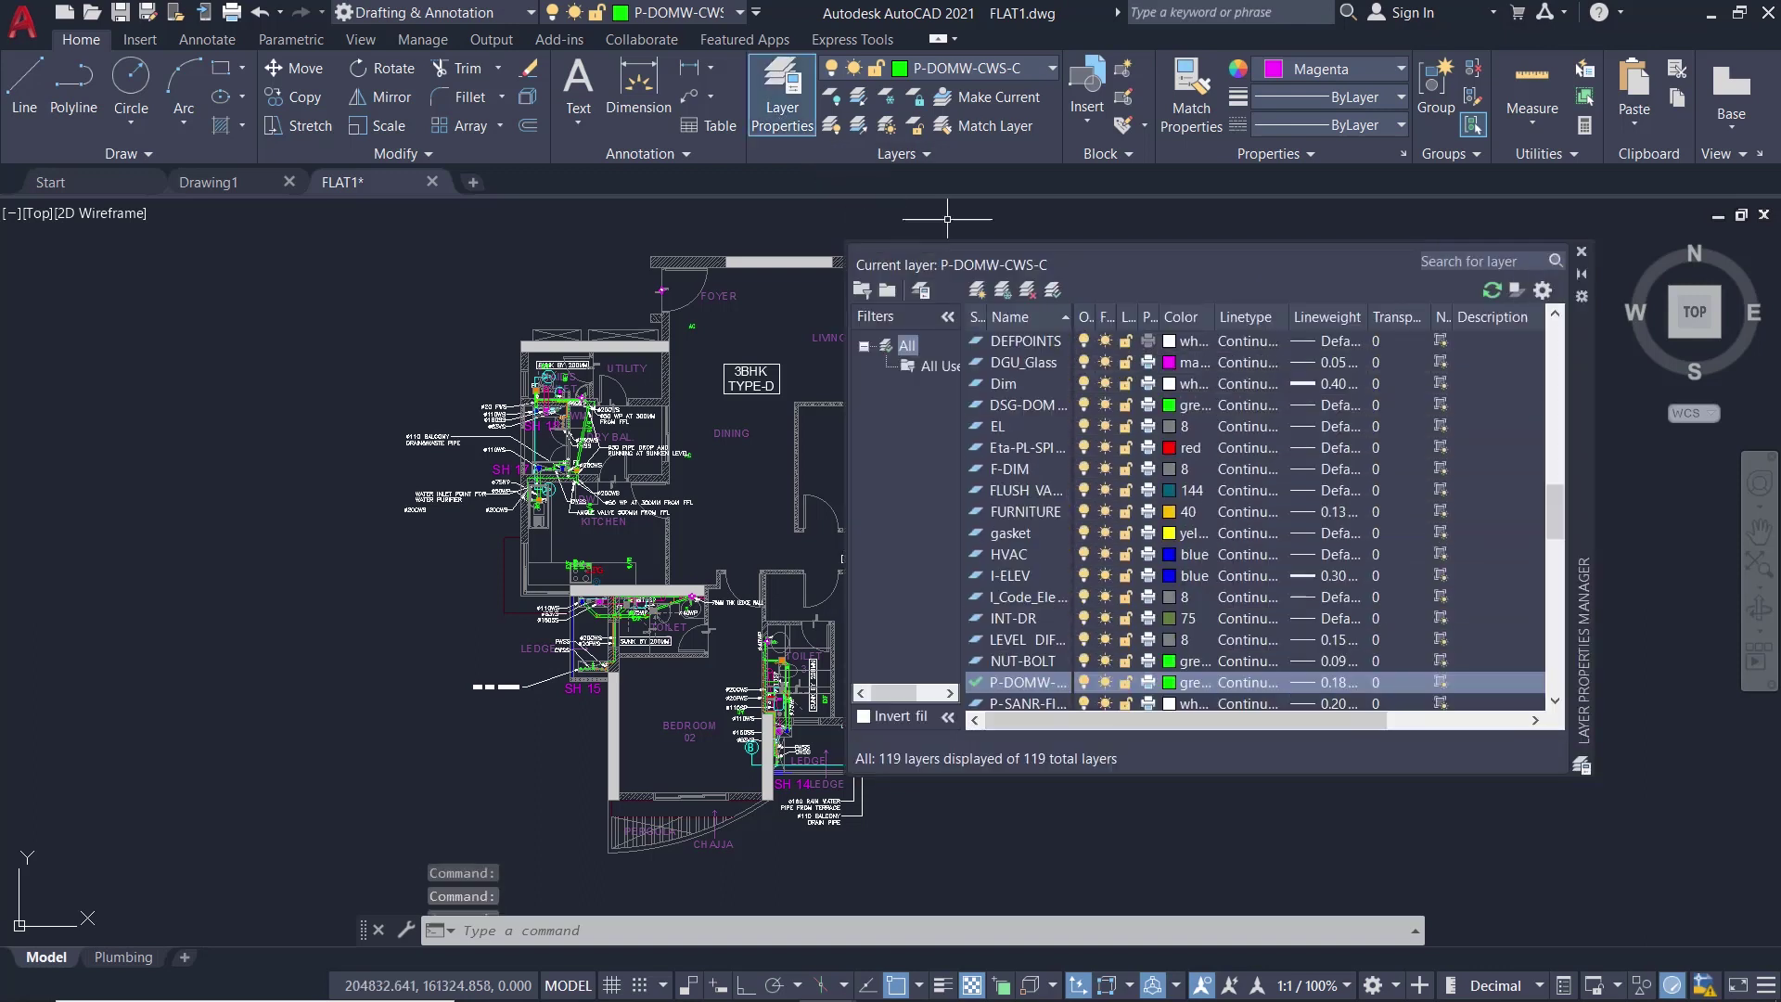
{"action": "scroll", "coordinate": [1195, 593], "scroll_direction": "up", "scroll_amount": 15}
{"action": "left_click", "coordinate": [1171, 497]}
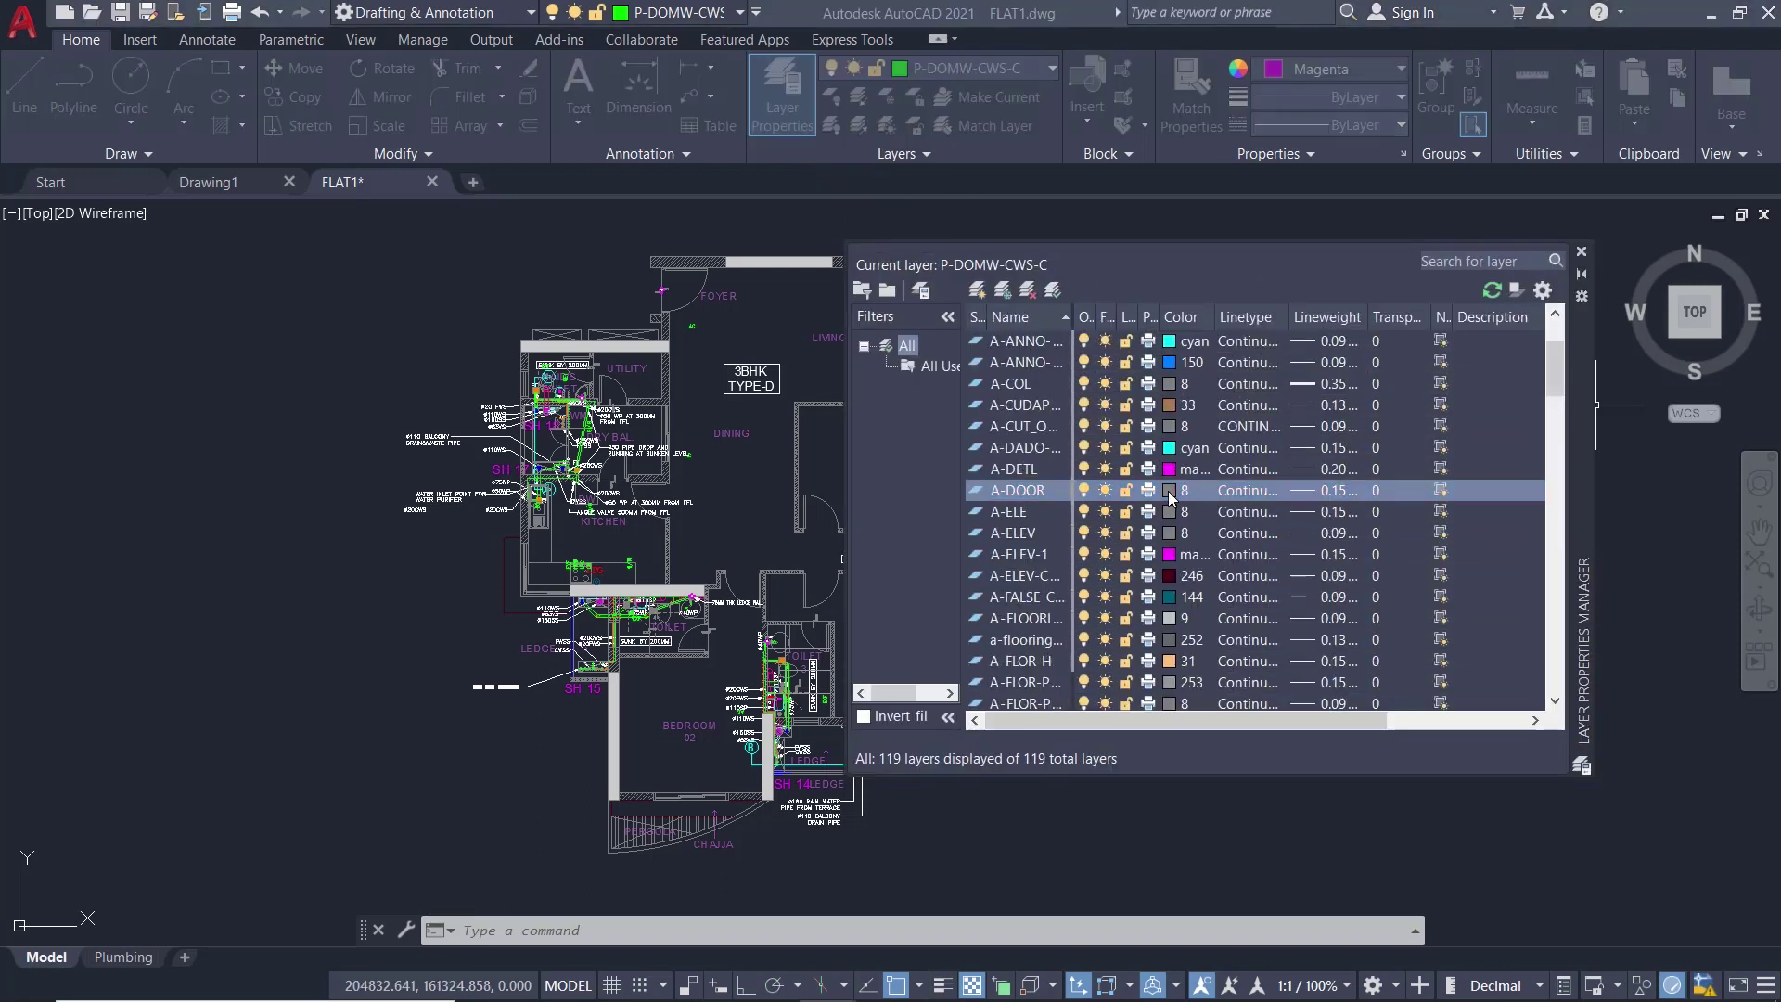
{"action": "left_click", "coordinate": [1170, 497]}
{"action": "left_click", "coordinate": [744, 455]}
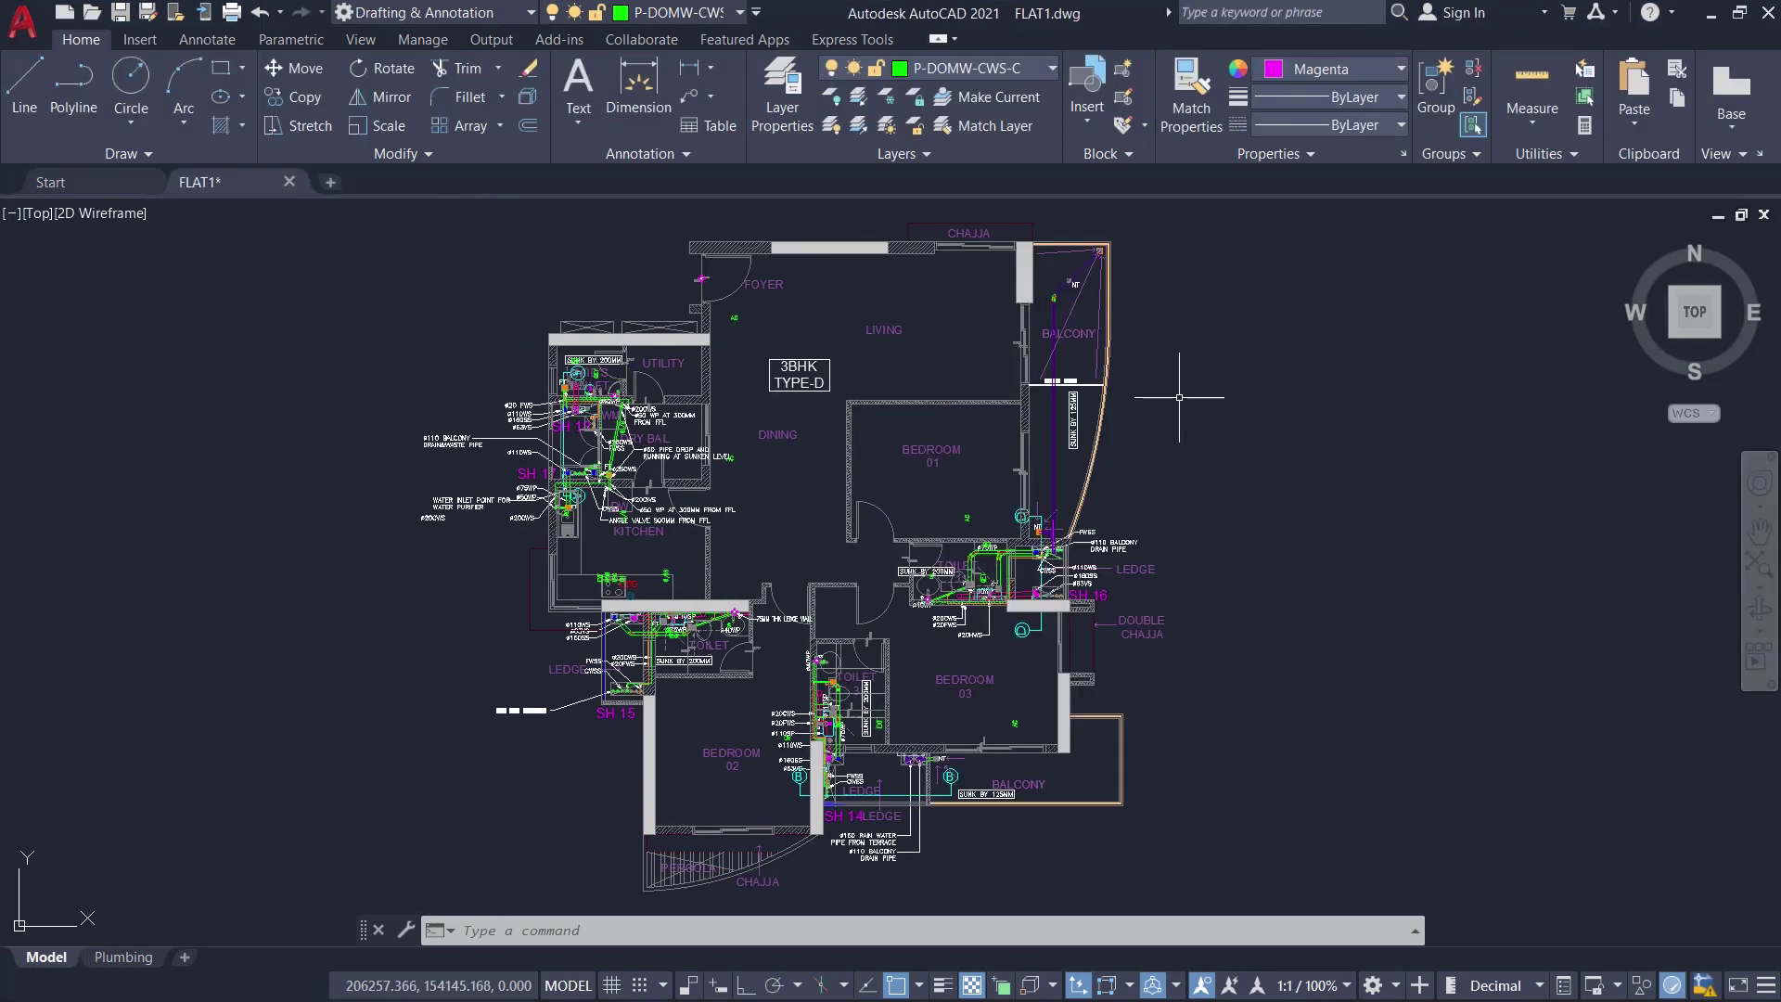
Isolate the A-DOOR layer with the LayerWalk tool to view its objects and exit the tool.
{"action": "left_click", "coordinate": [926, 148]}
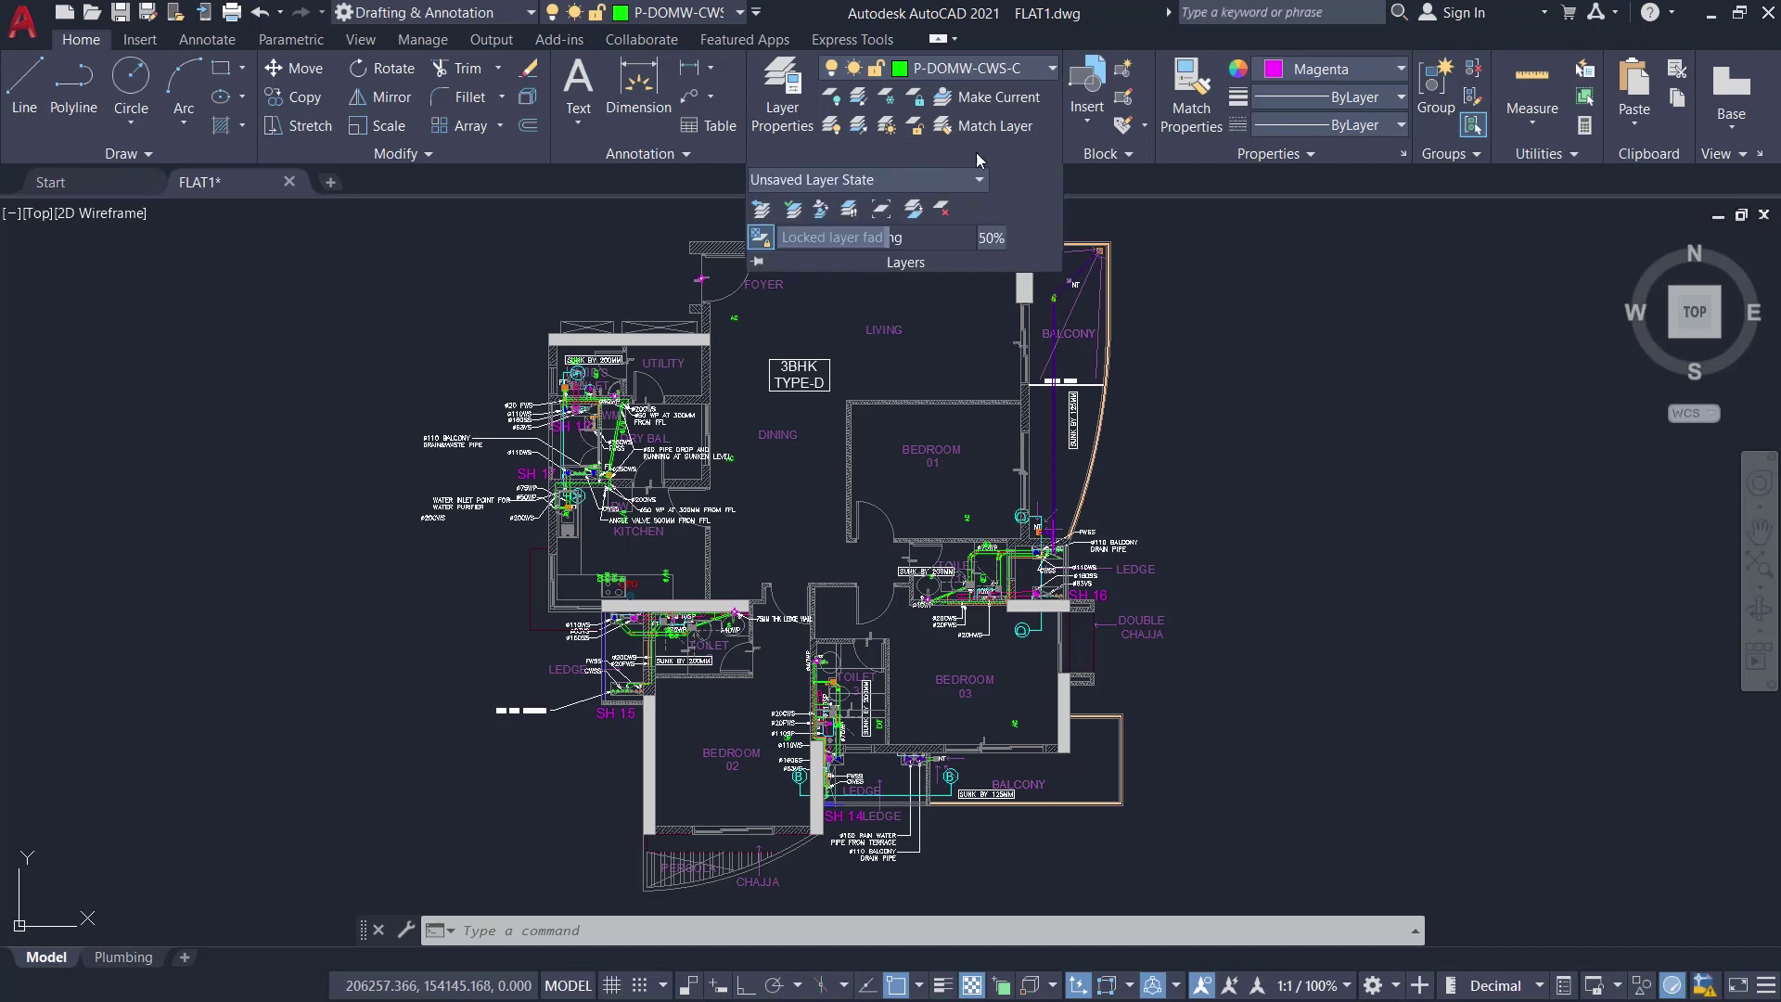
{"action": "left_click", "coordinate": [848, 209]}
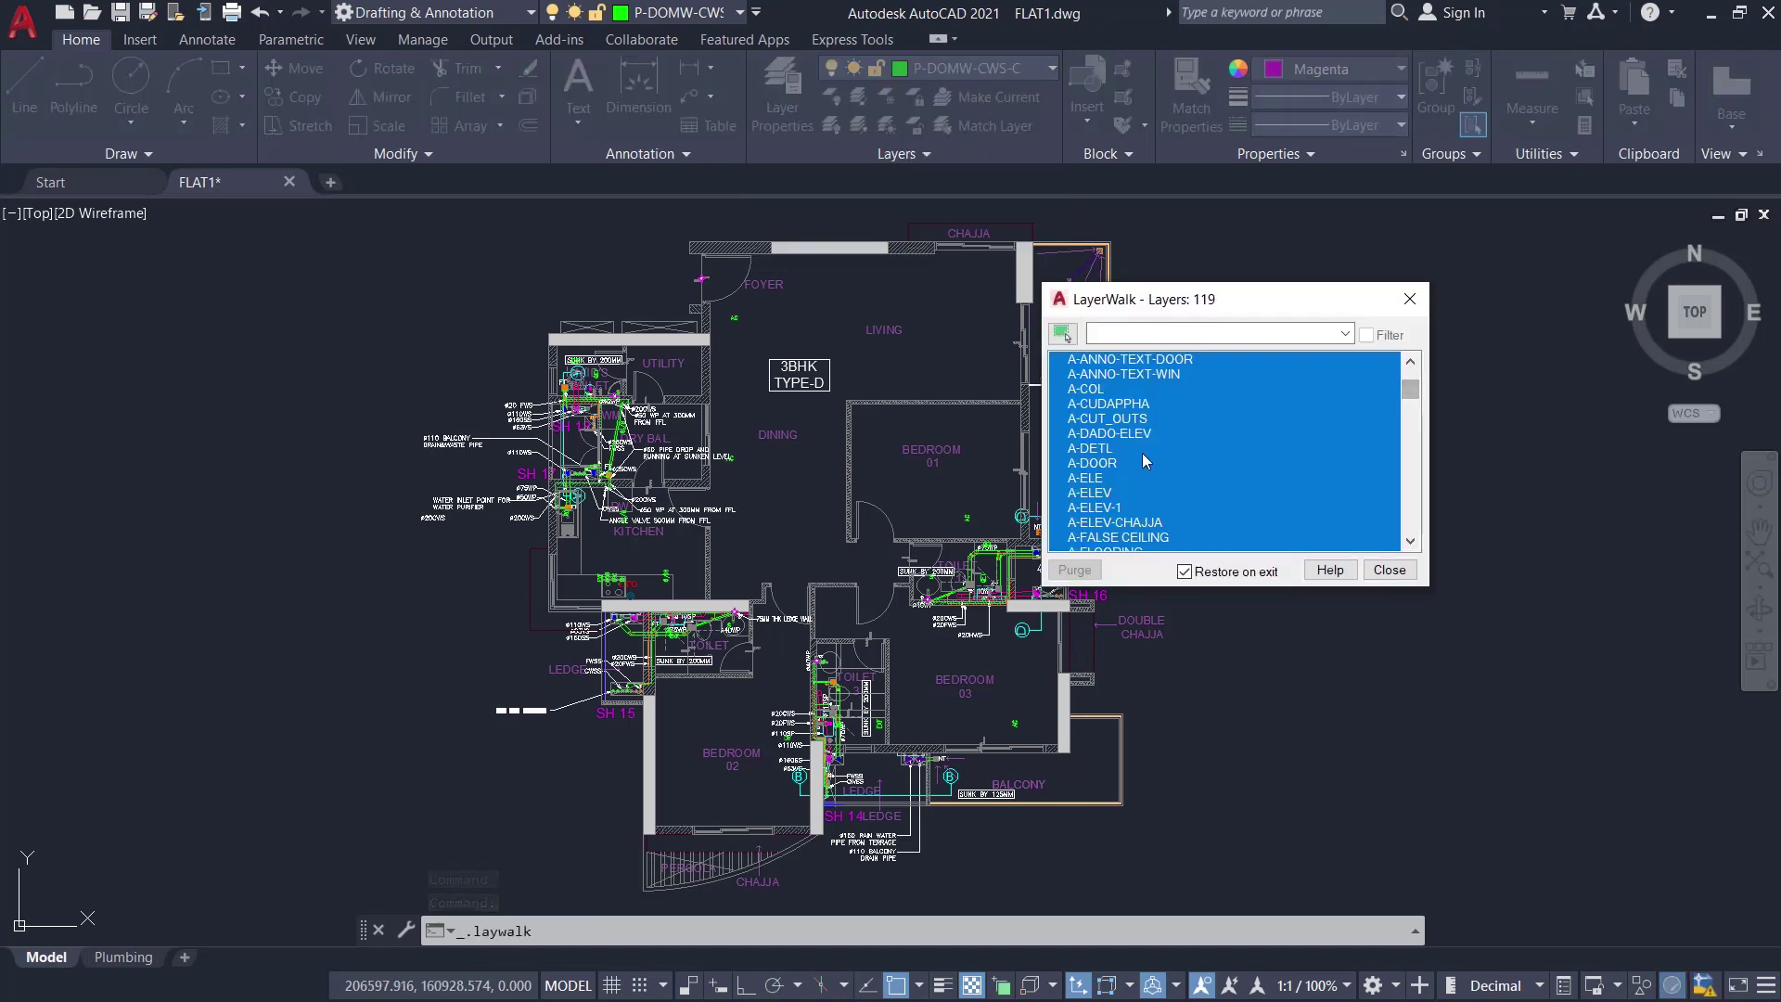
{"action": "left_click", "coordinate": [1090, 464]}
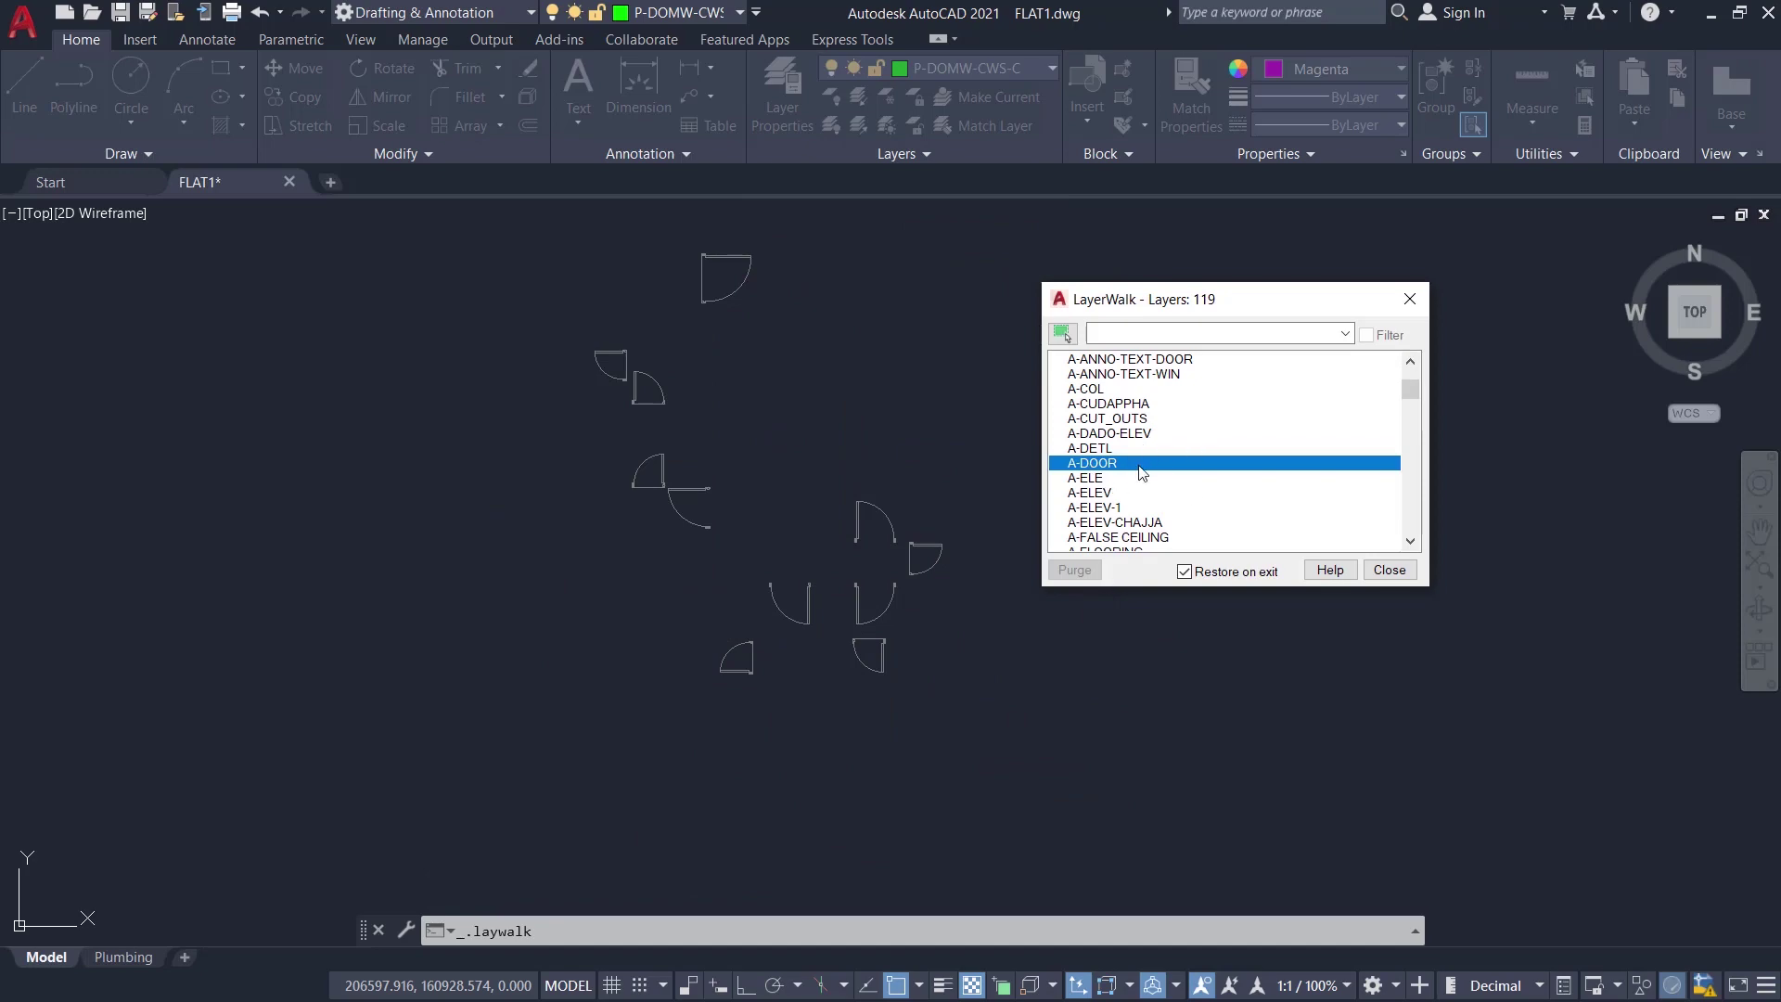
{"action": "key", "text": "Escape"}
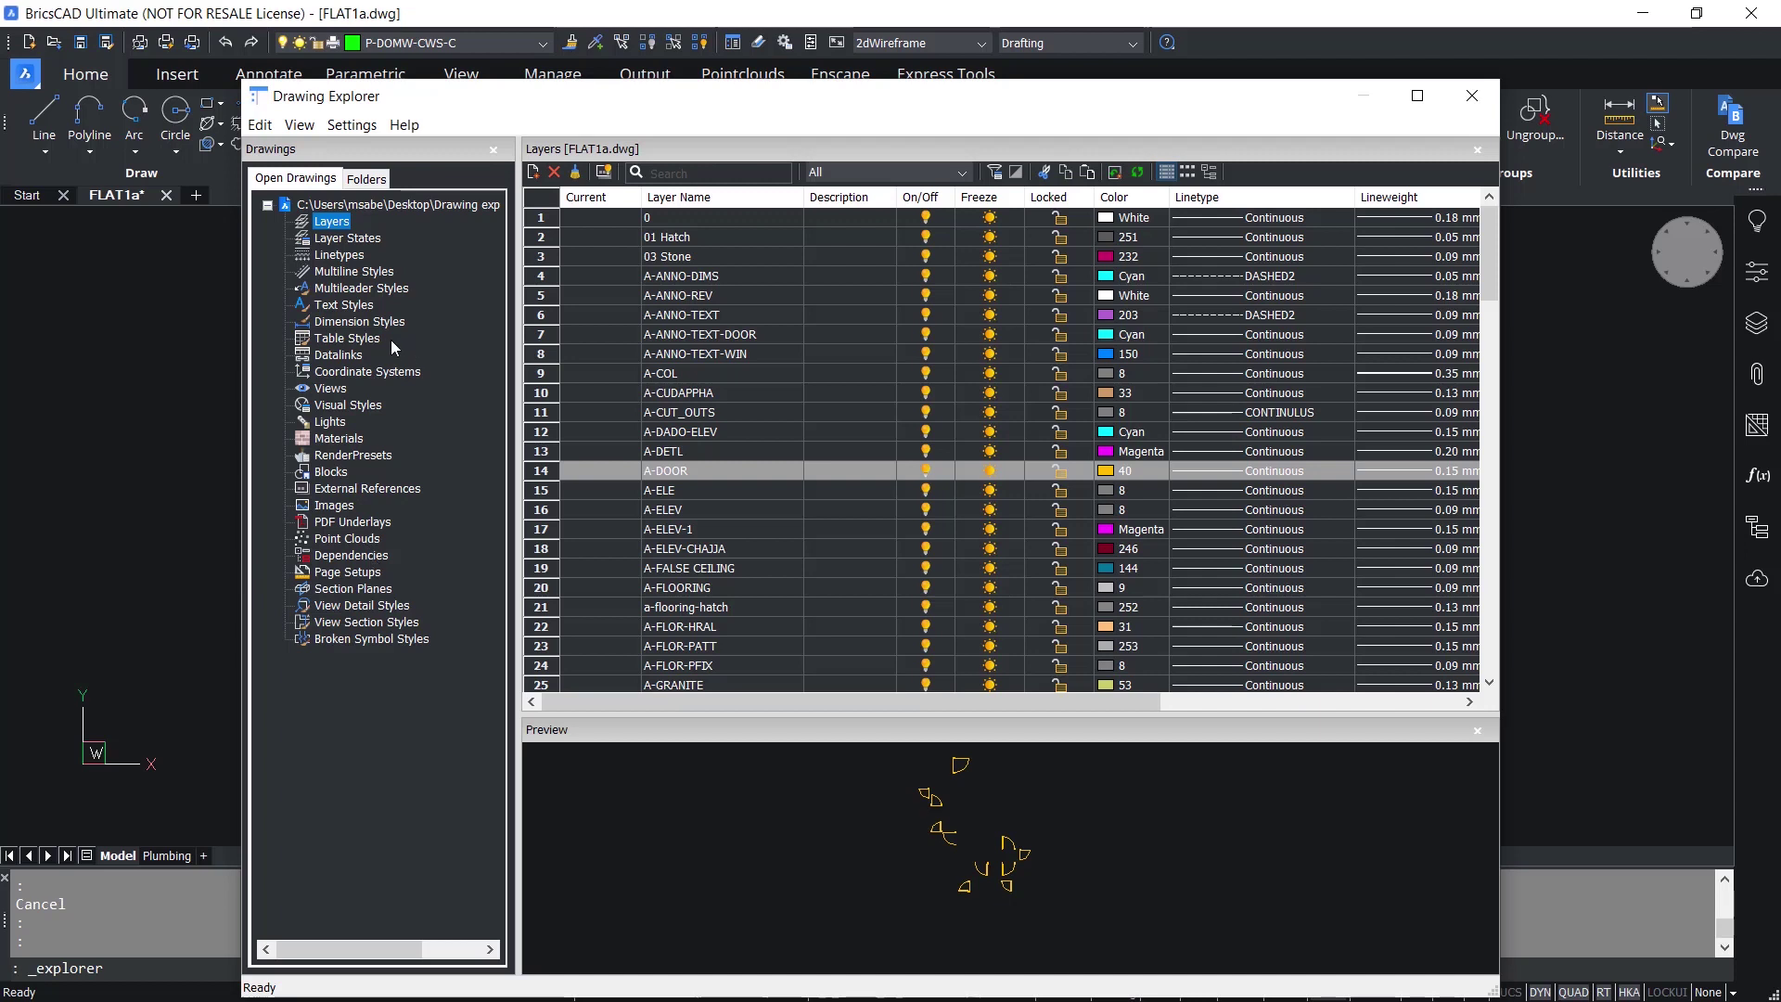
In BricsCAD's Drawing Explorer, create a text style named My Style in FLAT1a with the Top Secret Stamp font.
{"action": "left_click", "coordinate": [357, 305]}
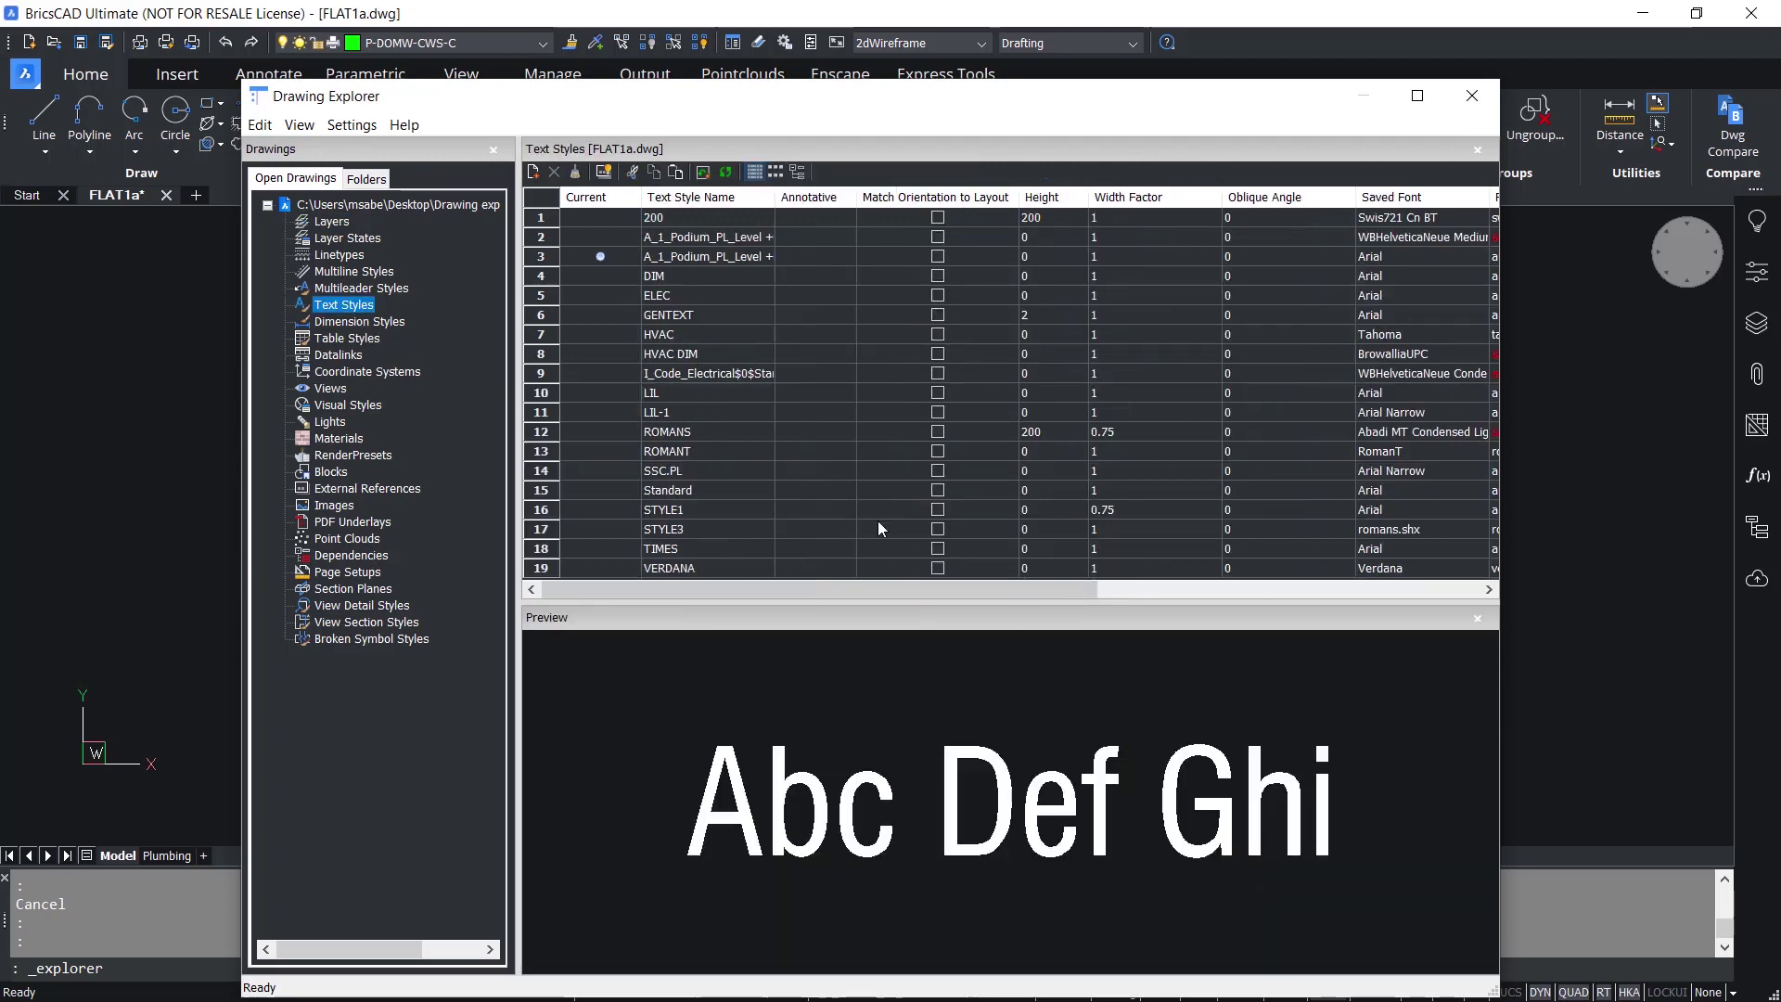
{"action": "left_click", "coordinate": [534, 174]}
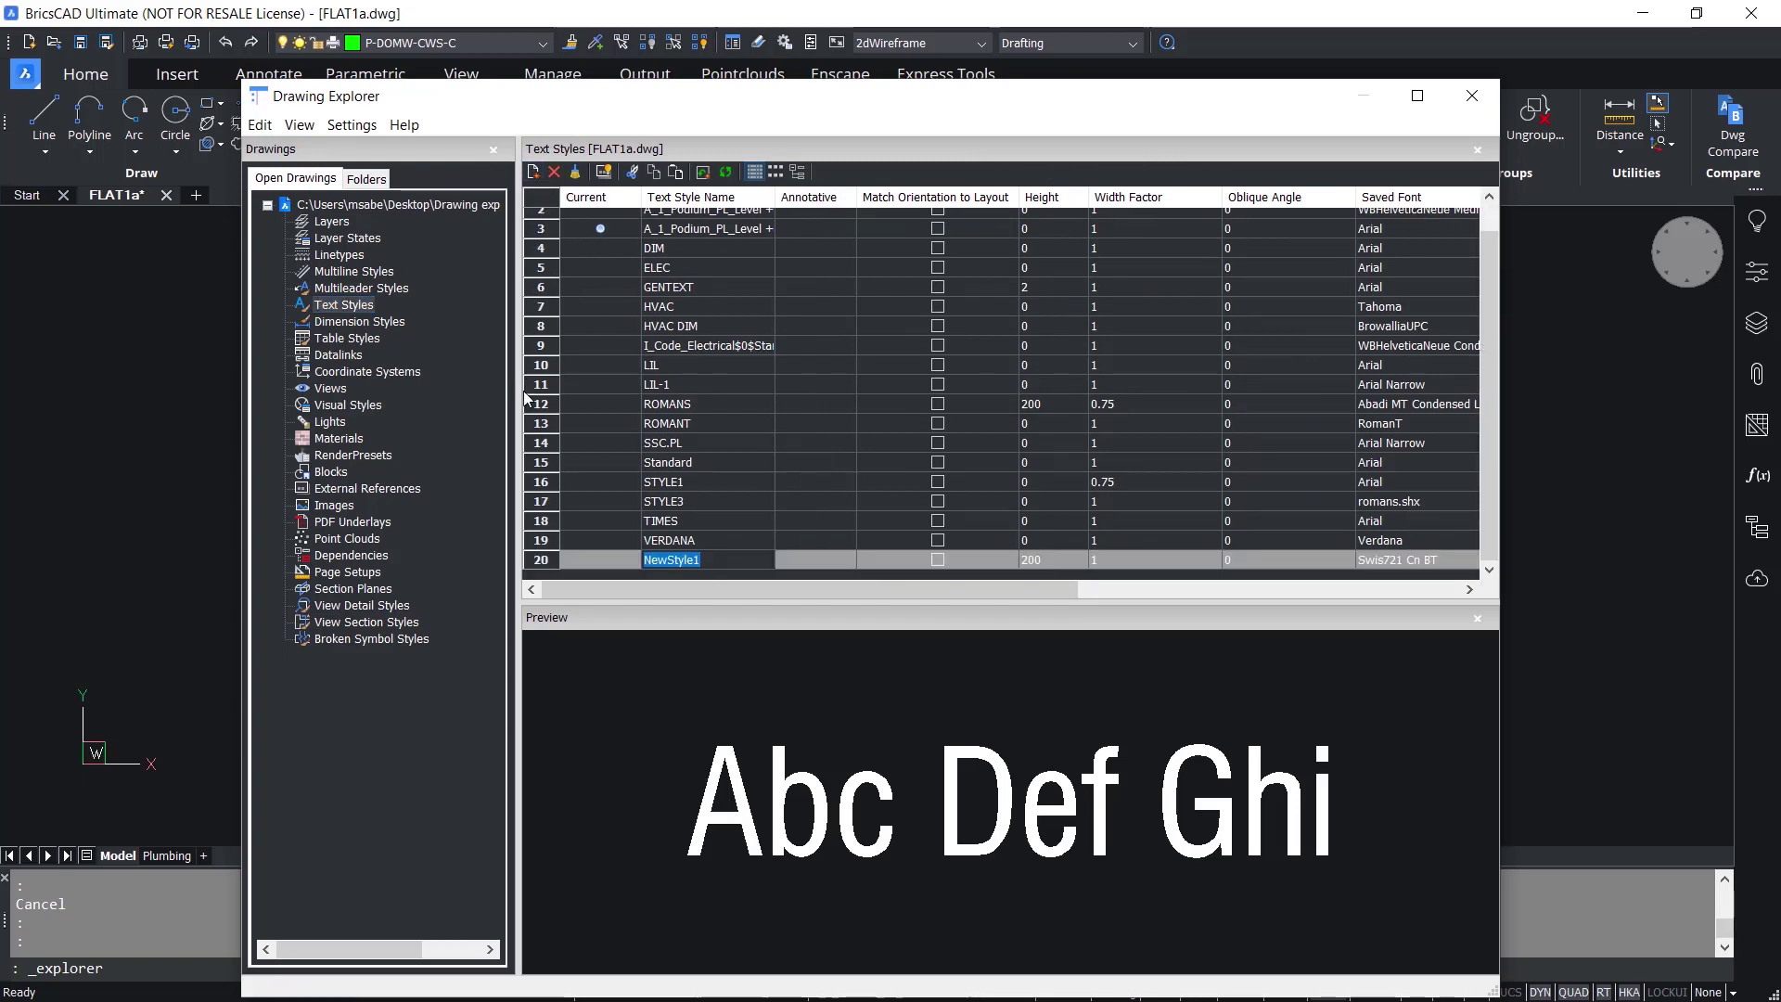
{"action": "type", "text": "My Style"}
{"action": "key", "text": "Return"}
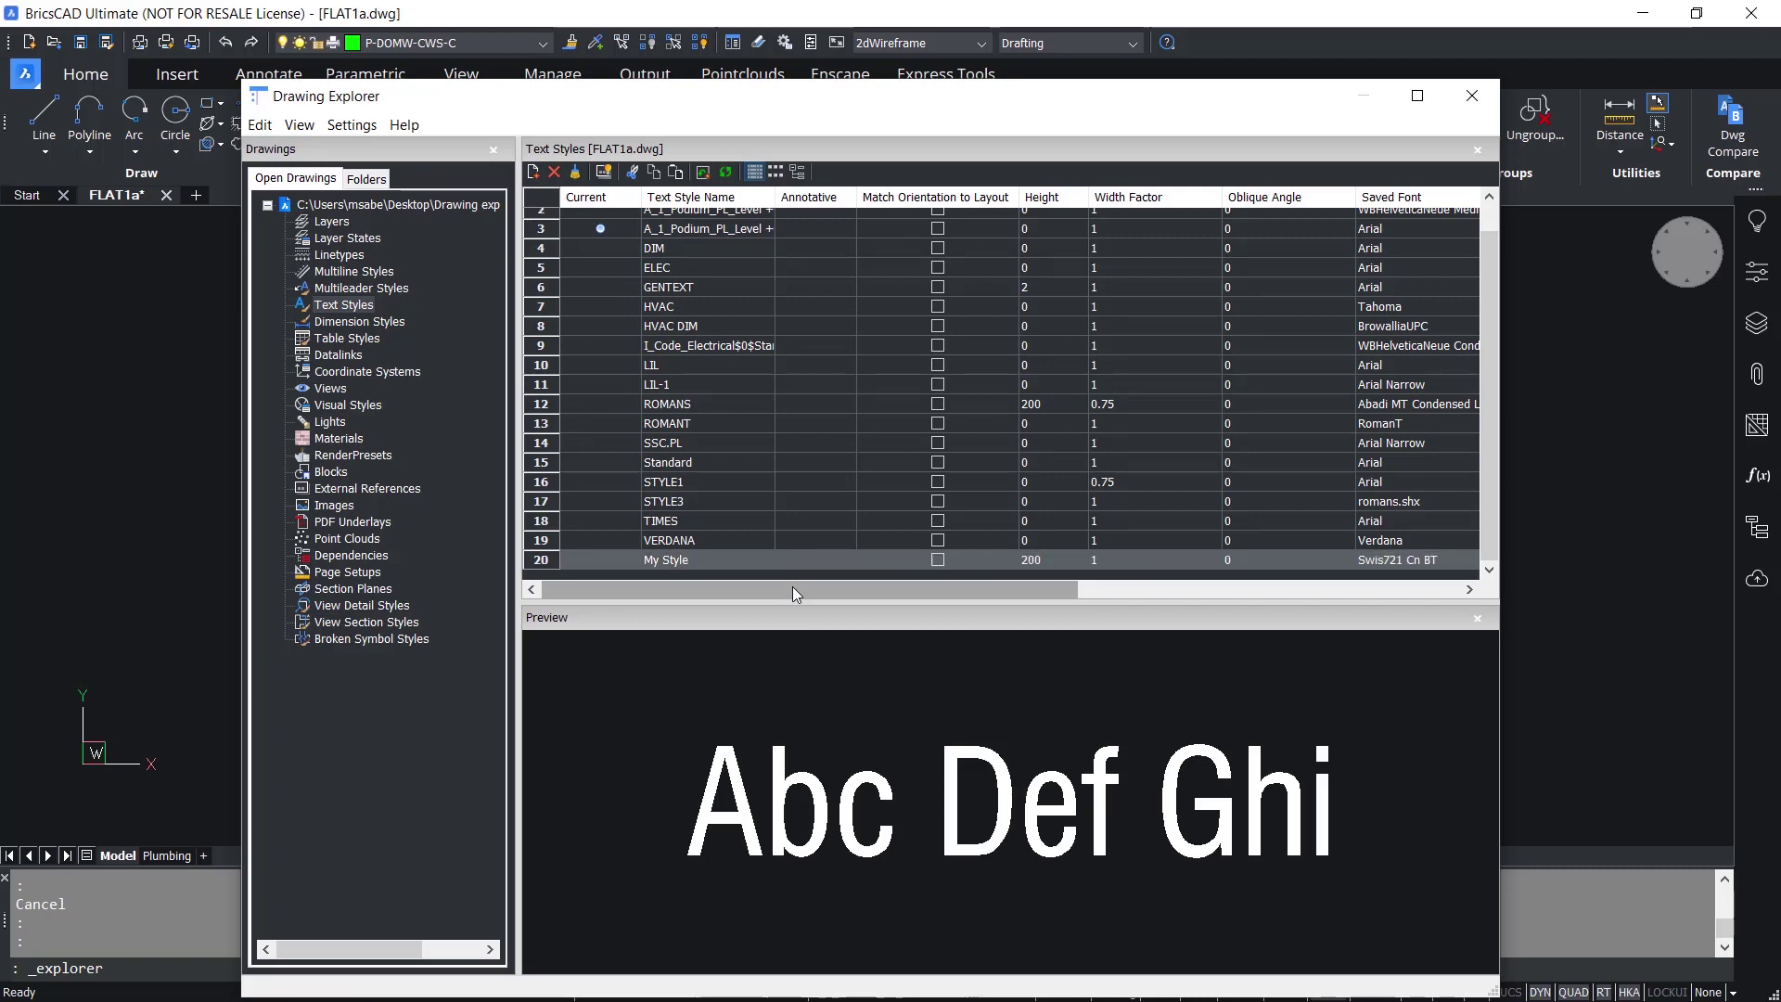
{"action": "left_click", "coordinate": [1421, 558]}
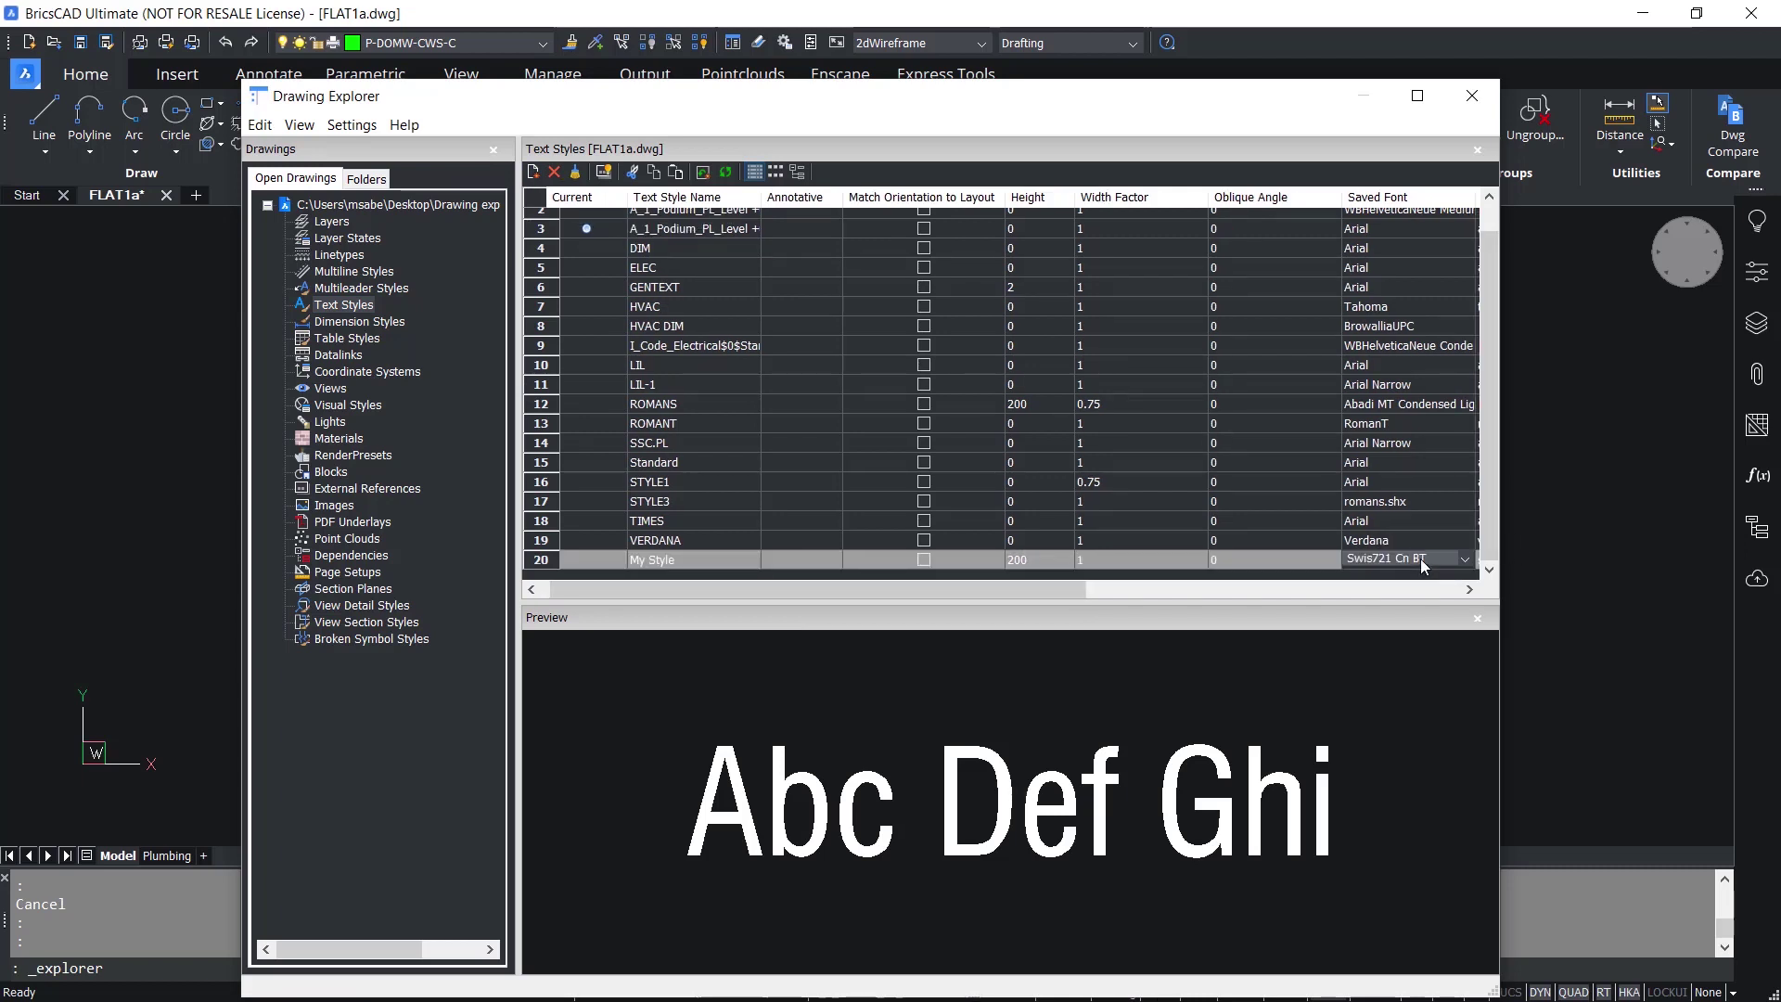
{"action": "left_click", "coordinate": [1421, 558]}
{"action": "left_click", "coordinate": [1484, 902]}
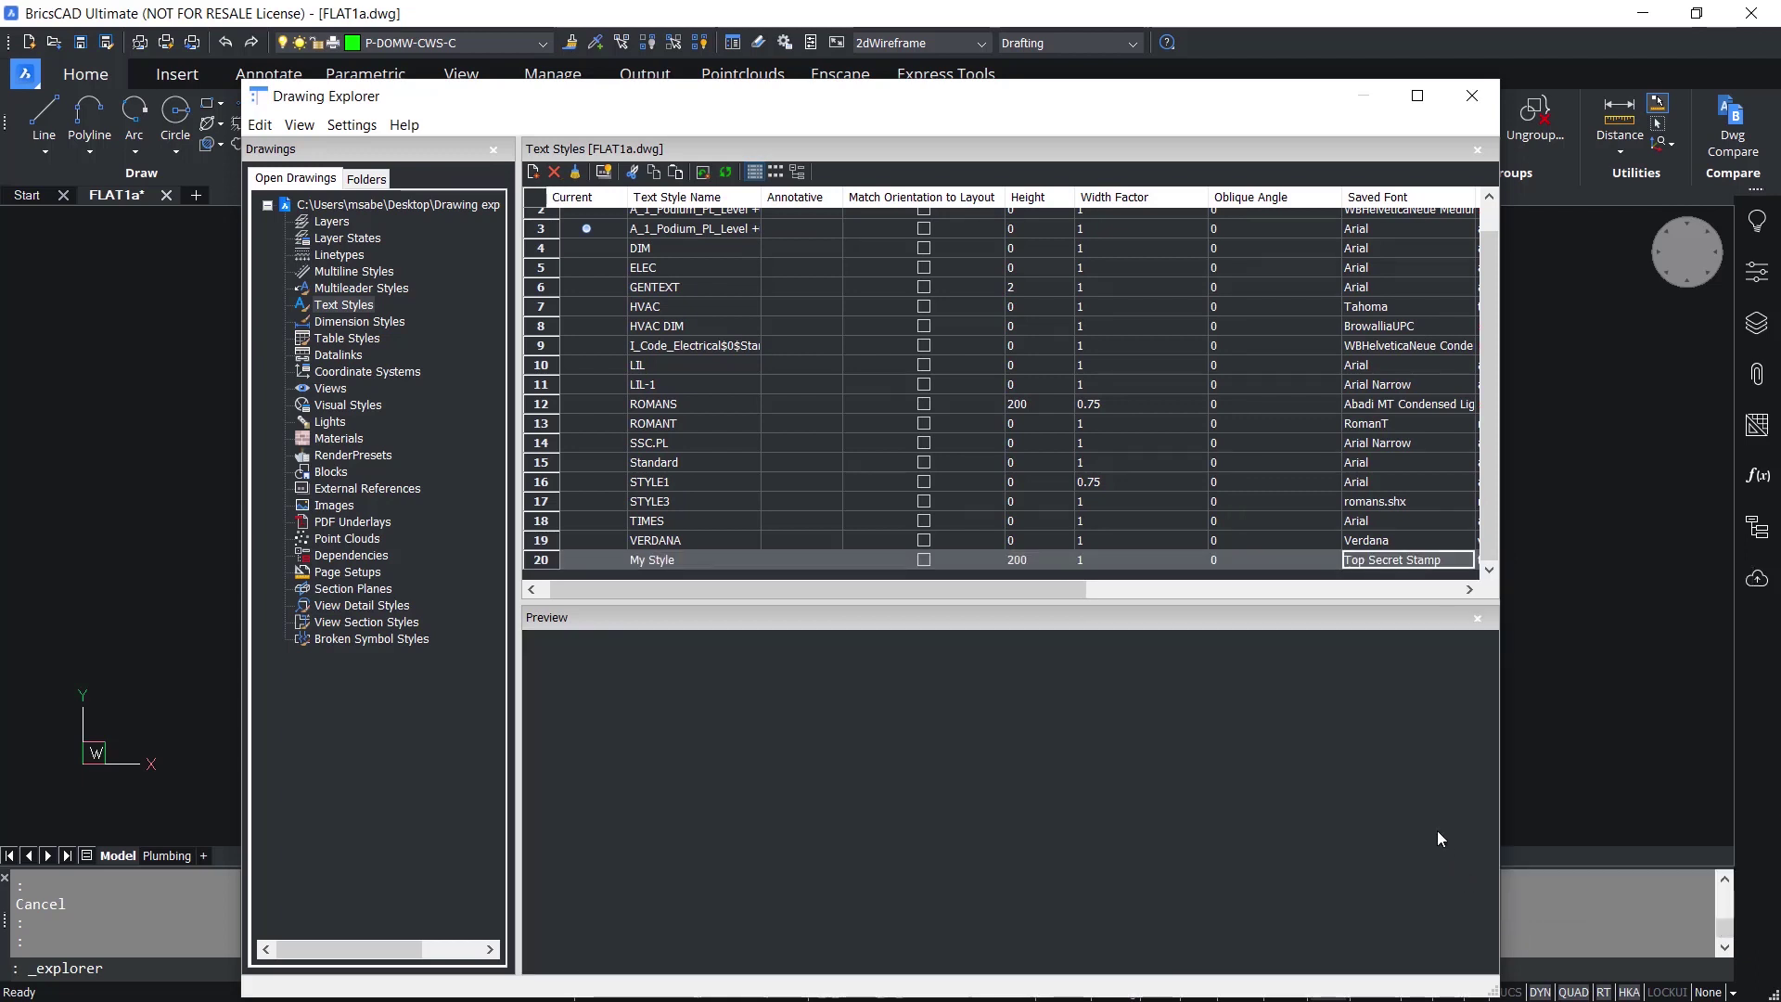
Copy the My Style text style from FLAT1a and close the Drawing Explorer.
{"action": "right_click", "coordinate": [624, 558]}
{"action": "left_click", "coordinate": [674, 665]}
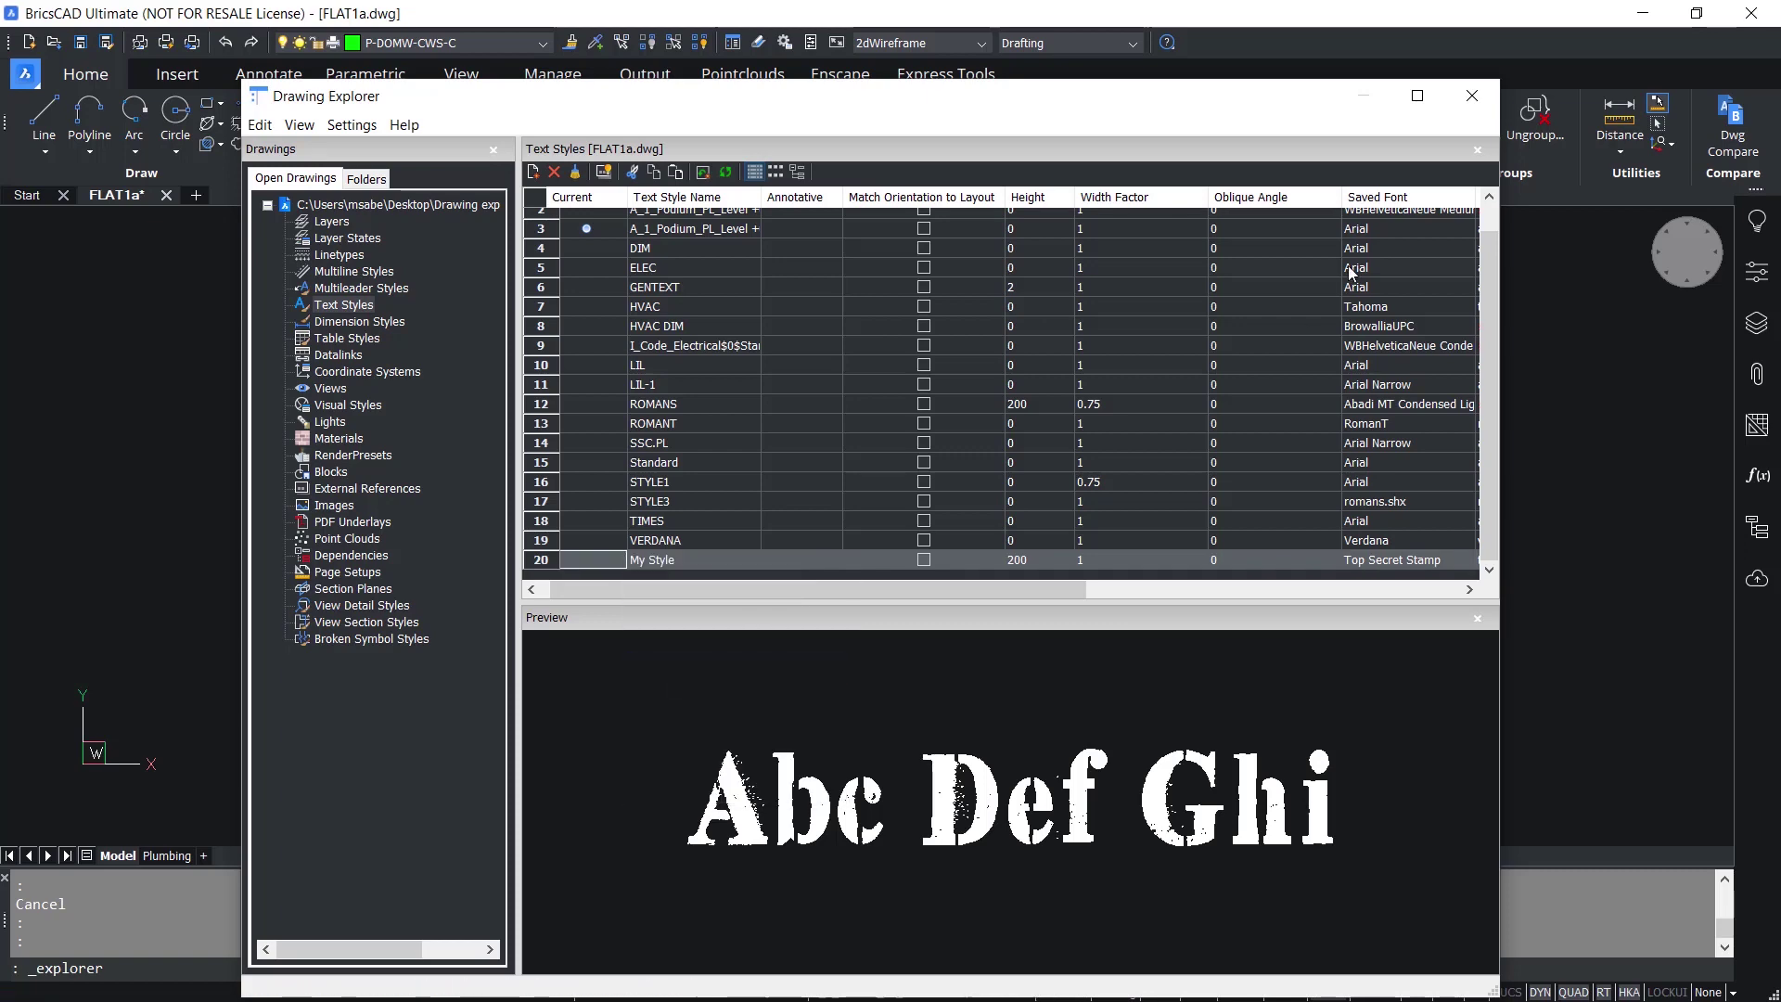
{"action": "left_click", "coordinate": [1490, 108]}
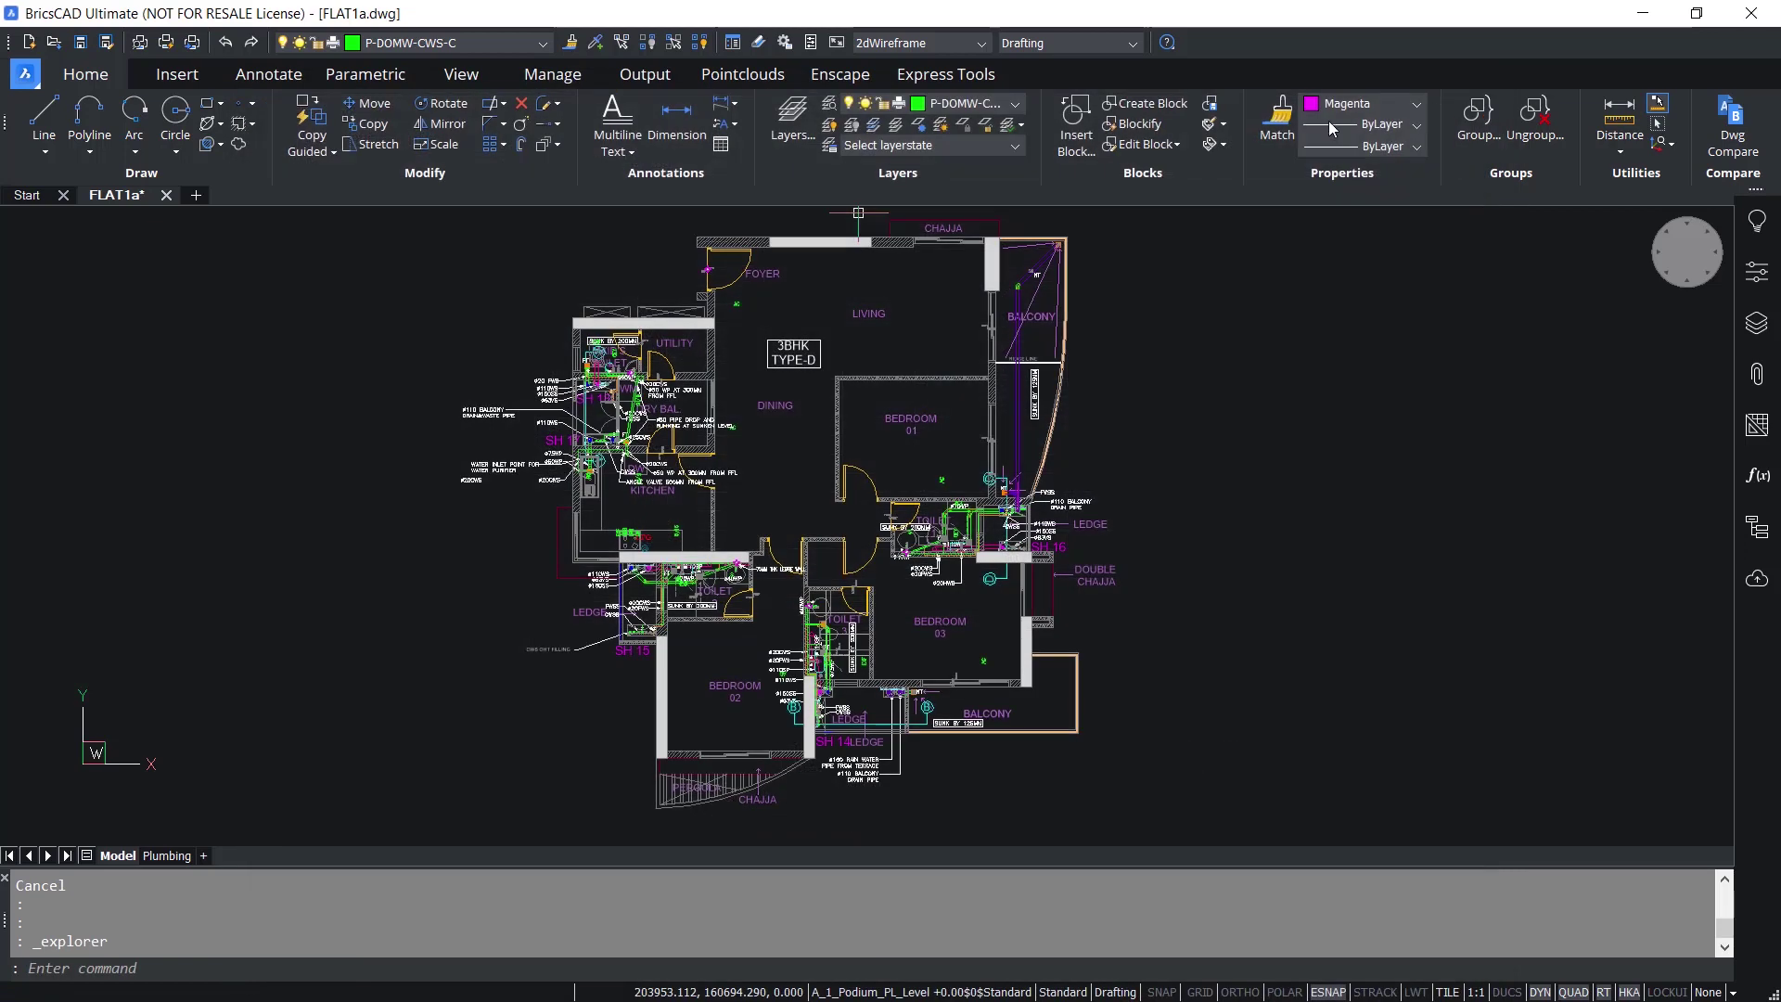
Start a new drawing, paste the copied My Style into its text styles through the Drawing Explorer and close the explorer.
{"action": "left_click", "coordinate": [207, 196]}
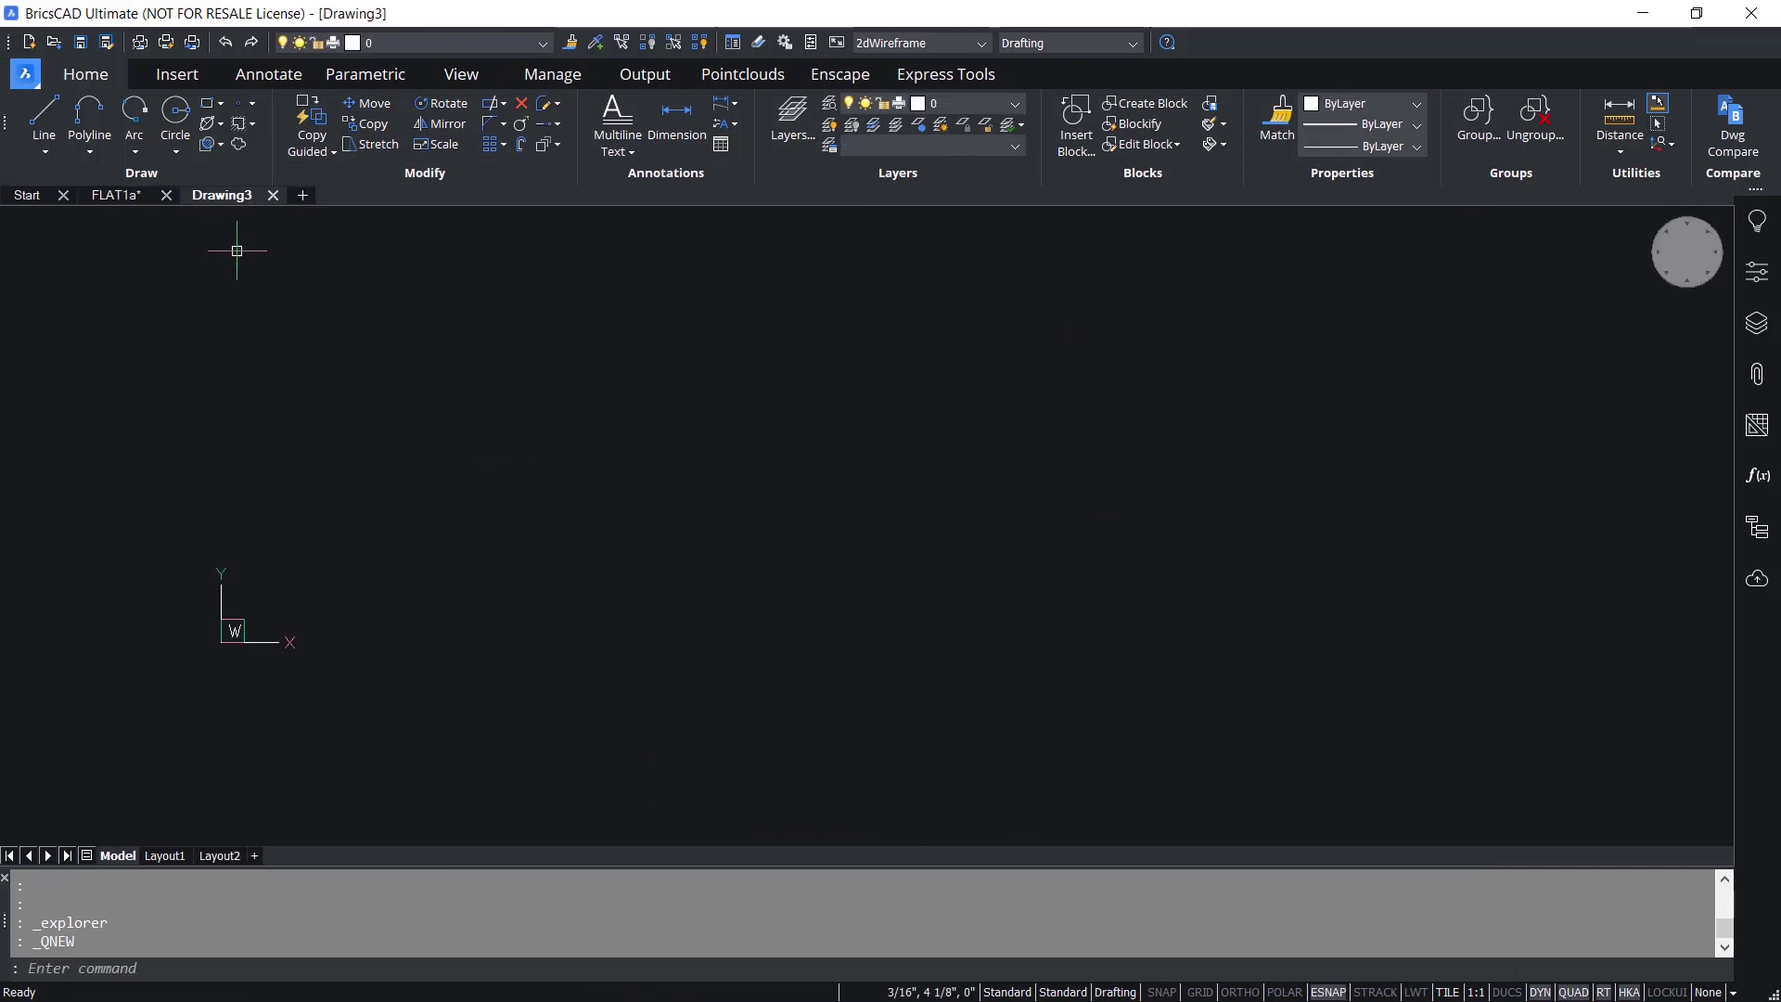
{"action": "mouse_move", "coordinate": [798, 486]}
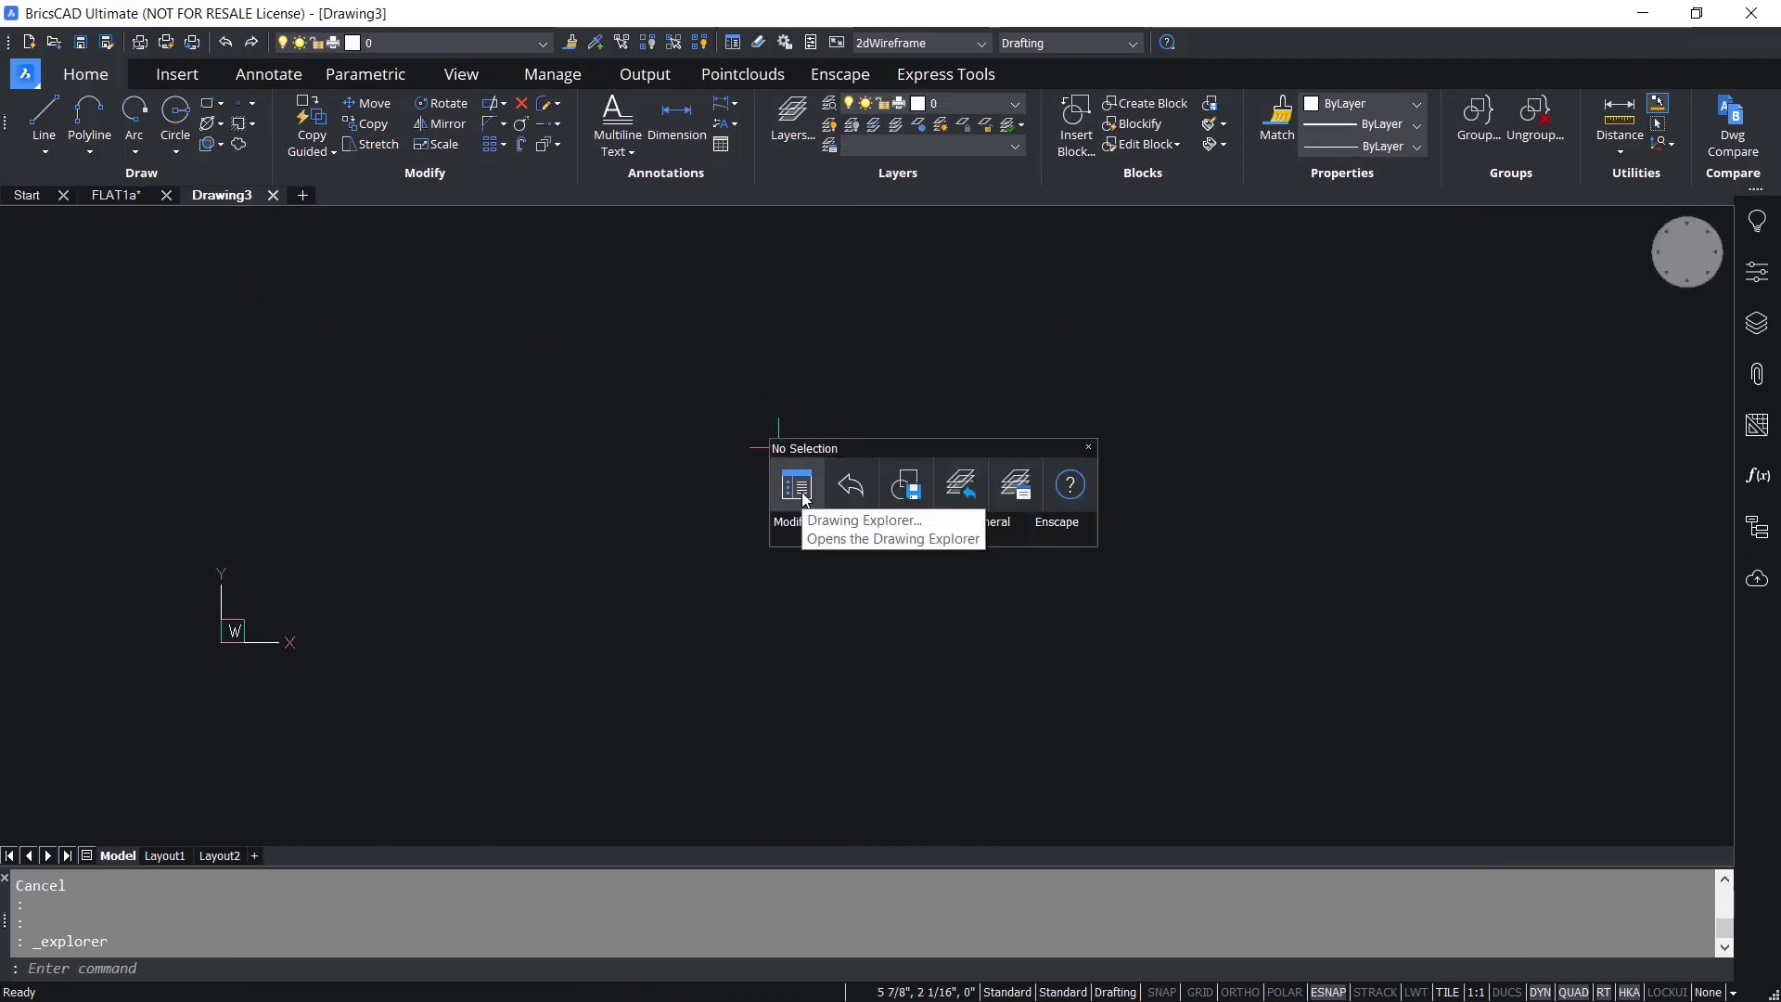
{"action": "left_click", "coordinate": [797, 486]}
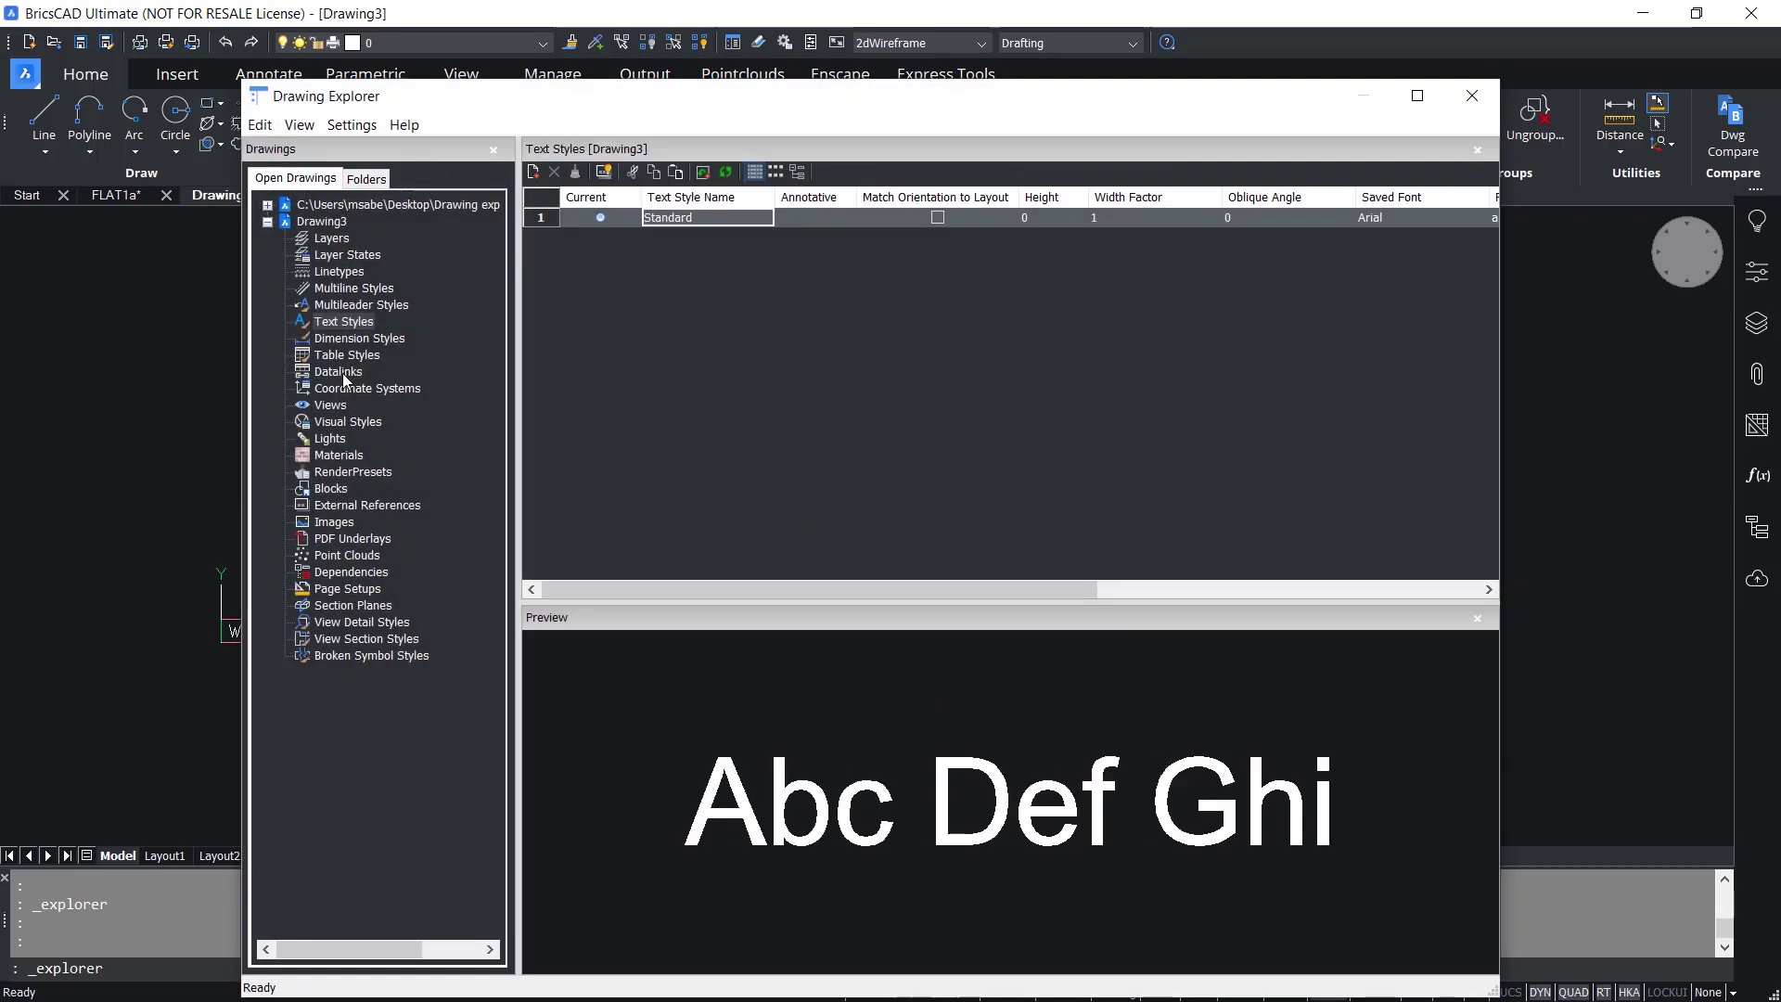
{"action": "left_click", "coordinate": [344, 321]}
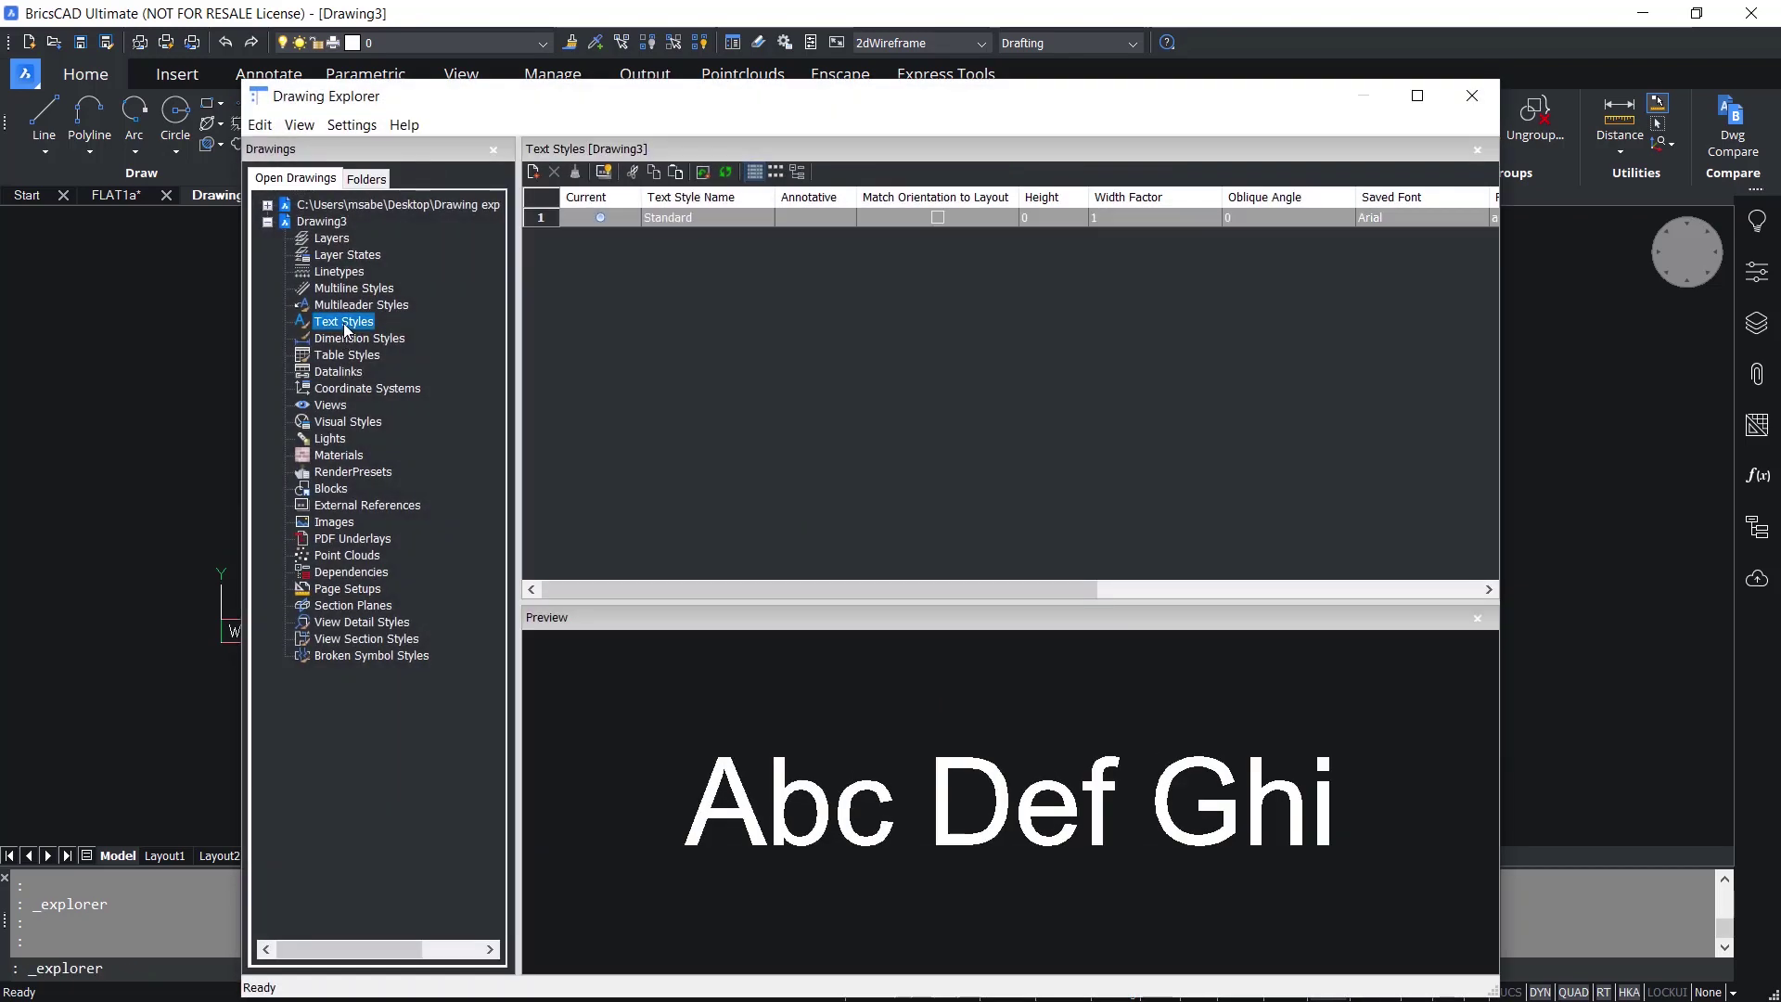
{"action": "left_click", "coordinate": [675, 173]}
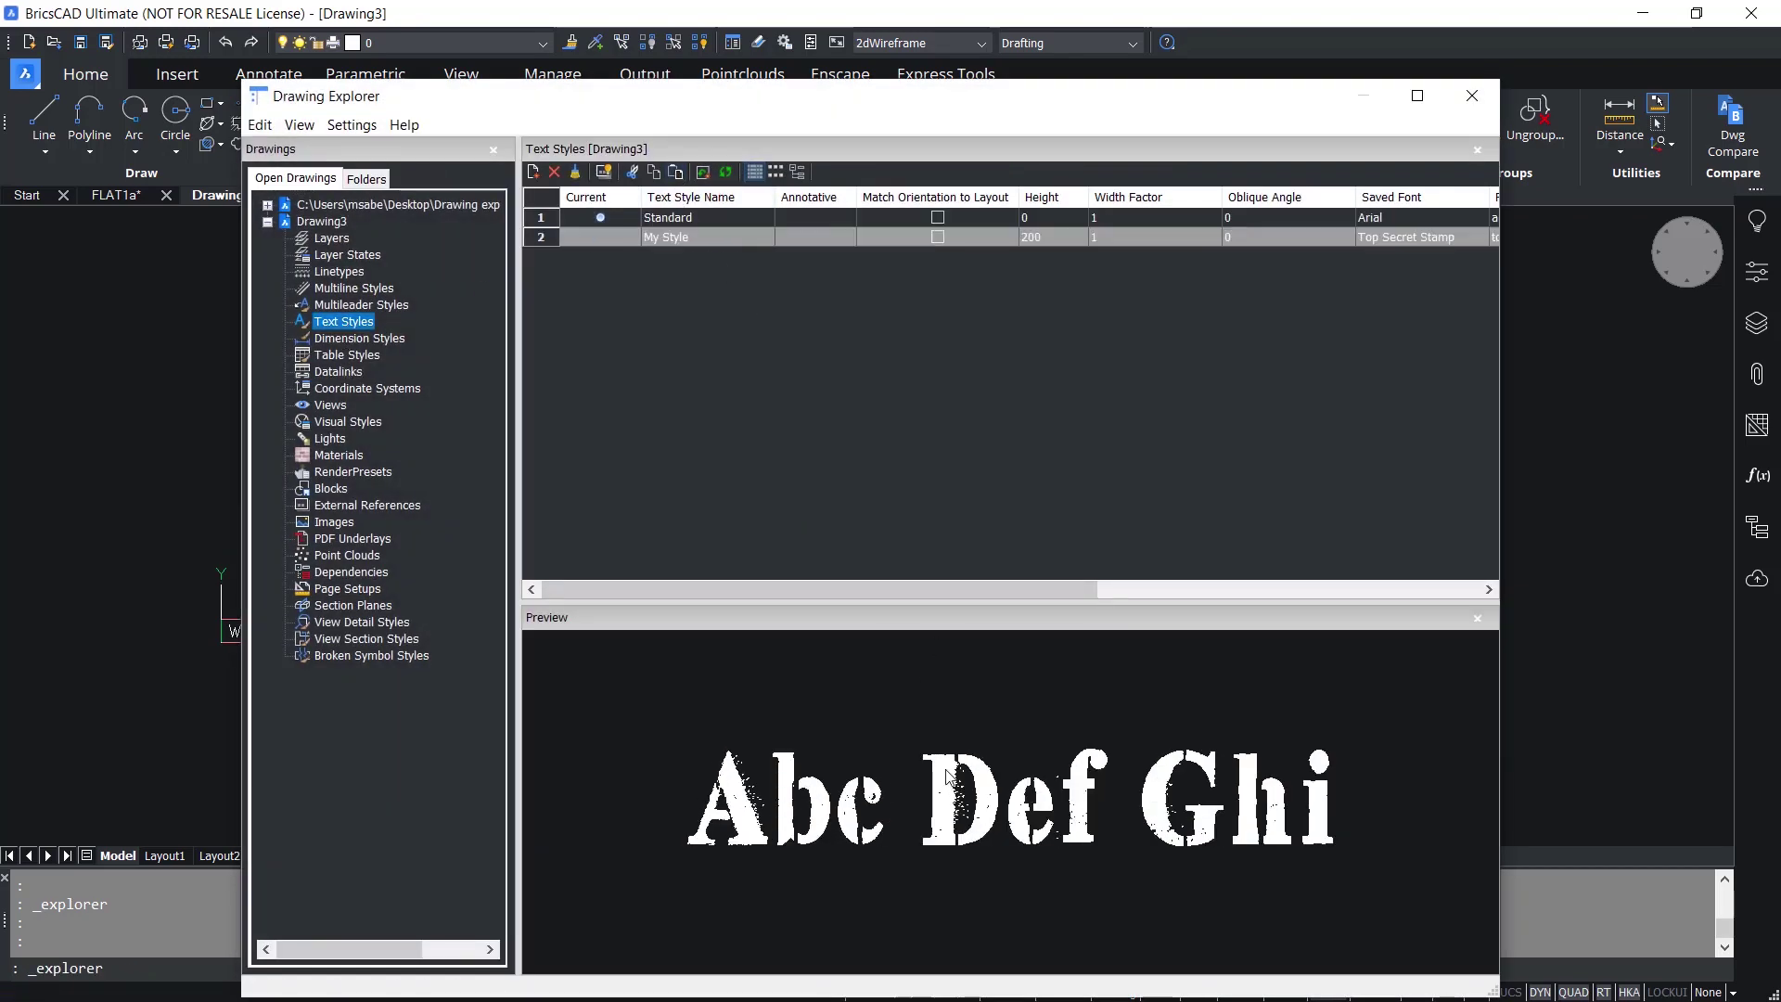
{"action": "left_click", "coordinate": [1472, 96]}
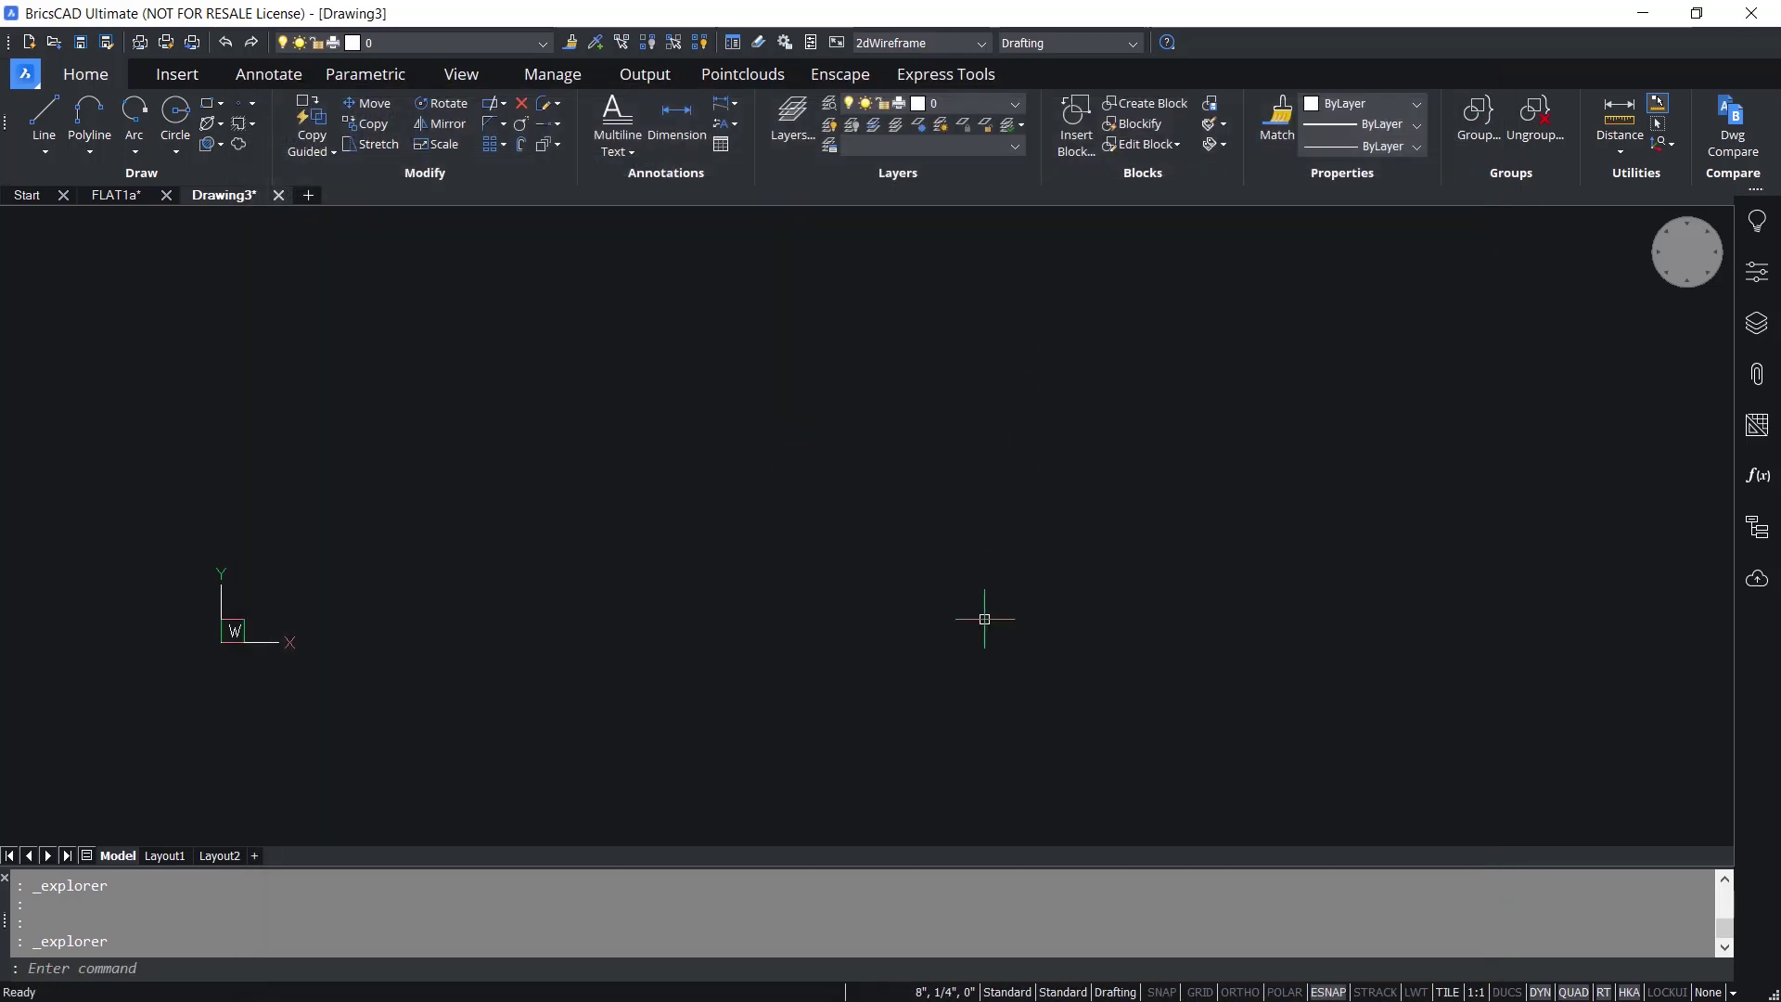
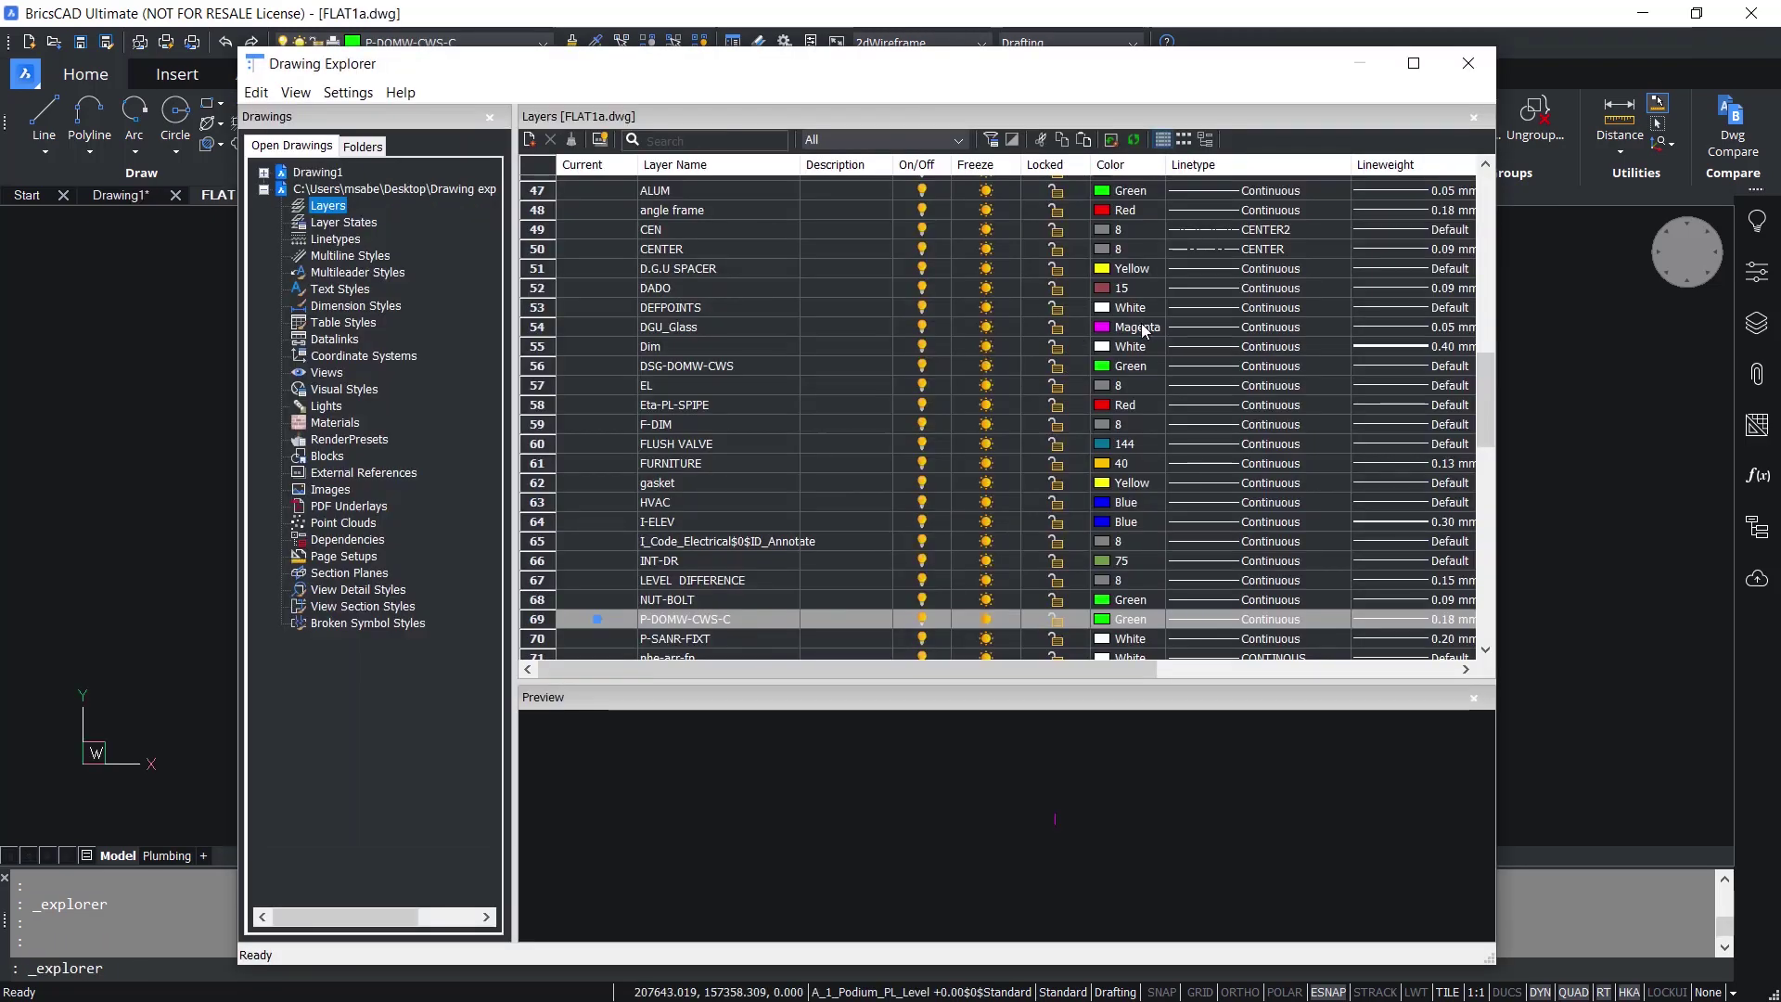
Browse for a local folder to add in the Drawing Explorer, and expand the Desktop's Drawing explorer folder to list its drawings.
{"action": "left_click", "coordinate": [363, 146]}
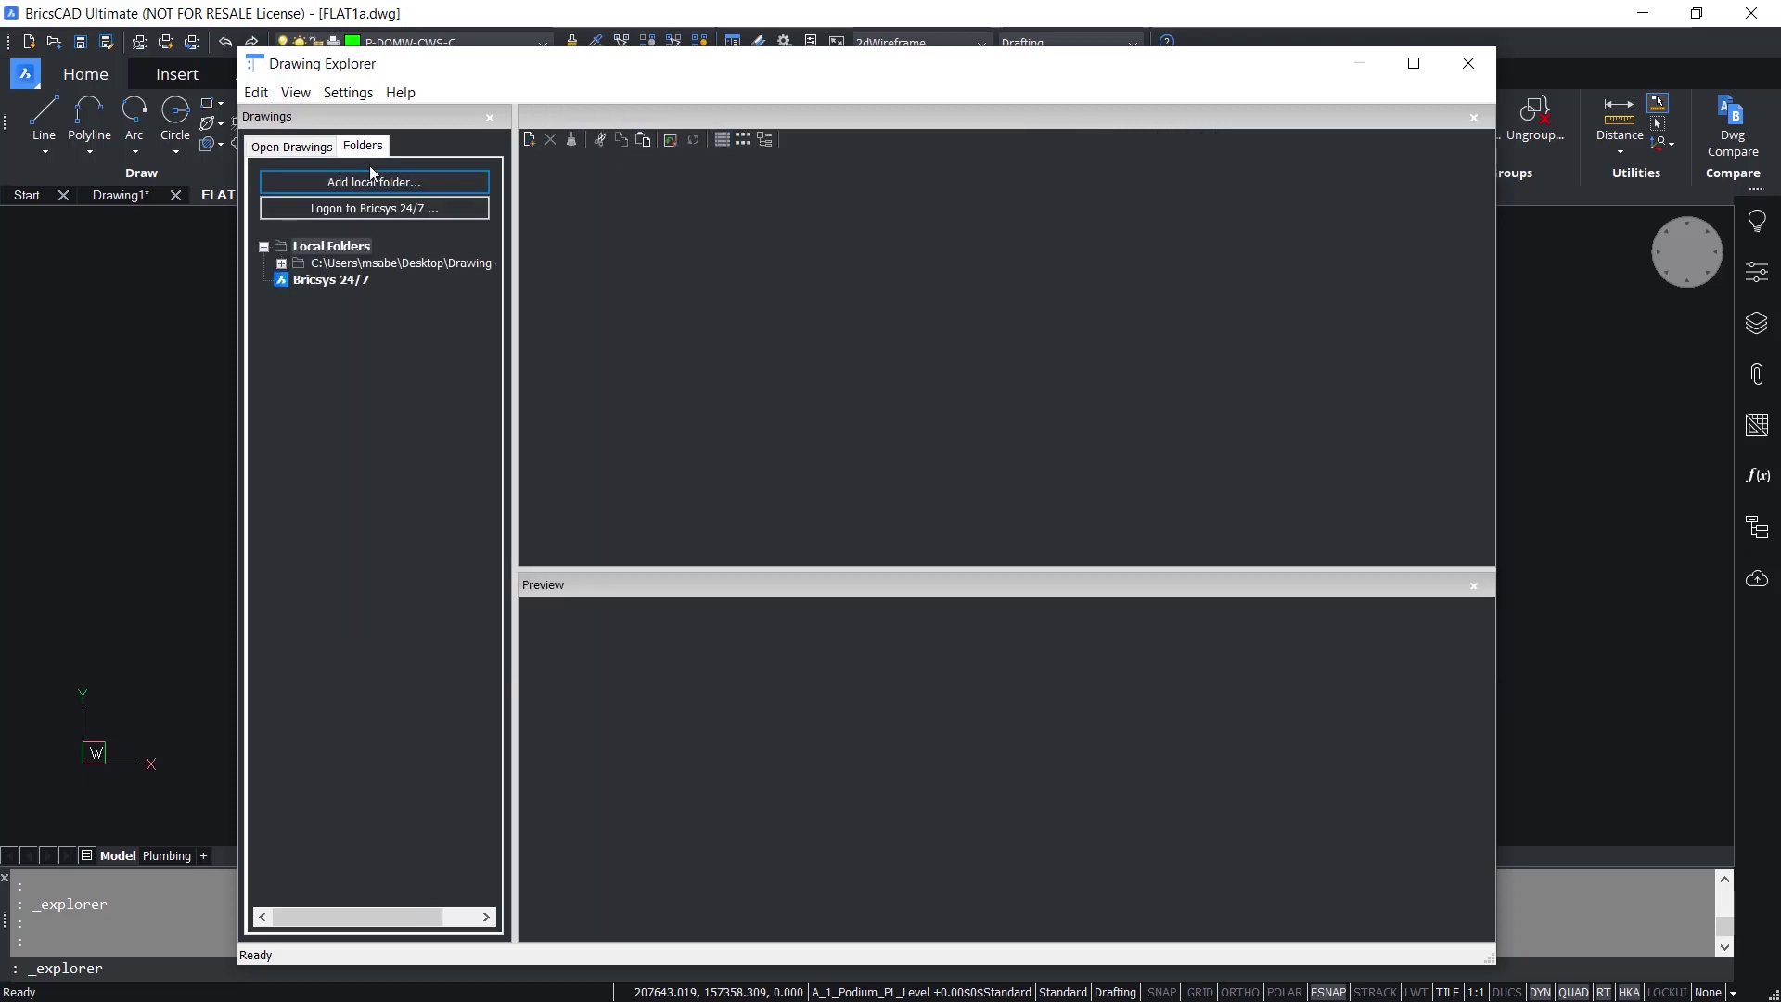
{"action": "left_click", "coordinate": [381, 182]}
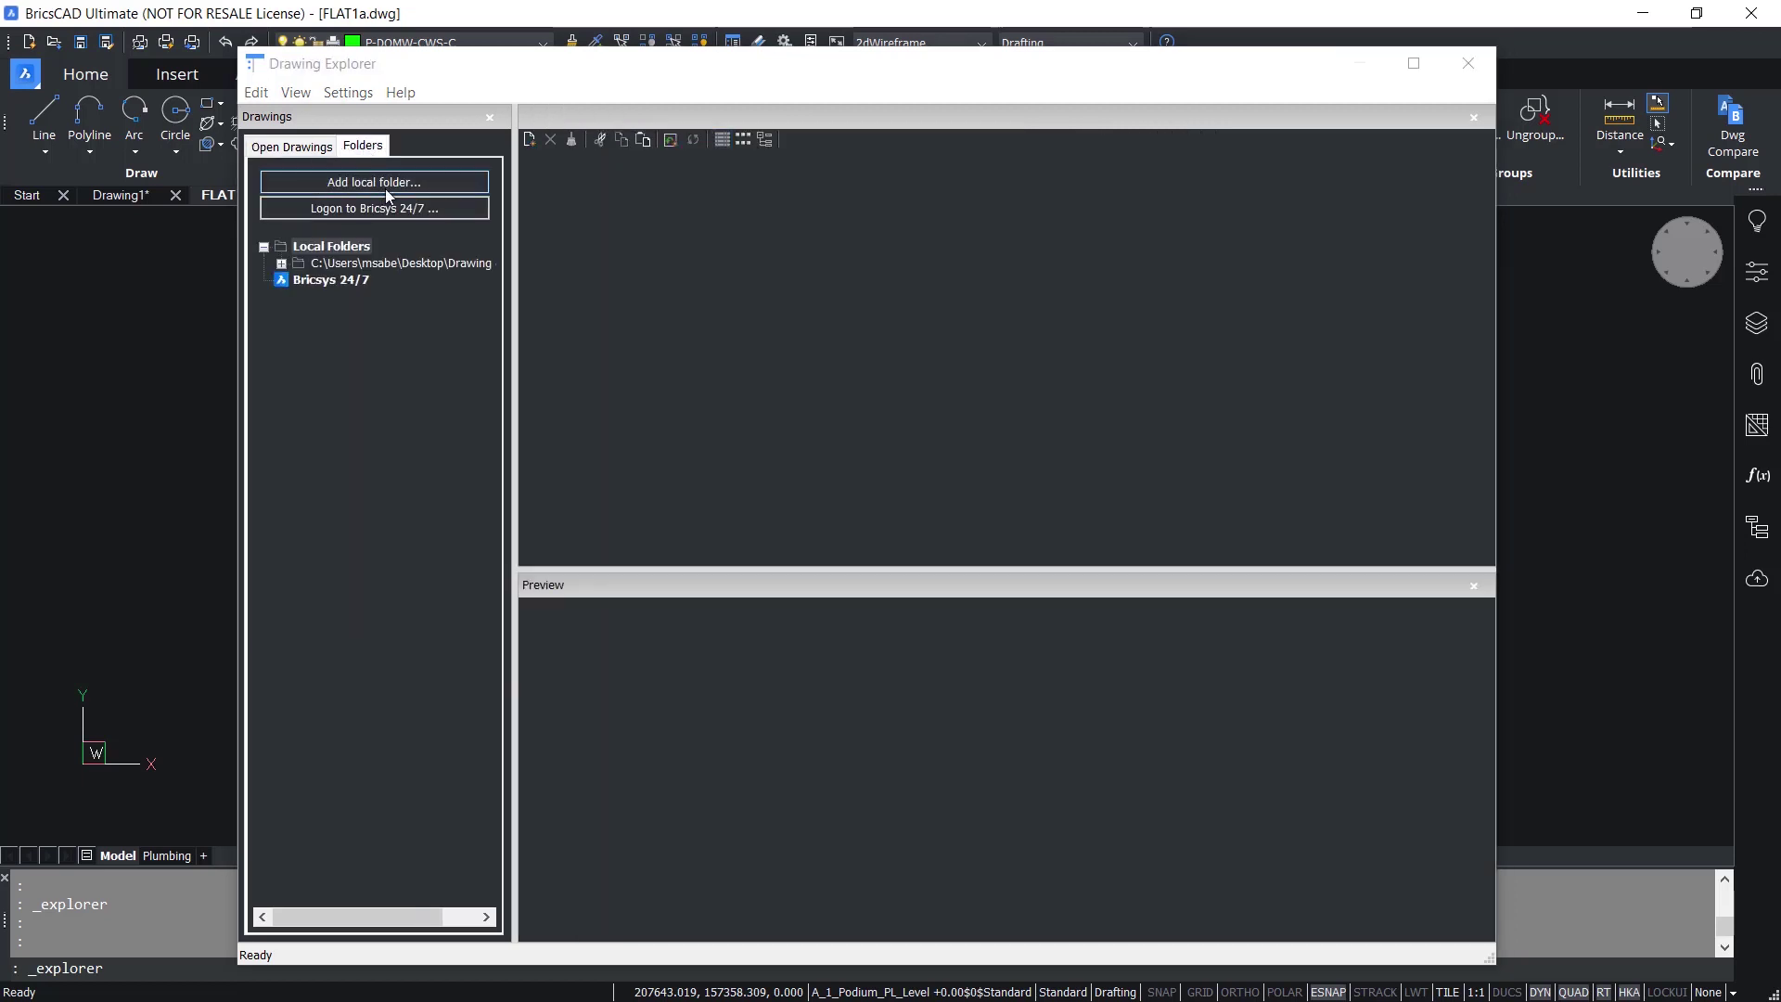
{"action": "left_click_drag", "start_coordinate": [636, 382], "coordinate": [624, 211]}
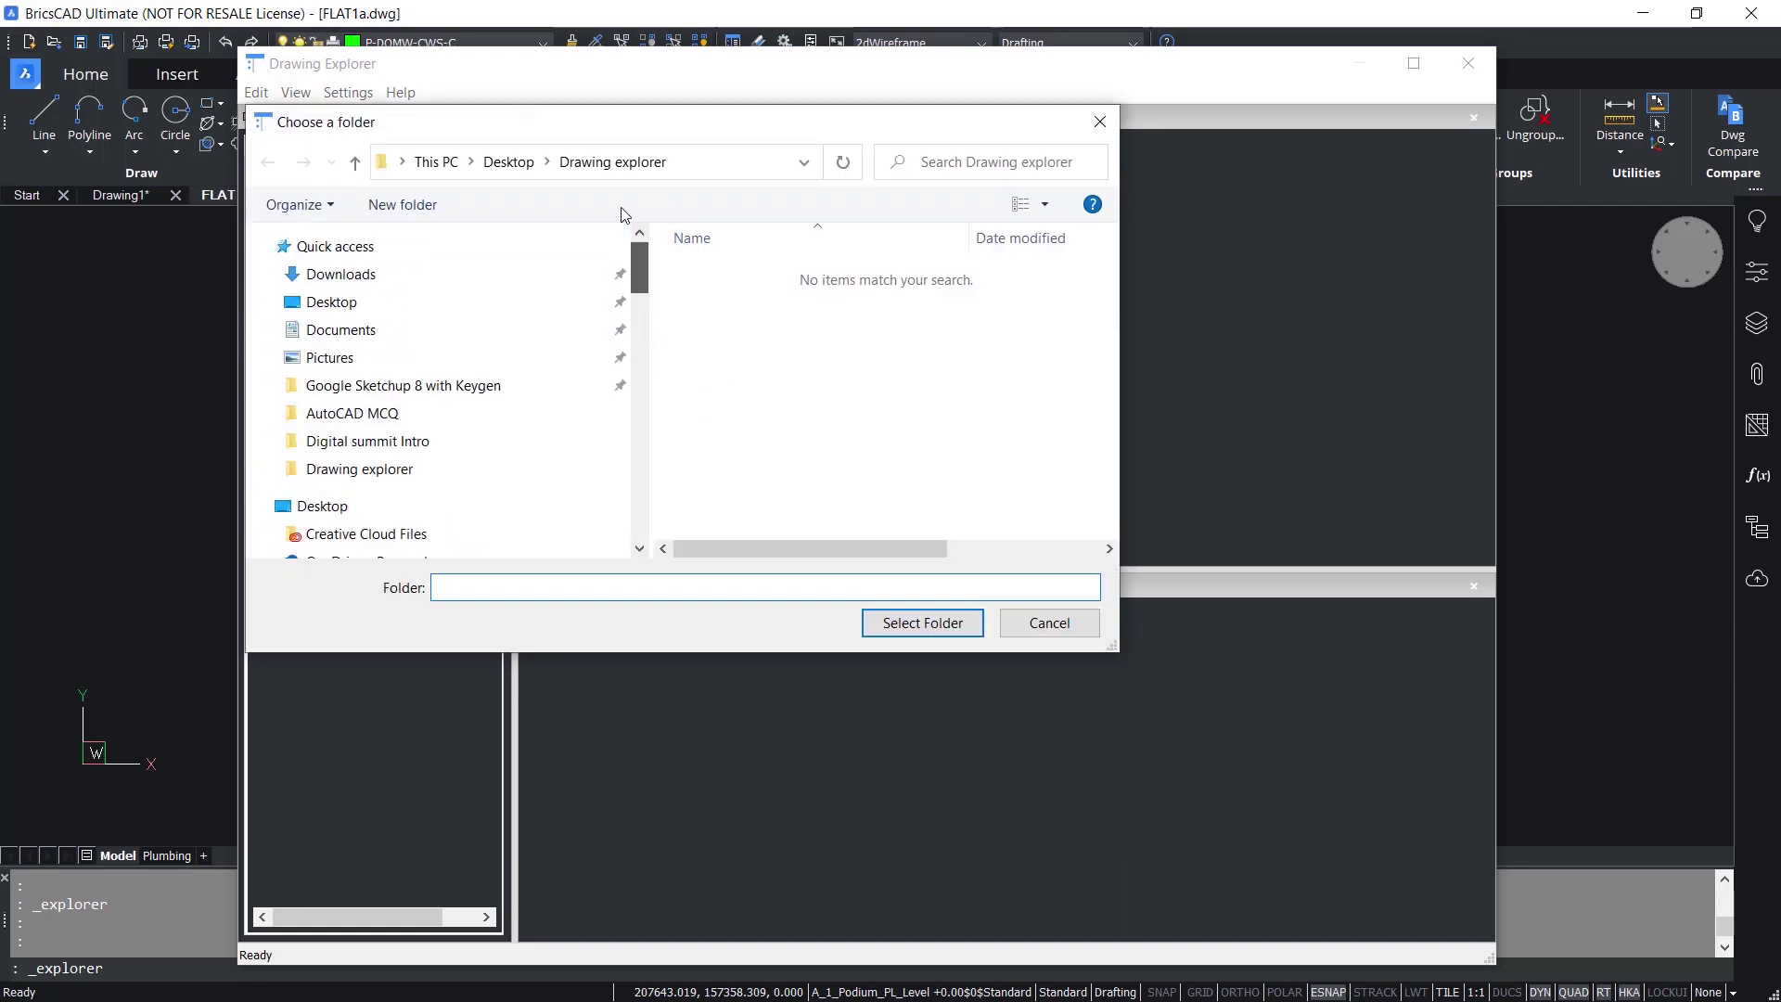
{"action": "key", "text": "Return"}
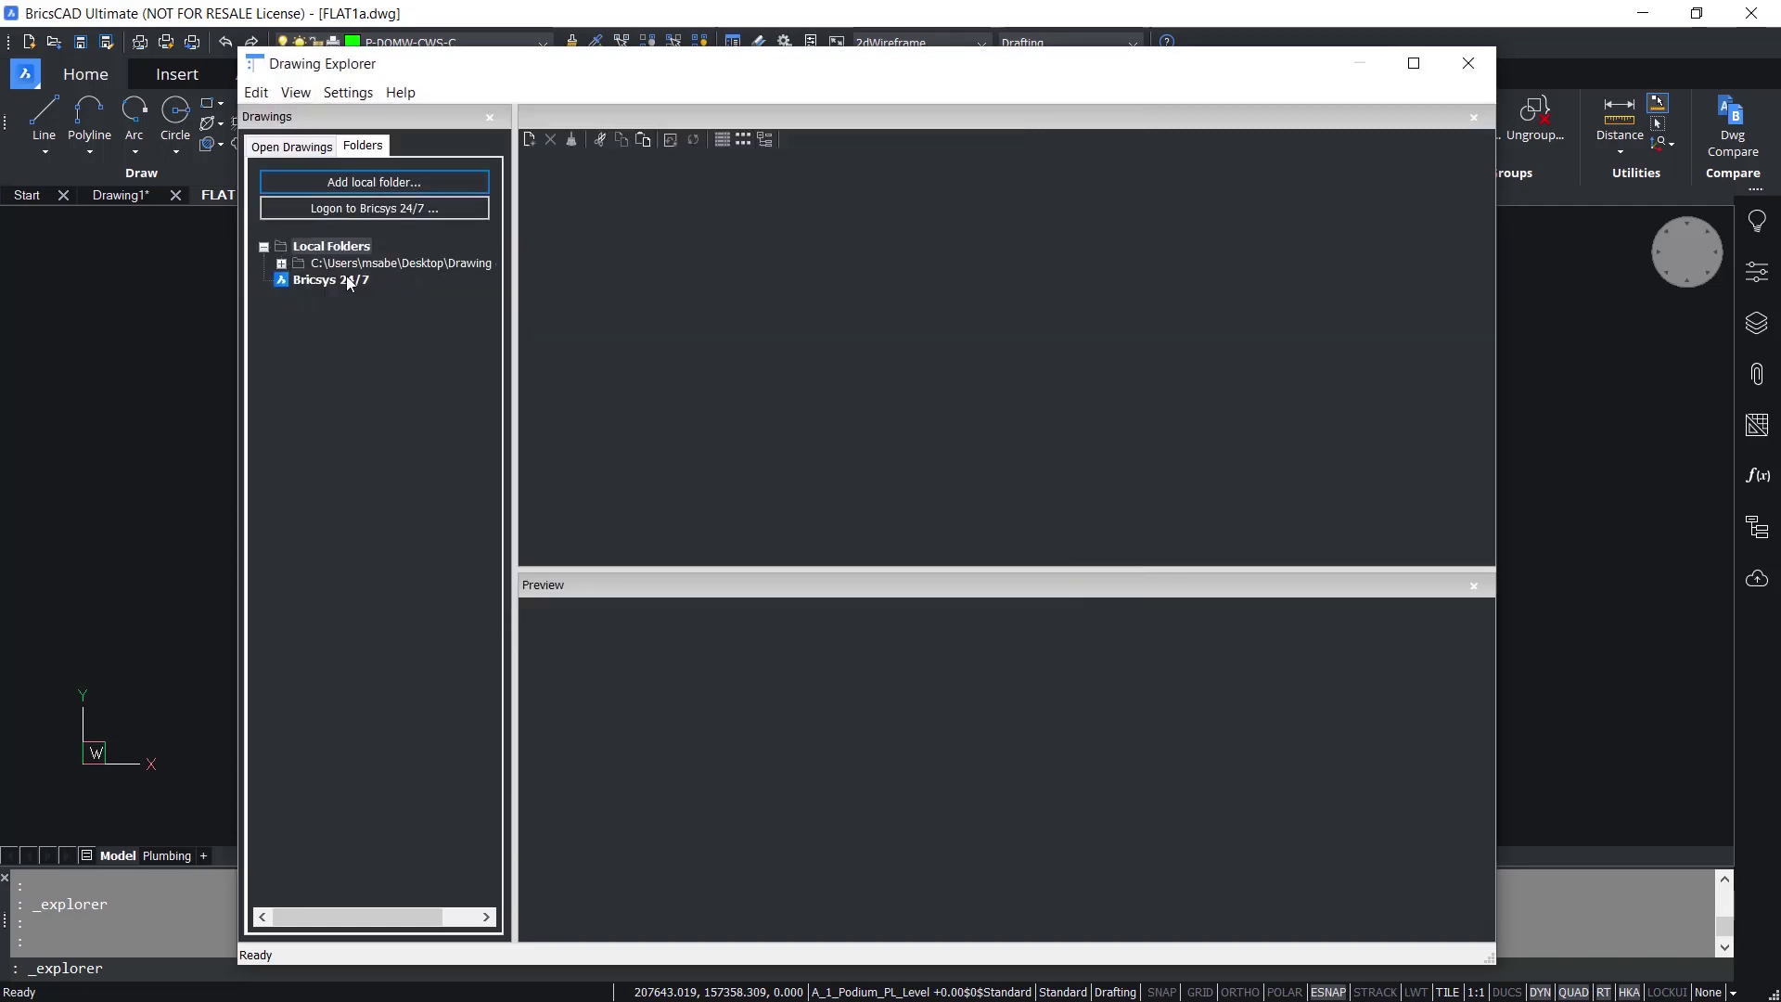
{"action": "left_click", "coordinate": [279, 270]}
{"action": "left_click", "coordinate": [281, 263]}
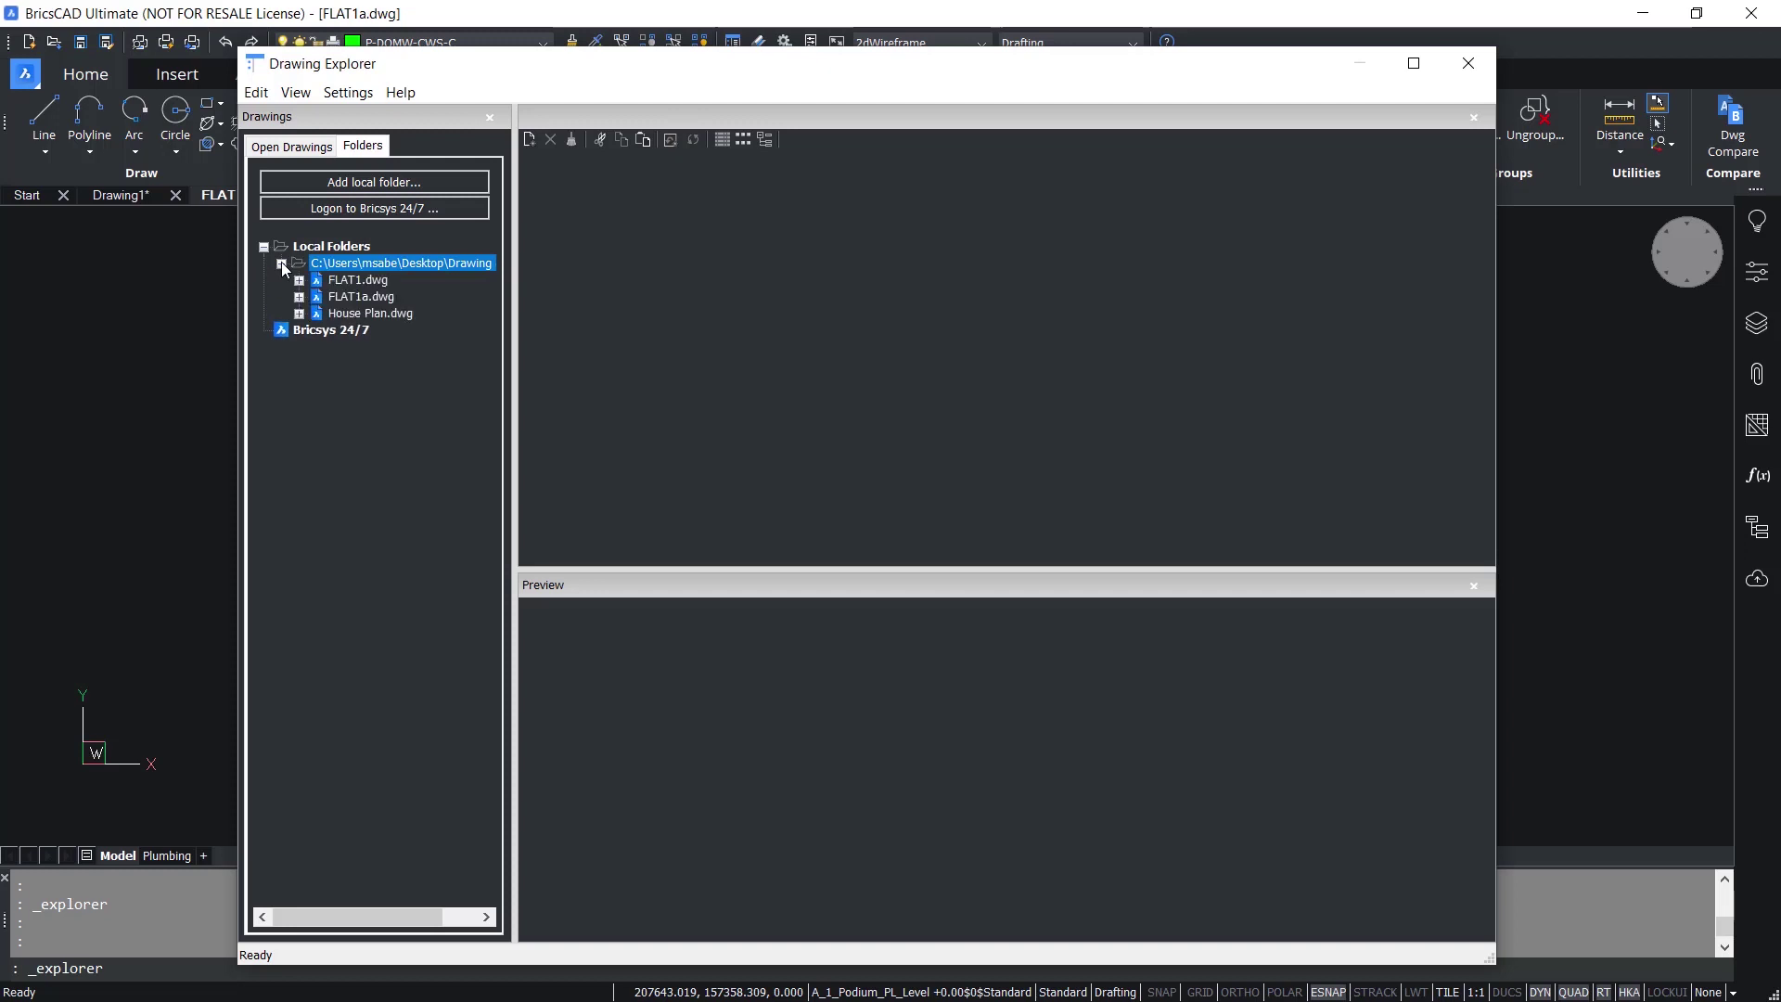
List the blocks stored in House Plan.dwg and preview its 90x210 door and double column blocks.
{"action": "left_click", "coordinate": [371, 314]}
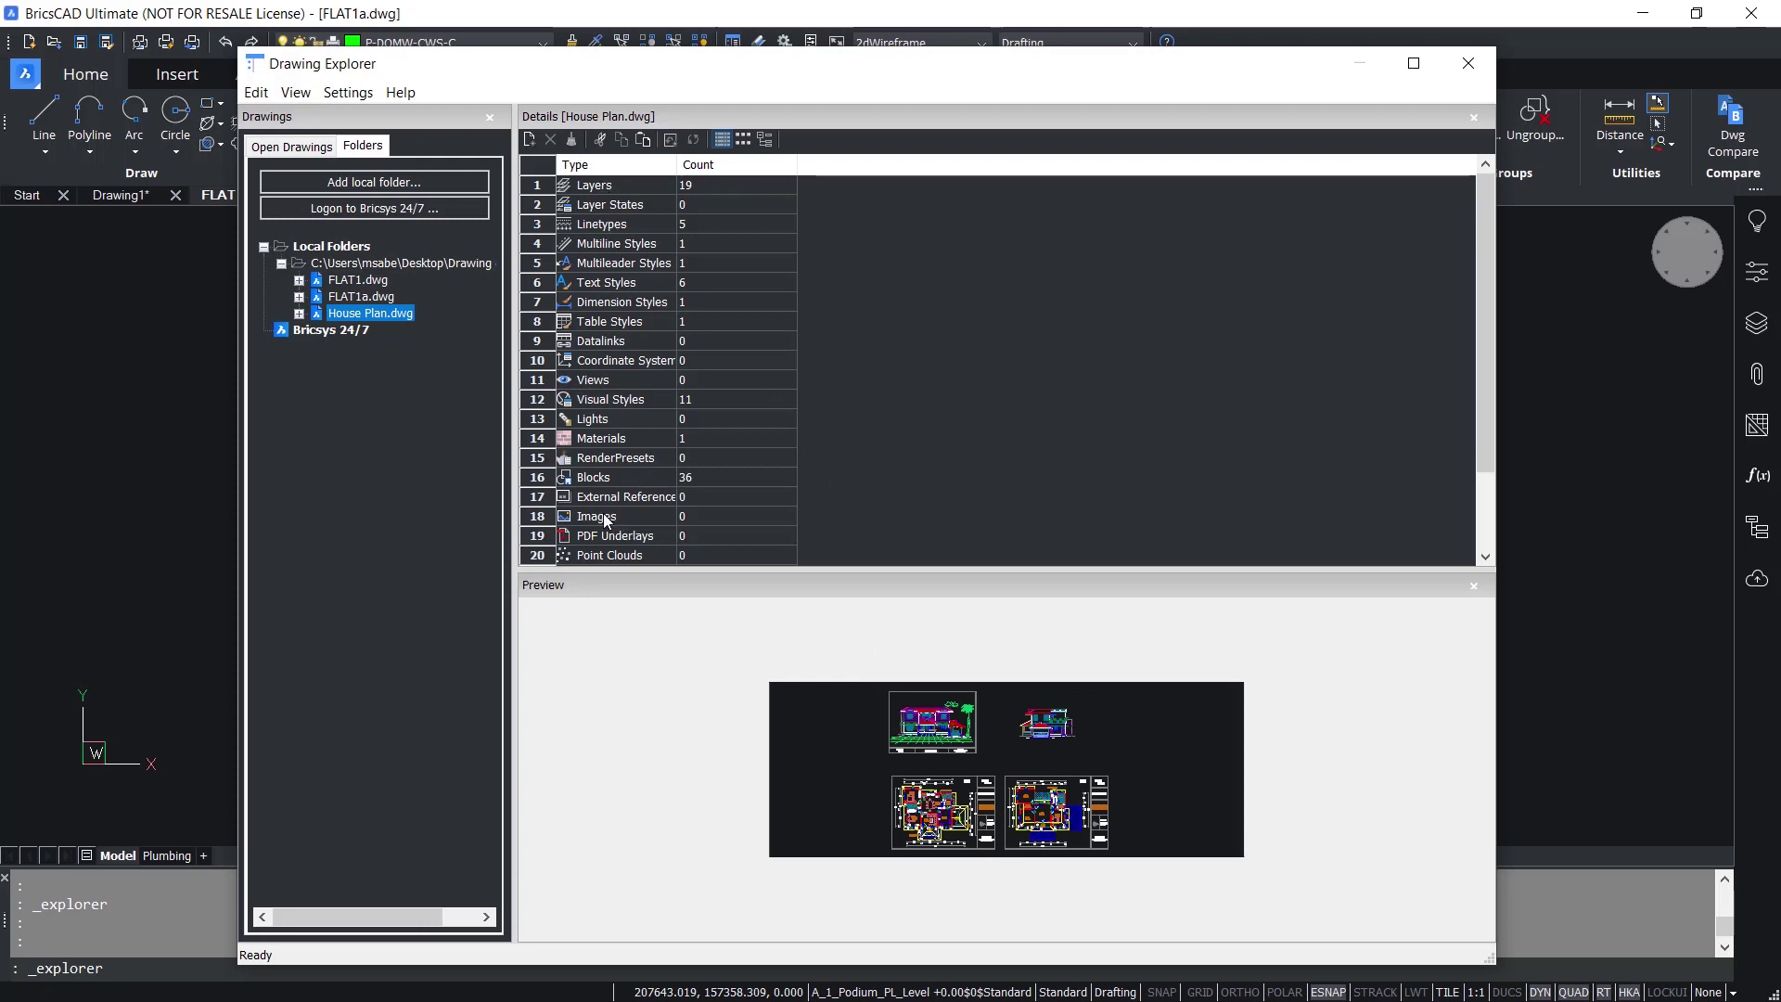
{"action": "left_click", "coordinate": [601, 481]}
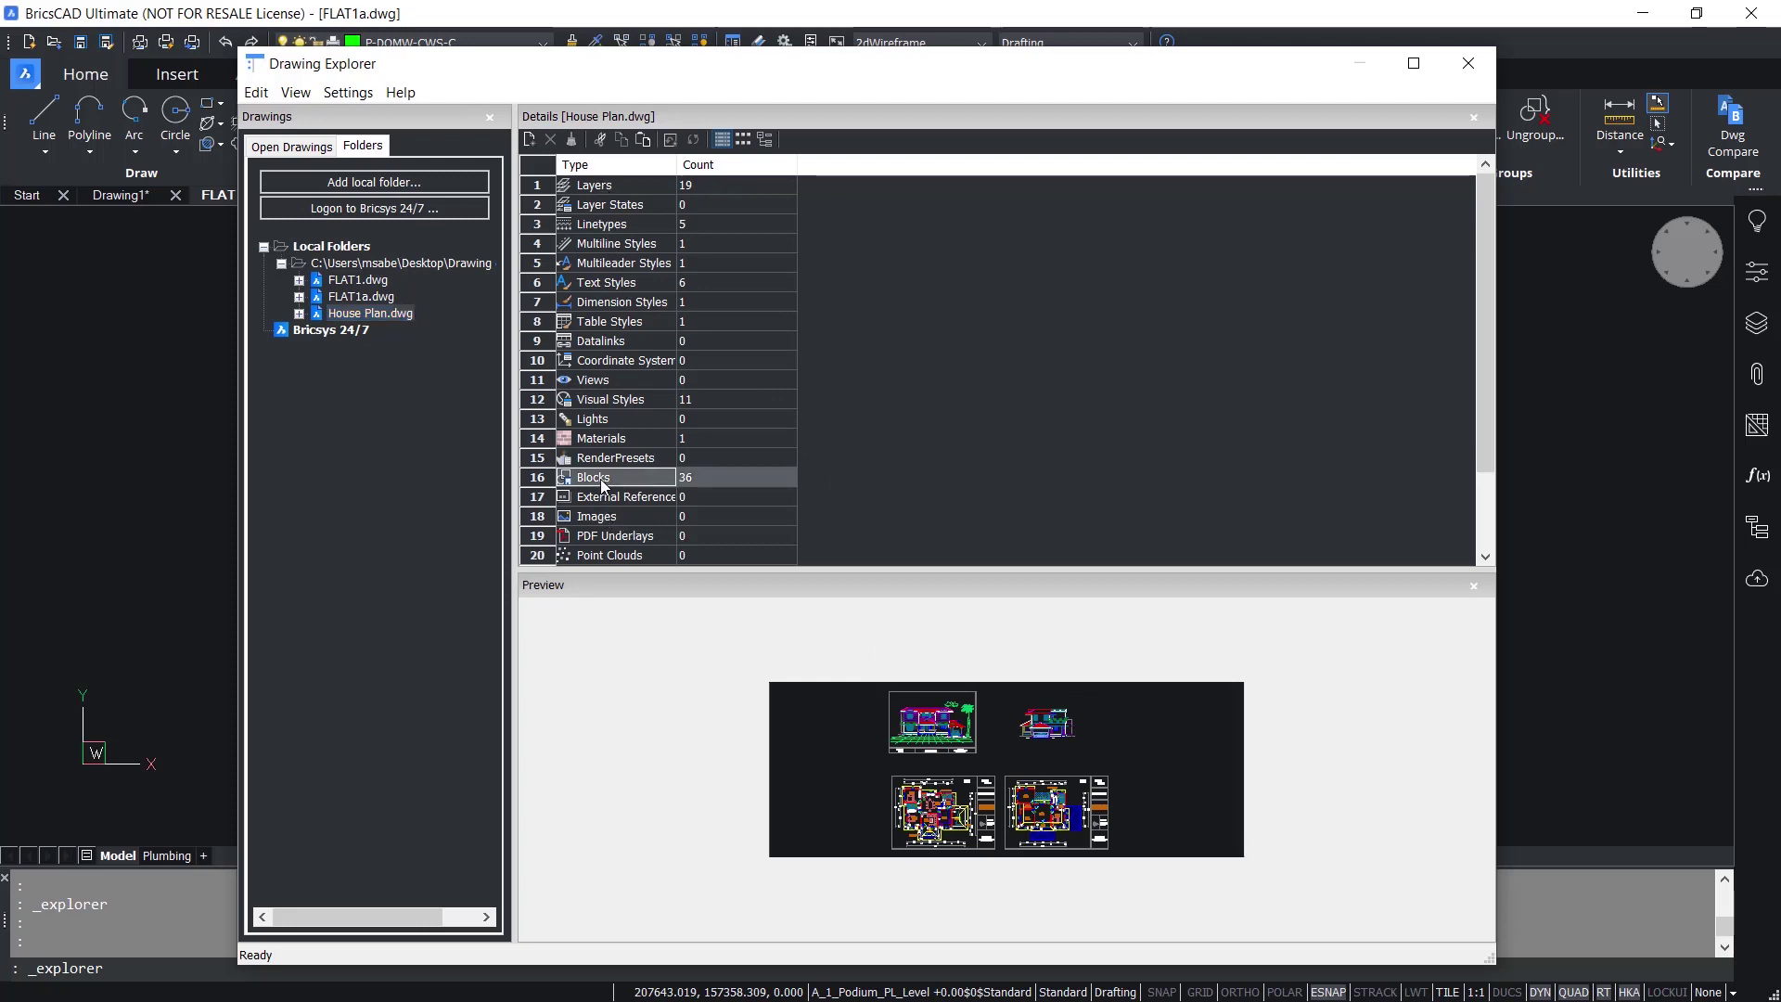
{"action": "double_click", "coordinate": [607, 479]}
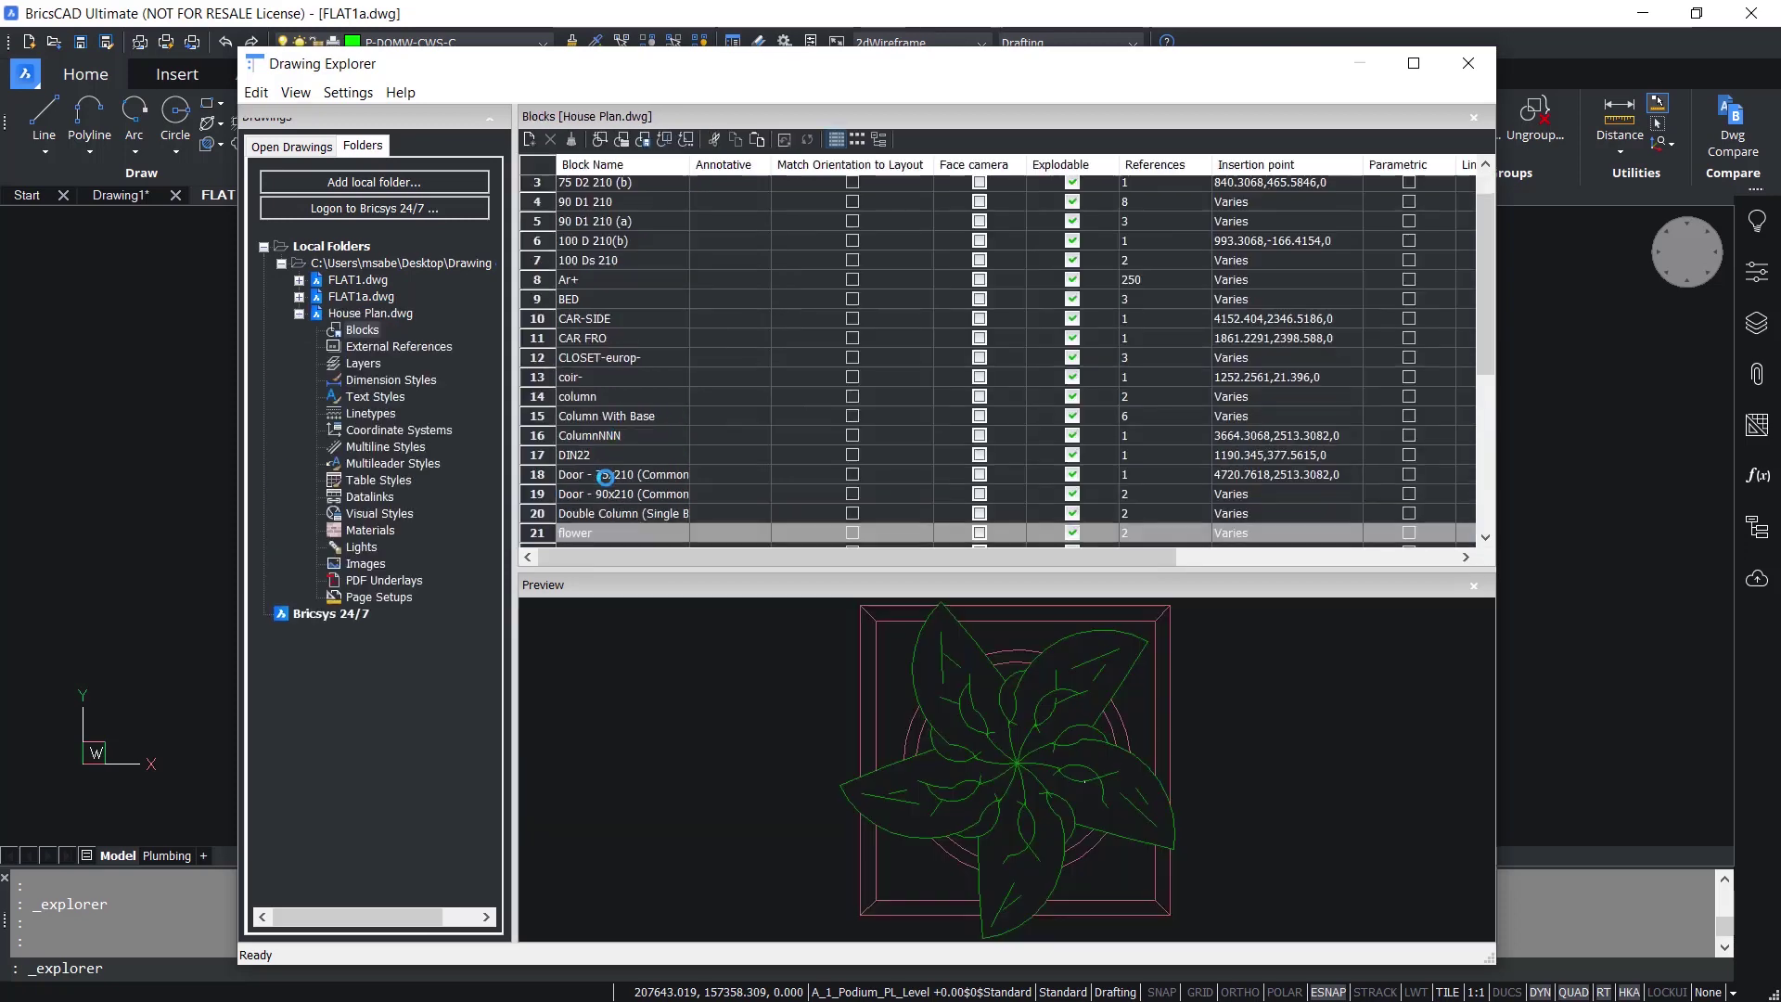
{"action": "left_click", "coordinate": [604, 475]}
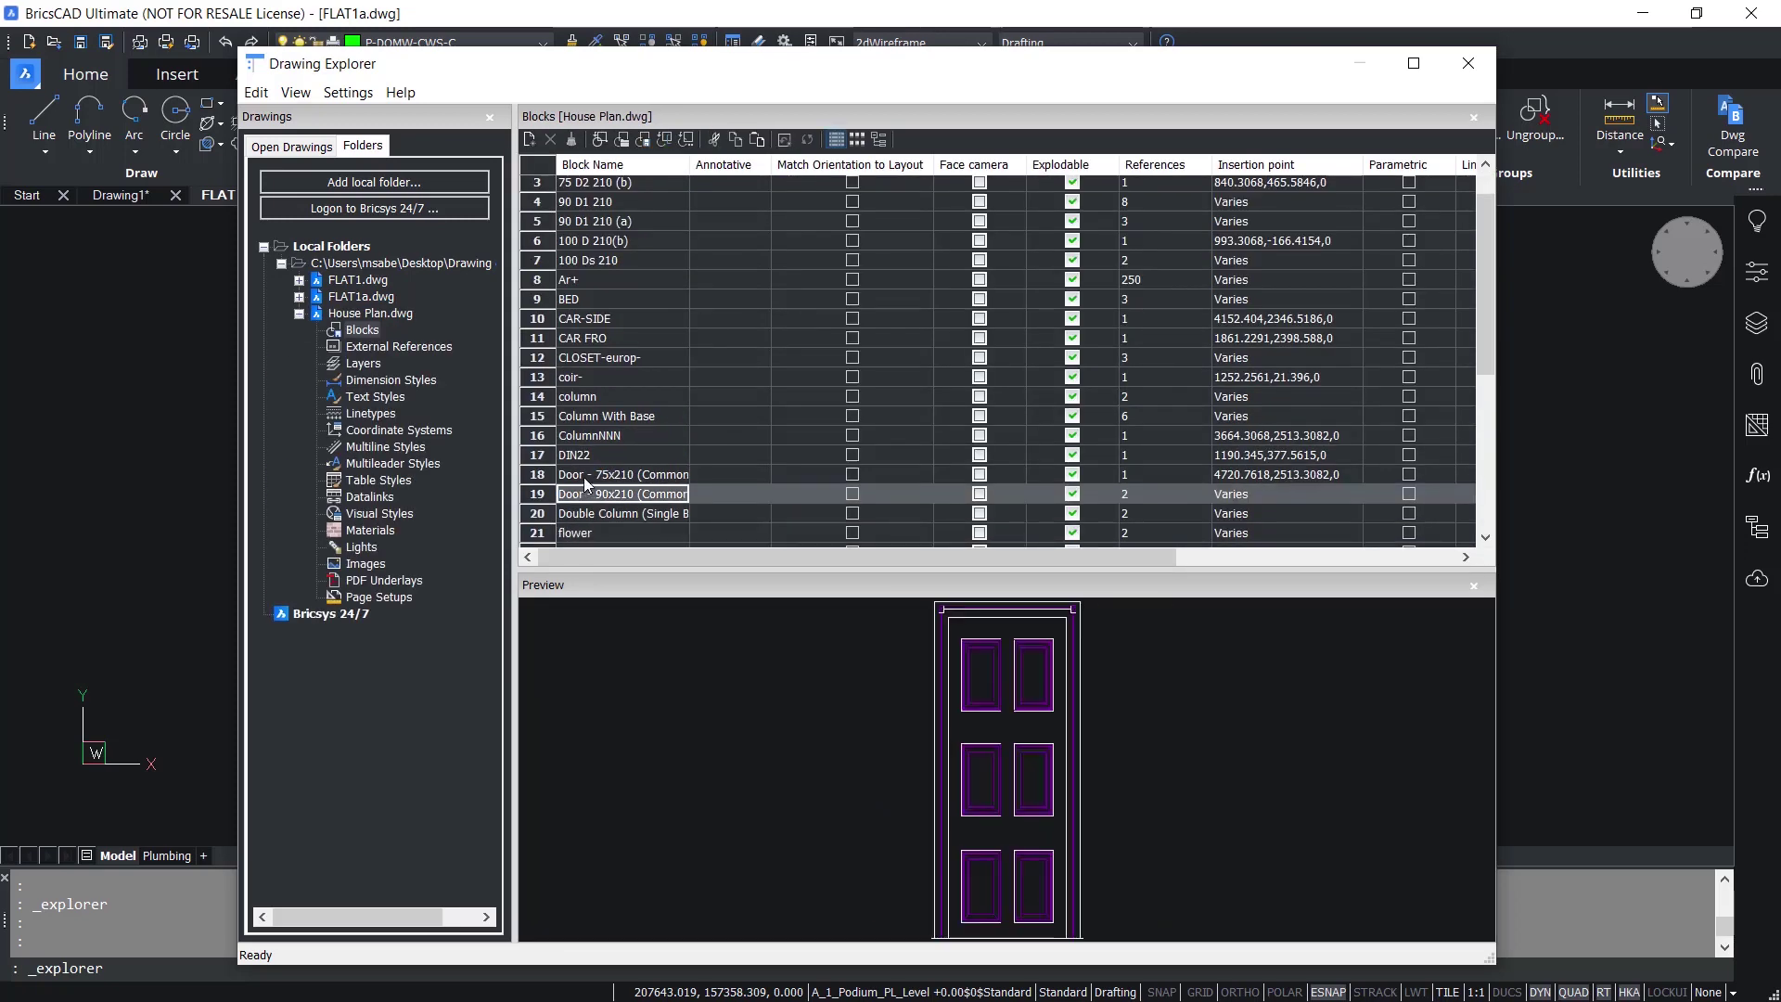
{"action": "left_click", "coordinate": [598, 513]}
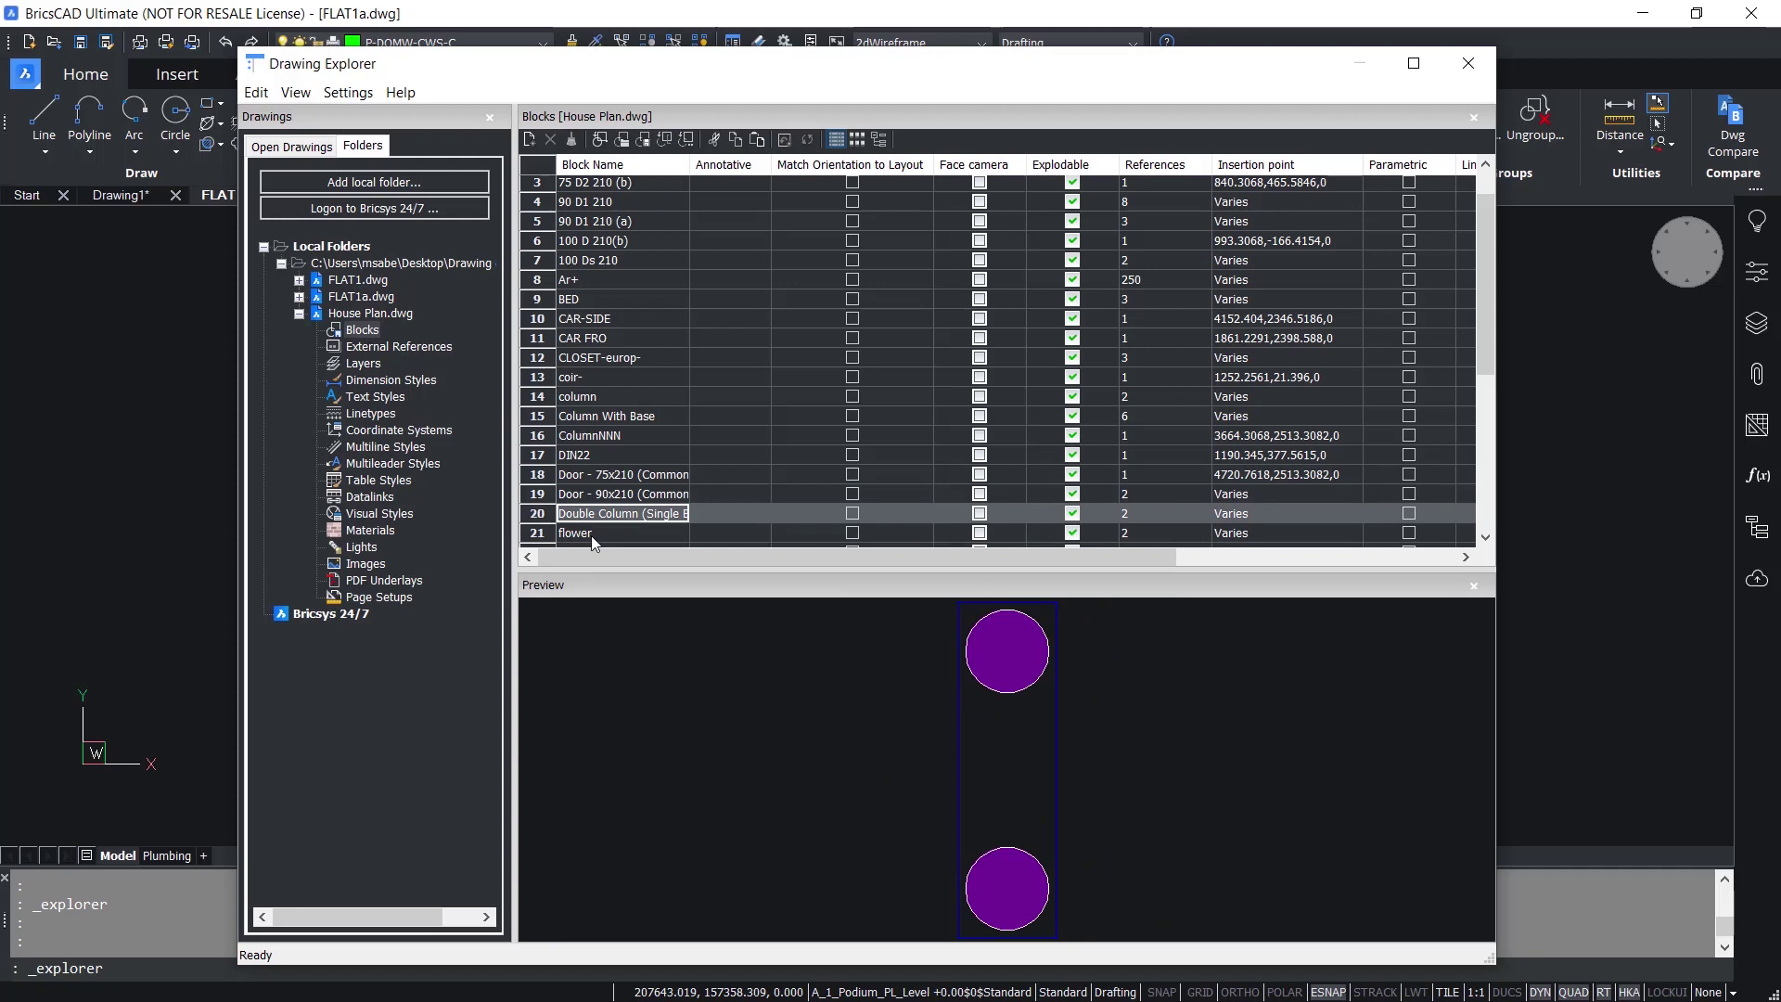
Copy the flower block from House Plan.dwg and paste it into the blocks of the open FLAT1a drawing.
{"action": "left_click", "coordinate": [591, 536]}
{"action": "right_click", "coordinate": [591, 536]}
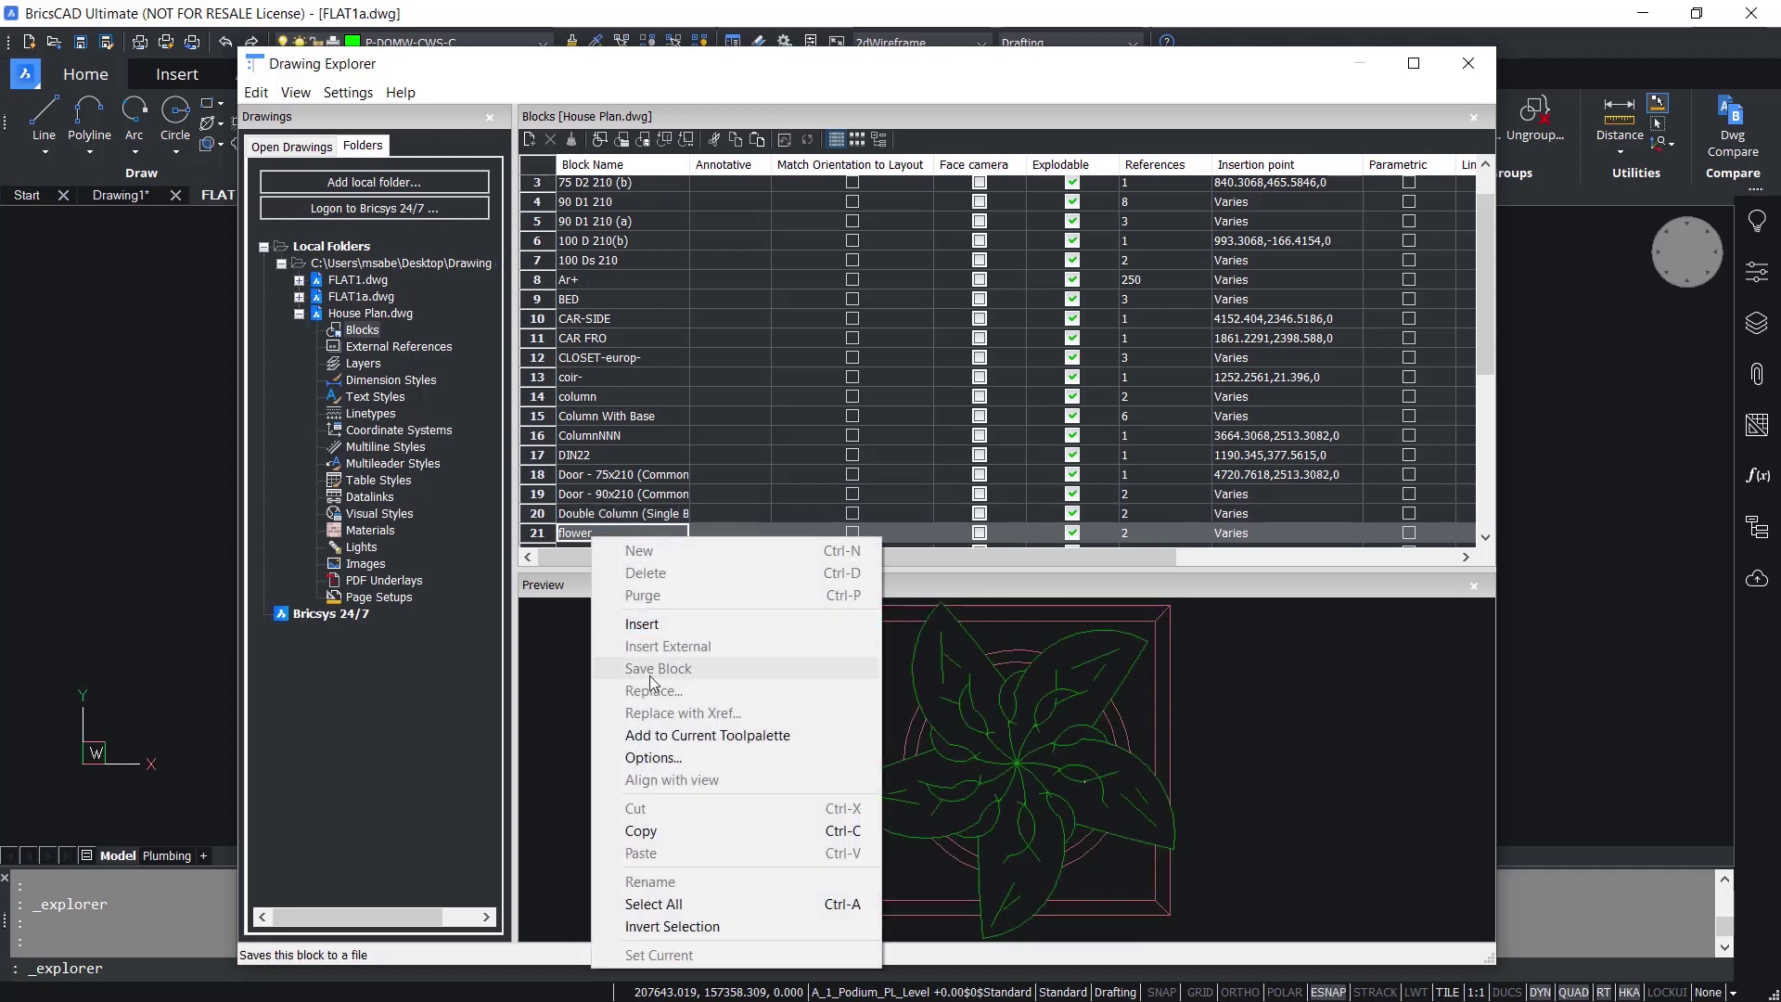
{"action": "left_click", "coordinate": [649, 831]}
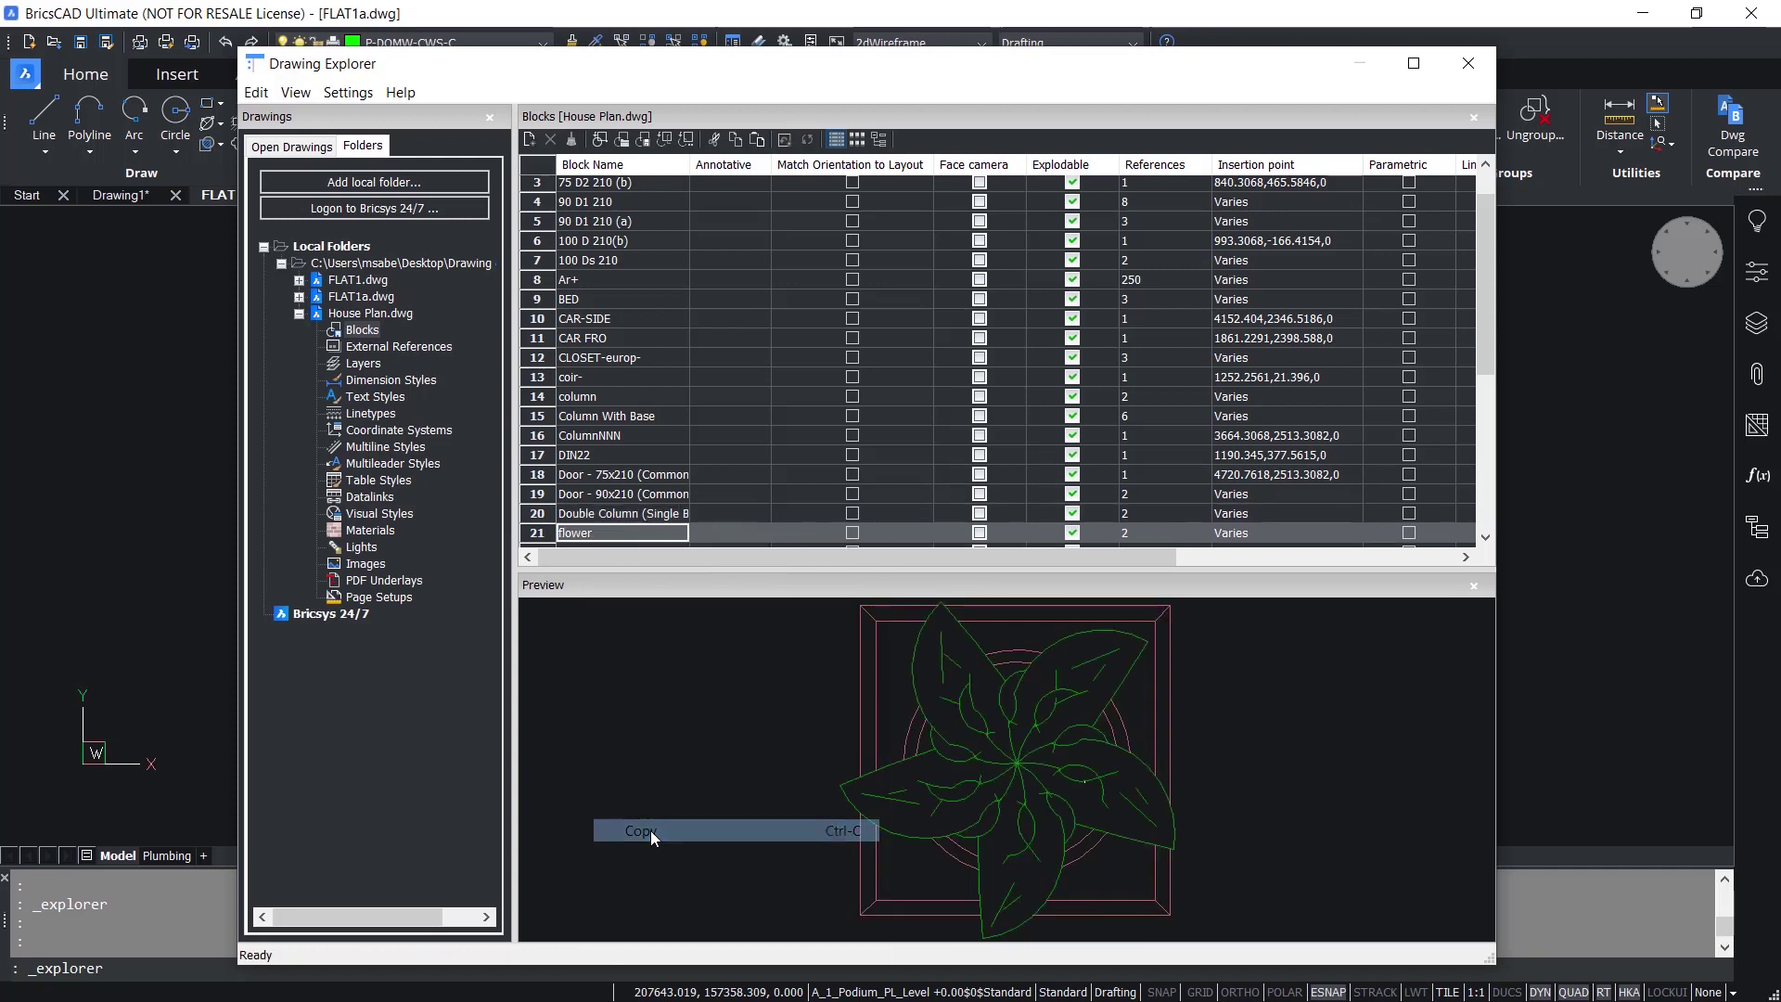
{"action": "left_click", "coordinate": [284, 148]}
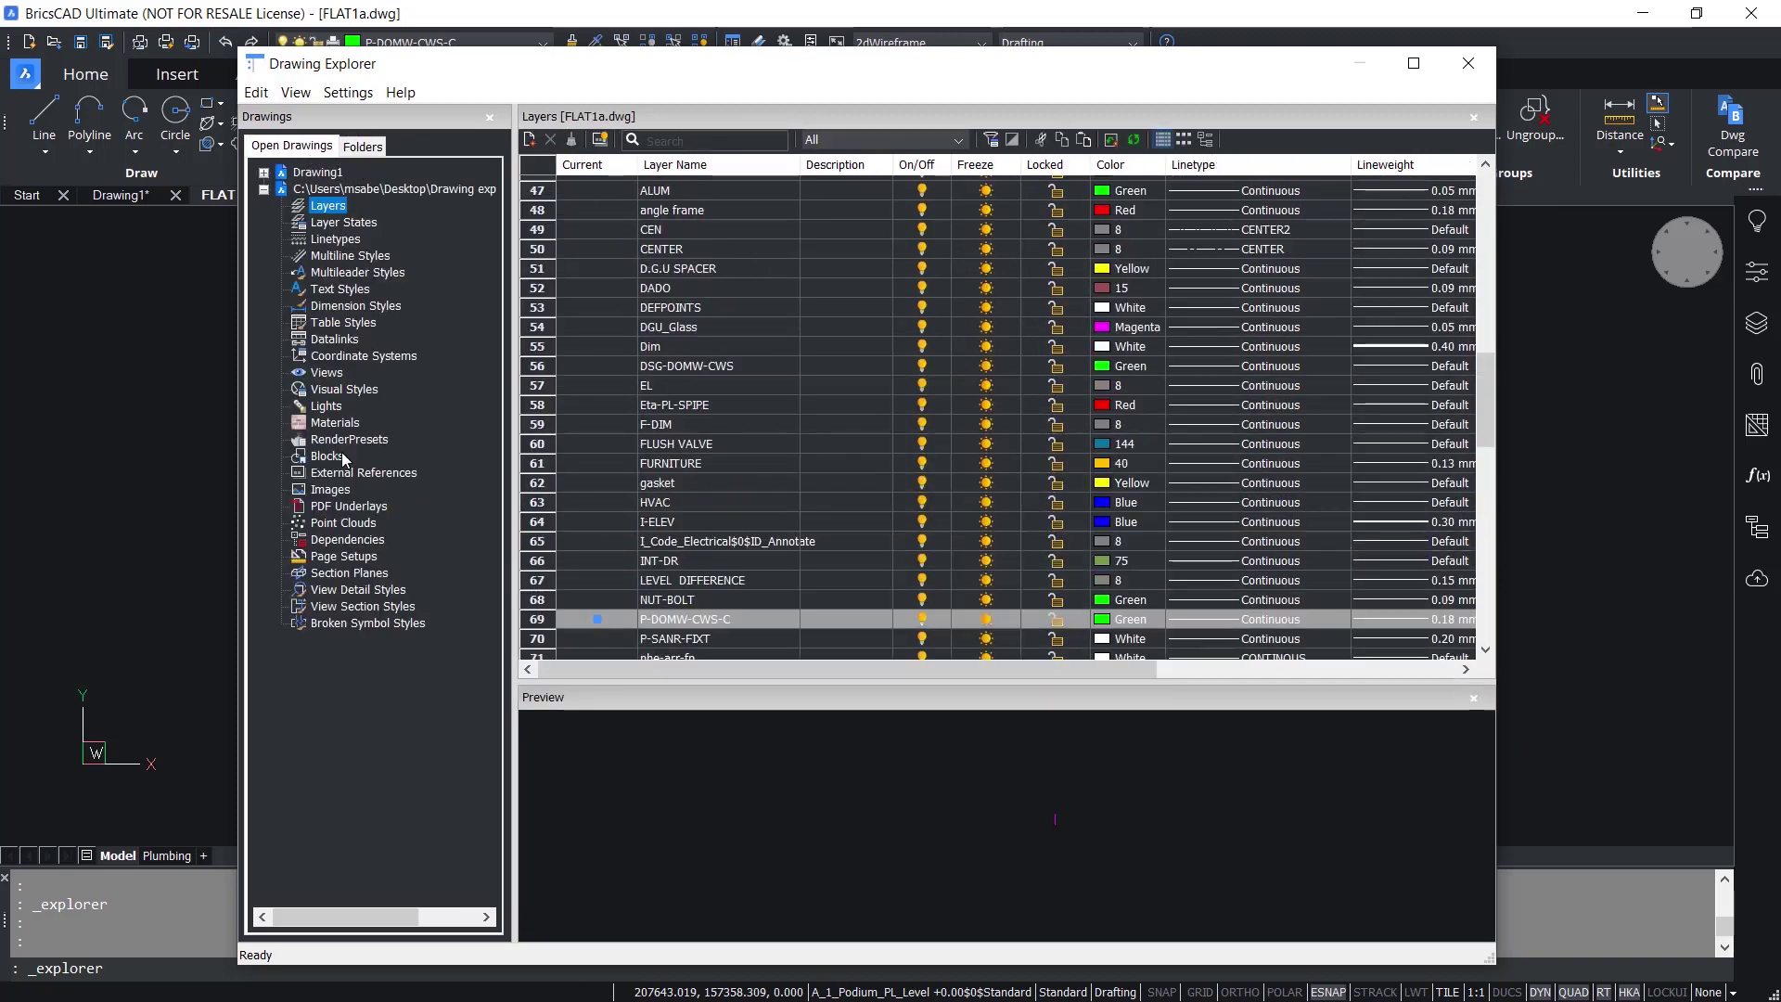
{"action": "left_click", "coordinate": [338, 456]}
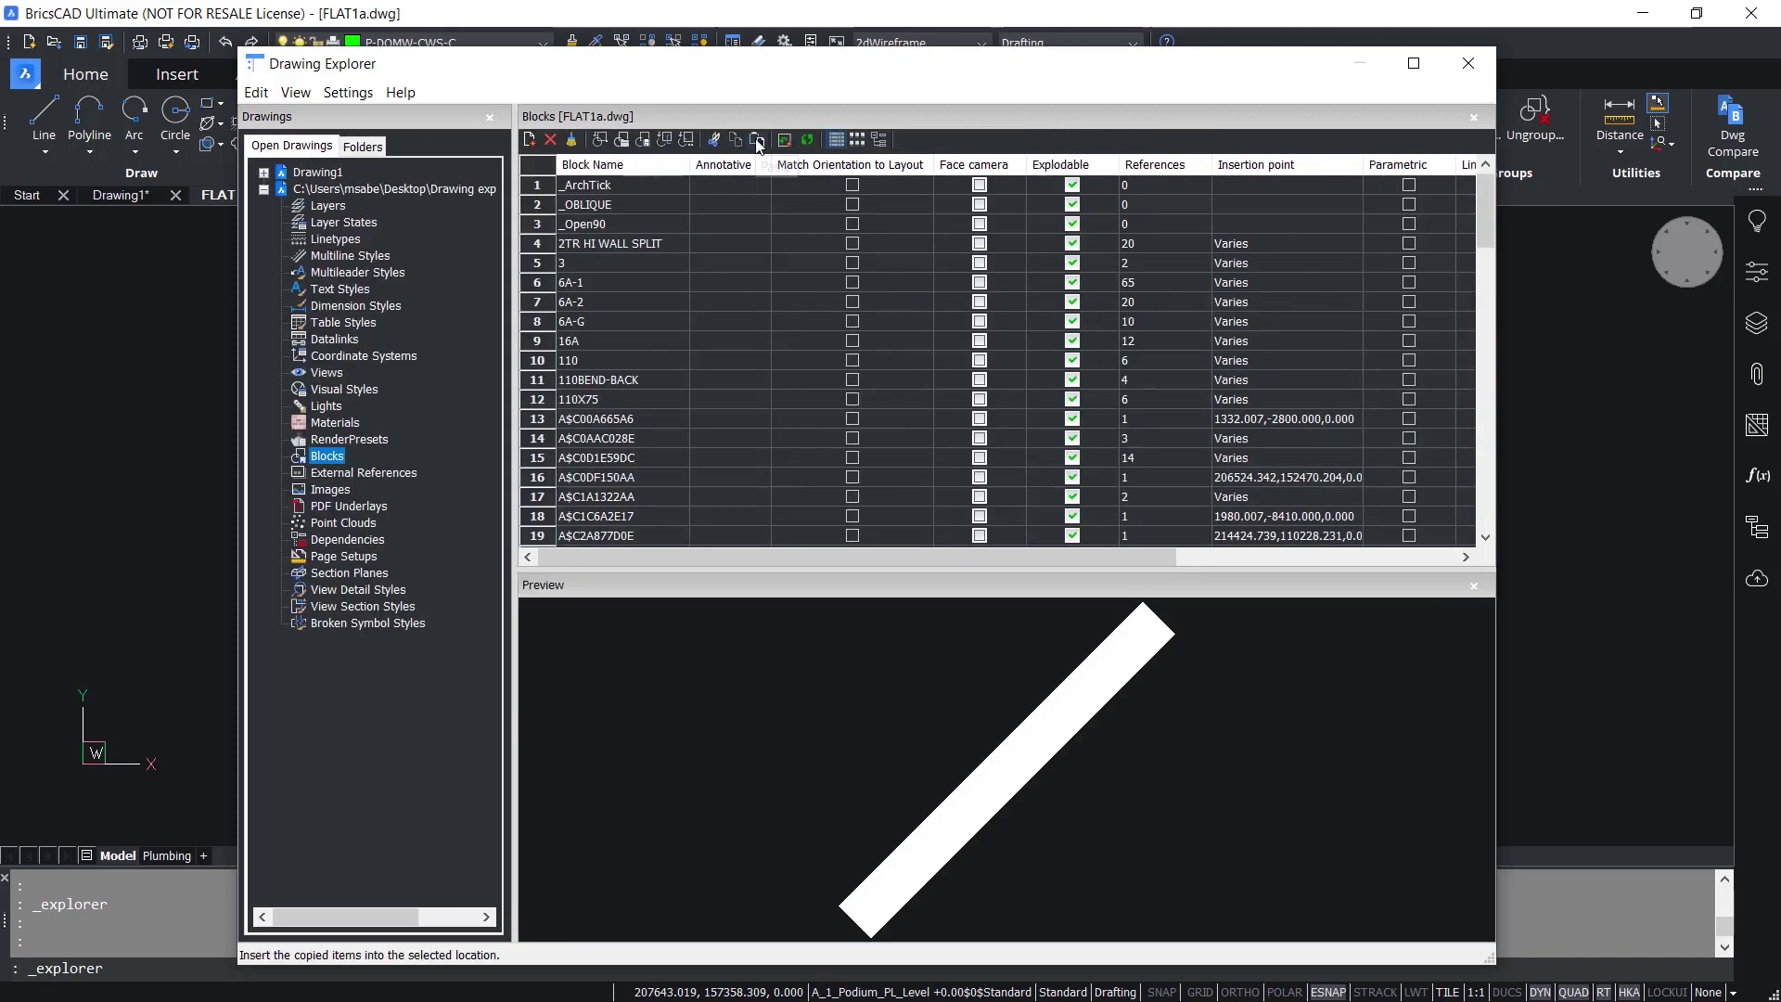
{"action": "left_click", "coordinate": [758, 140]}
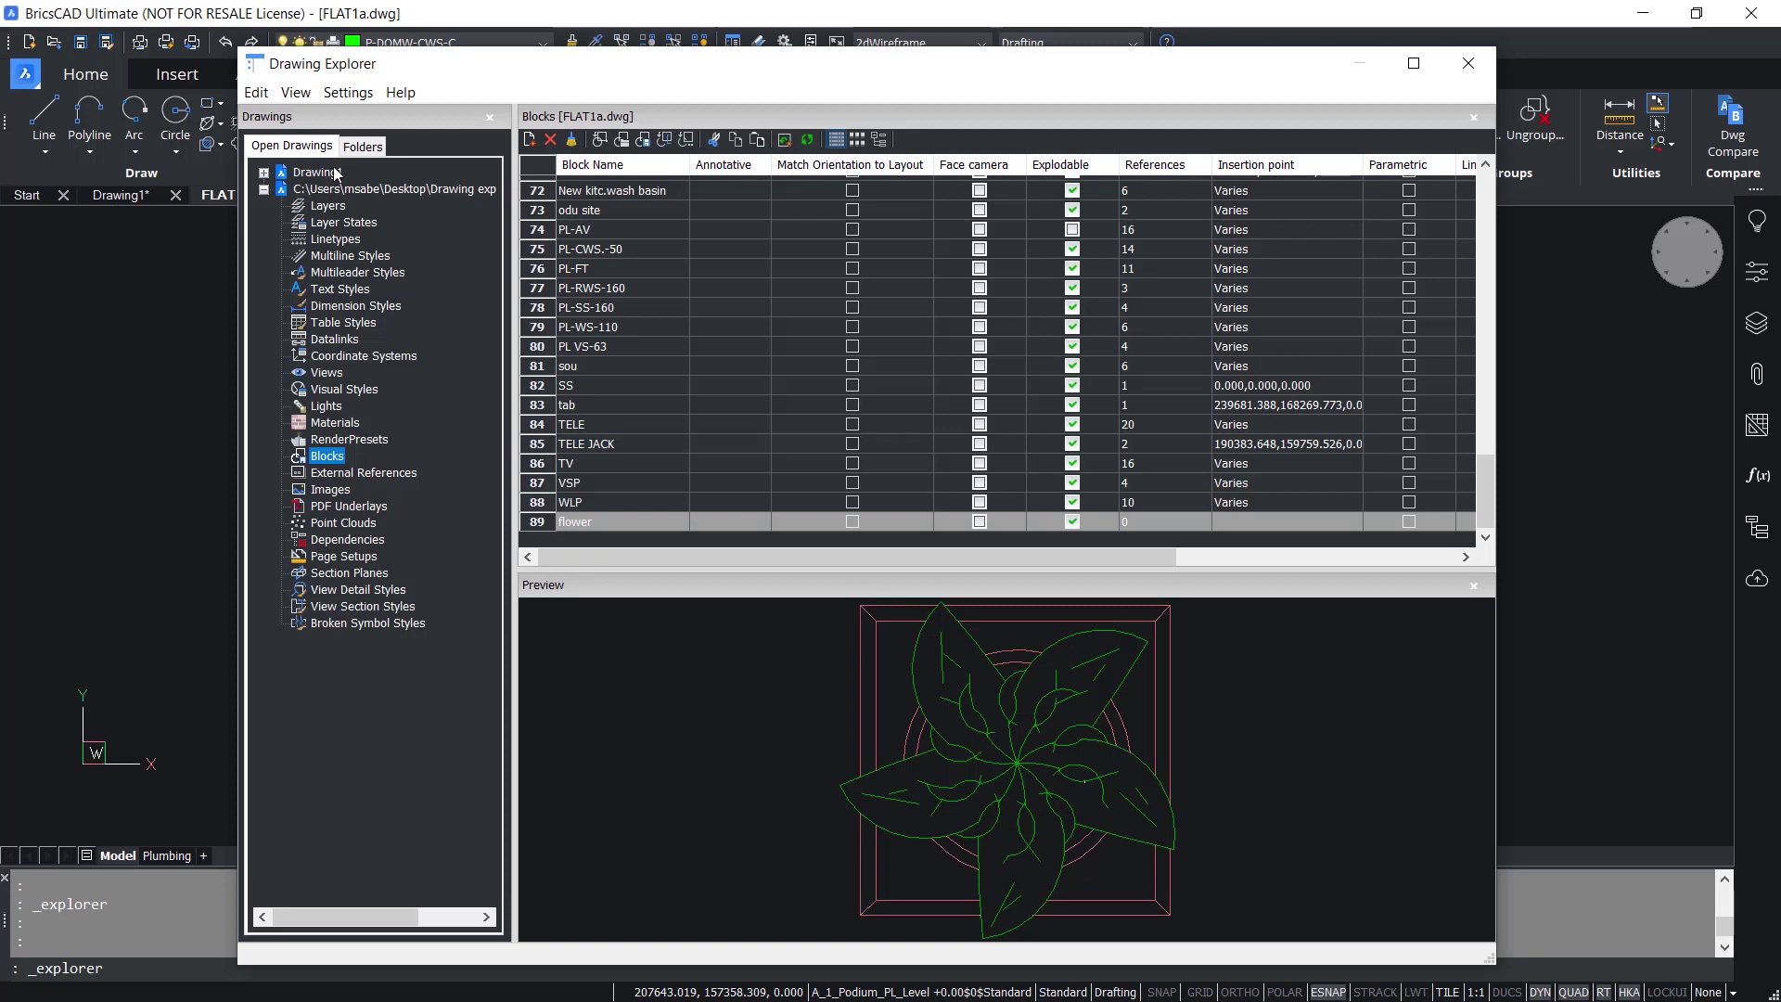
Copy the flower block from FLAT1a and paste it into the blocks of Drawing1.
{"action": "right_click", "coordinate": [579, 523]}
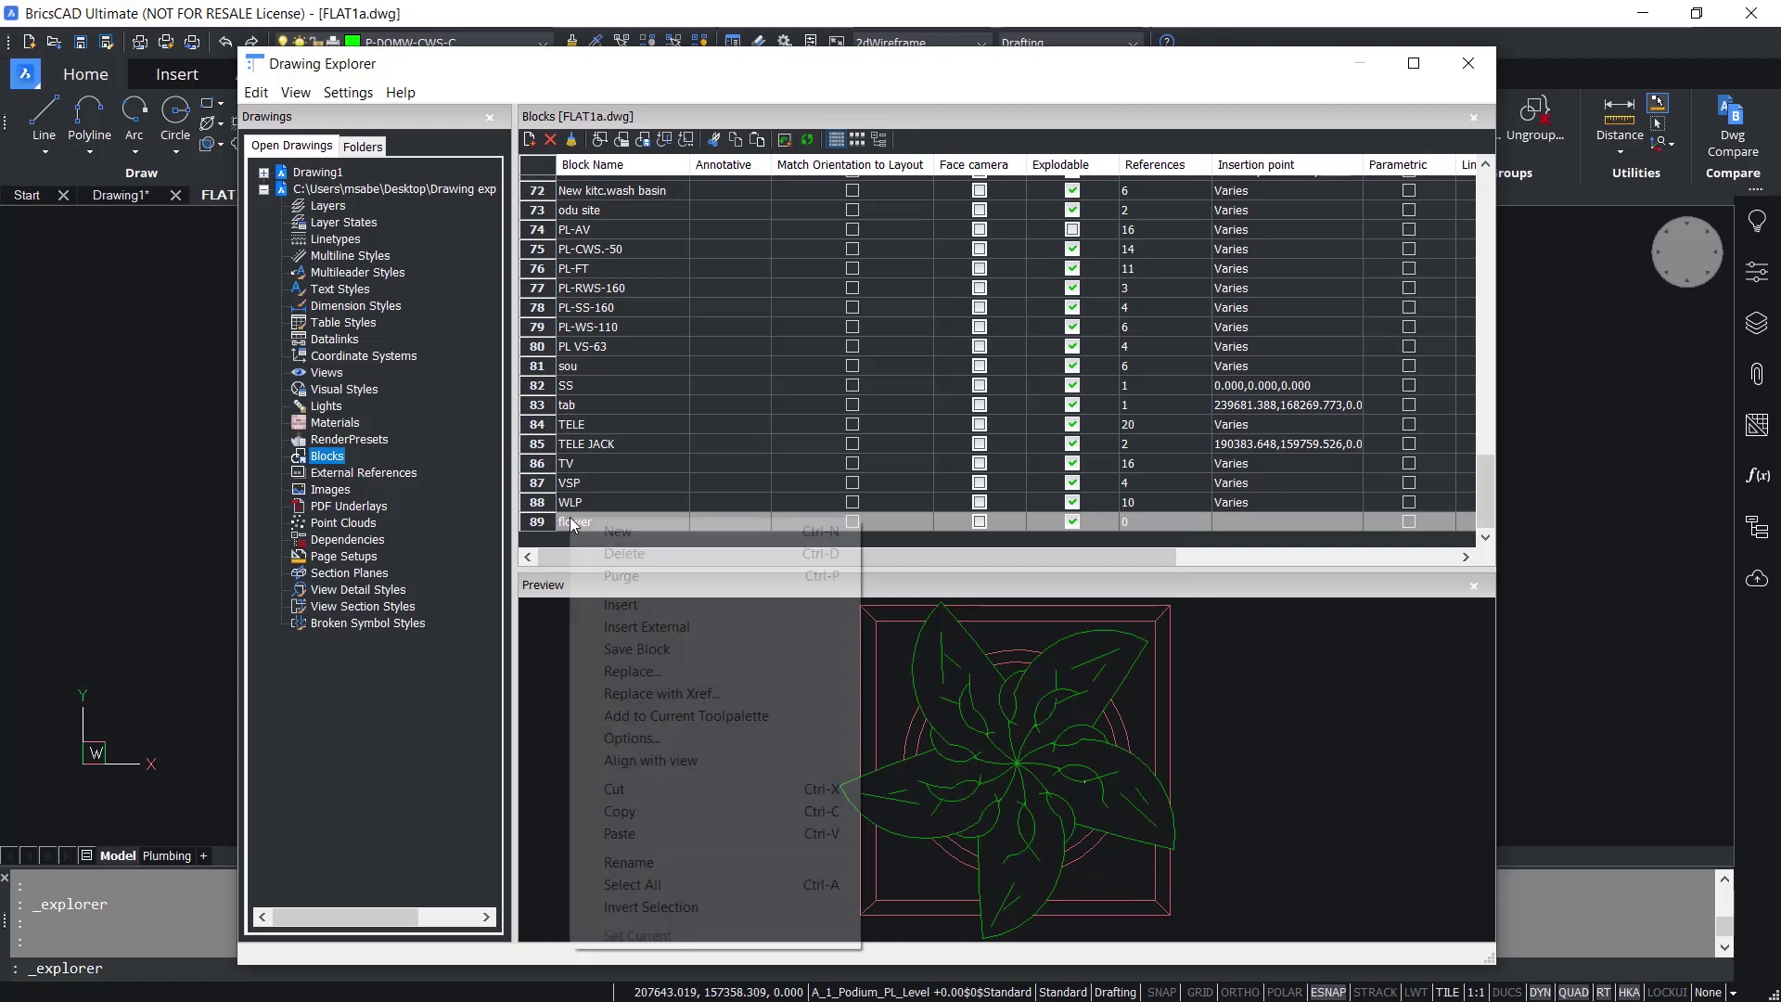
{"action": "left_click", "coordinate": [620, 811]}
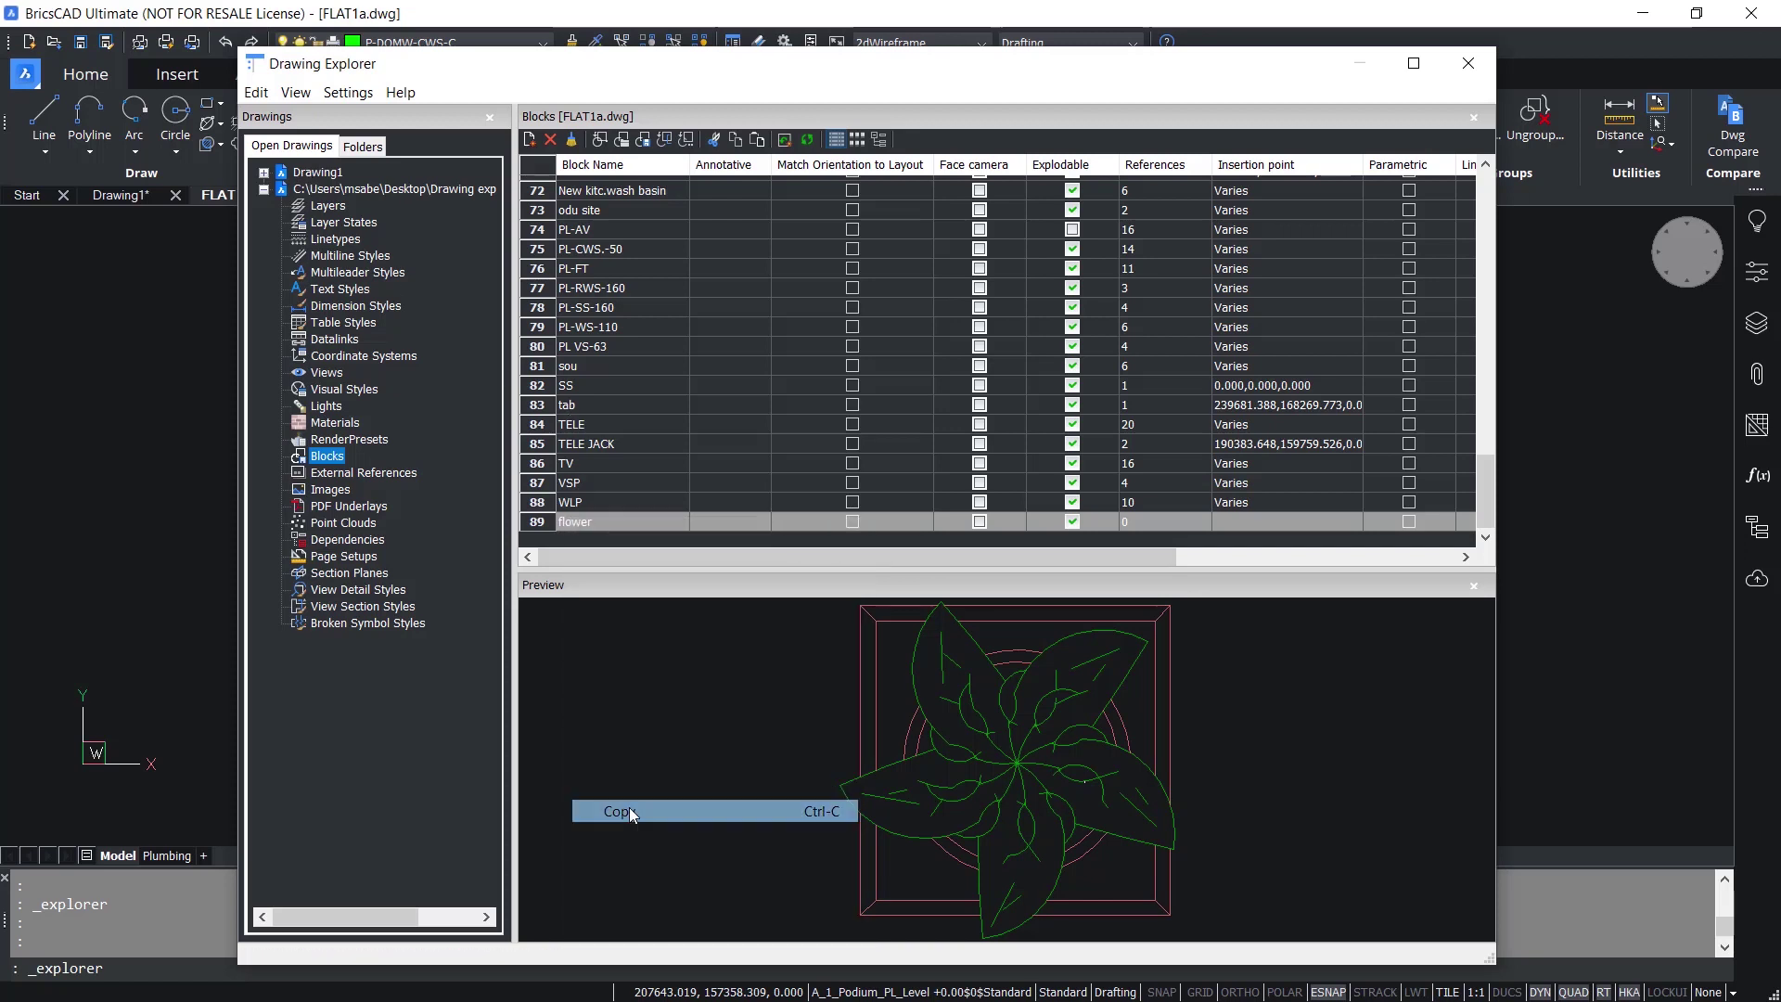
{"action": "left_click", "coordinate": [265, 173]}
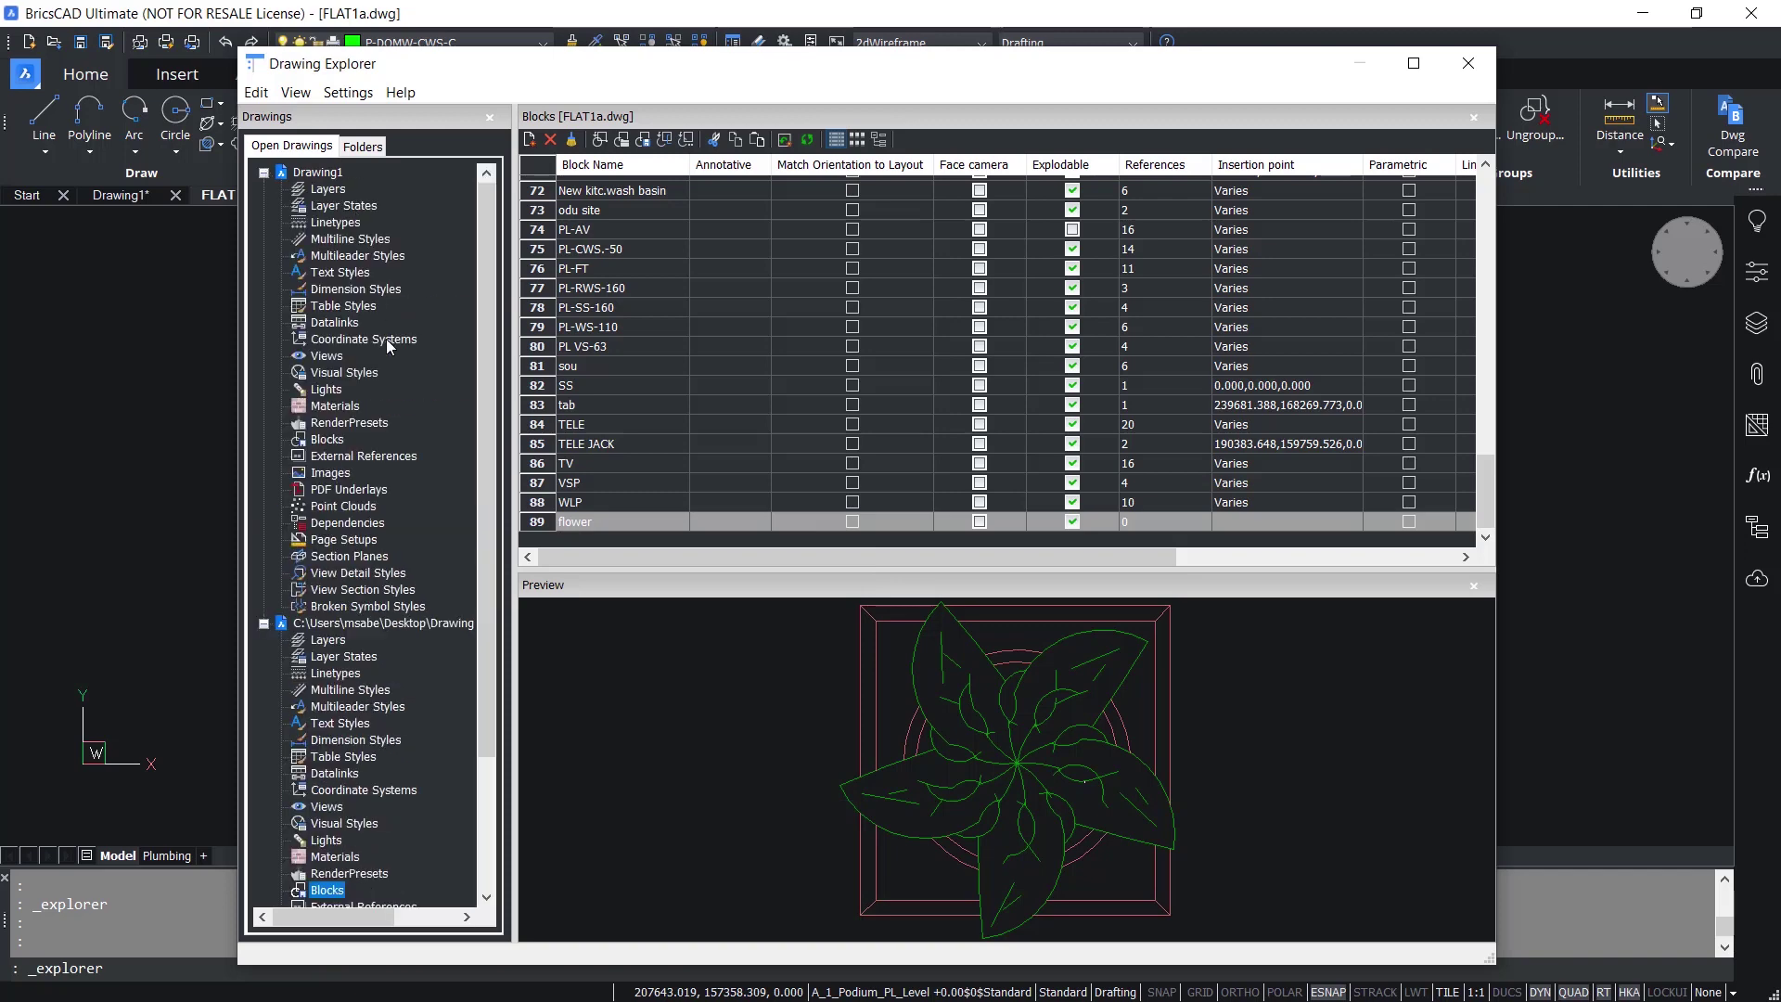
{"action": "left_click", "coordinate": [327, 441]}
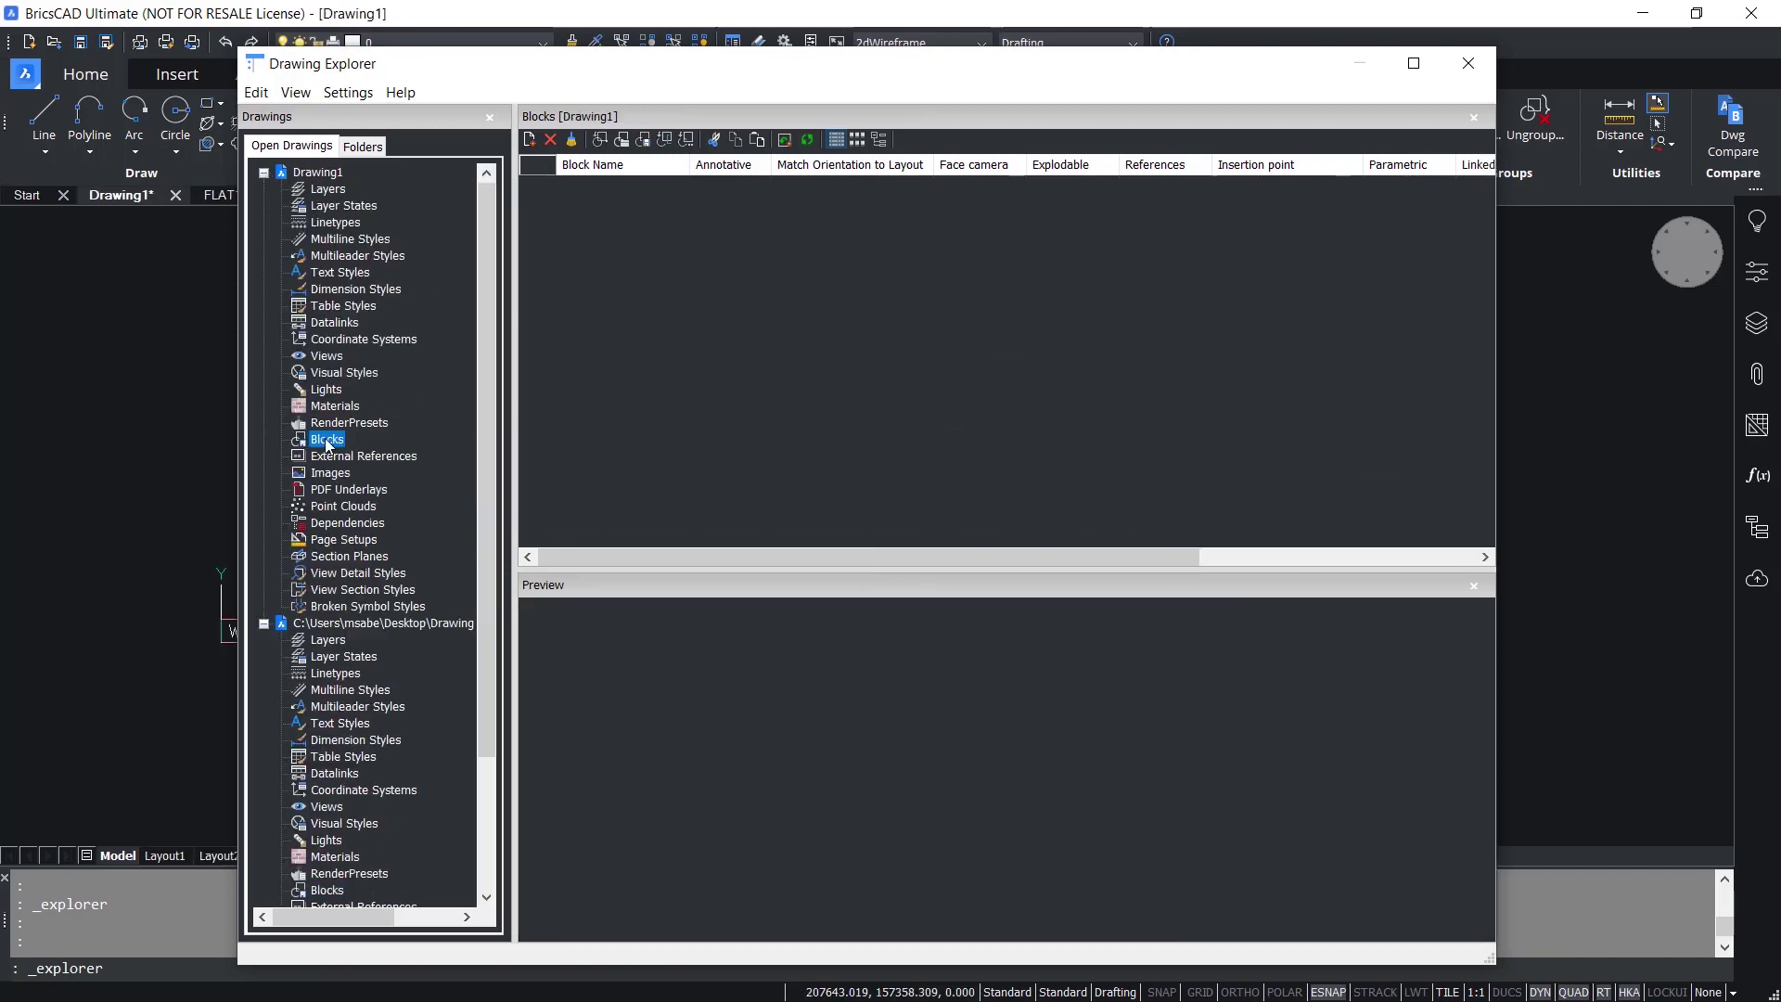
{"action": "left_click", "coordinate": [757, 139]}
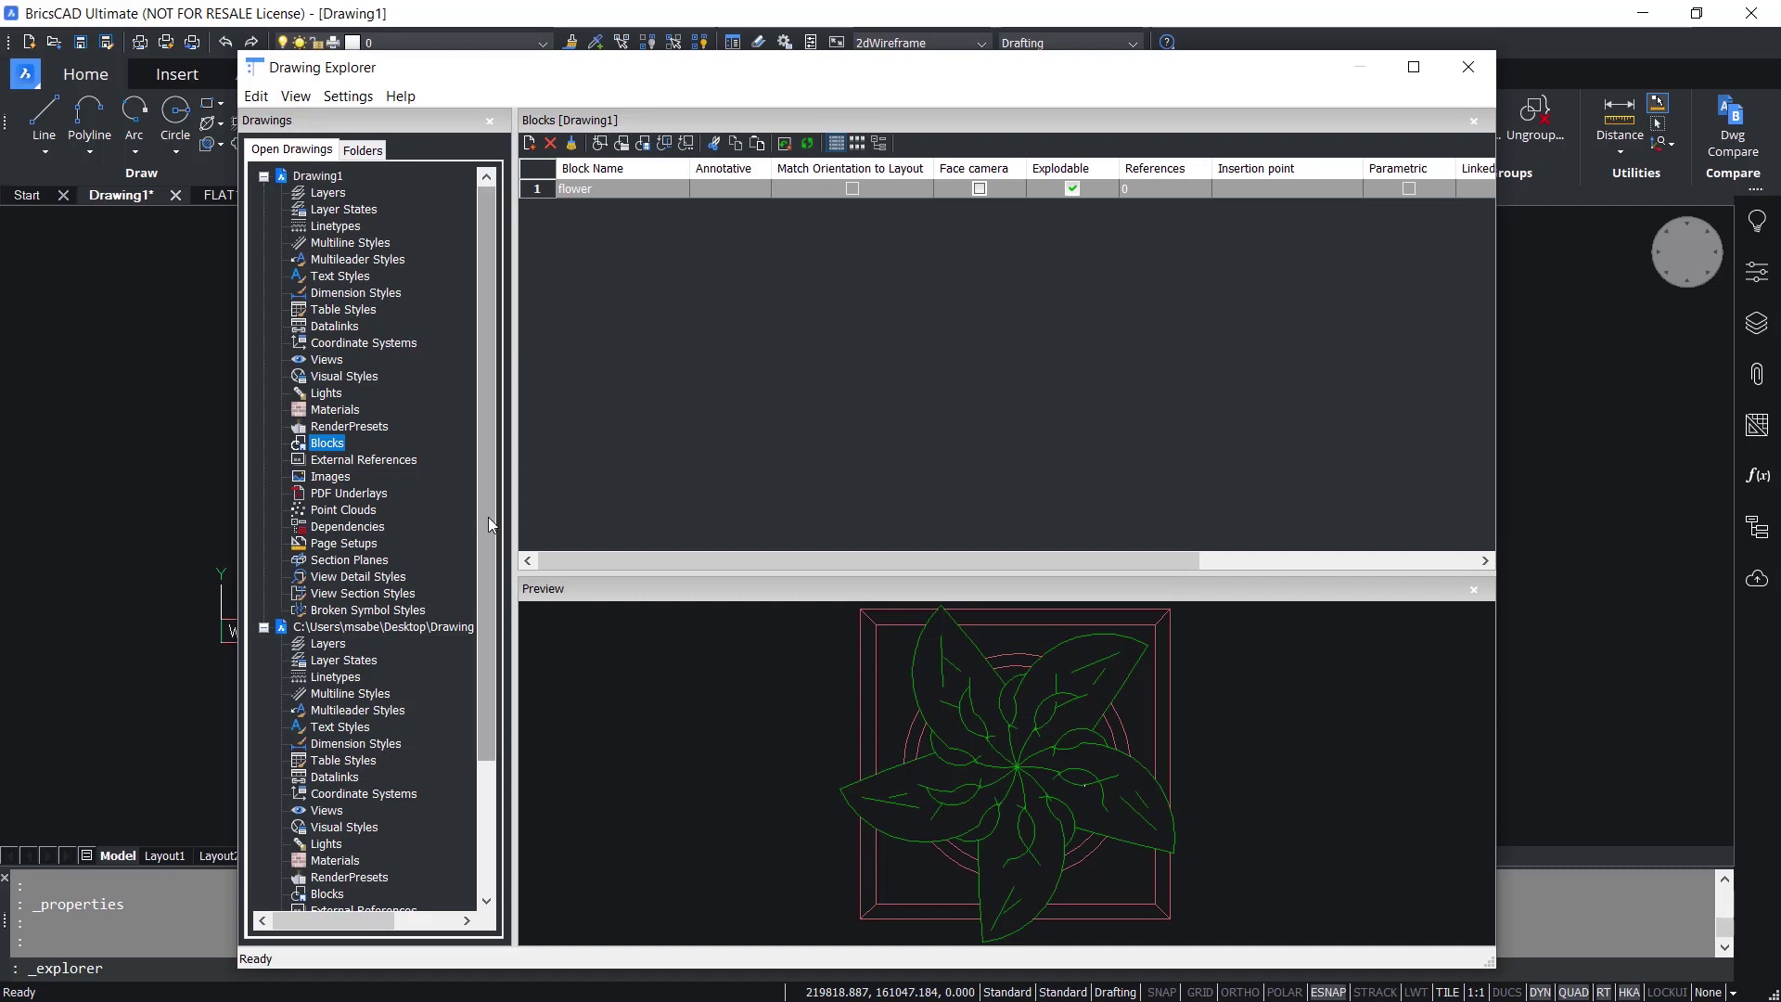
Insert FLAT1a's flower block from the Drawing Explorer into the balcony below Bedroom 03.
{"action": "scroll", "coordinate": [487, 516], "scroll_direction": "down", "scroll_amount": 3}
{"action": "left_click", "coordinate": [329, 729]}
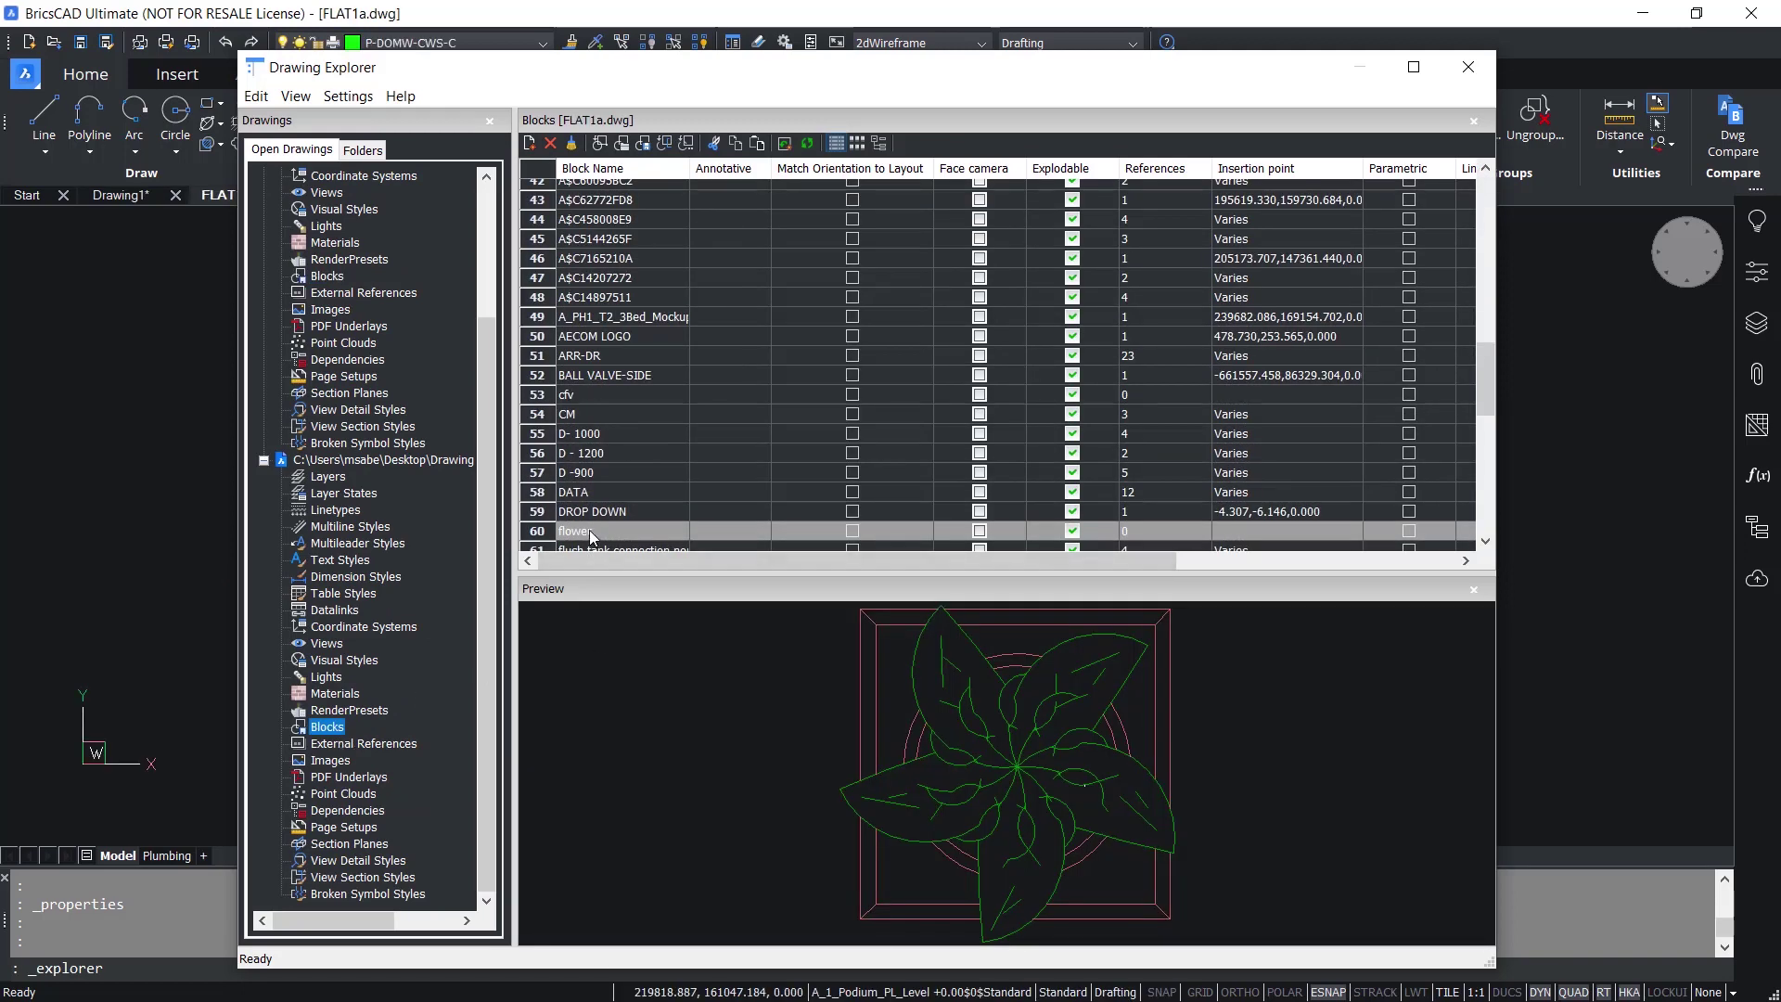
{"action": "right_click", "coordinate": [588, 530]}
{"action": "left_click", "coordinate": [646, 619]}
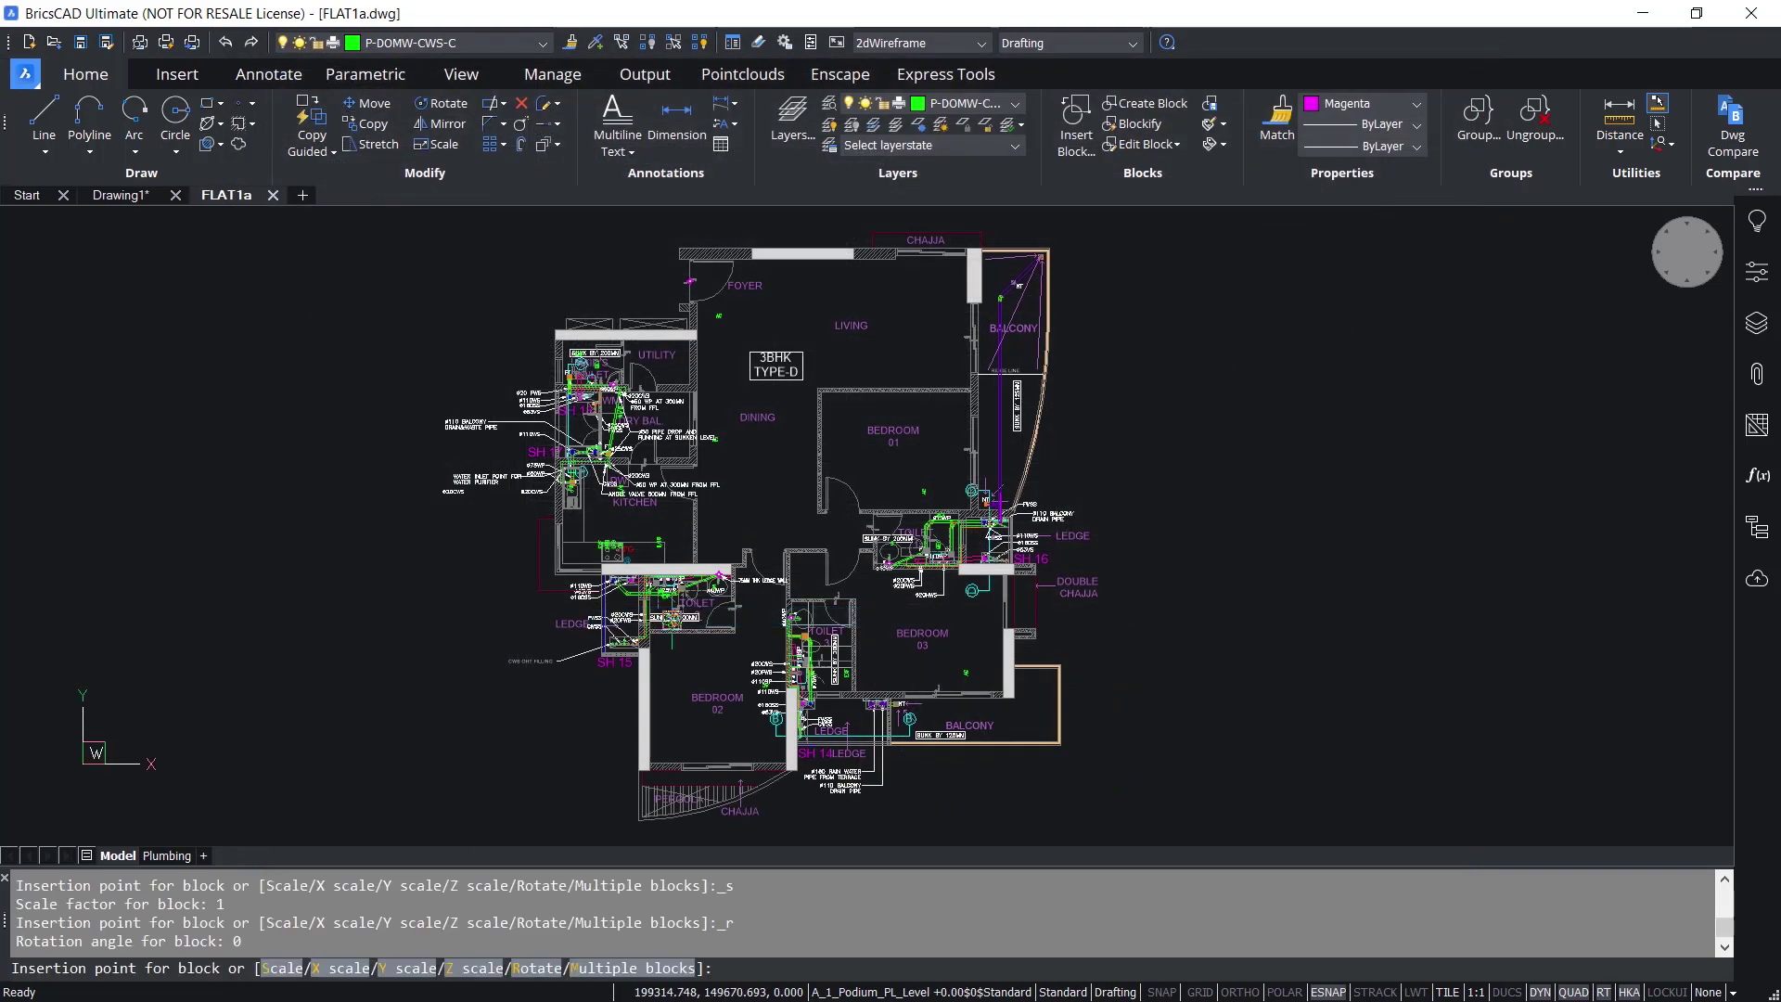
{"action": "scroll", "coordinate": [1050, 710], "scroll_direction": "up", "scroll_amount": 2}
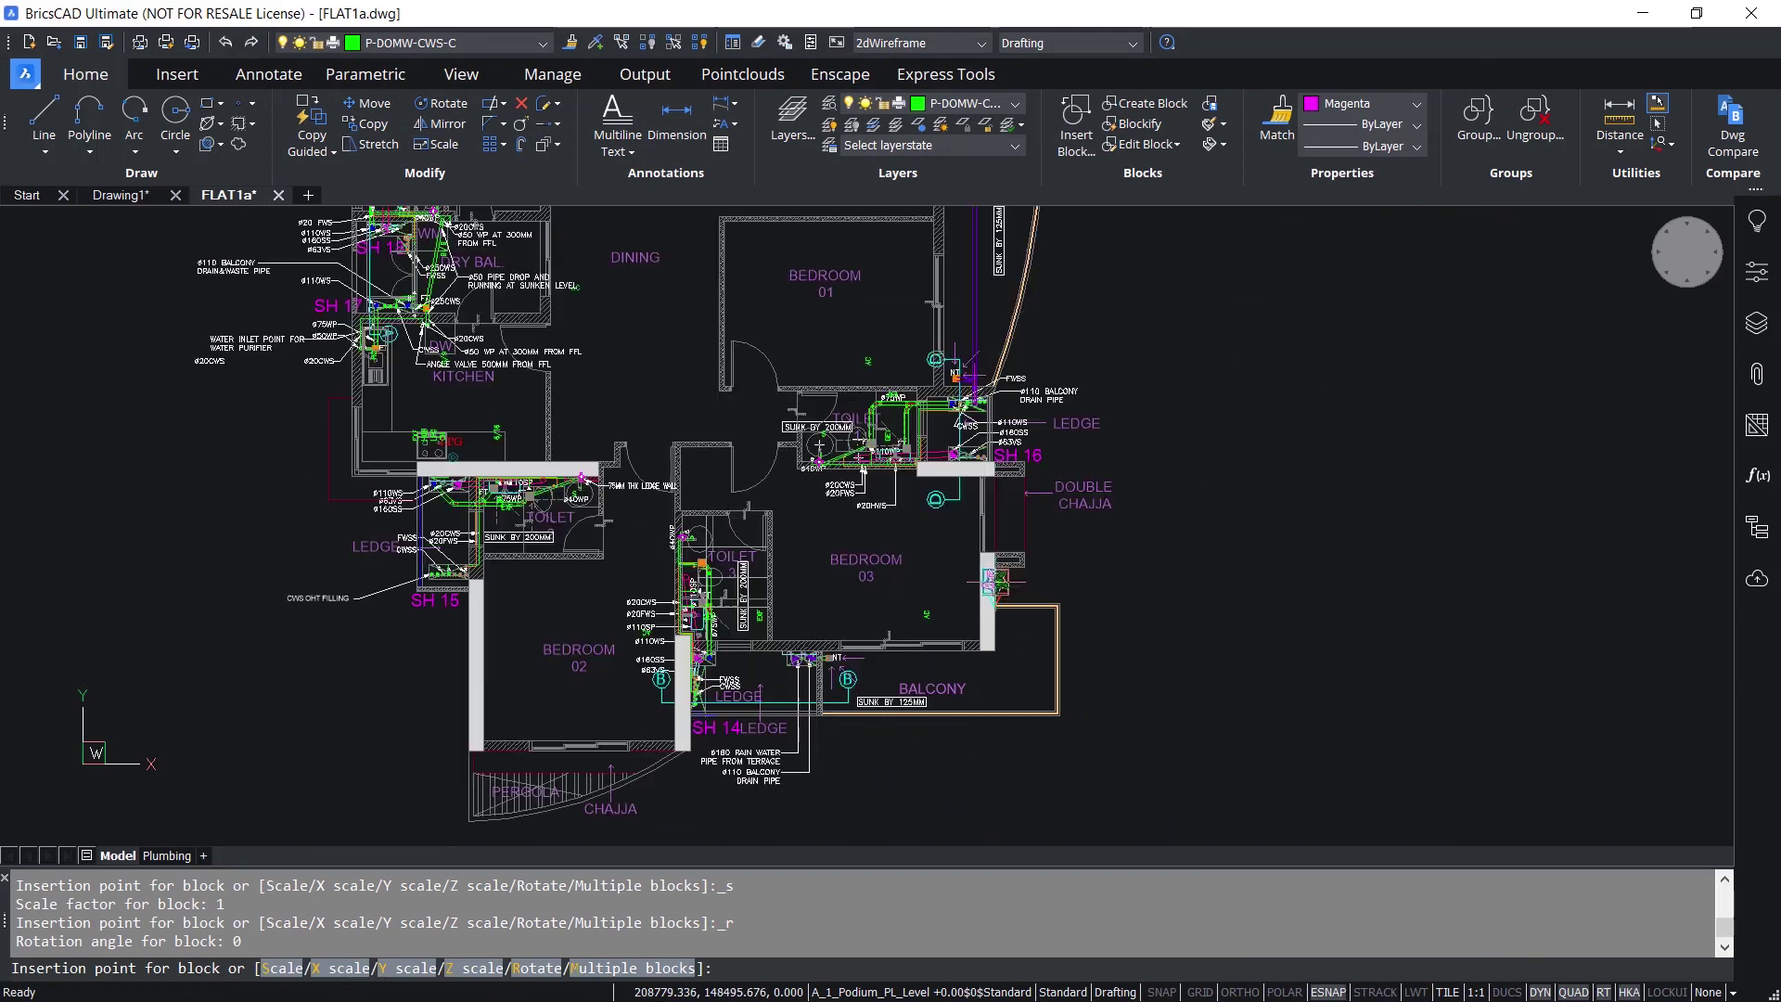
{"action": "scroll", "coordinate": [983, 682], "scroll_direction": "up", "scroll_amount": 3}
{"action": "left_click", "coordinate": [1039, 672]}
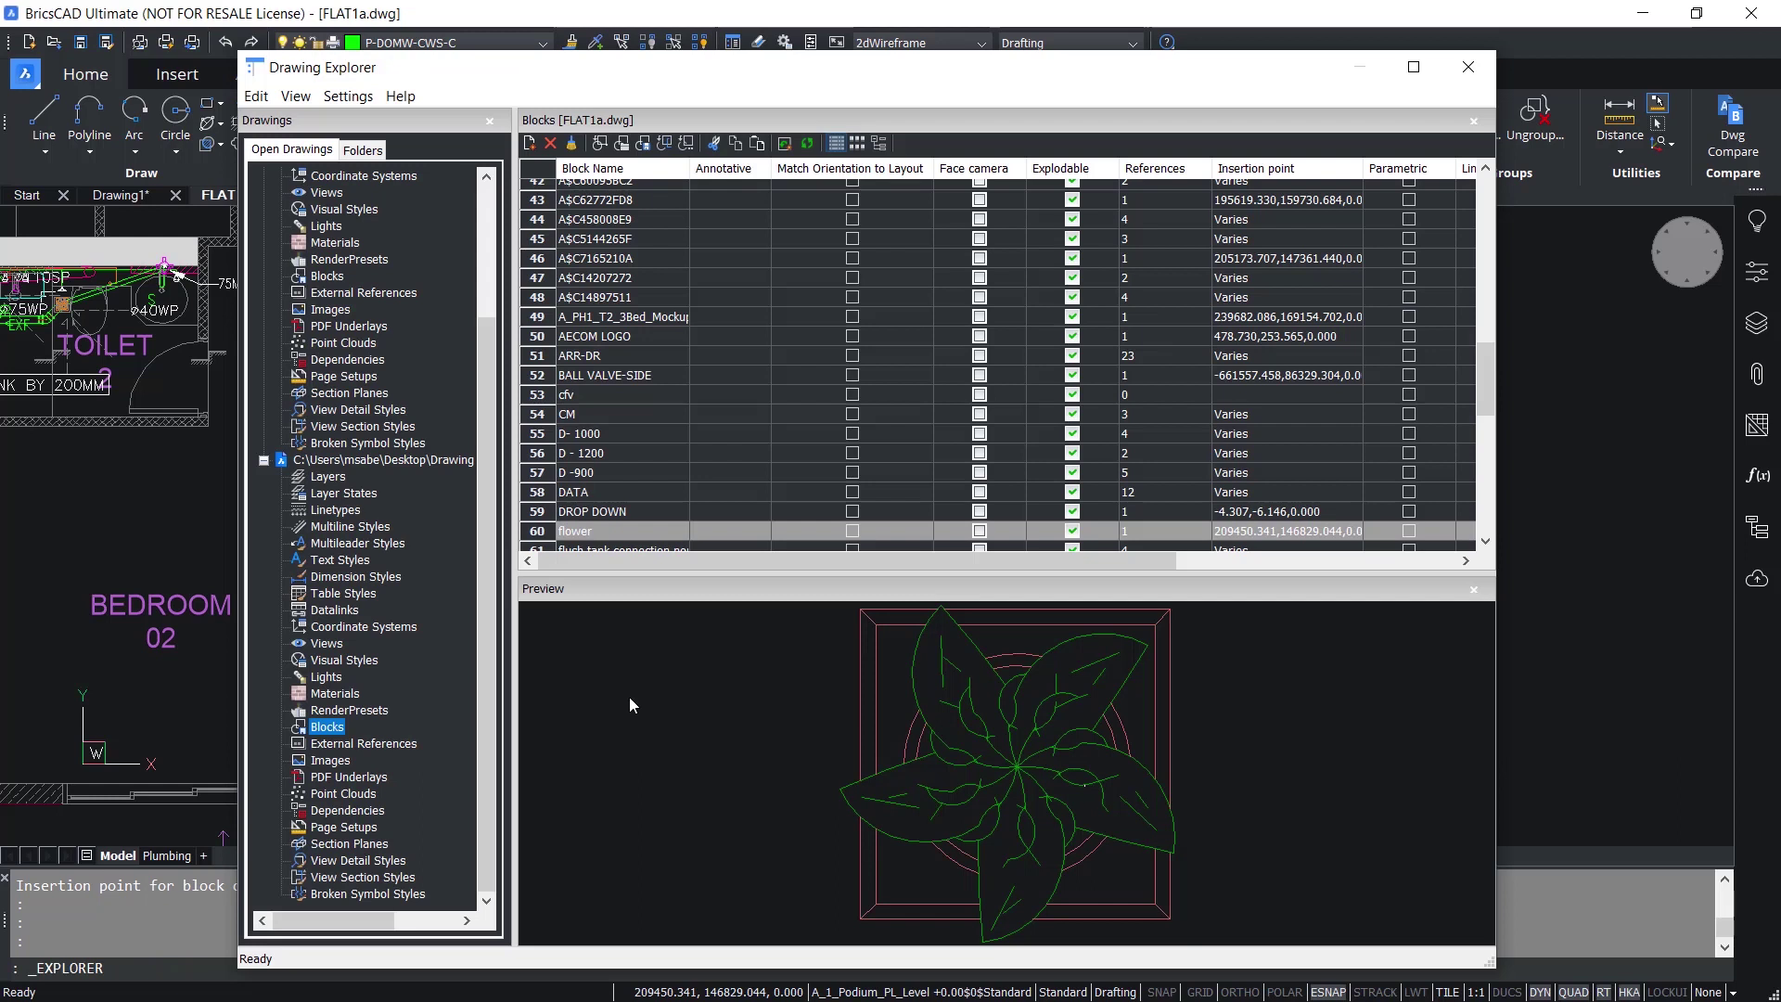
Add the flower block to the current tool palette and display the Tool Palettes to locate it among the Form Features.
{"action": "right_click", "coordinate": [593, 533]}
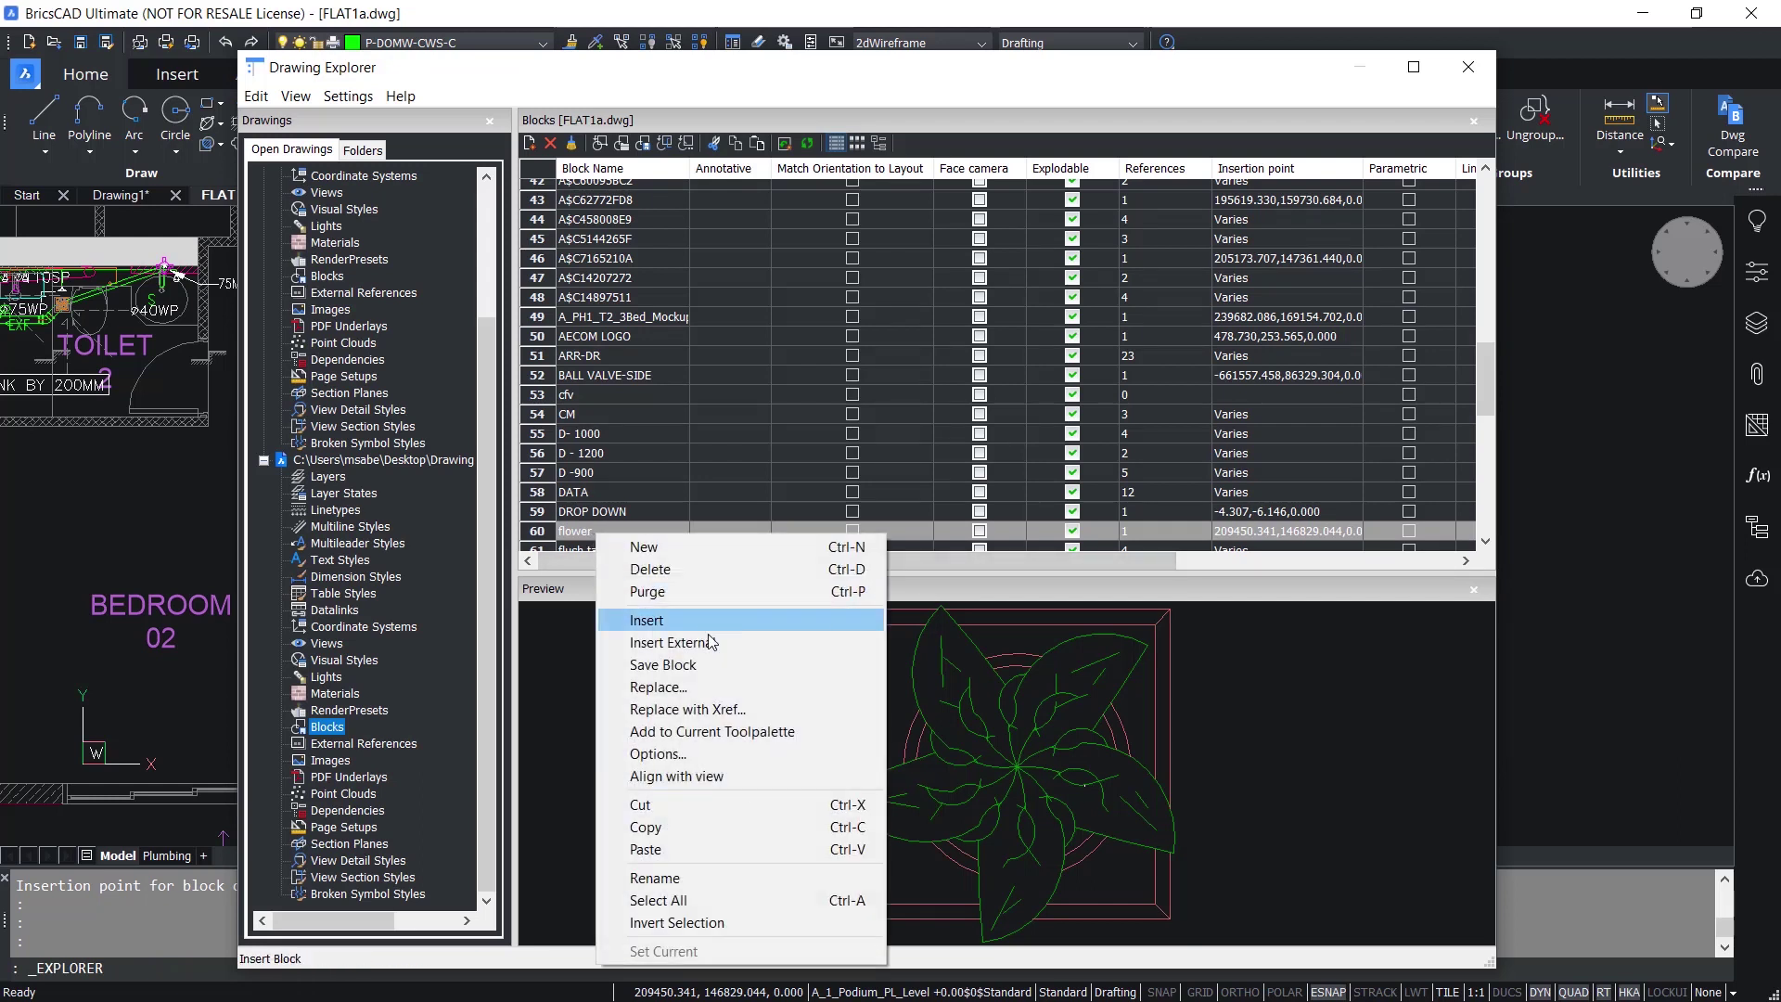
{"action": "left_click", "coordinate": [737, 732]}
{"action": "right_click", "coordinate": [1763, 635]}
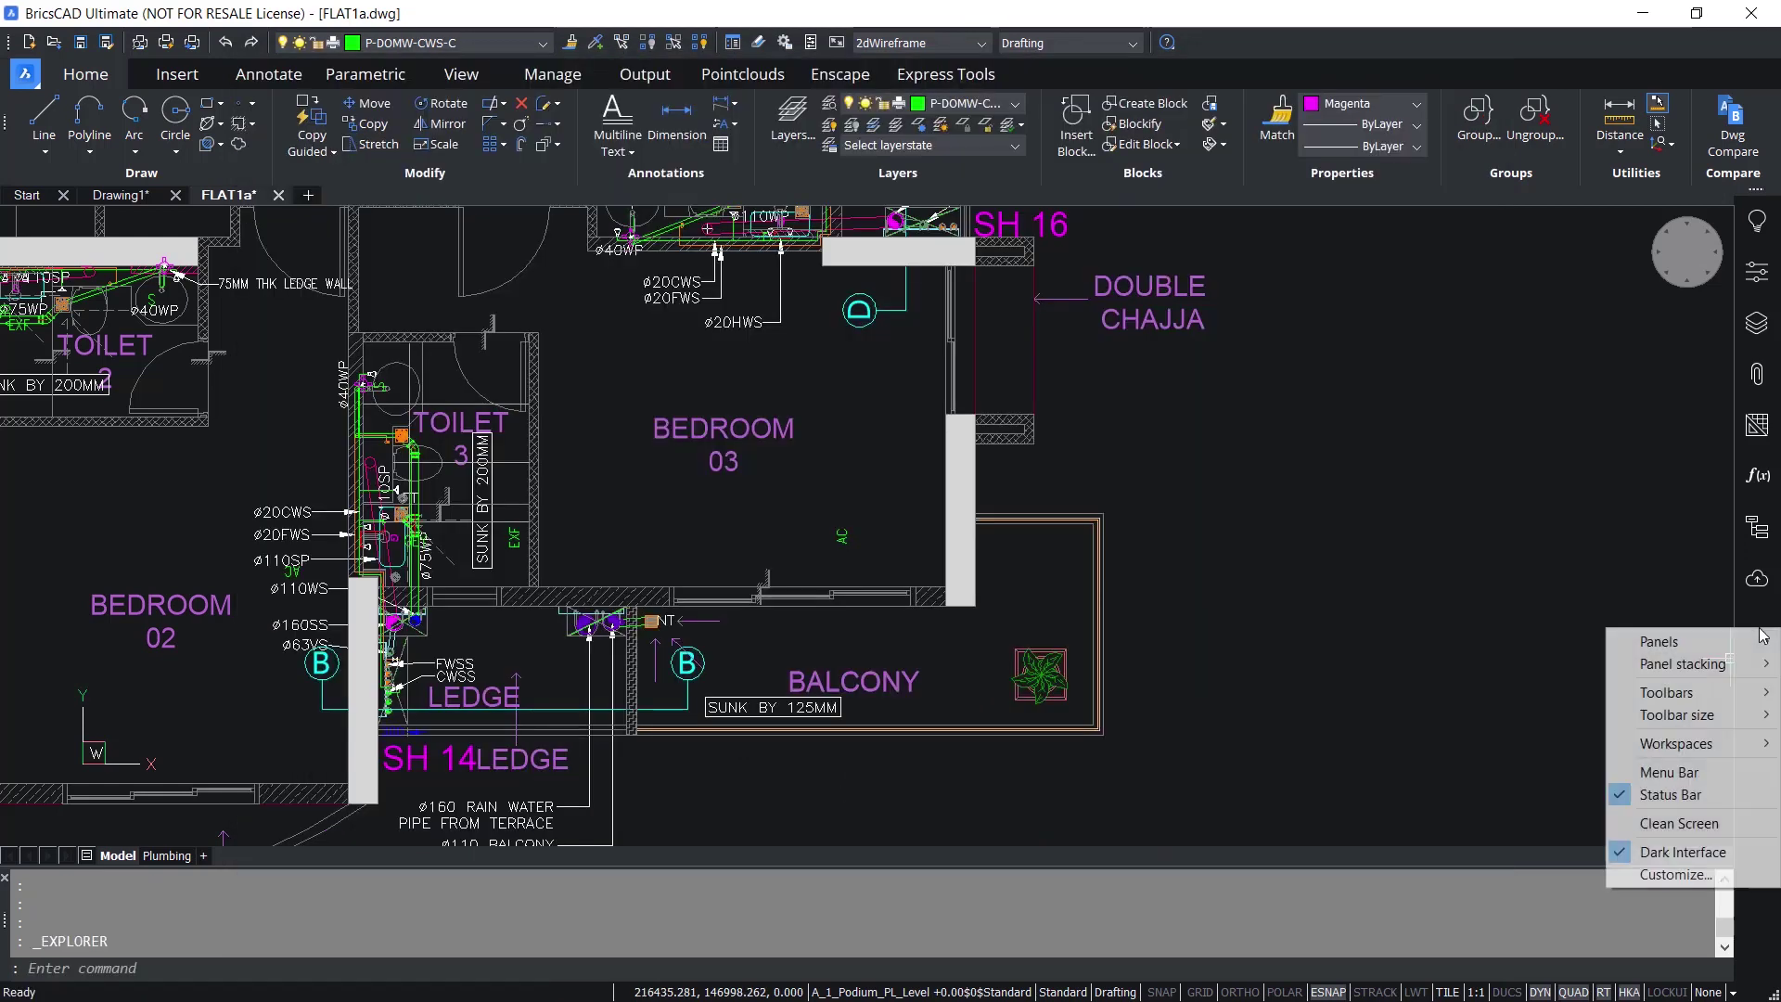
{"action": "mouse_move", "coordinate": [1705, 649]}
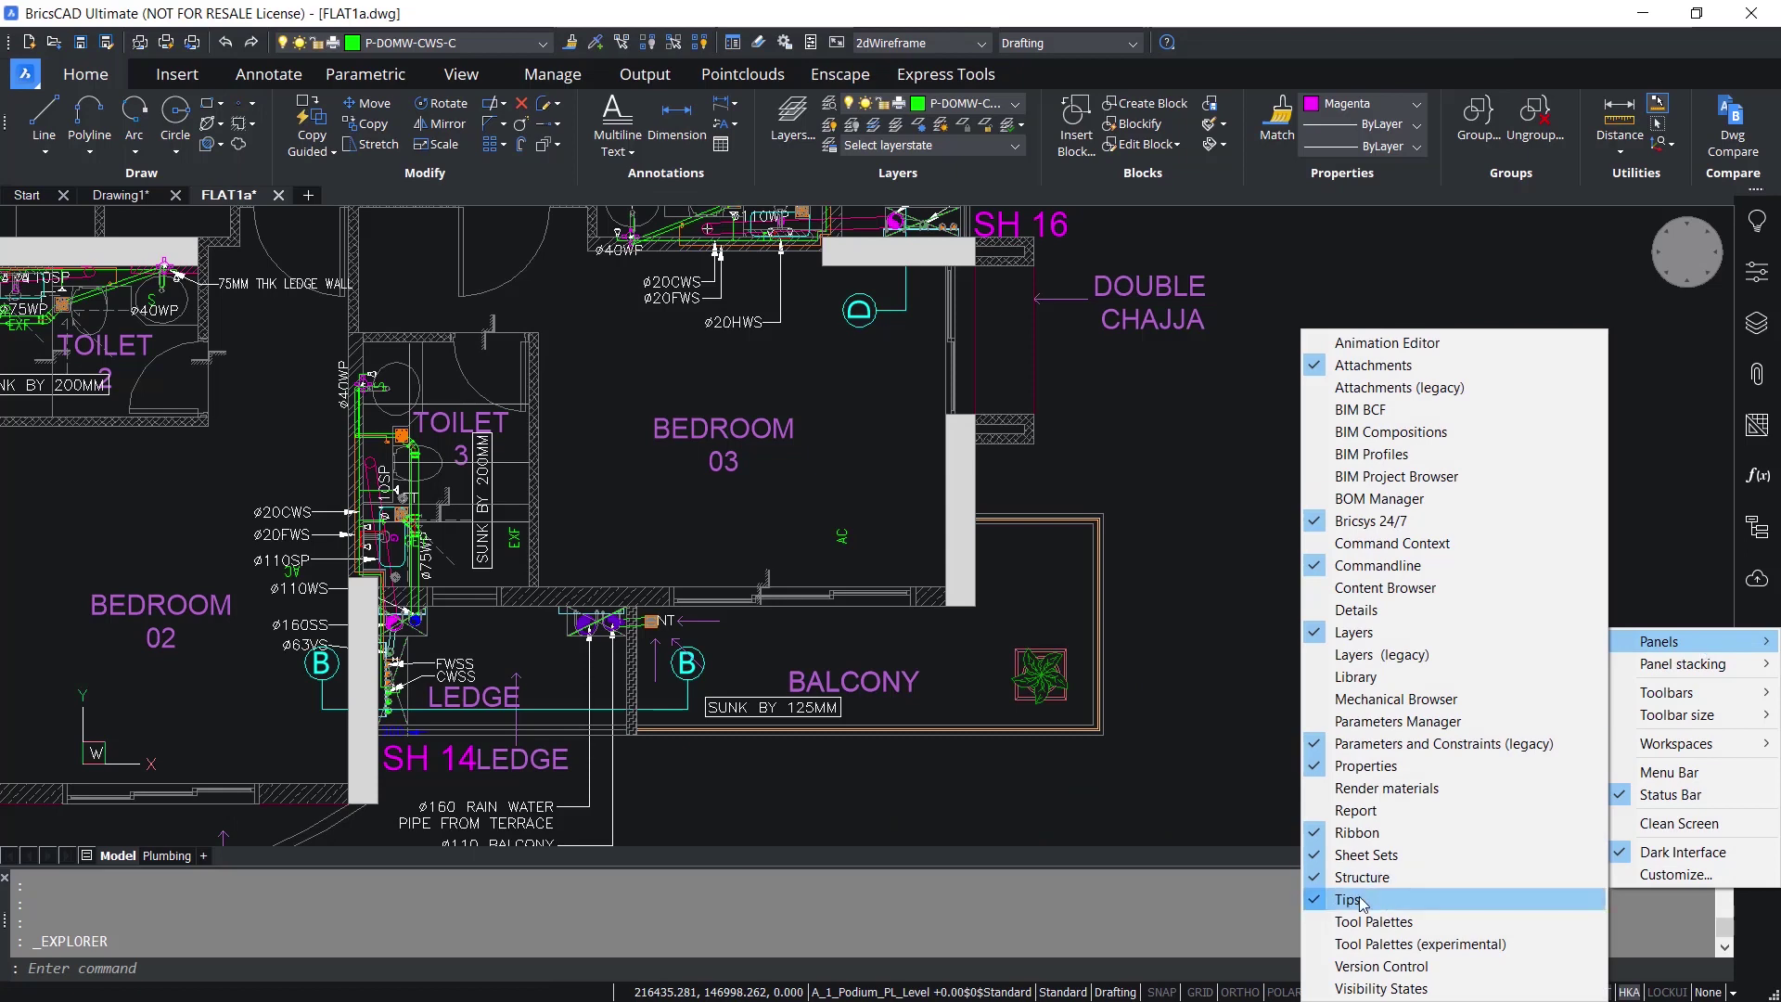
{"action": "left_click", "coordinate": [1374, 921]}
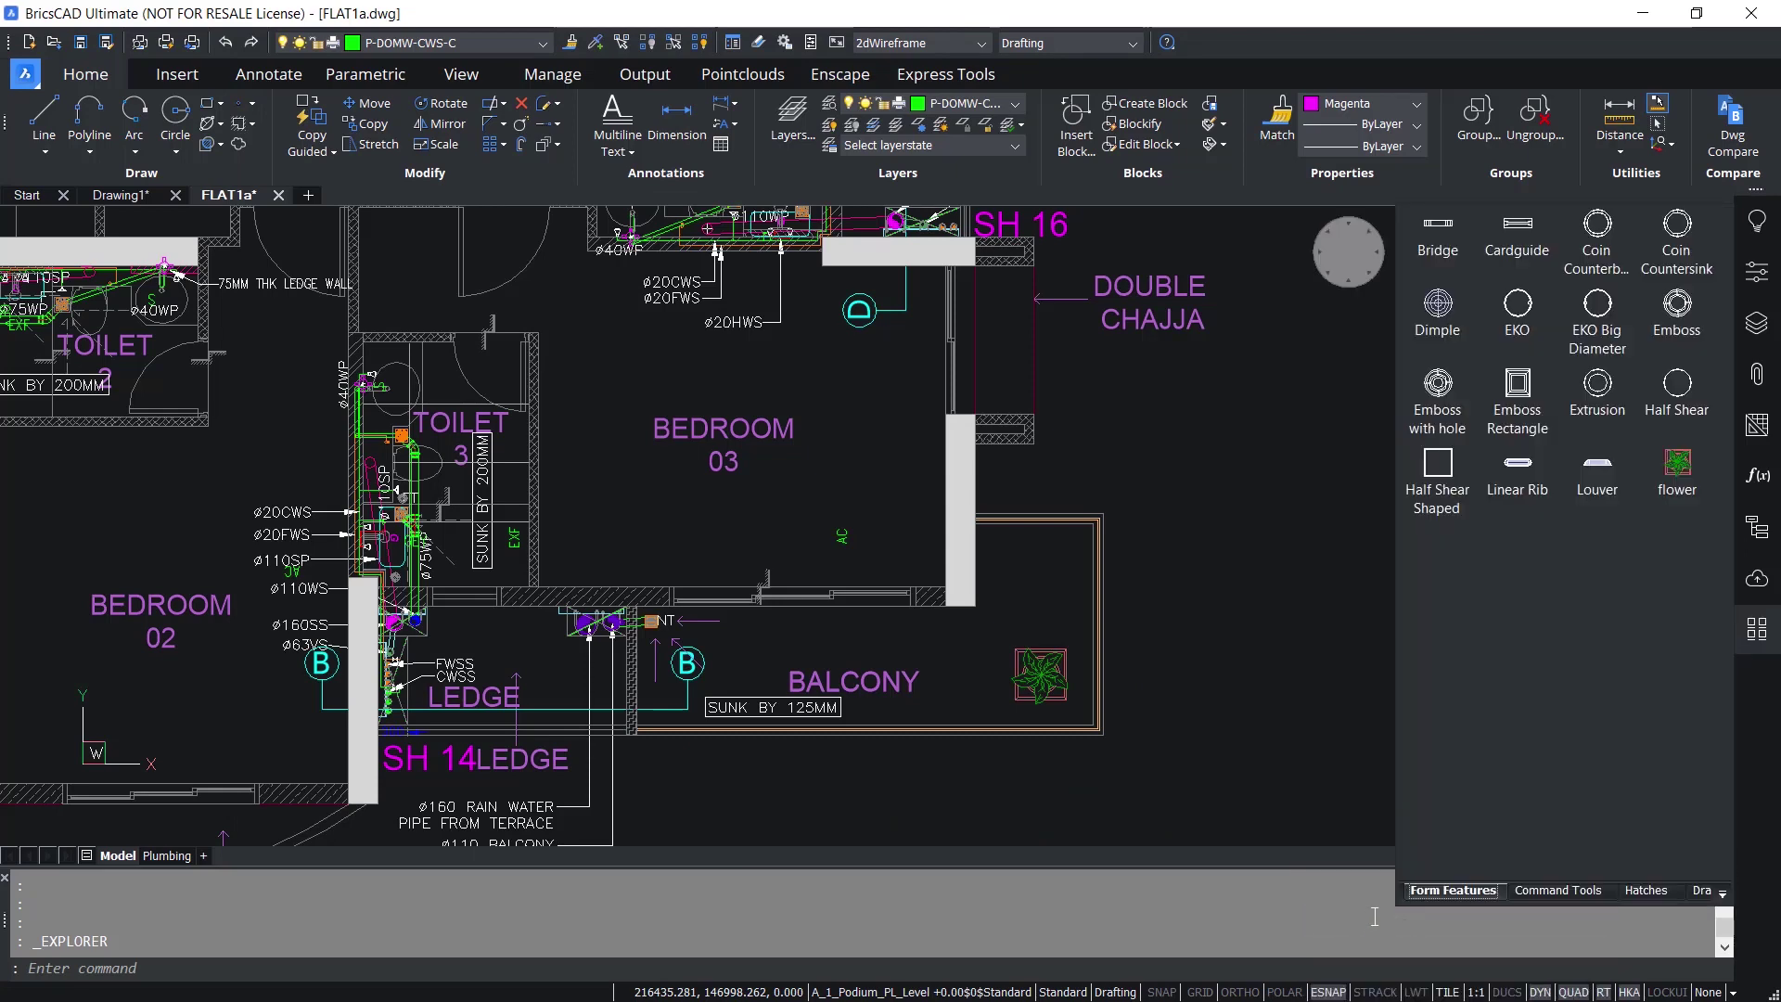
{"action": "left_click", "coordinate": [1693, 470]}
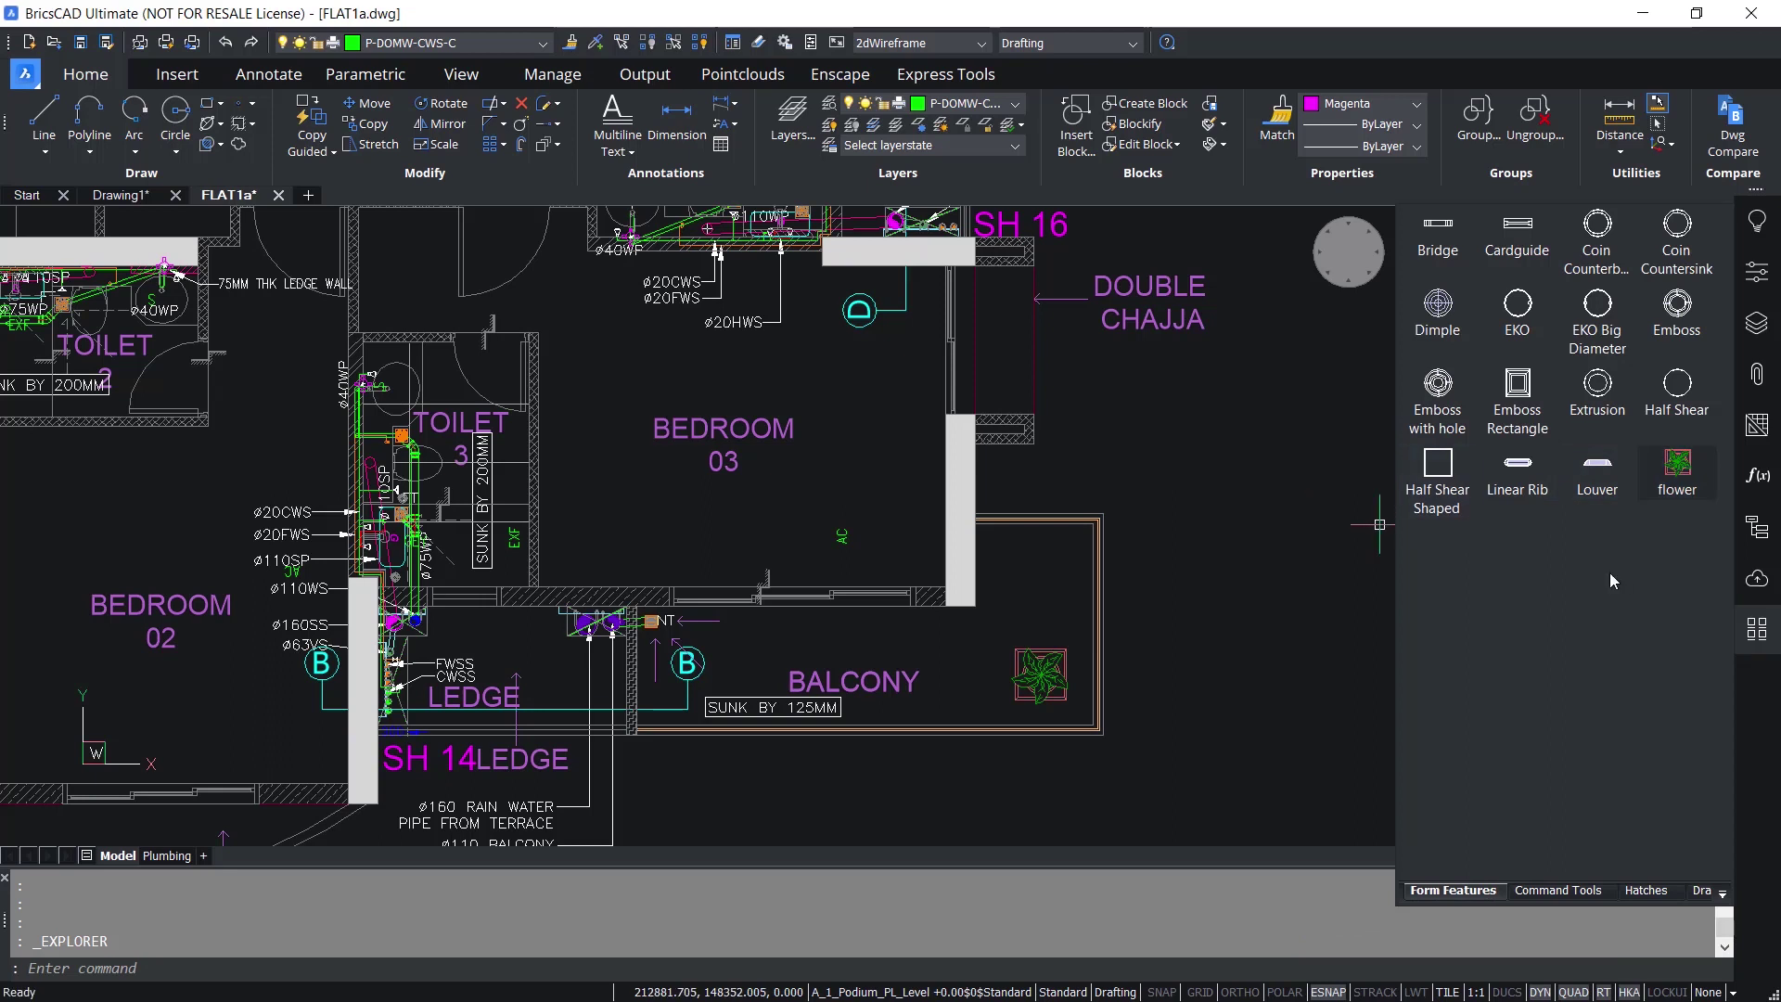